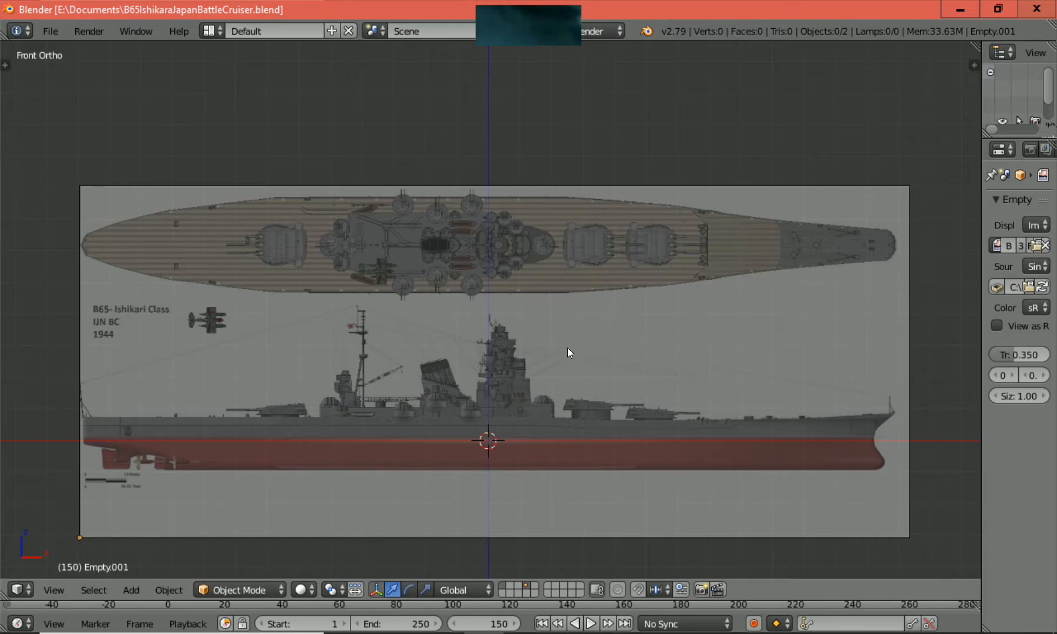
Add a UV sphere mesh at the 3D cursor in front view, over the ship's side-profile reference.
{"action": "key", "text": "KP_7"}
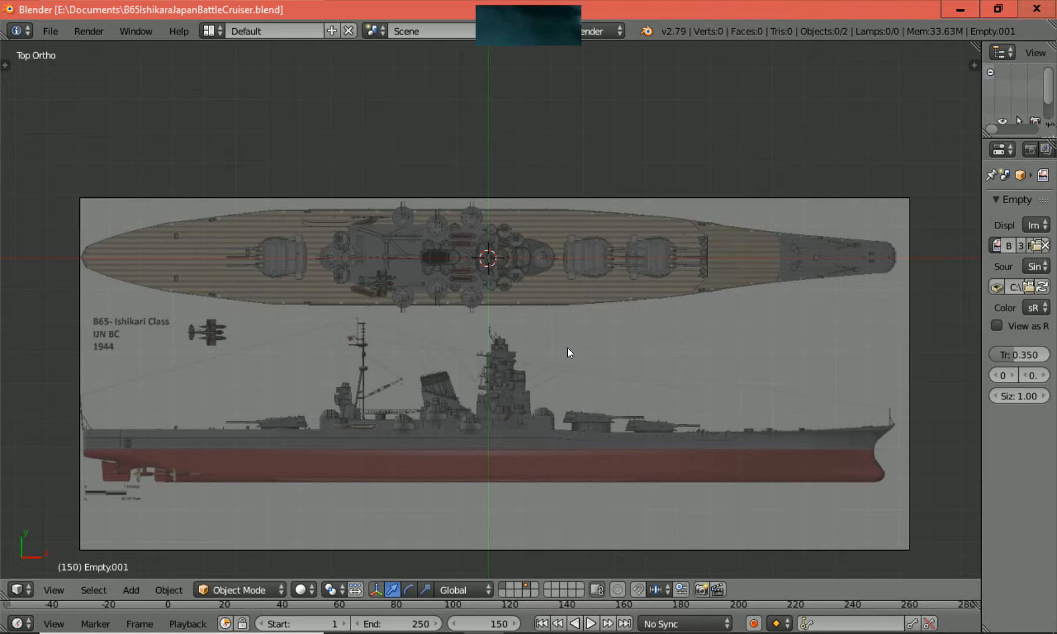
{"action": "key", "text": "KP_1"}
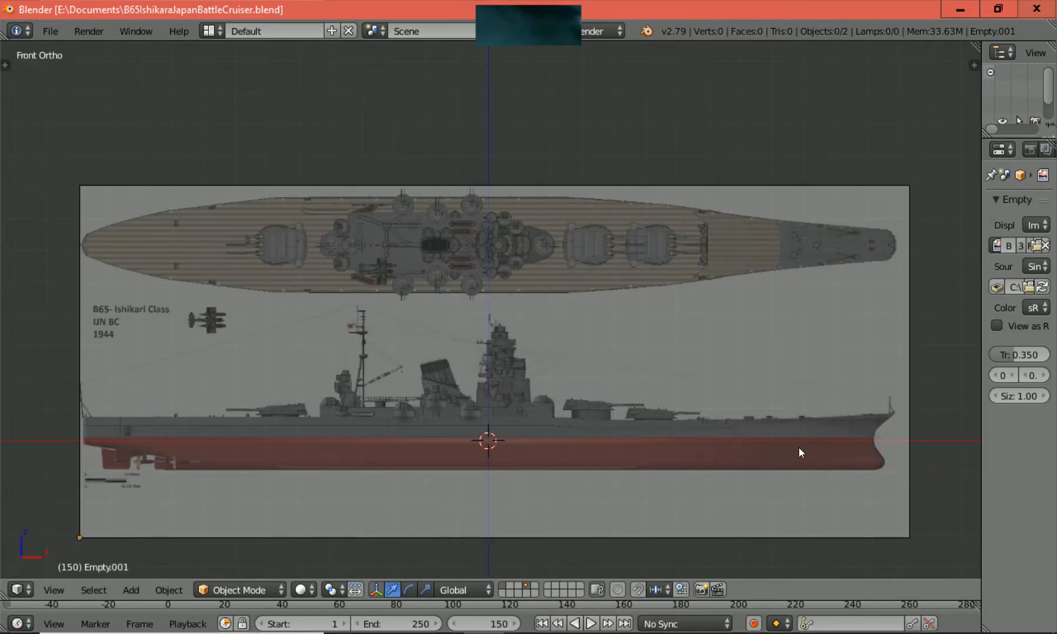
{"action": "scroll", "coordinate": [799, 449], "scroll_direction": "up", "scroll_amount": 3}
{"action": "scroll", "coordinate": [799, 449], "scroll_direction": "up", "scroll_amount": 1}
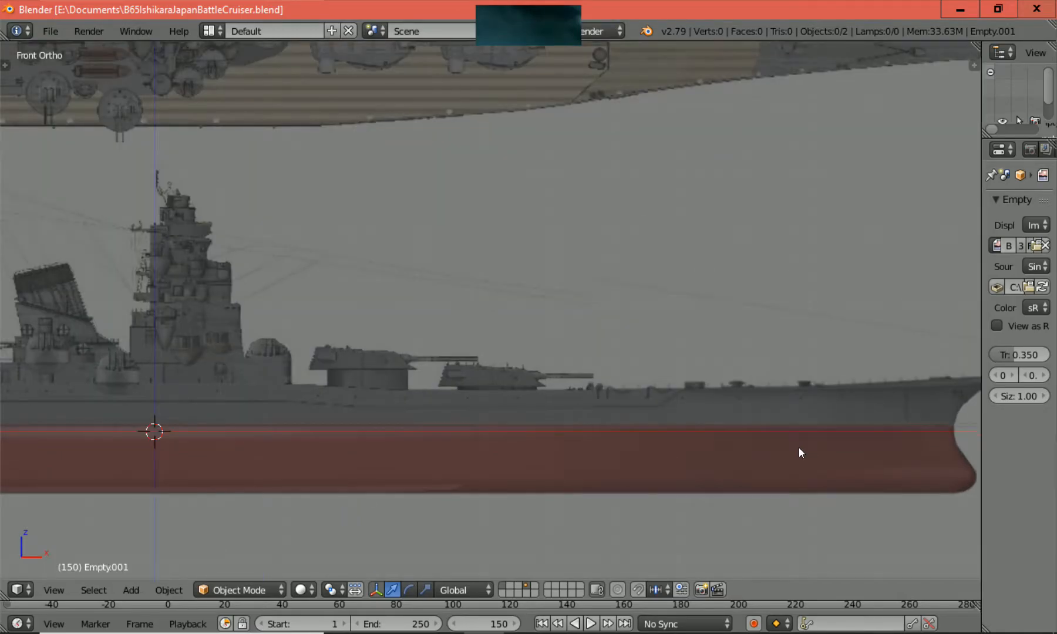
{"action": "key", "text": "Up"}
{"action": "key", "text": "Up"}
{"action": "key", "text": "Up"}
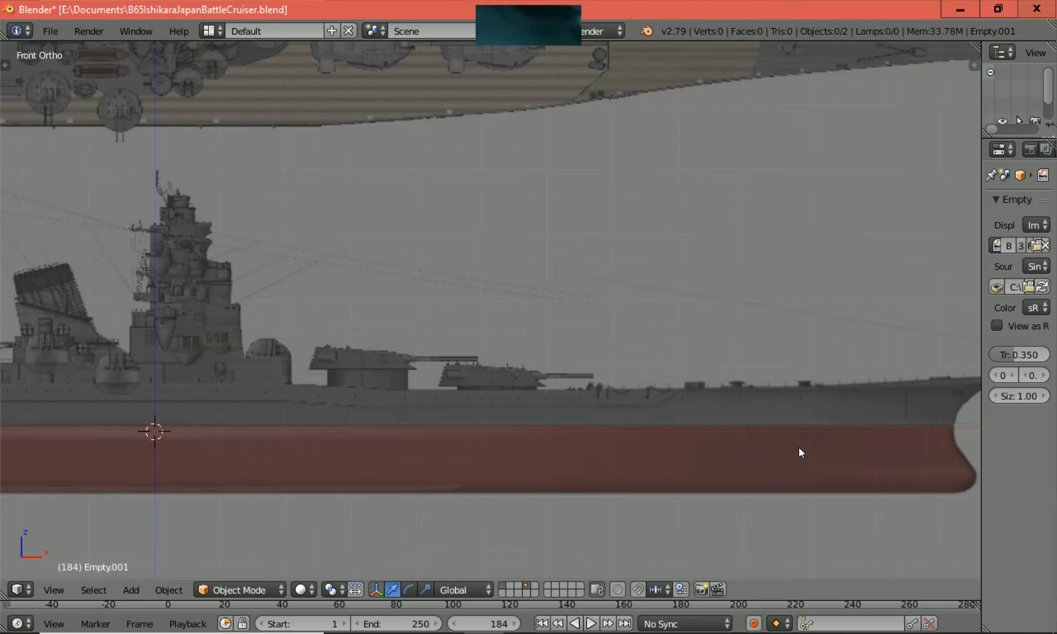
{"action": "scroll", "coordinate": [798, 447], "scroll_direction": "up", "scroll_amount": 1, "text": "ctrl"}
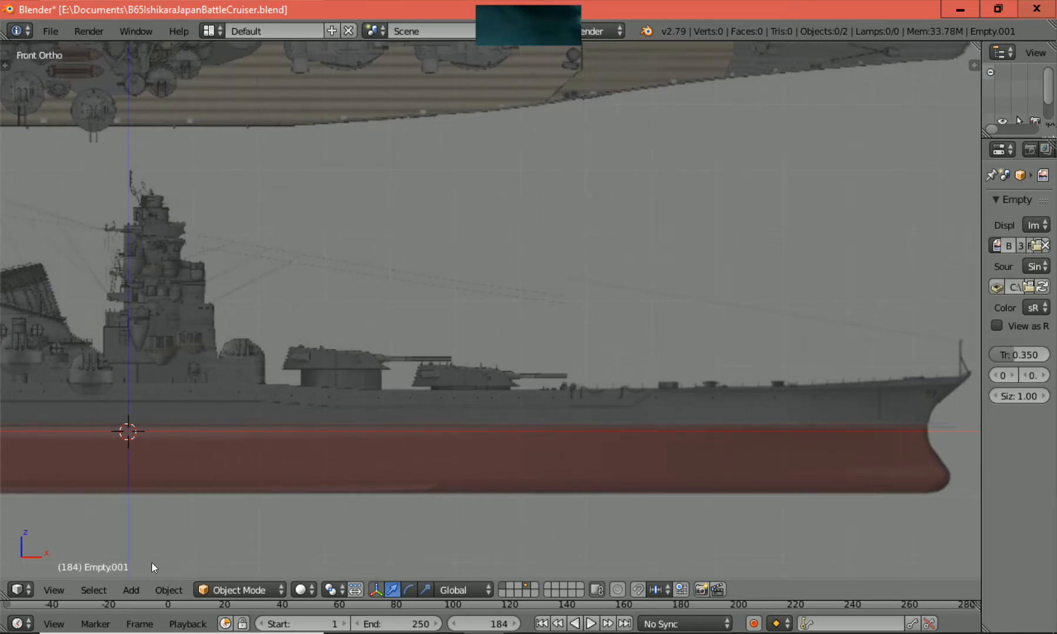
{"action": "left_click", "coordinate": [131, 589]}
{"action": "mouse_move", "coordinate": [155, 573]}
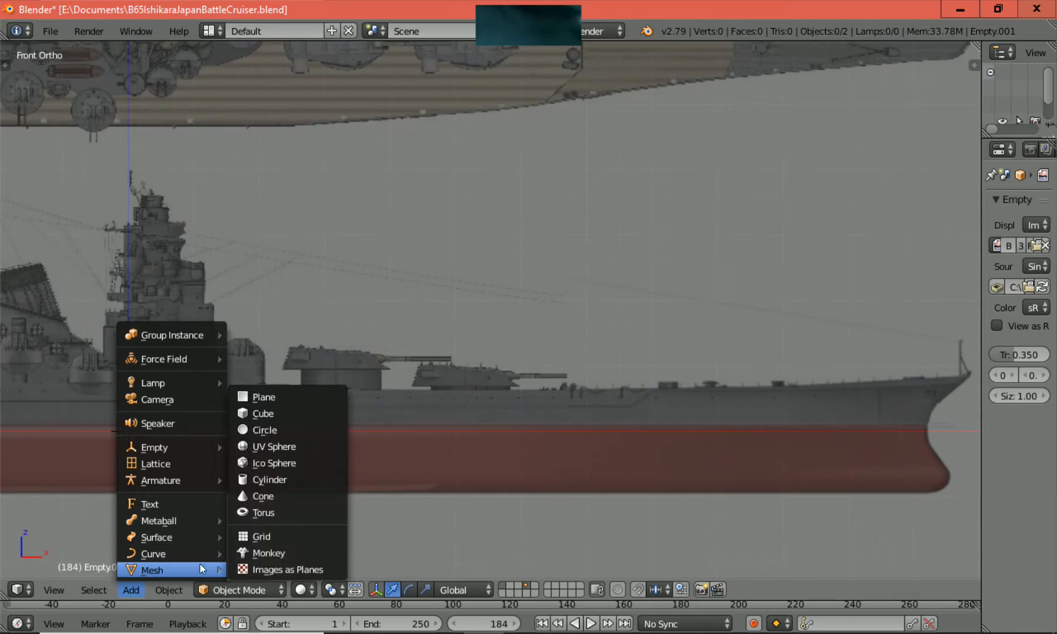
{"action": "left_click", "coordinate": [279, 453]}
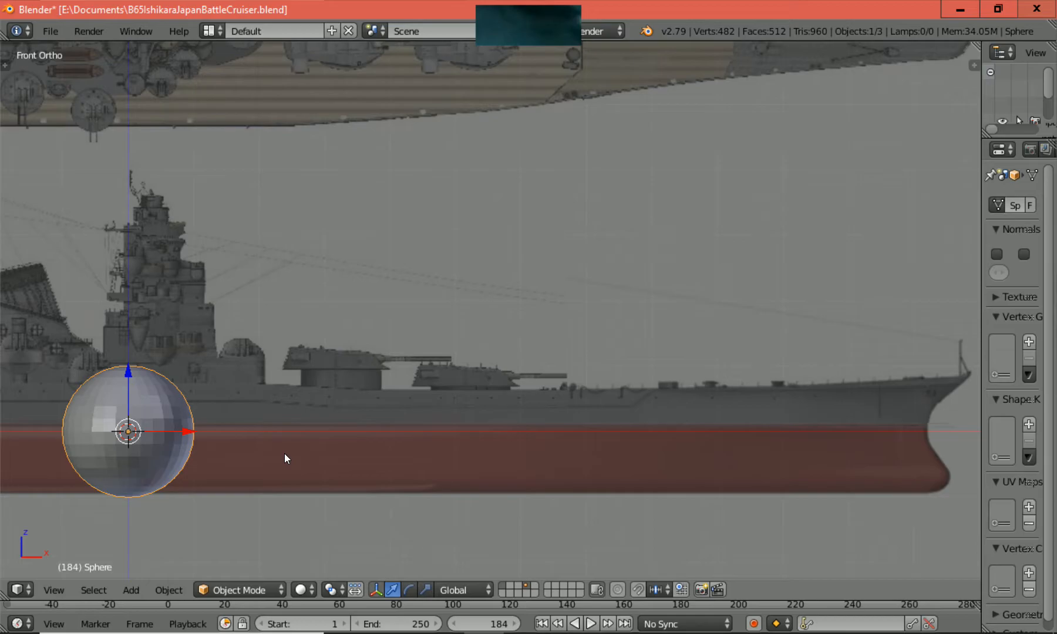
Rotate the sphere 90° about the global Y axis and move it along X to the ship's bow.
{"action": "key", "text": "r"}
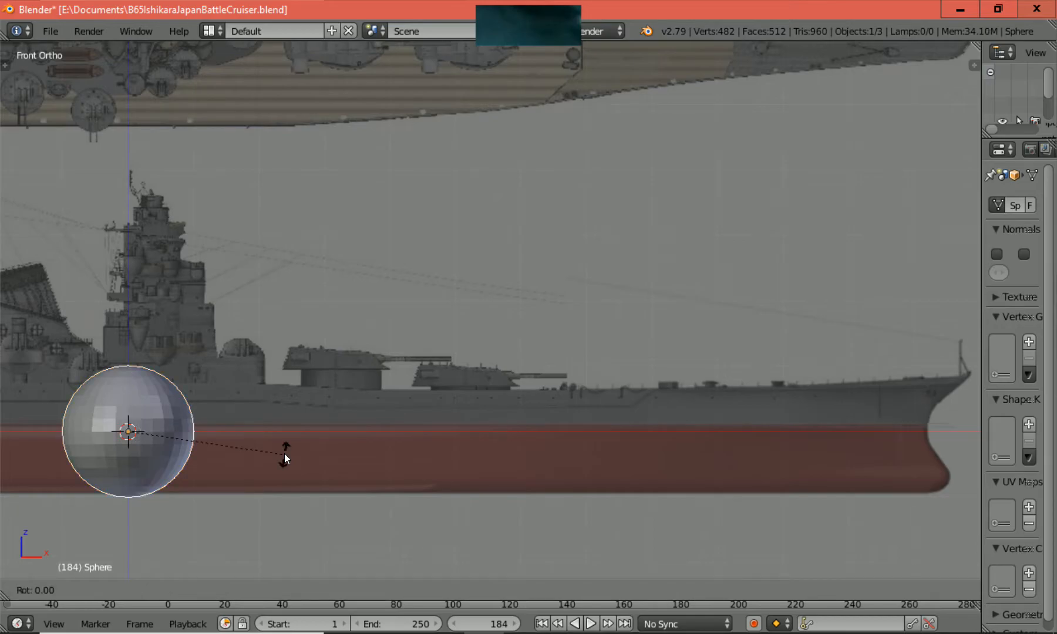
{"action": "type", "text": "y"}
{"action": "type", "text": "90"}
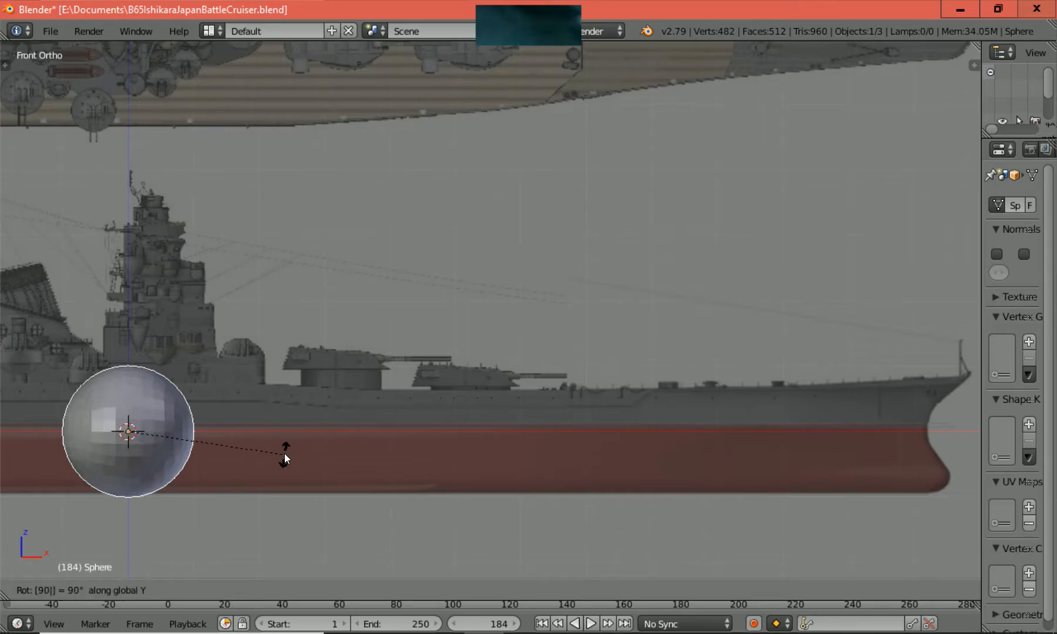
{"action": "key", "text": "Return"}
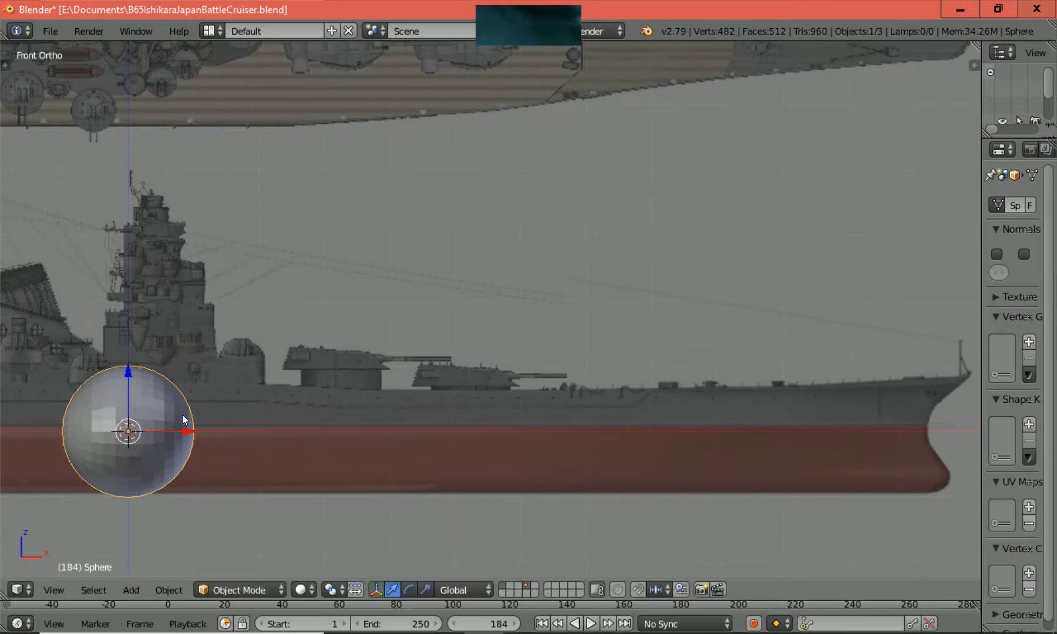
{"action": "left_click_drag", "start_coordinate": [187, 431], "coordinate": [932, 519]}
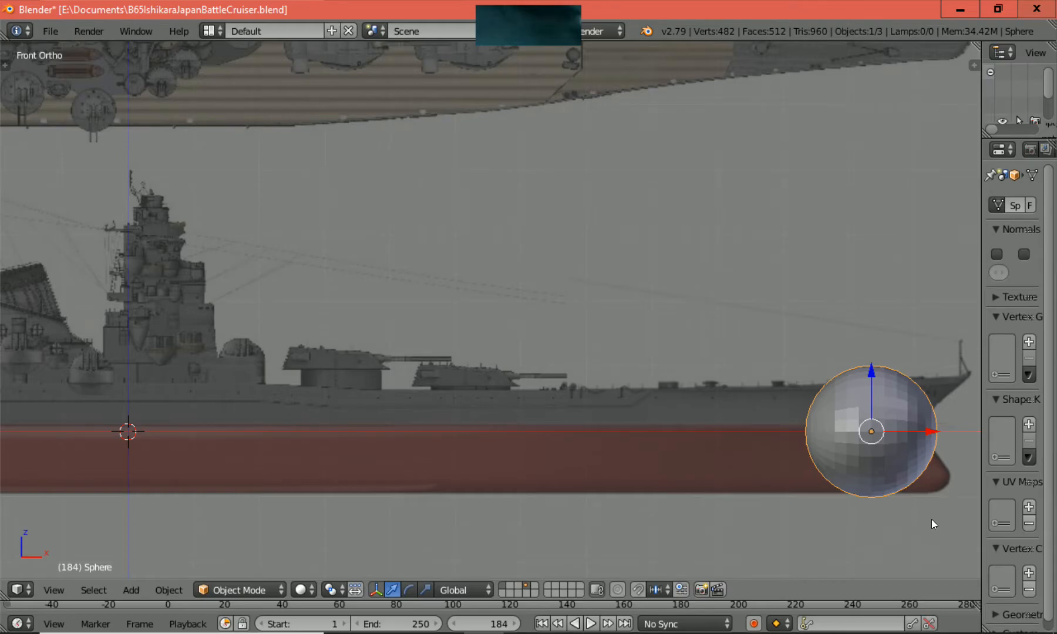
Lower the sphere along Z to the height of the bulbous bow and shift it along X to the bulb's tip.
{"action": "scroll", "coordinate": [931, 520], "scroll_direction": "up", "scroll_amount": 5, "text": "ctrl"}
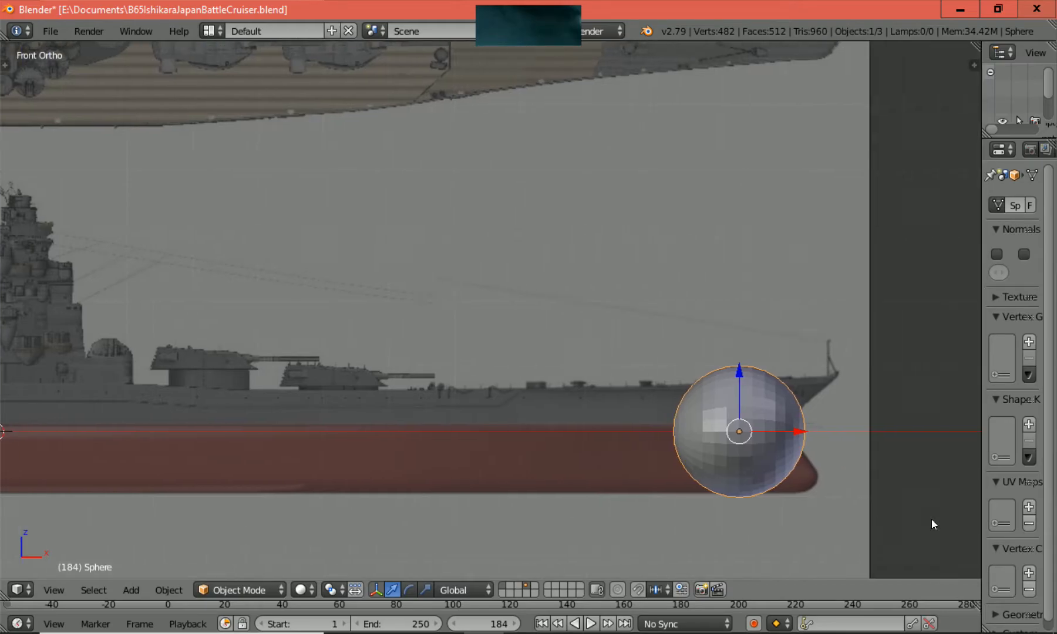
{"action": "scroll", "coordinate": [932, 519], "scroll_direction": "up", "scroll_amount": 4, "text": "ctrl"}
{"action": "scroll", "coordinate": [931, 520], "scroll_direction": "up", "scroll_amount": 9, "text": "ctrl"}
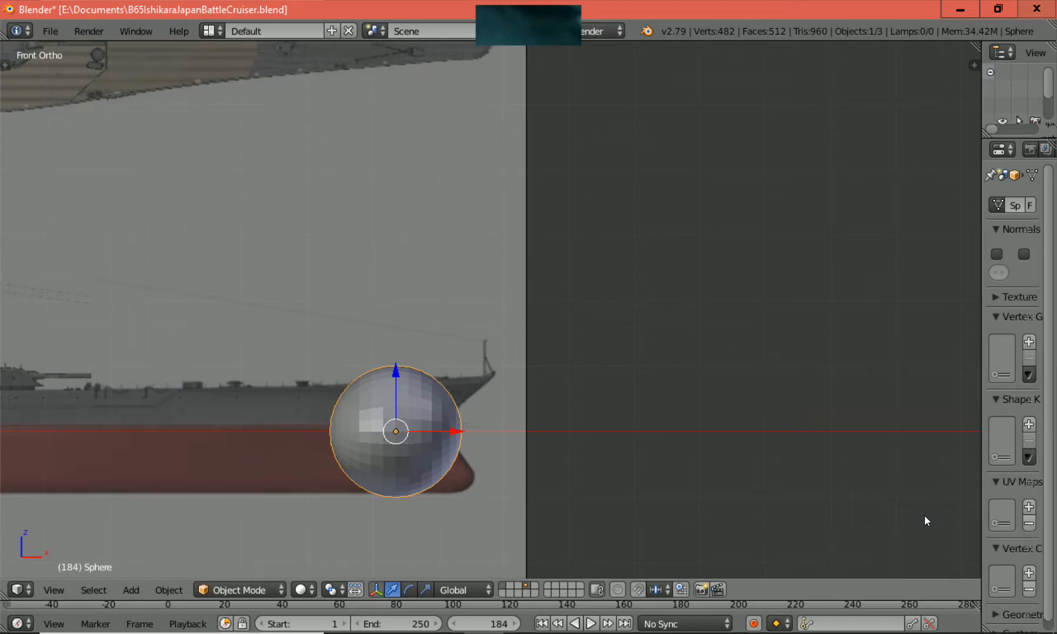
{"action": "scroll", "coordinate": [924, 517], "scroll_direction": "down", "scroll_amount": 3, "text": "shift"}
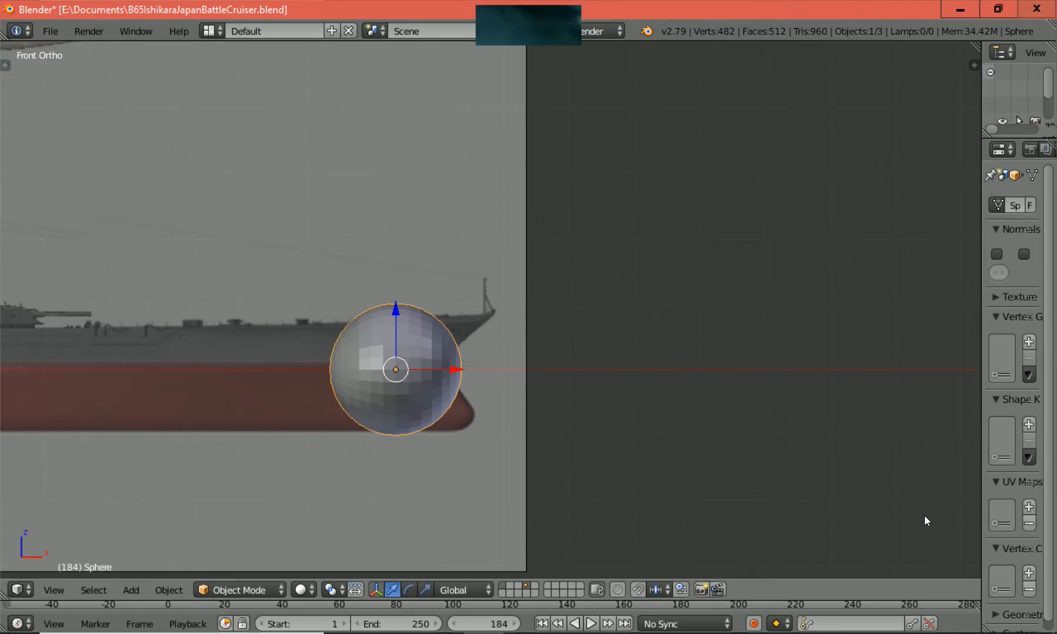
{"action": "scroll", "coordinate": [924, 521], "scroll_direction": "down", "scroll_amount": 1, "text": "shift"}
{"action": "scroll", "coordinate": [925, 516], "scroll_direction": "down", "scroll_amount": 1, "text": "ctrl"}
{"action": "scroll", "coordinate": [925, 516], "scroll_direction": "up", "scroll_amount": 2}
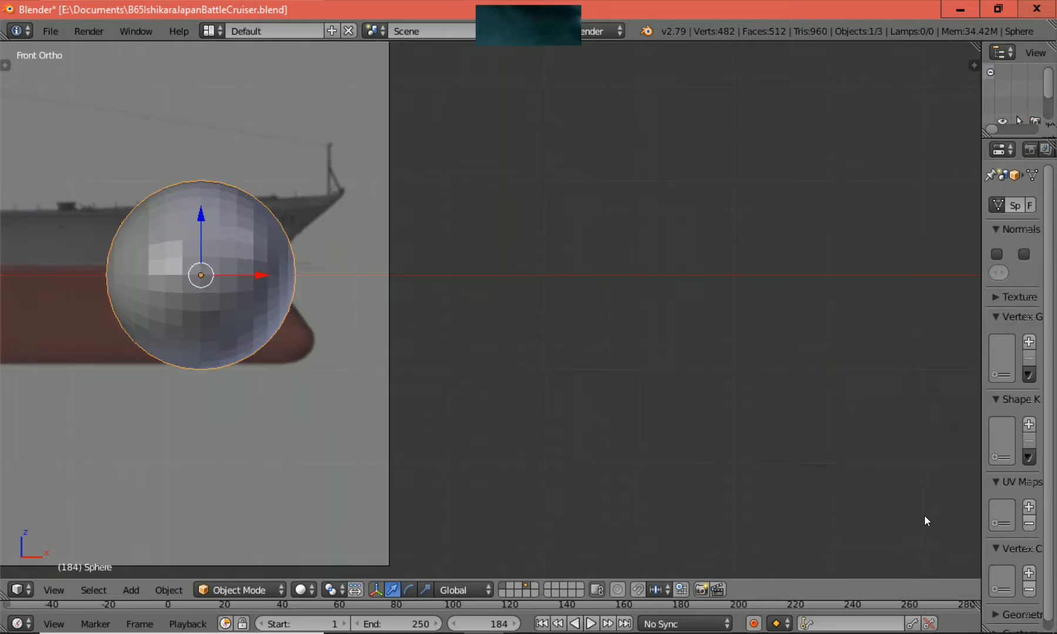
{"action": "scroll", "coordinate": [925, 518], "scroll_direction": "down", "scroll_amount": 8, "text": "ctrl"}
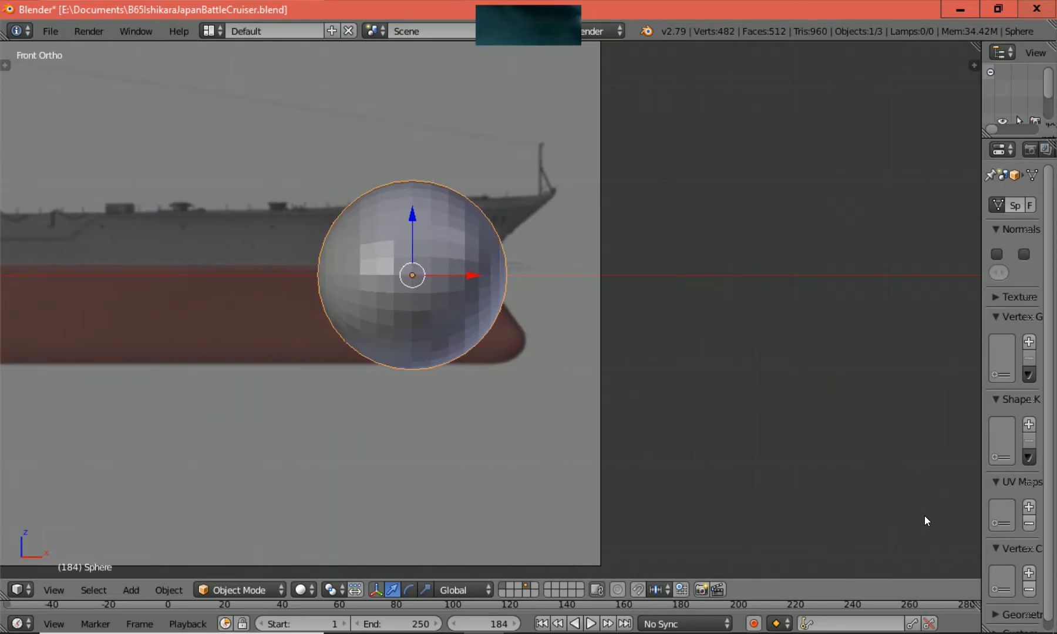
{"action": "scroll", "coordinate": [925, 517], "scroll_direction": "down", "scroll_amount": 2, "text": "ctrl"}
{"action": "scroll", "coordinate": [925, 520], "scroll_direction": "up", "scroll_amount": 2, "text": "shift"}
{"action": "scroll", "coordinate": [925, 517], "scroll_direction": "down", "scroll_amount": 2, "text": "ctrl"}
{"action": "scroll", "coordinate": [925, 516], "scroll_direction": "up", "scroll_amount": 1}
{"action": "scroll", "coordinate": [924, 516], "scroll_direction": "up", "scroll_amount": 1}
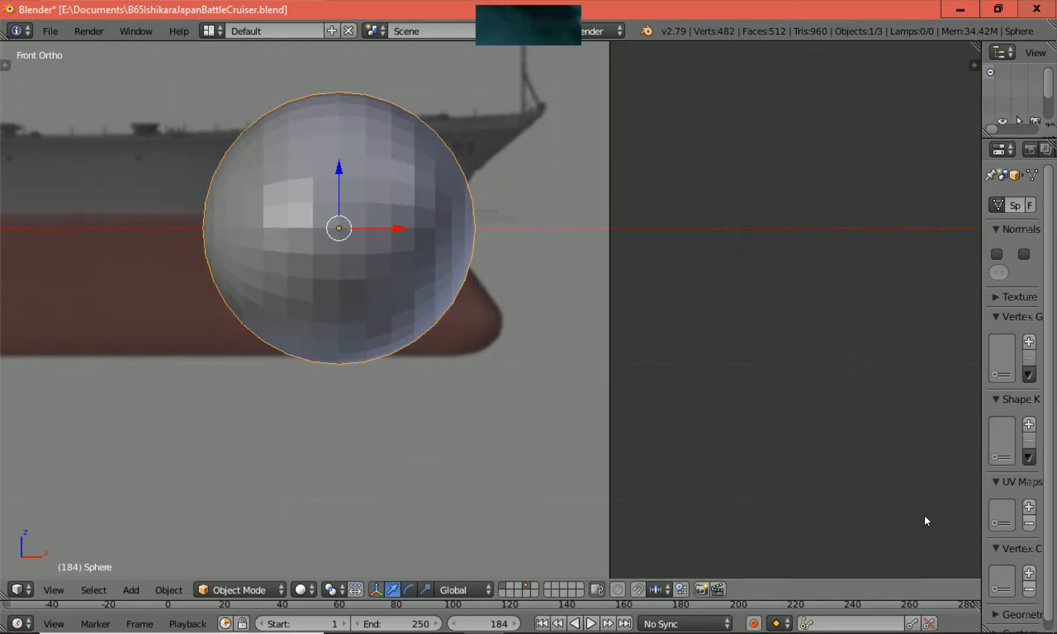
{"action": "scroll", "coordinate": [924, 515], "scroll_direction": "up", "scroll_amount": 4, "text": "shift"}
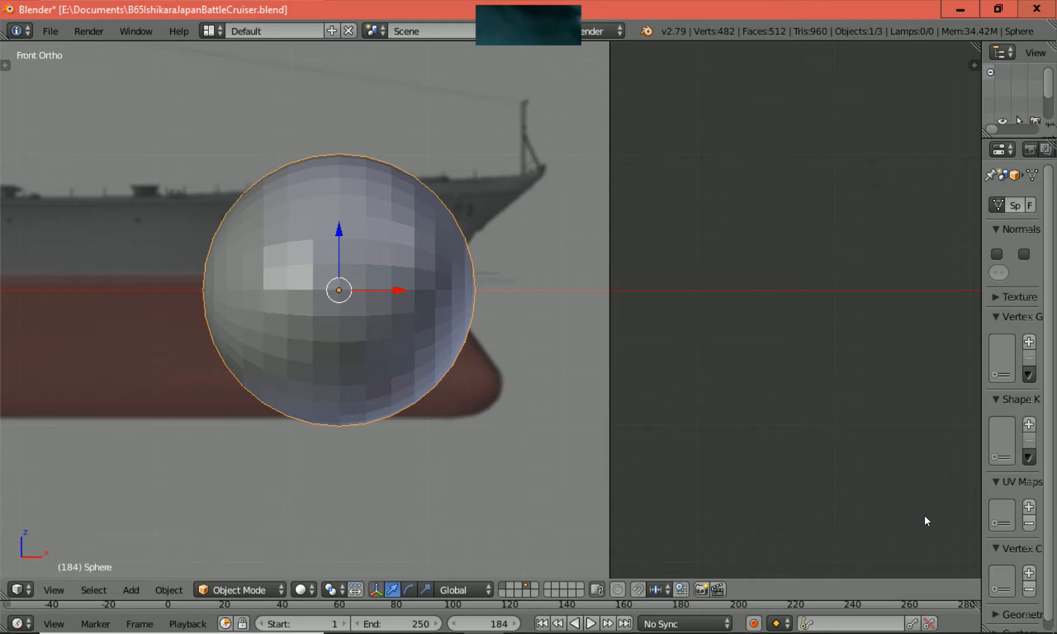
{"action": "scroll", "coordinate": [925, 516], "scroll_direction": "down", "scroll_amount": 4, "text": "ctrl"}
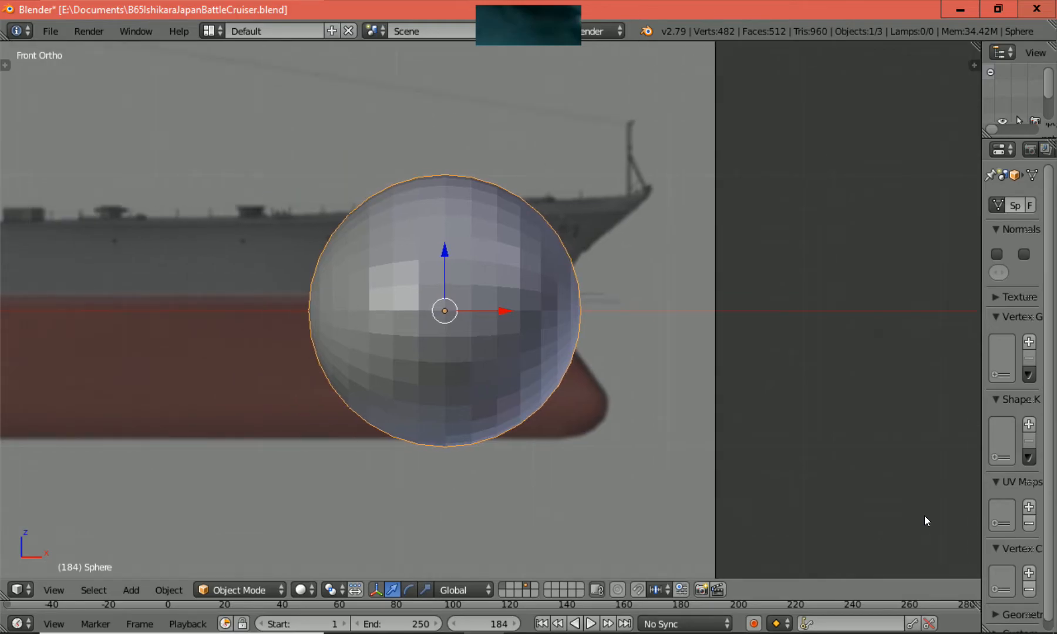
{"action": "scroll", "coordinate": [924, 515], "scroll_direction": "down", "scroll_amount": 1, "text": "ctrl"}
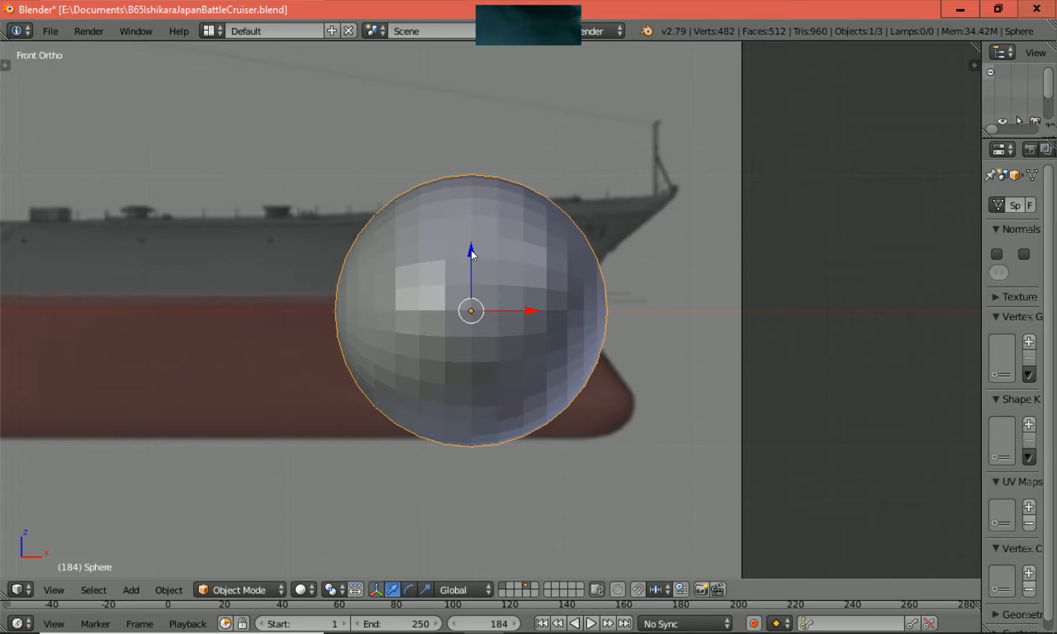
{"action": "key", "text": "g"}
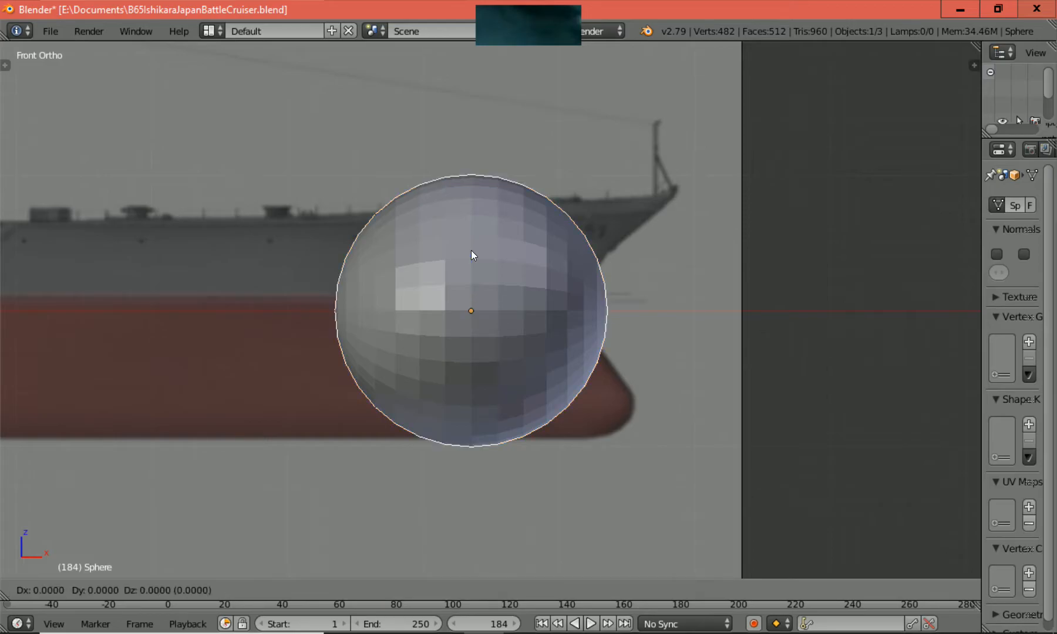
{"action": "key", "text": "z"}
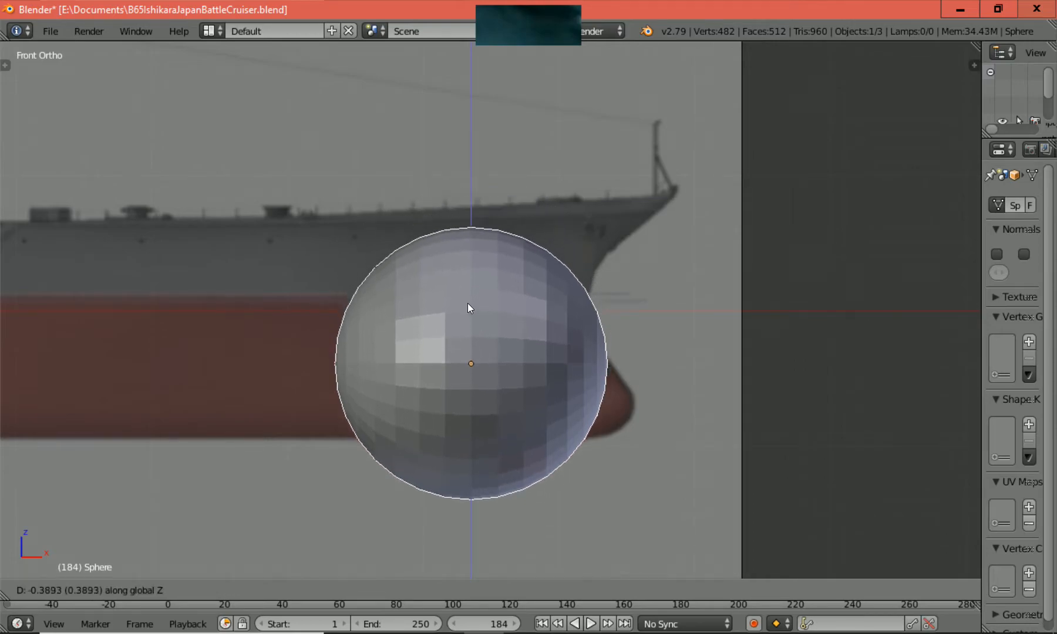
{"action": "left_click", "coordinate": [470, 345]}
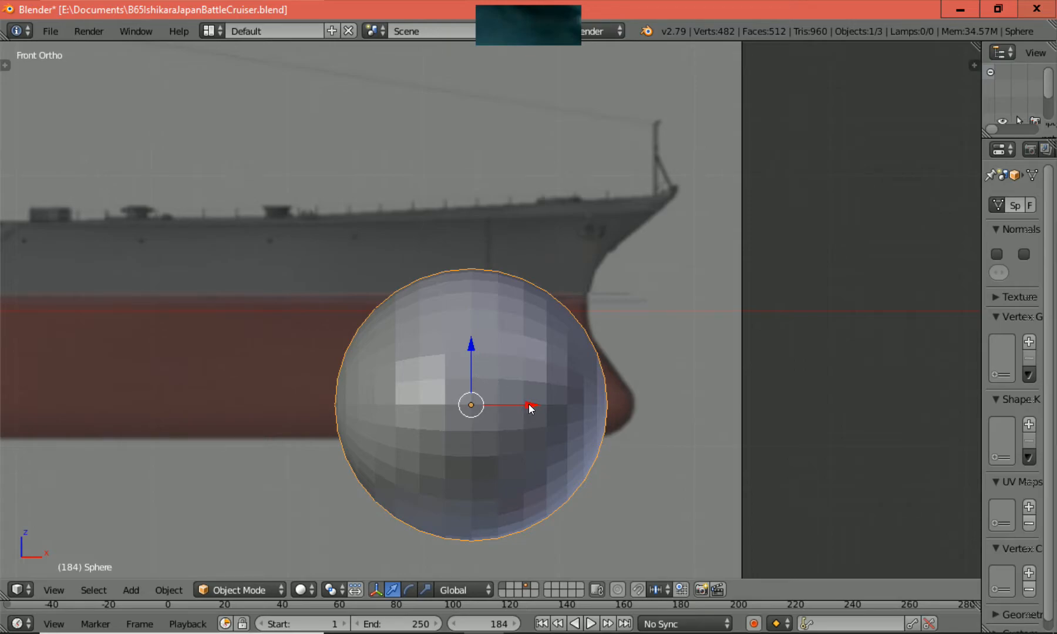
{"action": "left_click_drag", "start_coordinate": [529, 406], "coordinate": [559, 410]}
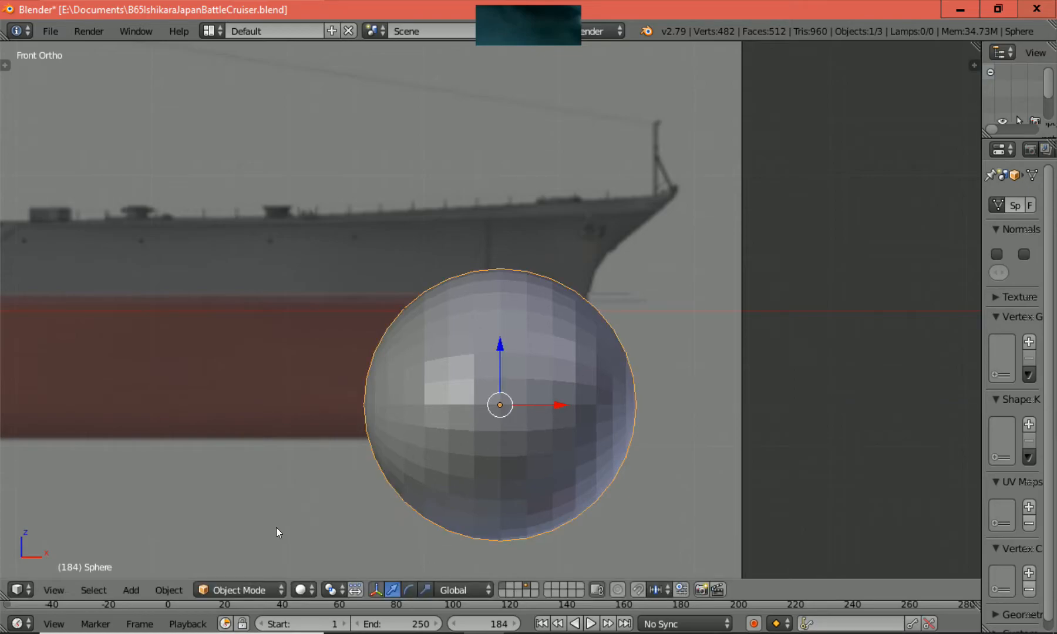
Switch to wireframe display and fine-tune the sphere's X position so its edge meets the bulb's front outline.
{"action": "key", "text": "z"}
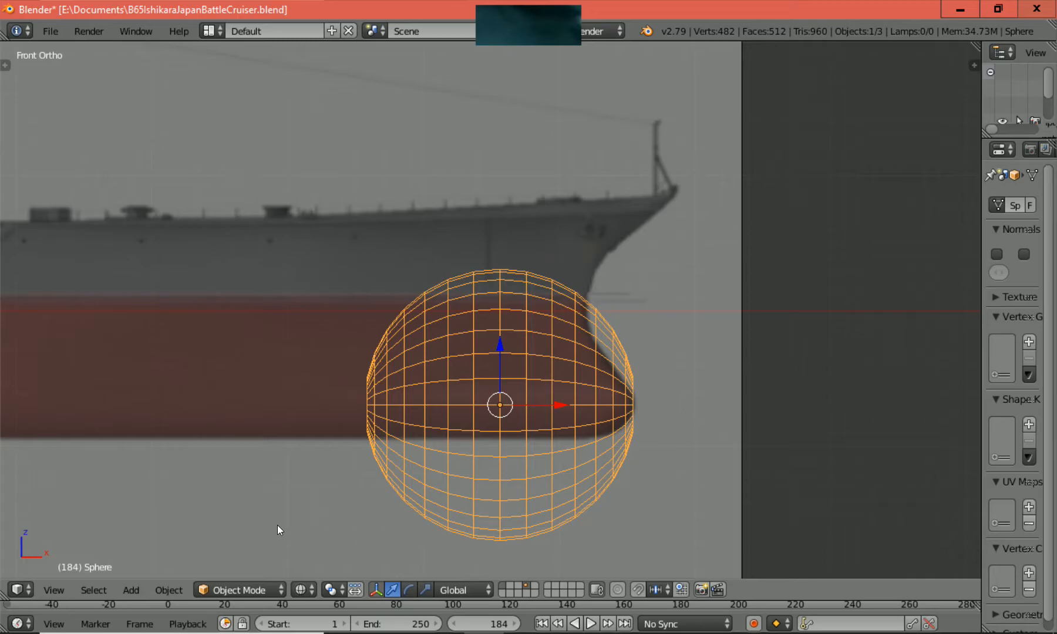
{"action": "key", "text": "z"}
{"action": "key", "text": "z"}
{"action": "key", "text": "z"}
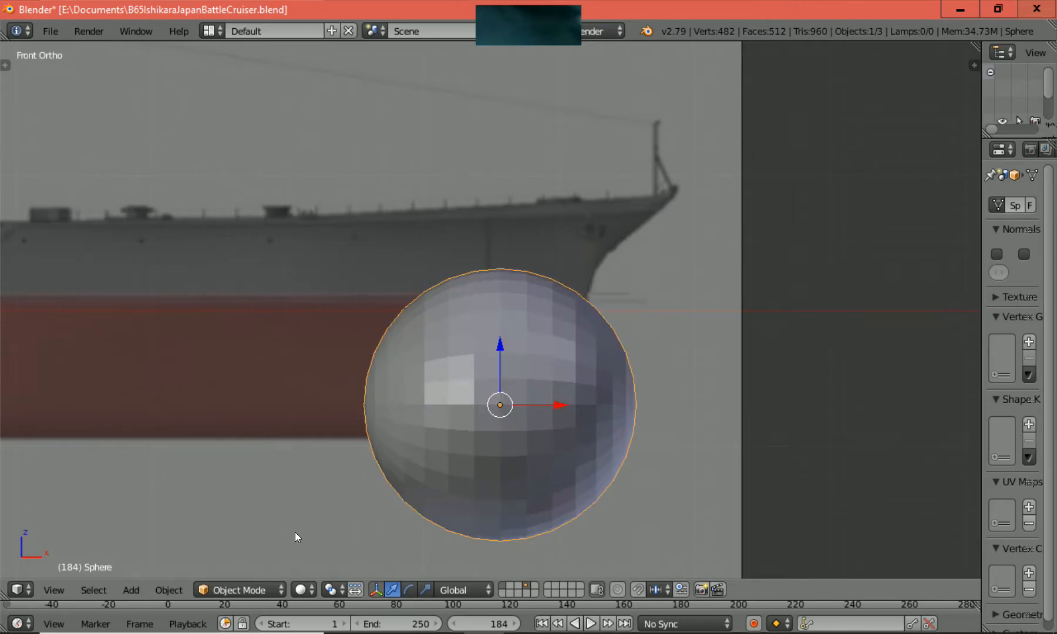
{"action": "key", "text": "z"}
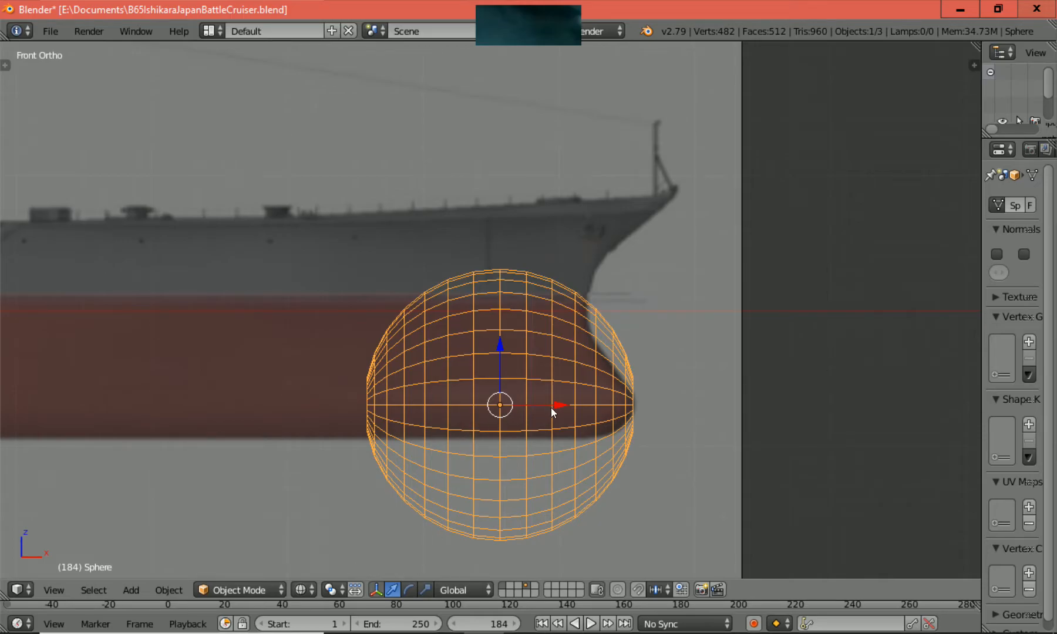
{"action": "left_click_drag", "start_coordinate": [558, 406], "coordinate": [555, 407]}
{"action": "key", "text": "z"}
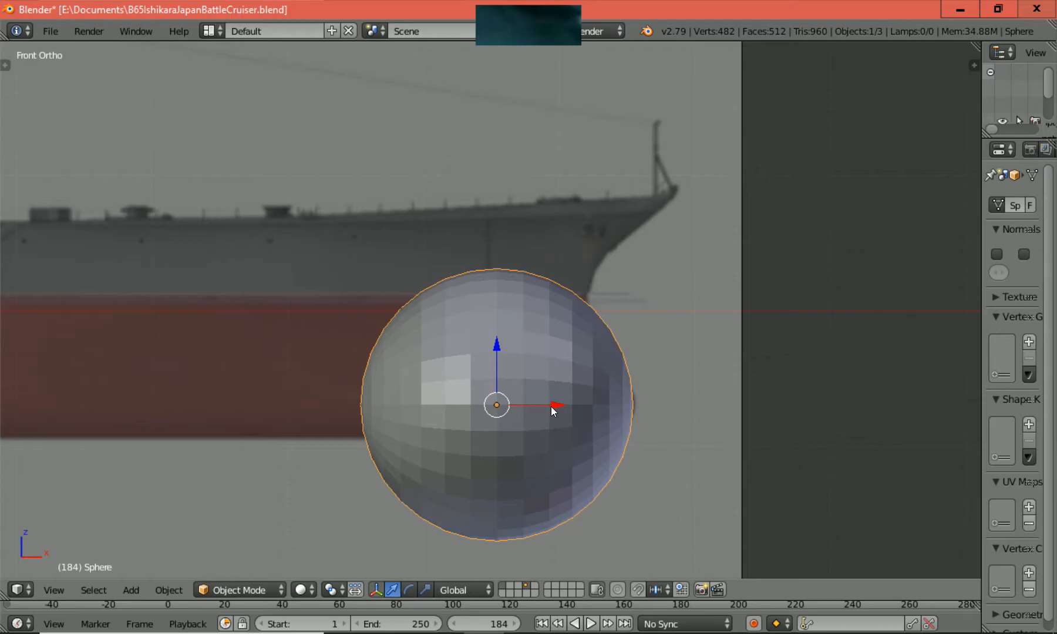
{"action": "key", "text": "z"}
{"action": "key", "text": "z"}
{"action": "left_click_drag", "start_coordinate": [552, 406], "coordinate": [555, 405]}
{"action": "key", "text": "z"}
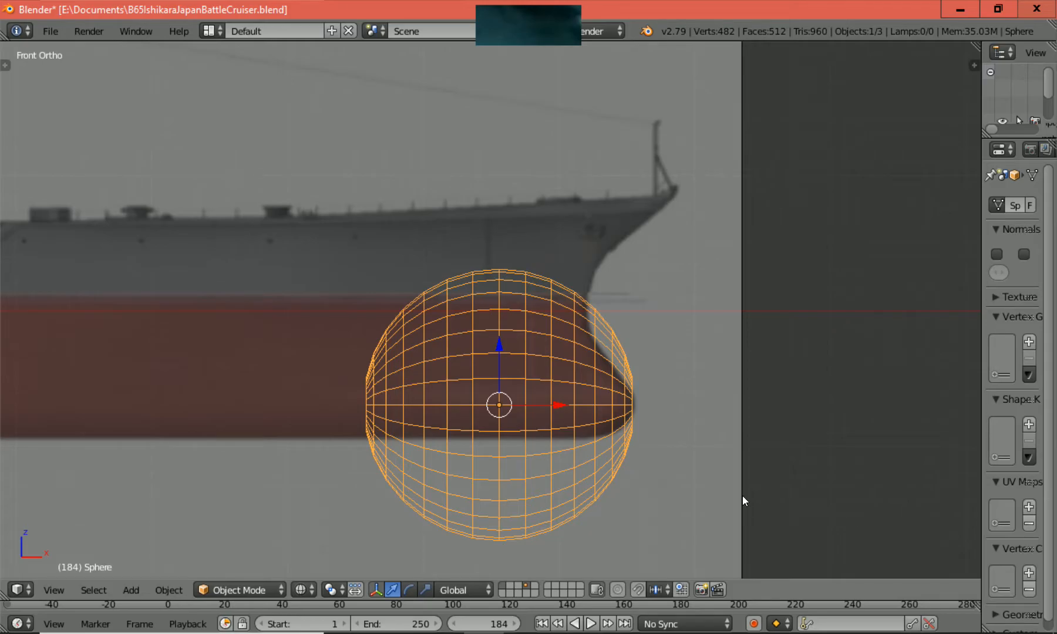
Scale the sphere down uniformly to about 0.22 and move it along X into the tip of the bulbous bow.
{"action": "key", "text": "s"}
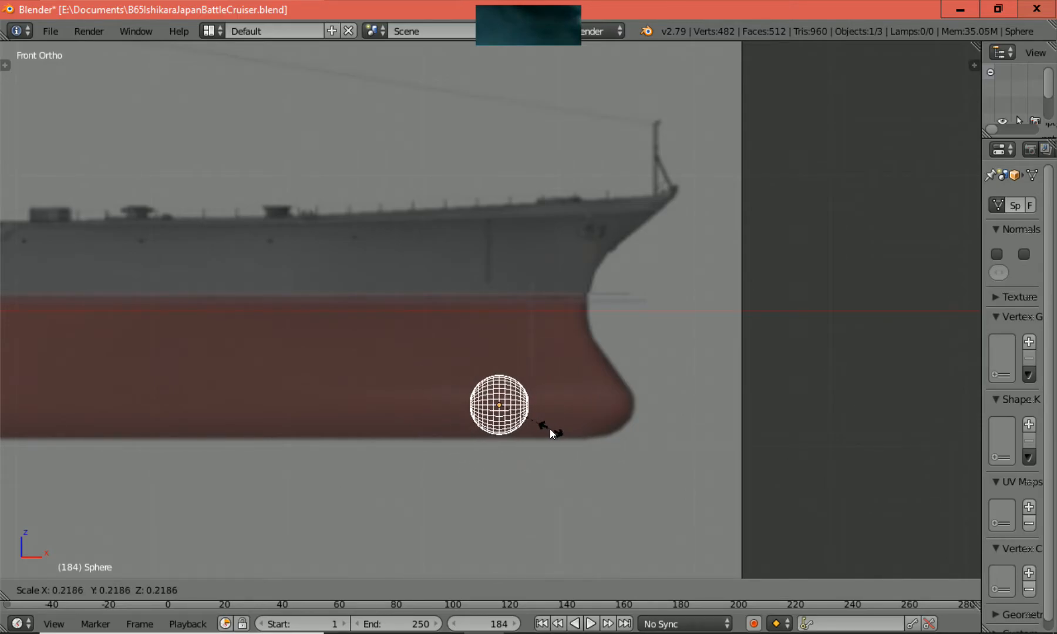
{"action": "left_click", "coordinate": [551, 429]}
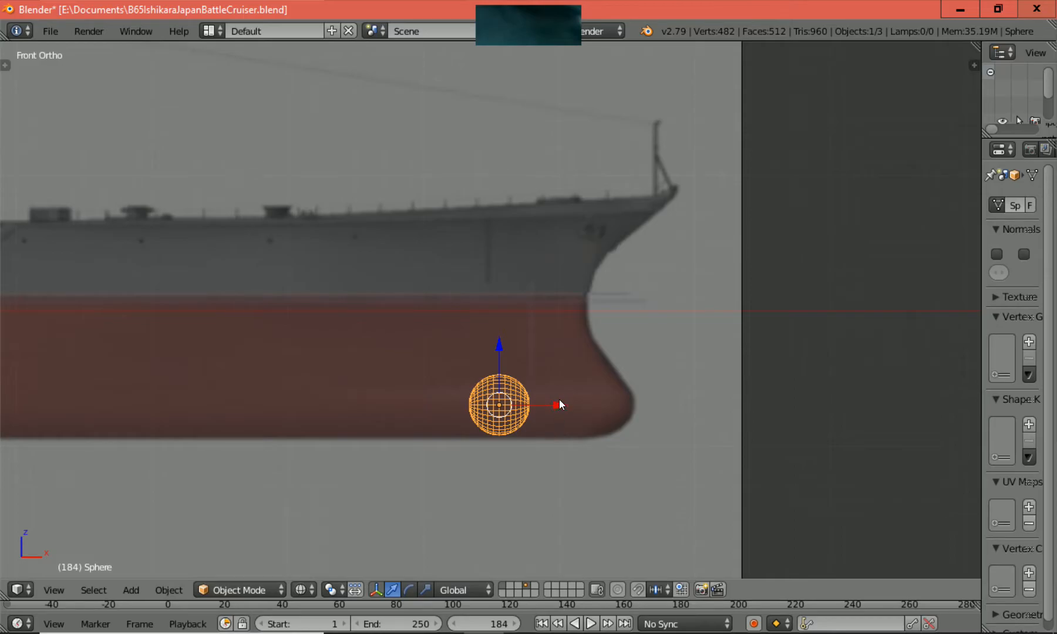
{"action": "left_click_drag", "start_coordinate": [559, 406], "coordinate": [660, 411]}
{"action": "scroll", "coordinate": [691, 433], "scroll_direction": "up", "scroll_amount": 7, "text": "ctrl"}
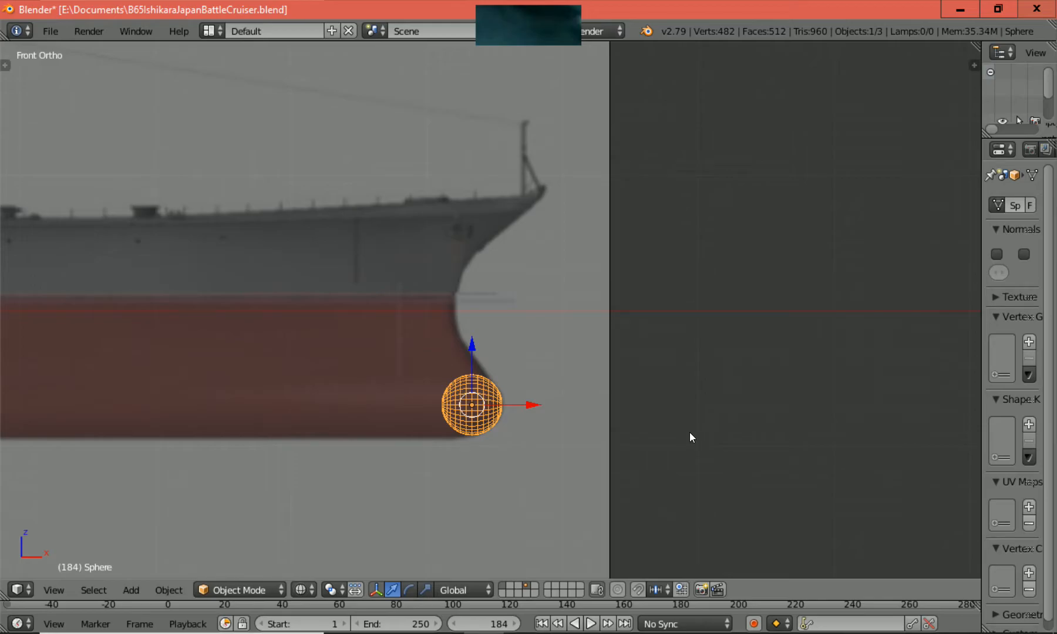
{"action": "scroll", "coordinate": [690, 431], "scroll_direction": "down", "scroll_amount": 2, "text": "shift"}
{"action": "scroll", "coordinate": [689, 432], "scroll_direction": "up", "scroll_amount": 3}
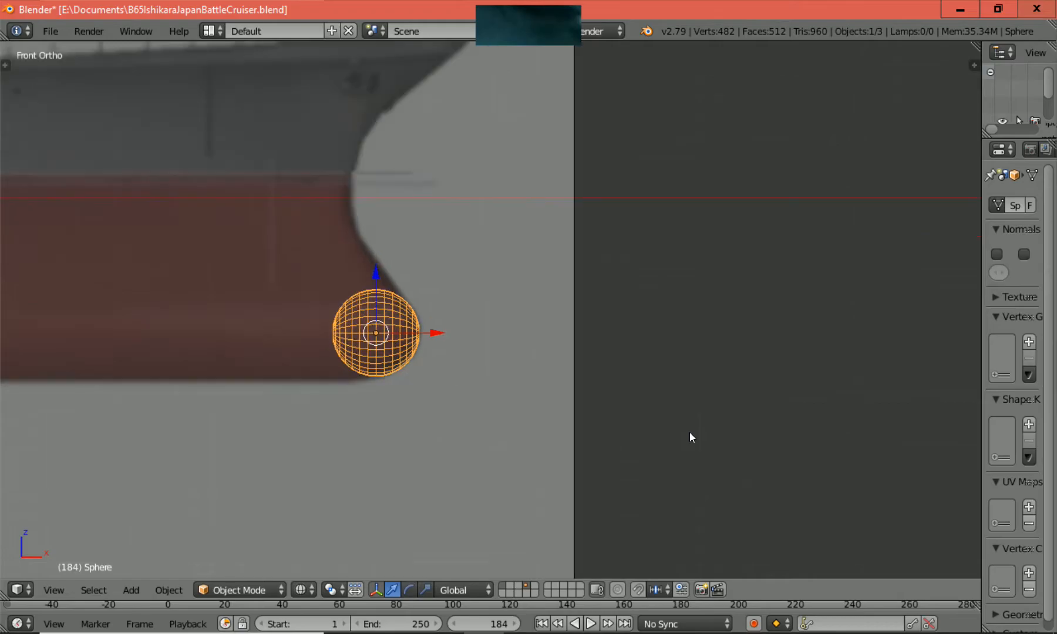
{"action": "scroll", "coordinate": [690, 431], "scroll_direction": "up", "scroll_amount": 2}
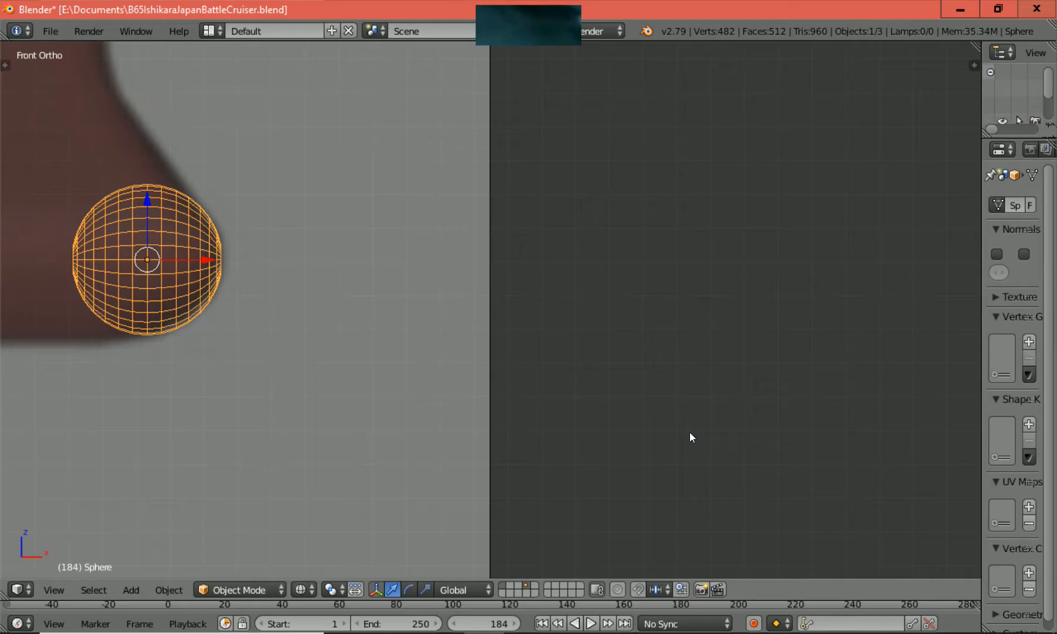
{"action": "scroll", "coordinate": [689, 431], "scroll_direction": "up", "scroll_amount": 2, "text": "shift"}
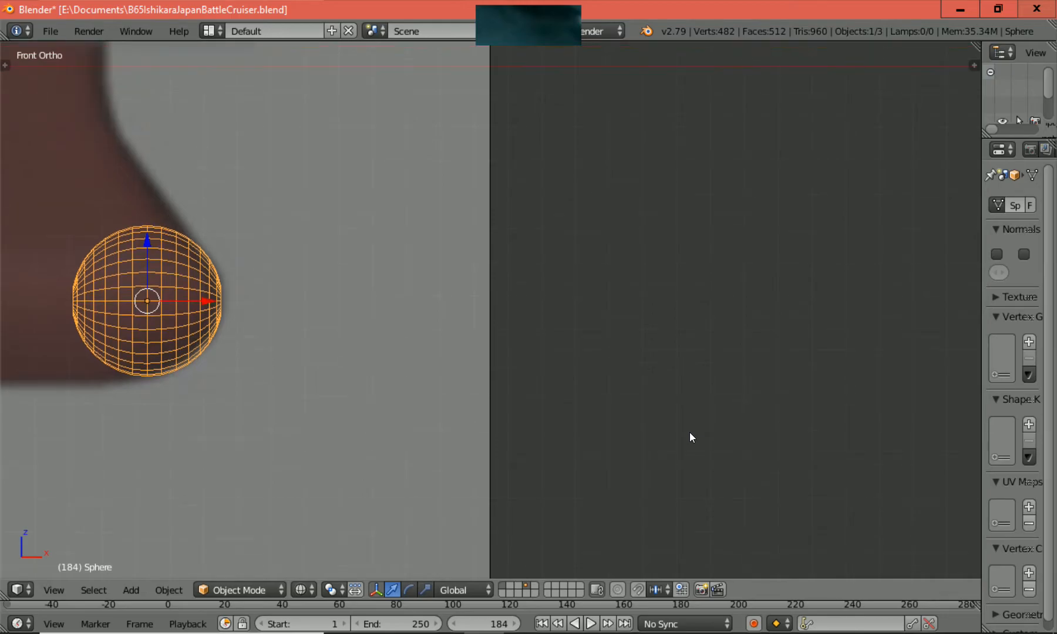
Examine the sphere's fit against the bulbous bow outline up close, comparing wireframe and solid display.
{"action": "scroll", "coordinate": [690, 431], "scroll_direction": "up", "scroll_amount": 1, "text": "shift"}
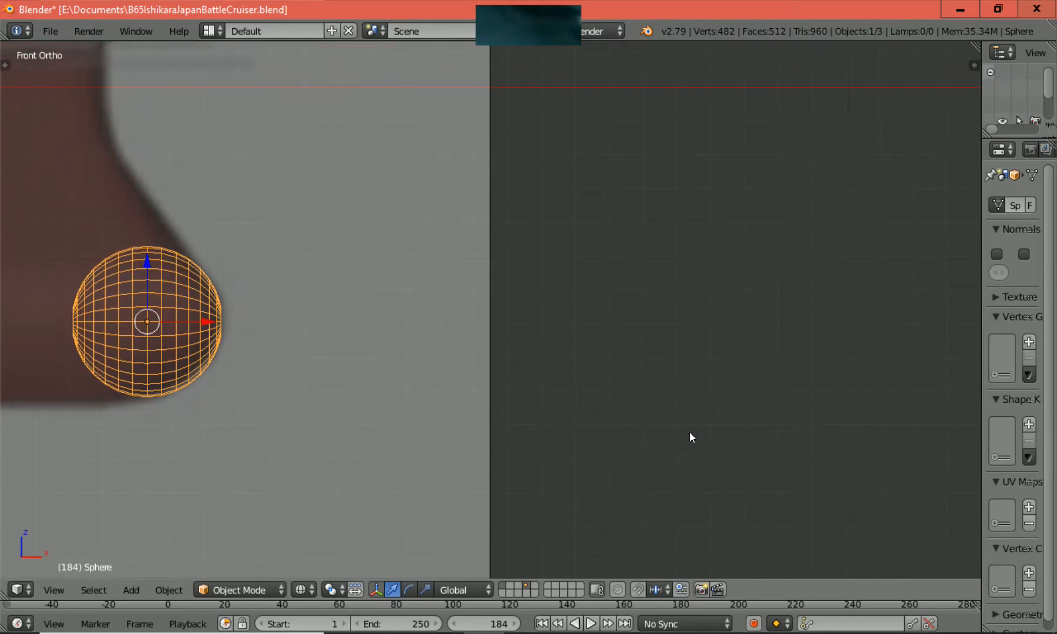
{"action": "scroll", "coordinate": [689, 432], "scroll_direction": "down", "scroll_amount": 2, "text": "ctrl"}
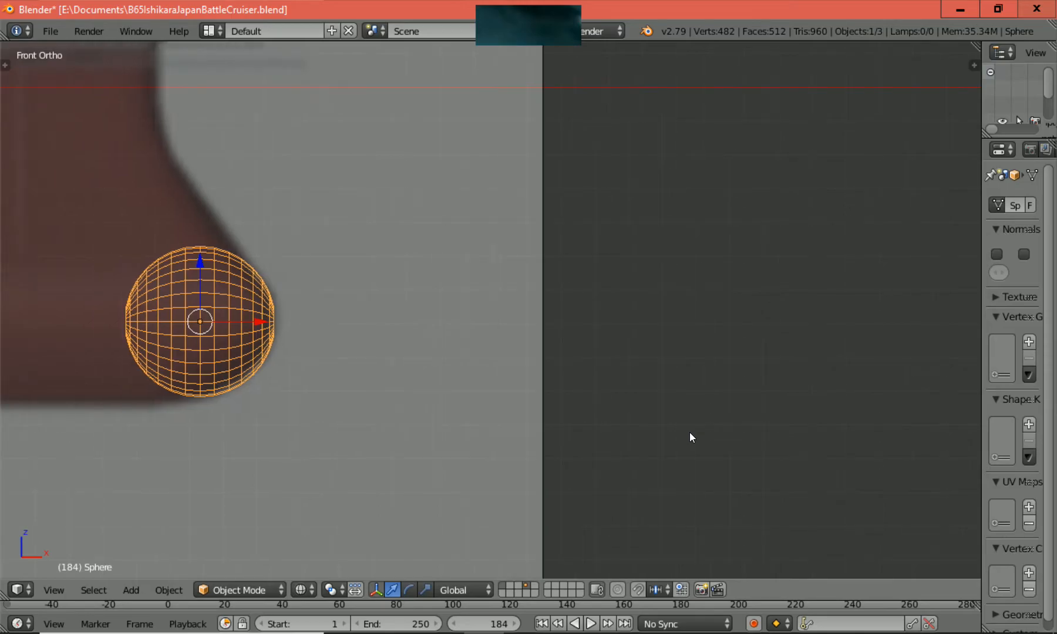
{"action": "scroll", "coordinate": [689, 431], "scroll_direction": "down", "scroll_amount": 4, "text": "ctrl"}
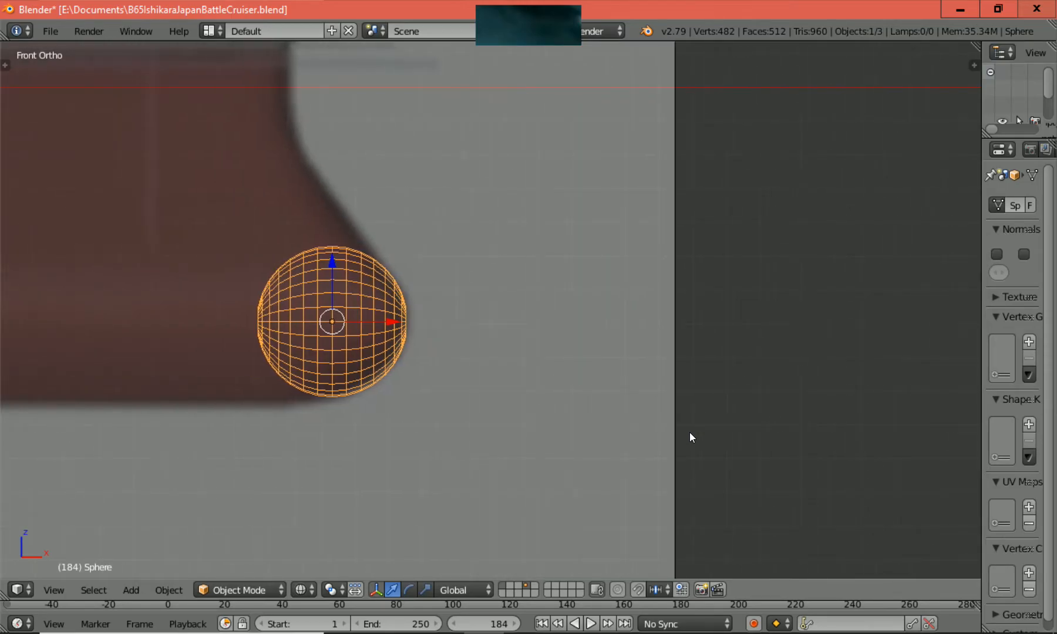
{"action": "scroll", "coordinate": [690, 433], "scroll_direction": "down", "scroll_amount": 2, "text": "ctrl"}
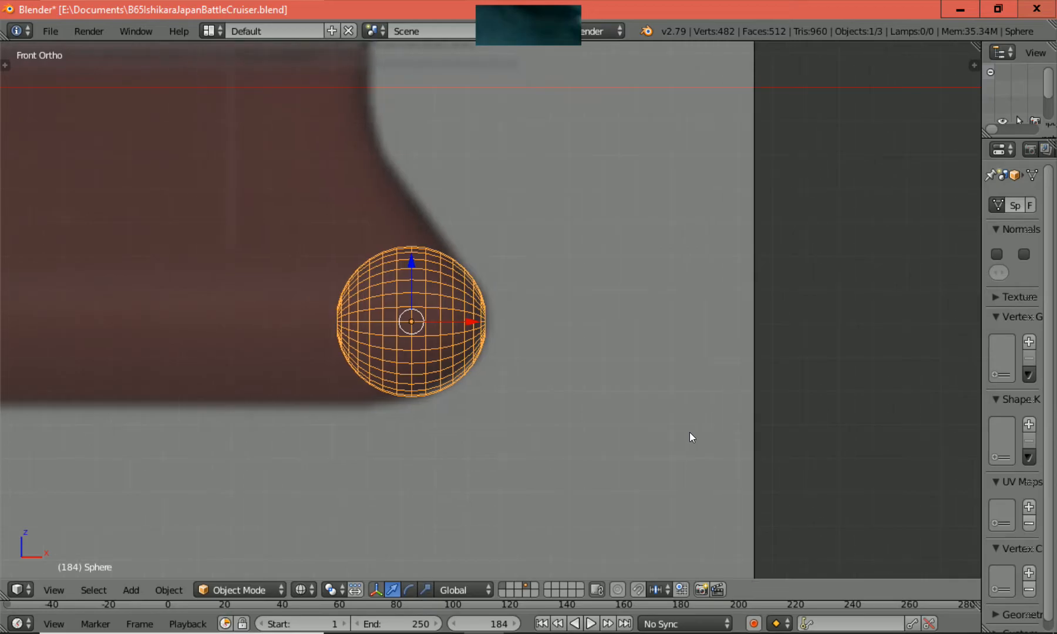
{"action": "scroll", "coordinate": [690, 433], "scroll_direction": "down", "scroll_amount": 4, "text": "ctrl"}
{"action": "scroll", "coordinate": [689, 431], "scroll_direction": "down", "scroll_amount": 2, "text": "ctrl"}
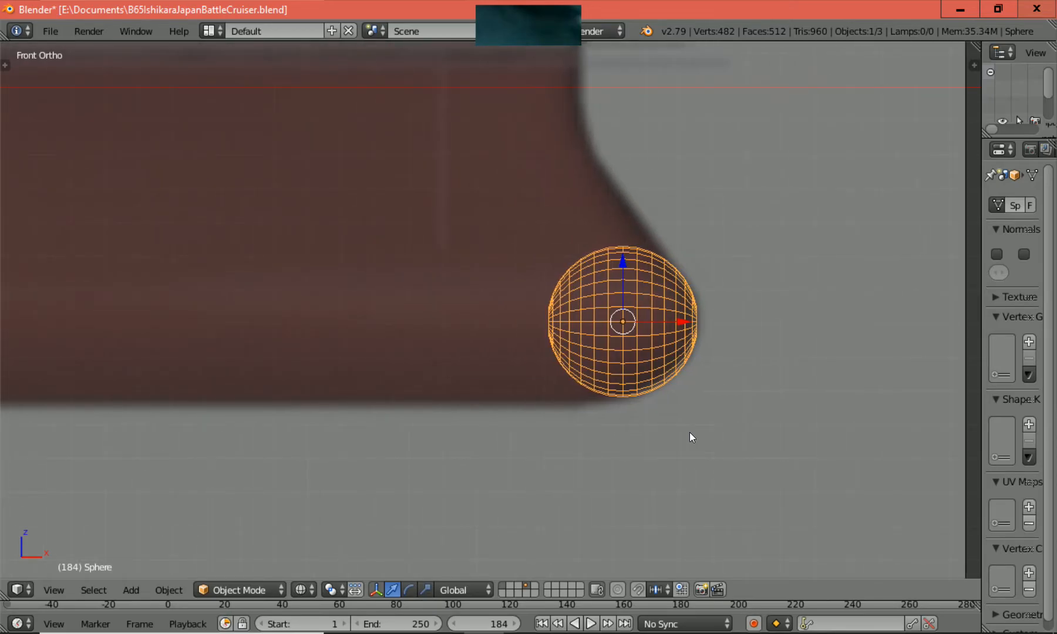
{"action": "scroll", "coordinate": [690, 435], "scroll_direction": "up", "scroll_amount": 2, "text": "shift"}
{"action": "scroll", "coordinate": [689, 434], "scroll_direction": "up", "scroll_amount": 2}
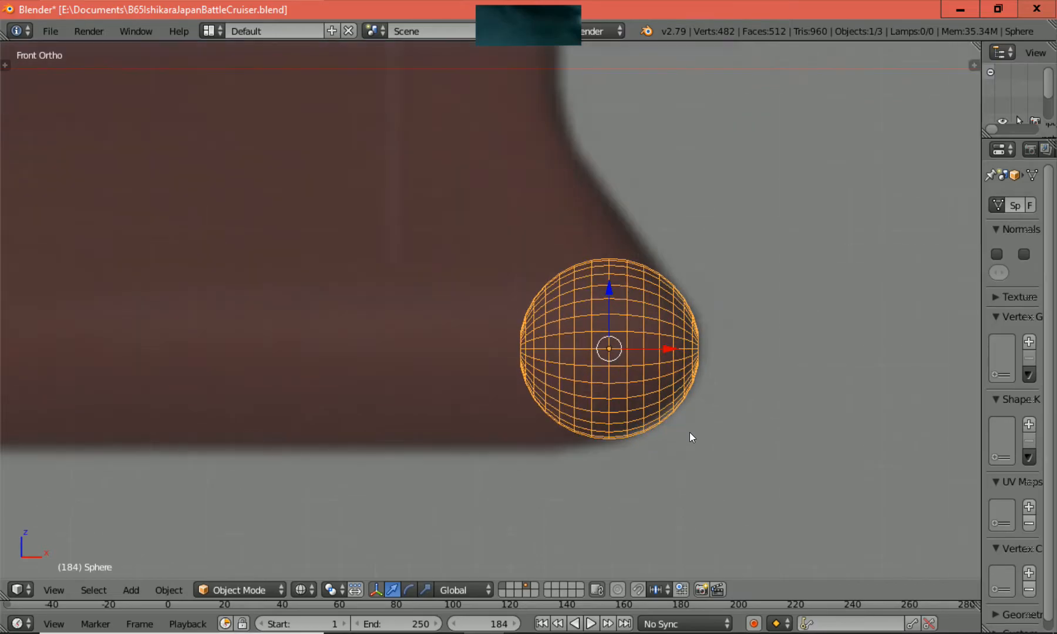
{"action": "scroll", "coordinate": [689, 437], "scroll_direction": "up", "scroll_amount": 1}
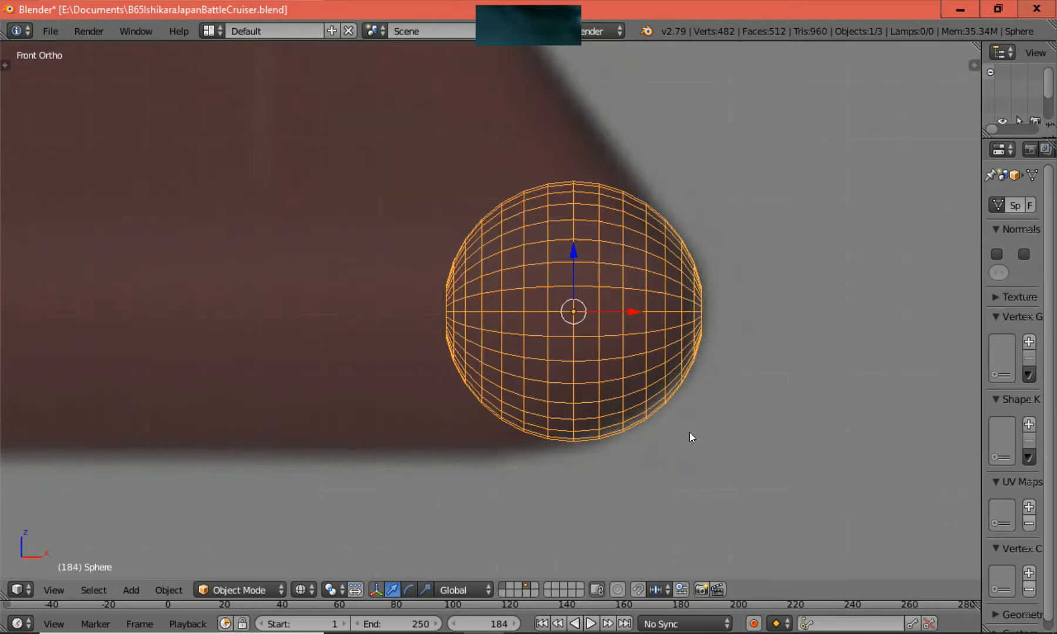
{"action": "scroll", "coordinate": [689, 438], "scroll_direction": "up", "scroll_amount": 1, "text": "shift"}
{"action": "scroll", "coordinate": [689, 437], "scroll_direction": "up", "scroll_amount": 2, "text": "ctrl"}
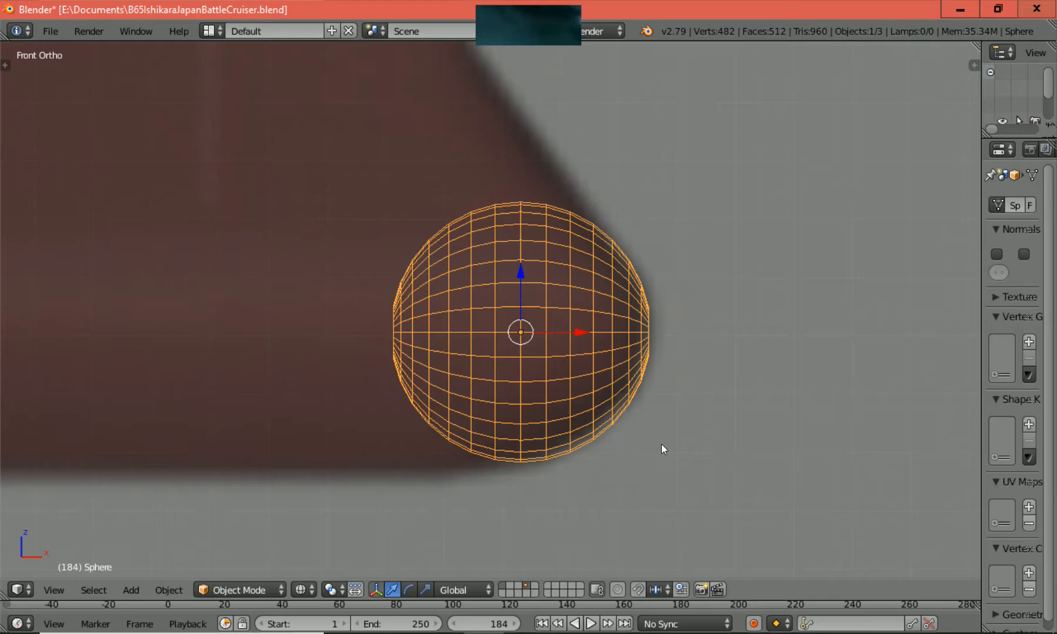
{"action": "key", "text": "z"}
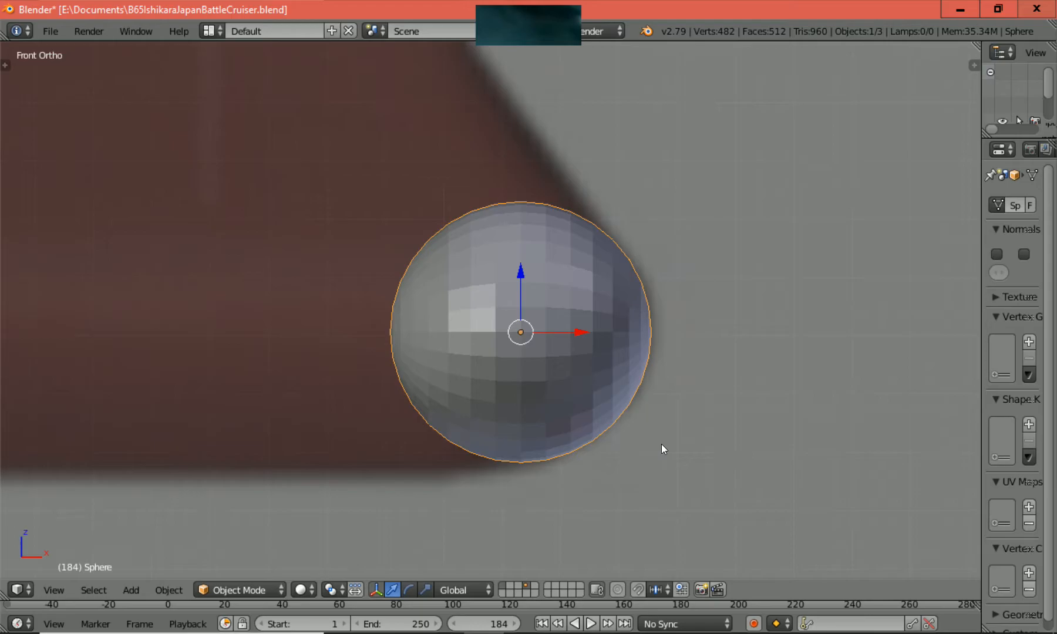
{"action": "key", "text": "z"}
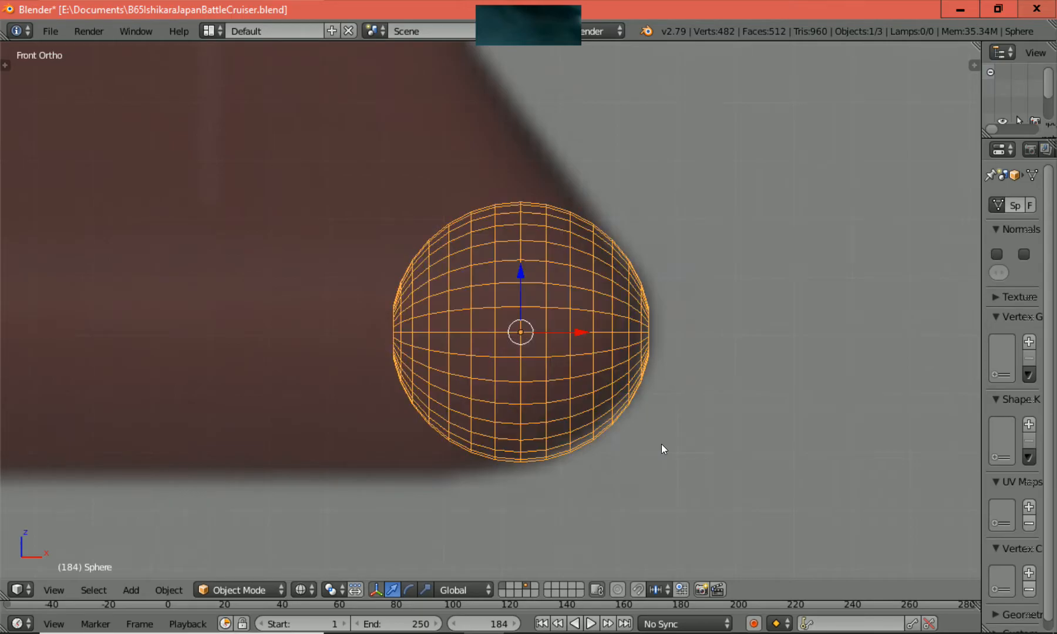
{"action": "key", "text": "z"}
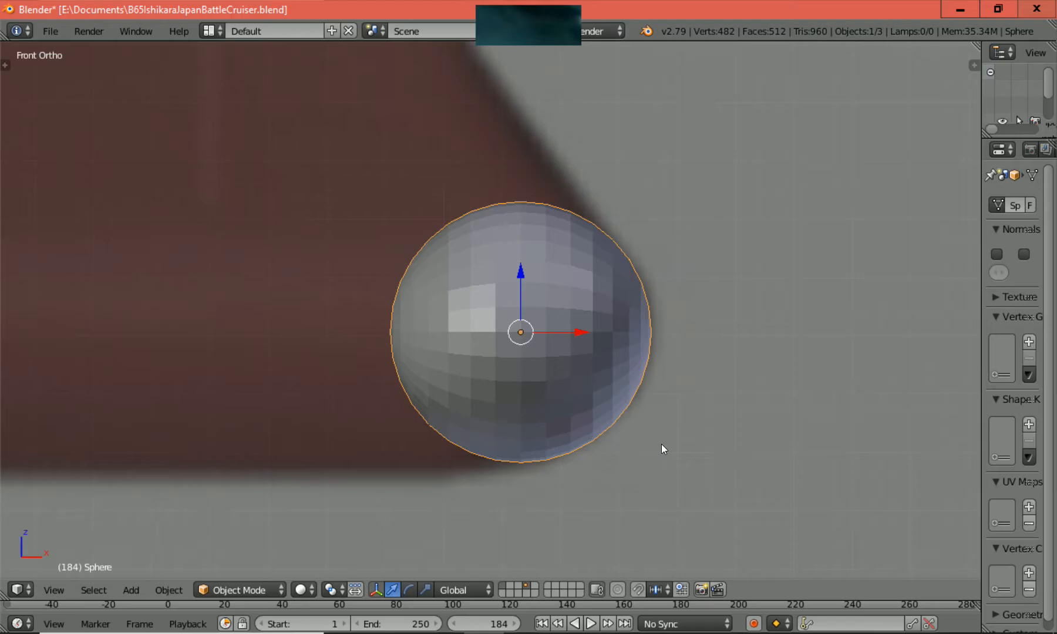
{"action": "key", "text": "z"}
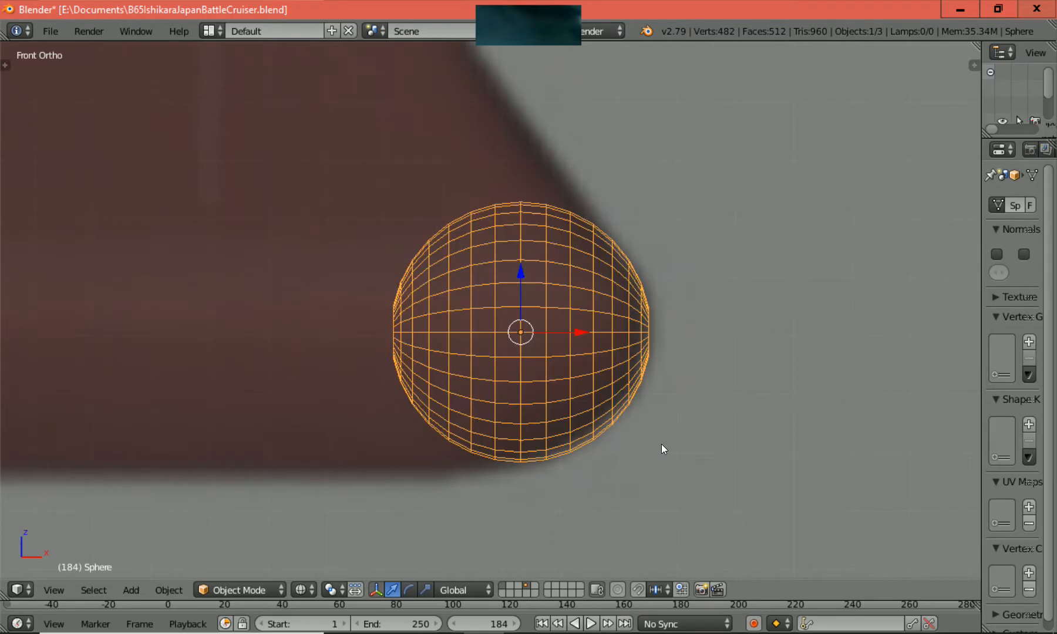
In solid display, shift the sphere slightly aft along X and scale it up uniformly by about 1.02.
{"action": "key", "text": "z"}
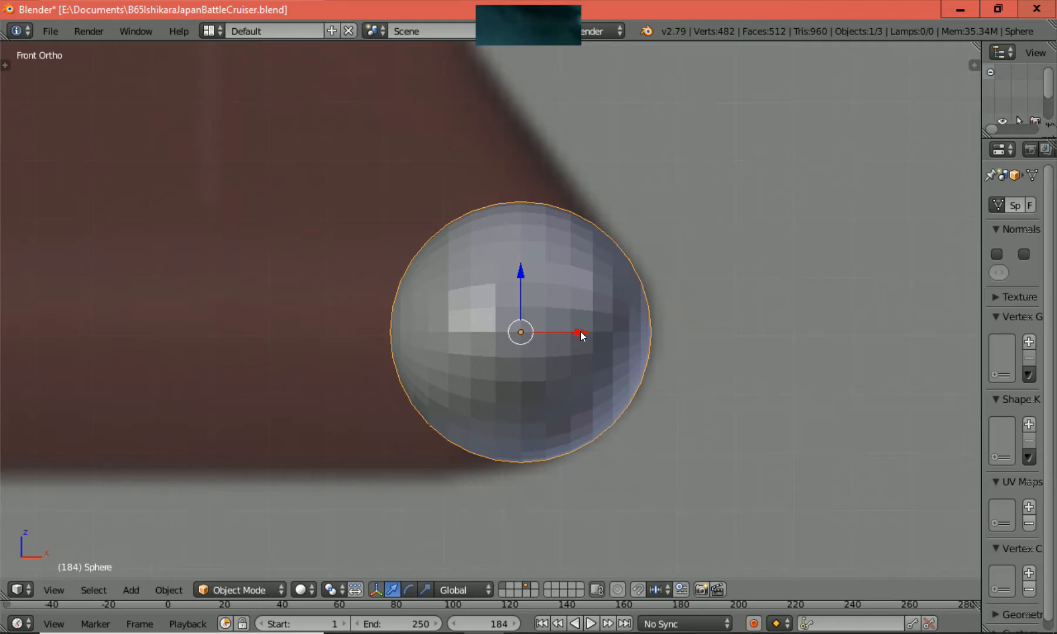
{"action": "left_click_drag", "start_coordinate": [581, 334], "coordinate": [575, 341]}
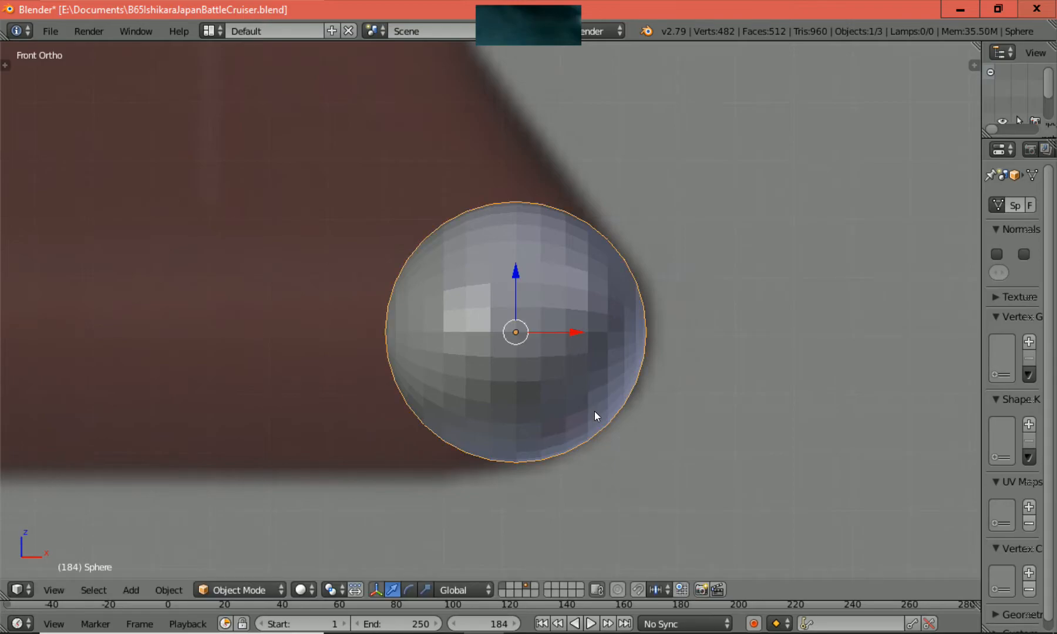
{"action": "key", "text": "s"}
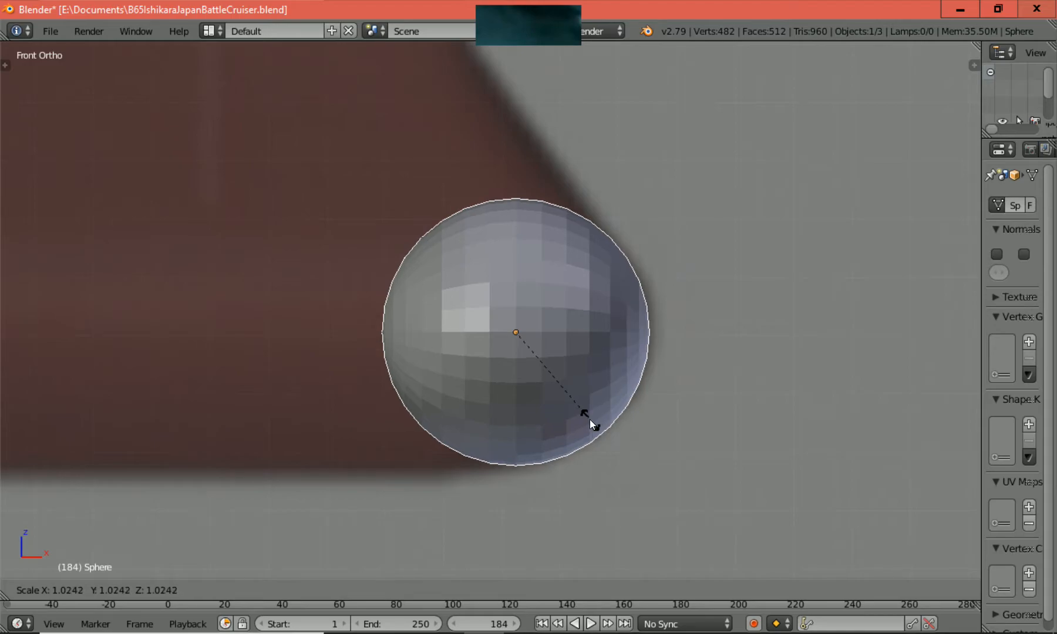
{"action": "left_click", "coordinate": [591, 420]}
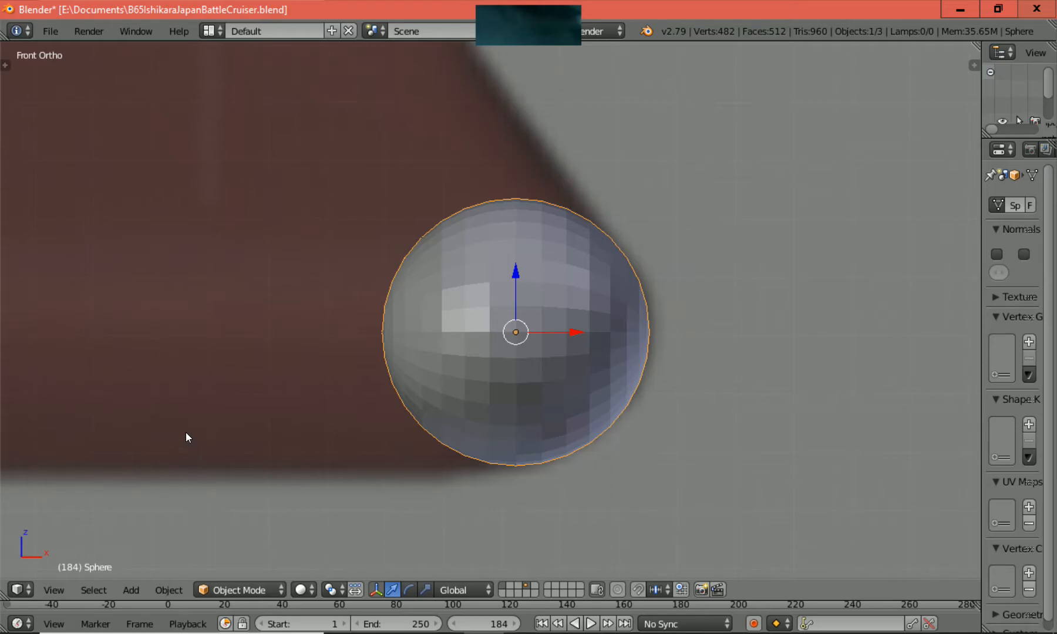
Frame the sphere closely and enlarge it very slightly and uniformly to fill the bulb's outline.
{"action": "scroll", "coordinate": [162, 472], "scroll_direction": "down", "scroll_amount": 10}
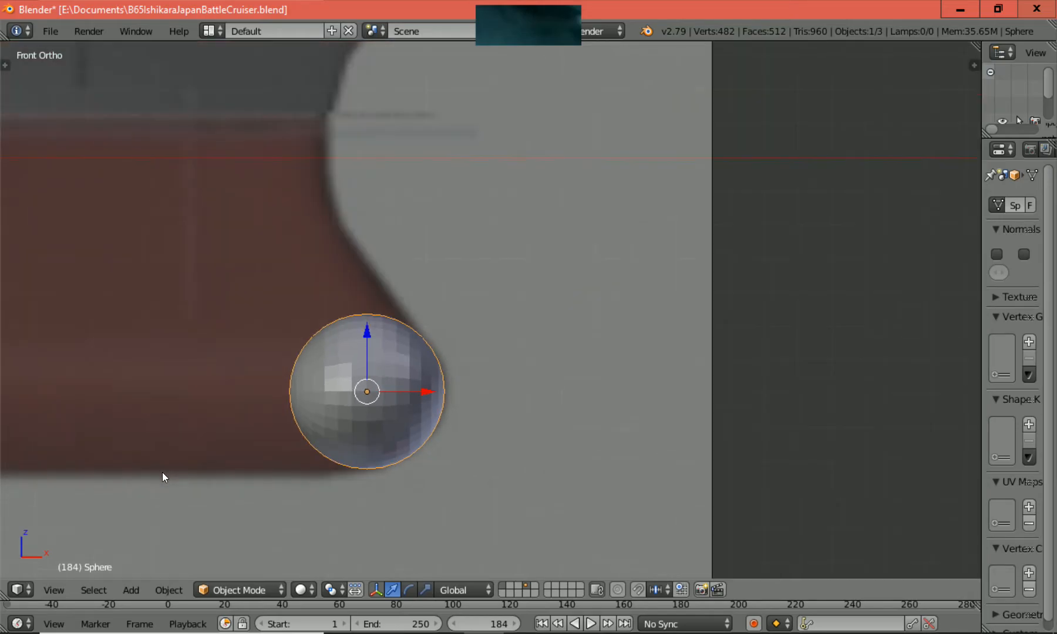
{"action": "key", "text": "KP_Decimal"}
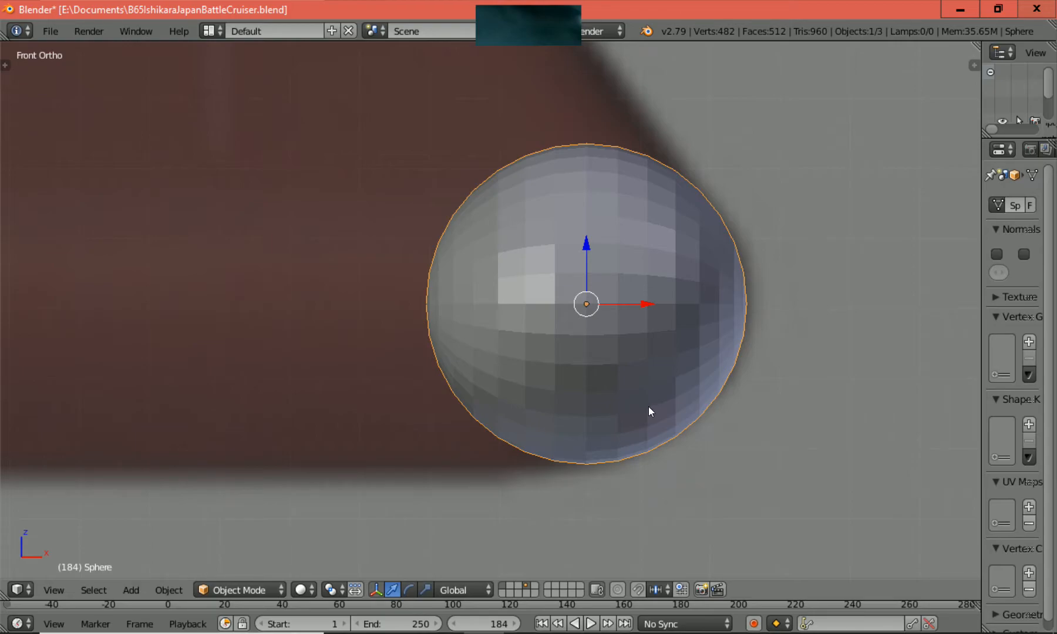
{"action": "key", "text": "s"}
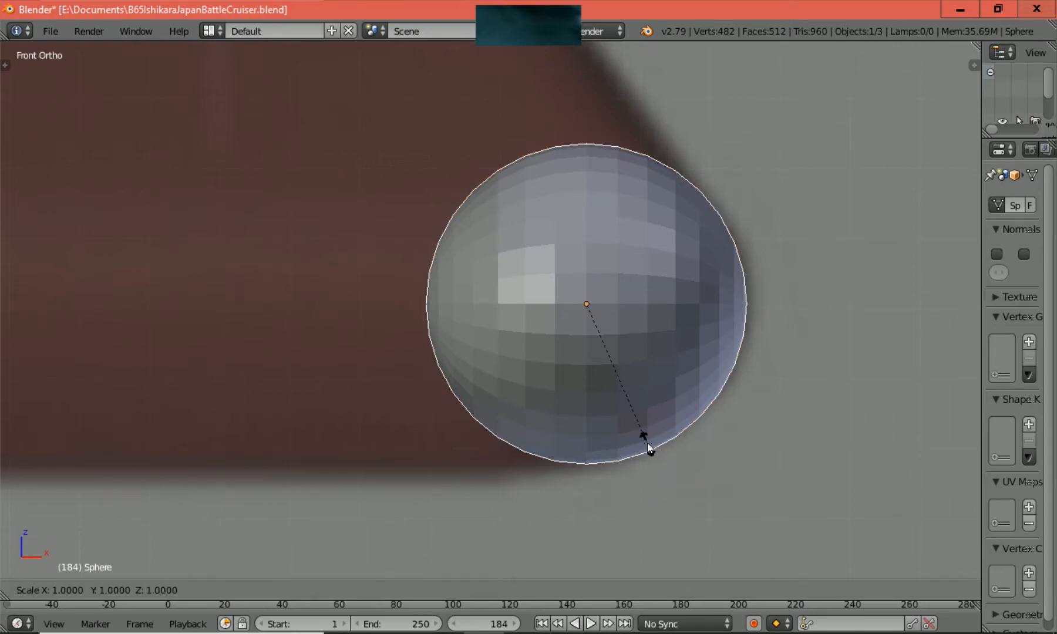
{"action": "left_click", "coordinate": [647, 444]}
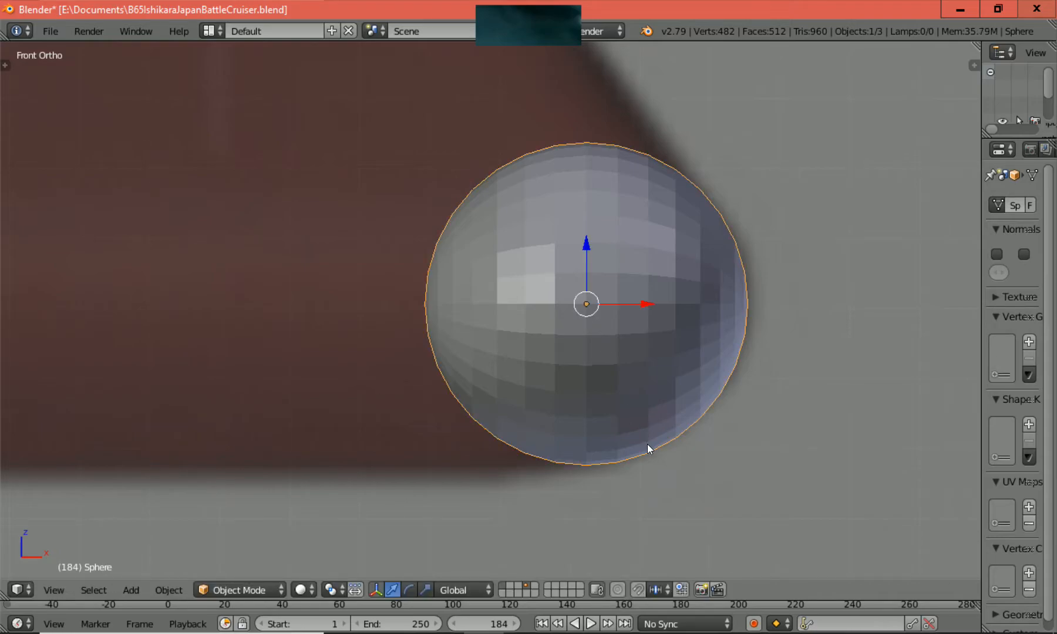
Stretch the sphere along global X by about 1.06 and move it aft along X to the bulb's front outline.
{"action": "key", "text": "z"}
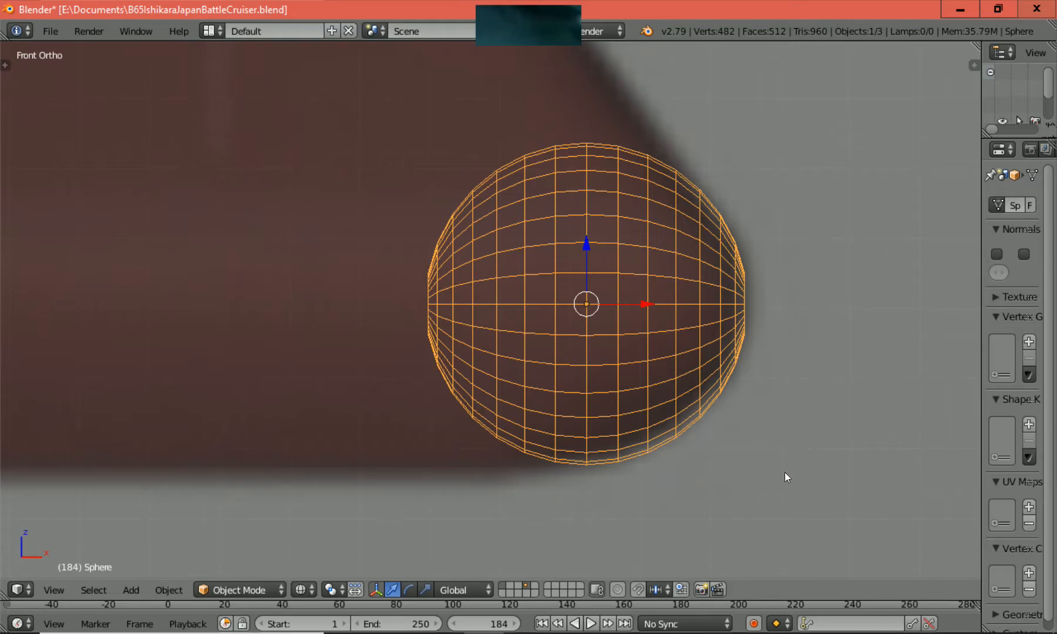
{"action": "key", "text": "s"}
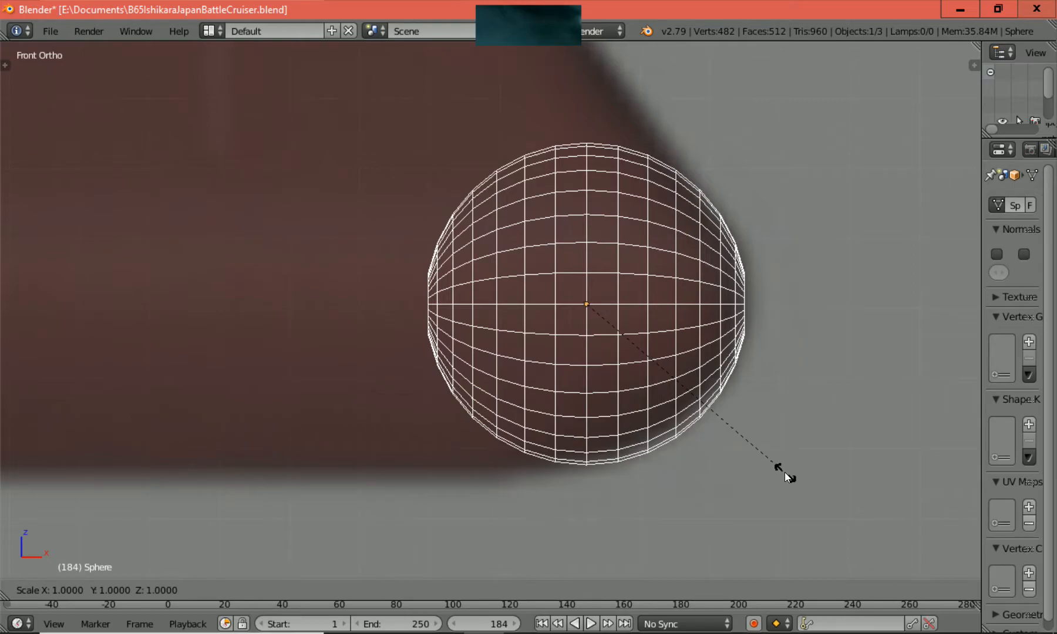
{"action": "key", "text": "x"}
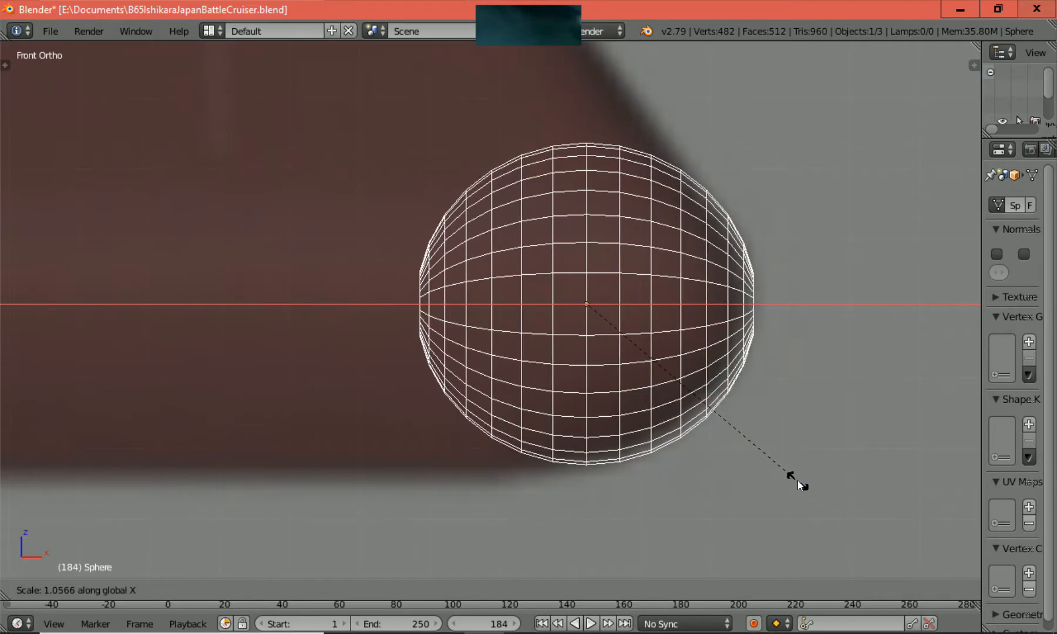
{"action": "left_click", "coordinate": [797, 480]}
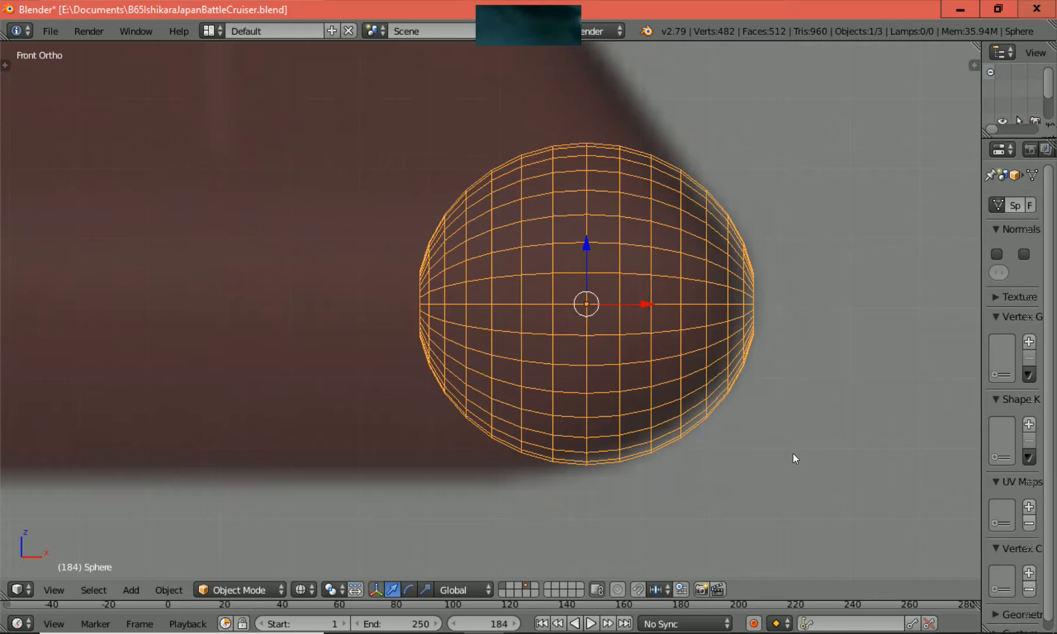
{"action": "key", "text": "z"}
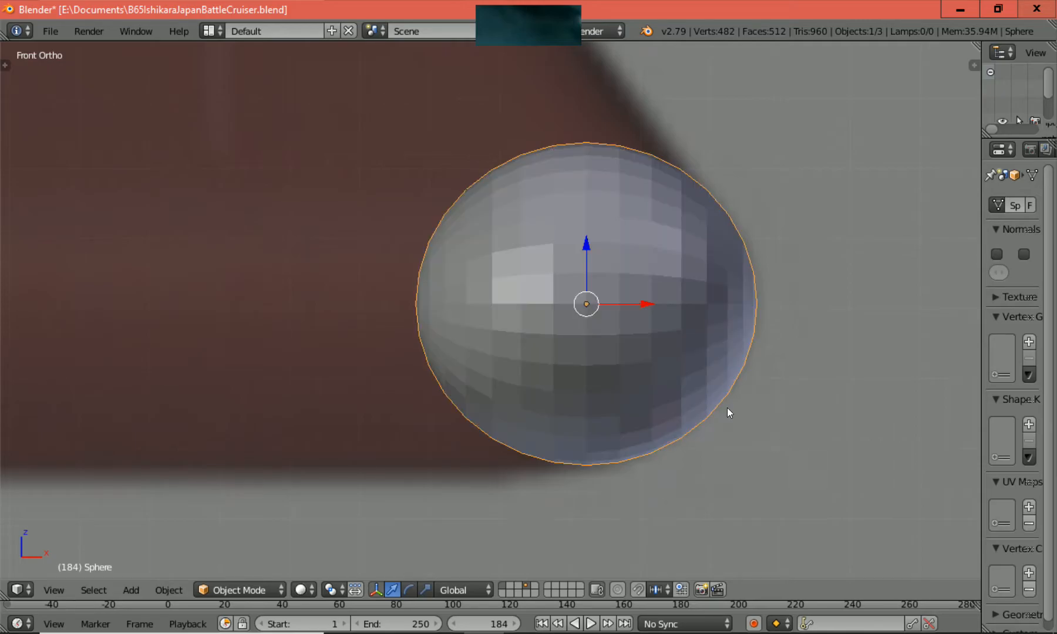
{"action": "mouse_move", "coordinate": [645, 305]}
{"action": "left_mouse_down"}
{"action": "mouse_move", "coordinate": [601, 300]}
{"action": "mouse_move", "coordinate": [631, 306]}
{"action": "left_mouse_up"}
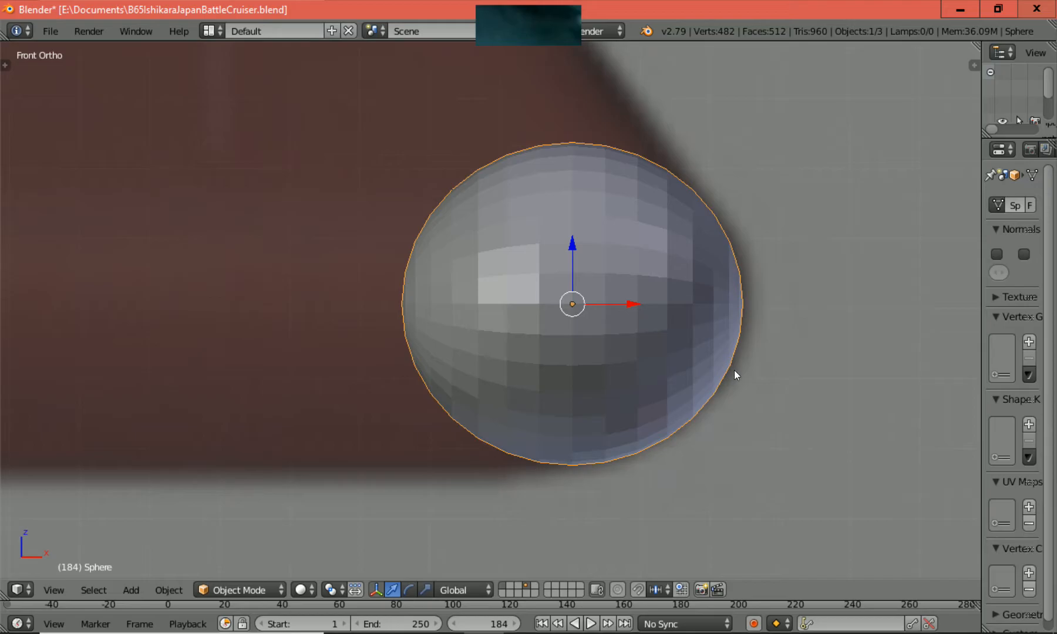
Scale the sphere up uniformly by about 1.01 and nudge its position along X within the bulb.
{"action": "key", "text": "s"}
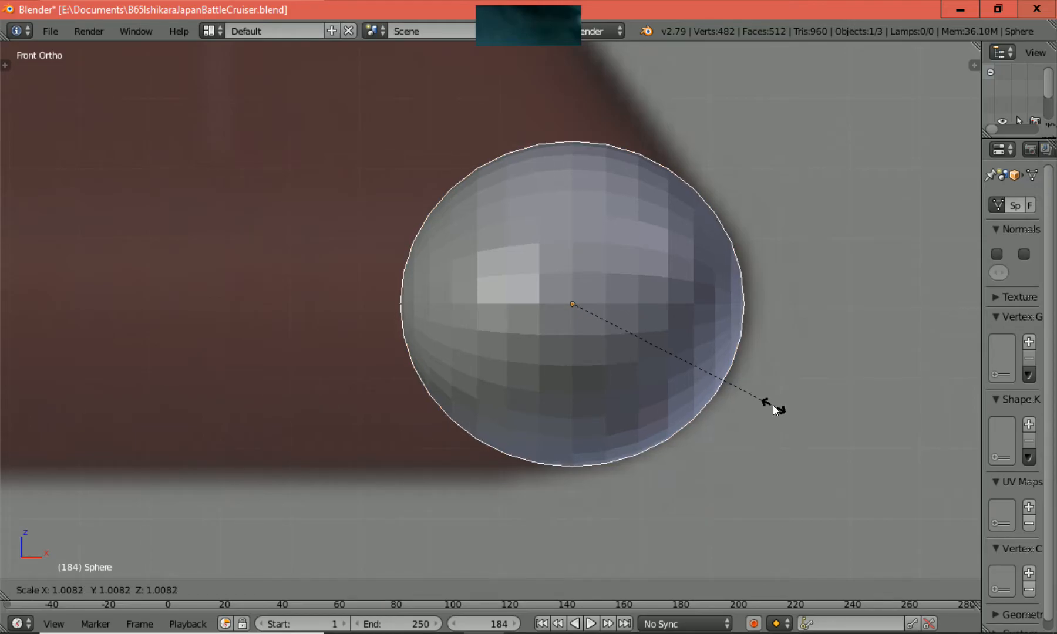
{"action": "left_click", "coordinate": [774, 406]}
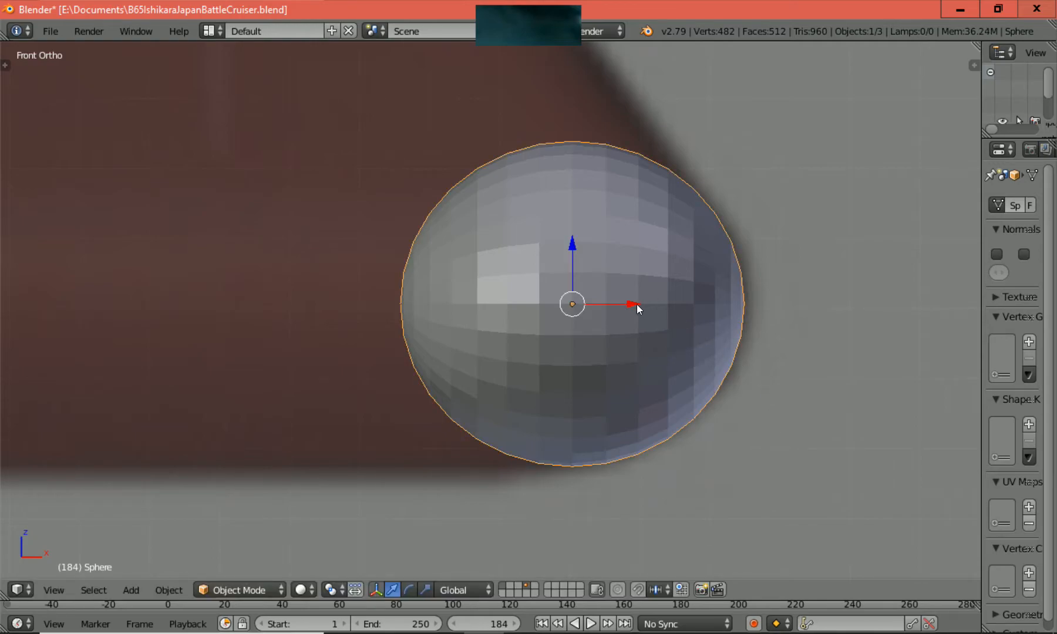
{"action": "mouse_move", "coordinate": [635, 305]}
{"action": "left_mouse_down"}
{"action": "mouse_move", "coordinate": [607, 304]}
{"action": "mouse_move", "coordinate": [635, 311]}
{"action": "left_mouse_up"}
Examine the fitted sphere against the bow blueprint in front view and its round profile in right view.
{"action": "scroll", "coordinate": [895, 301], "scroll_direction": "down", "scroll_amount": 4}
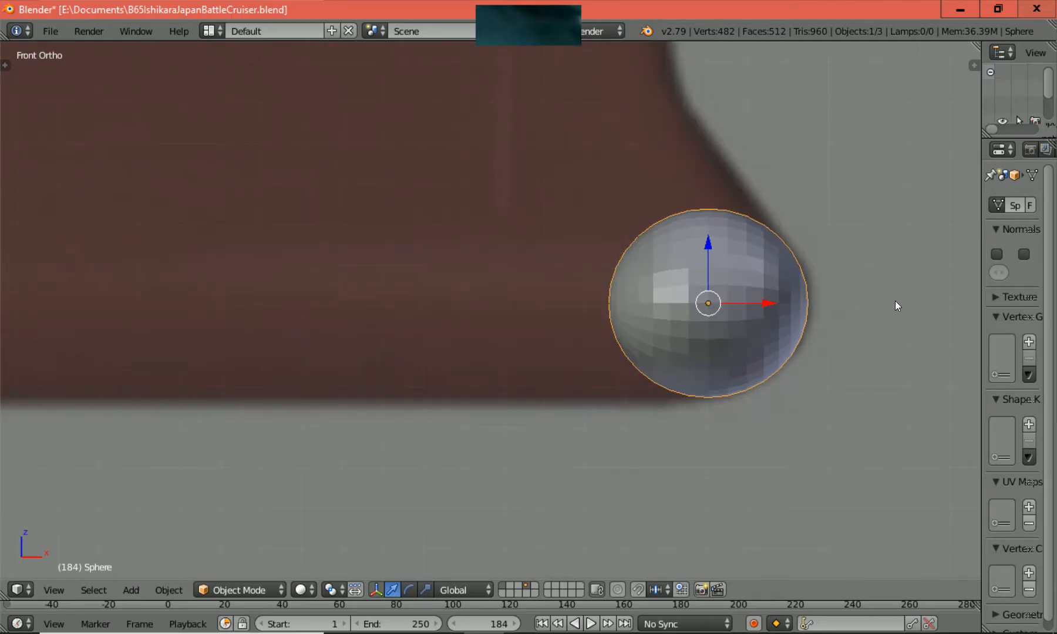
{"action": "scroll", "coordinate": [894, 302], "scroll_direction": "down", "scroll_amount": 4}
{"action": "scroll", "coordinate": [895, 303], "scroll_direction": "up", "scroll_amount": 4}
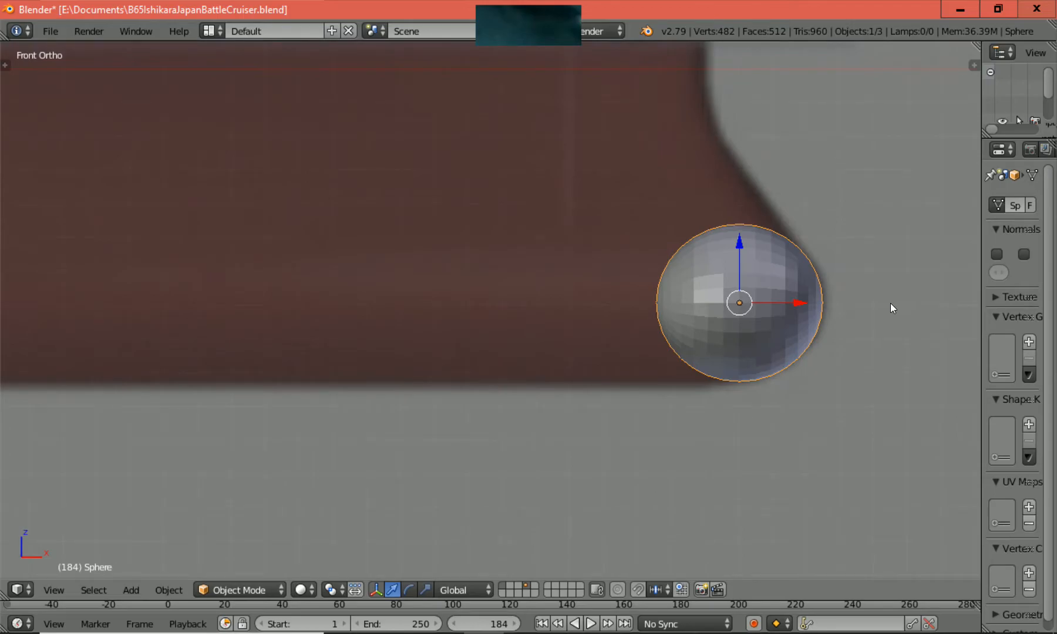
{"action": "key", "text": "KP_3"}
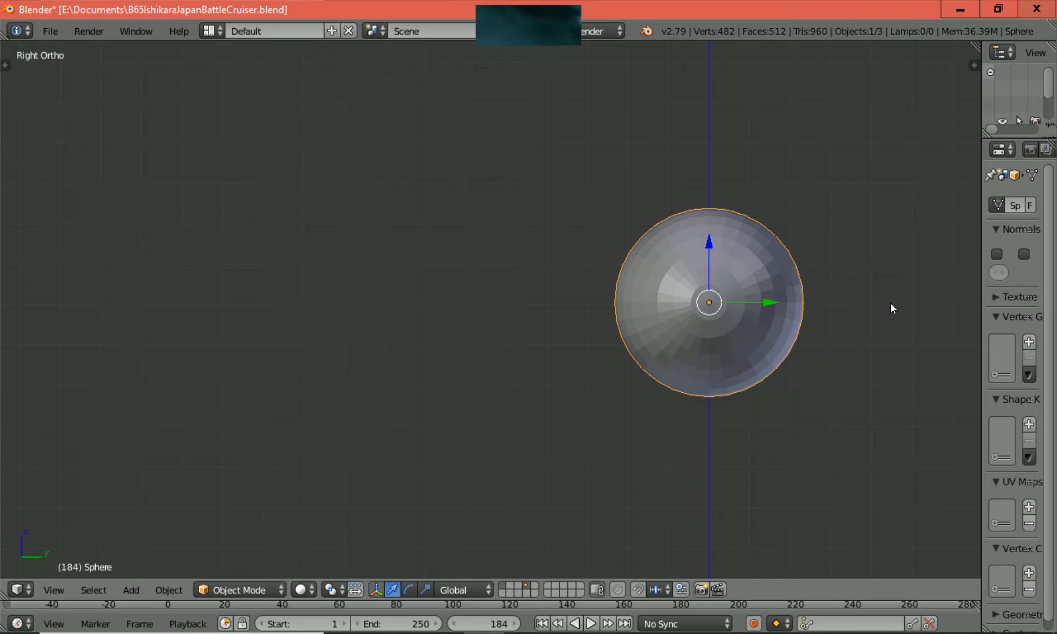
{"action": "scroll", "coordinate": [890, 303], "scroll_direction": "up", "scroll_amount": 5, "text": "ctrl"}
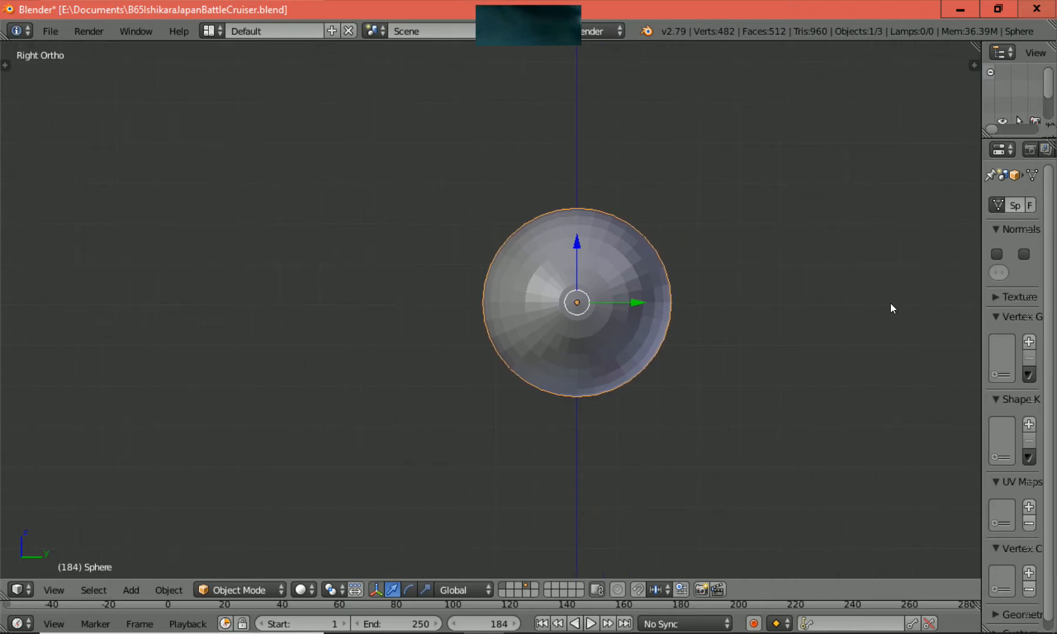
{"action": "scroll", "coordinate": [890, 303], "scroll_direction": "up", "scroll_amount": 2, "text": "ctrl"}
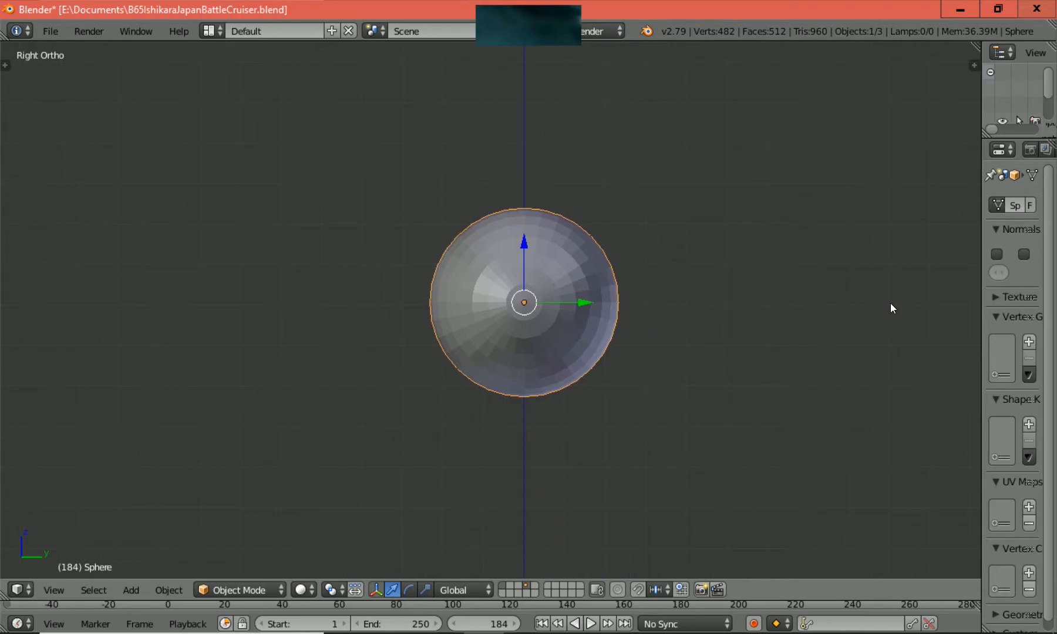
{"action": "key", "text": "KP_1"}
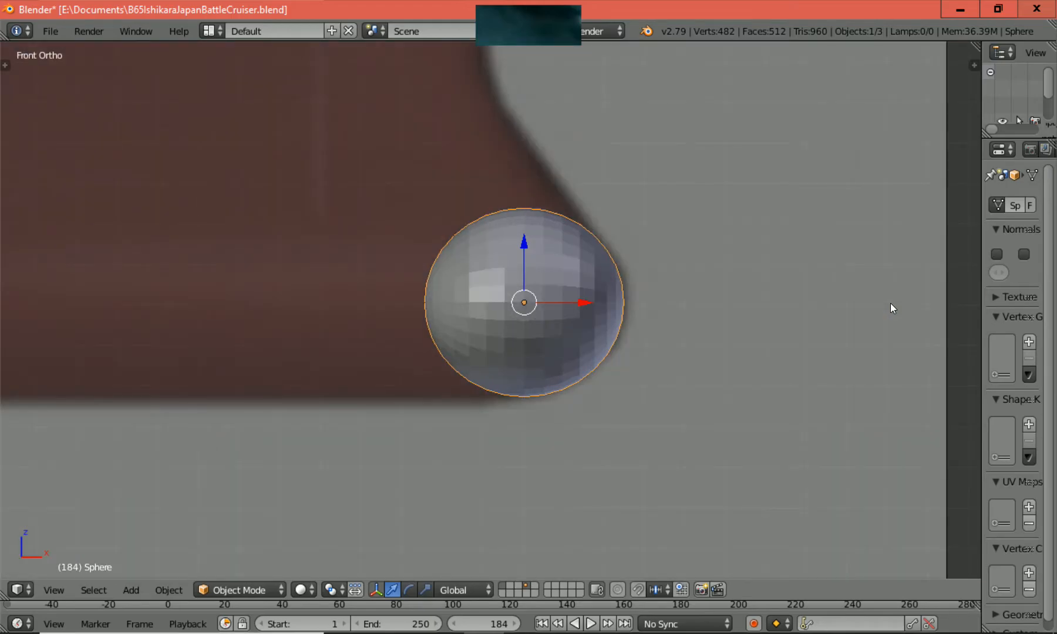
{"action": "key", "text": "KP_3"}
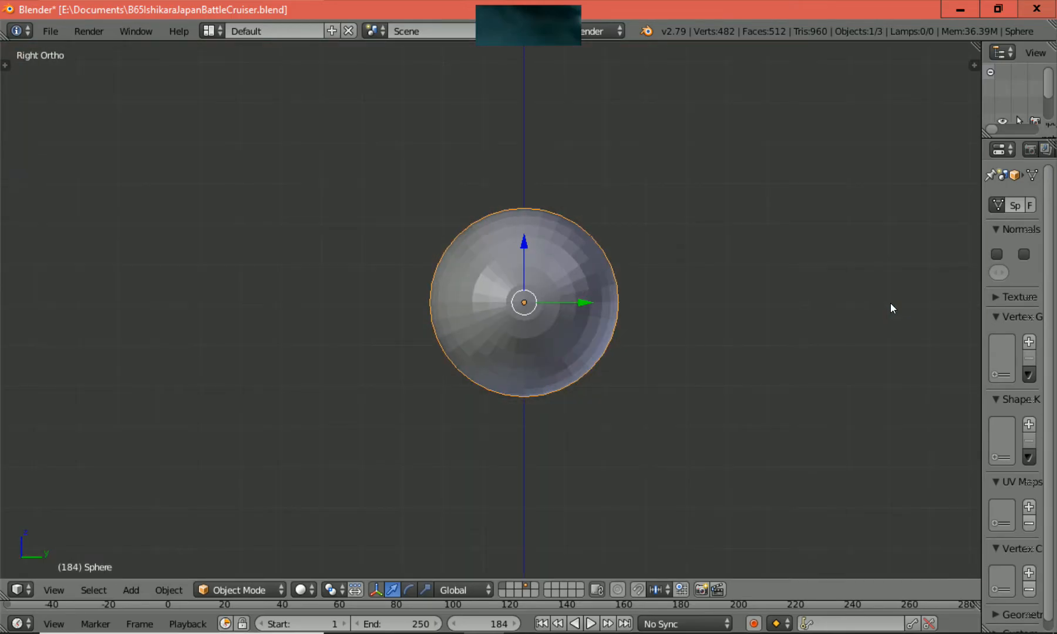
Examine the sphere's fit against the bow blueprint in top view and front view, both closely and with the whole forward hull.
{"action": "key", "text": "KP_7"}
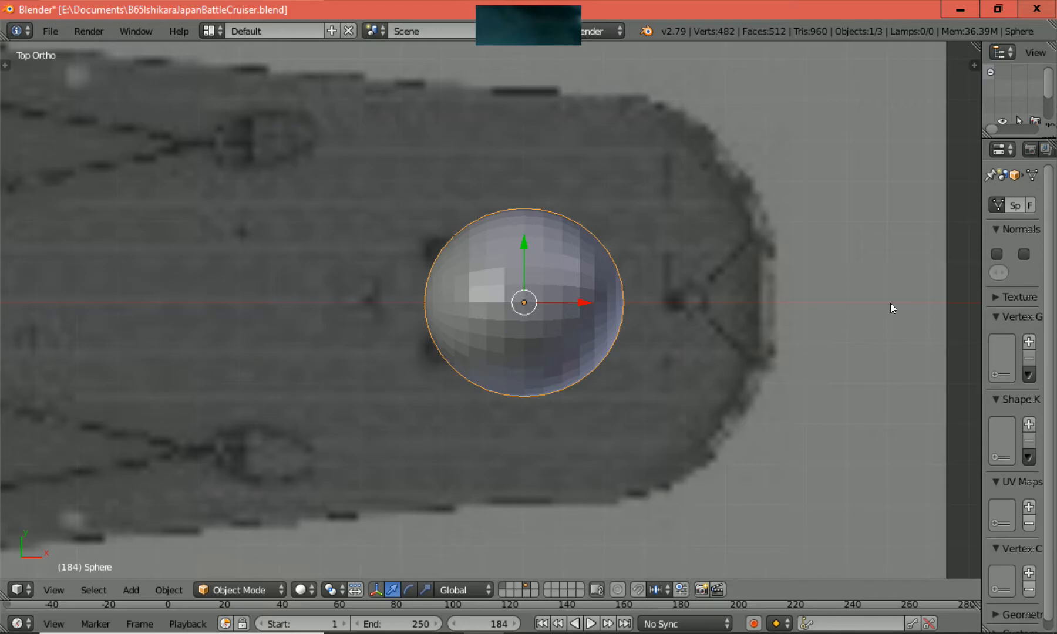
{"action": "key", "text": "KP_1"}
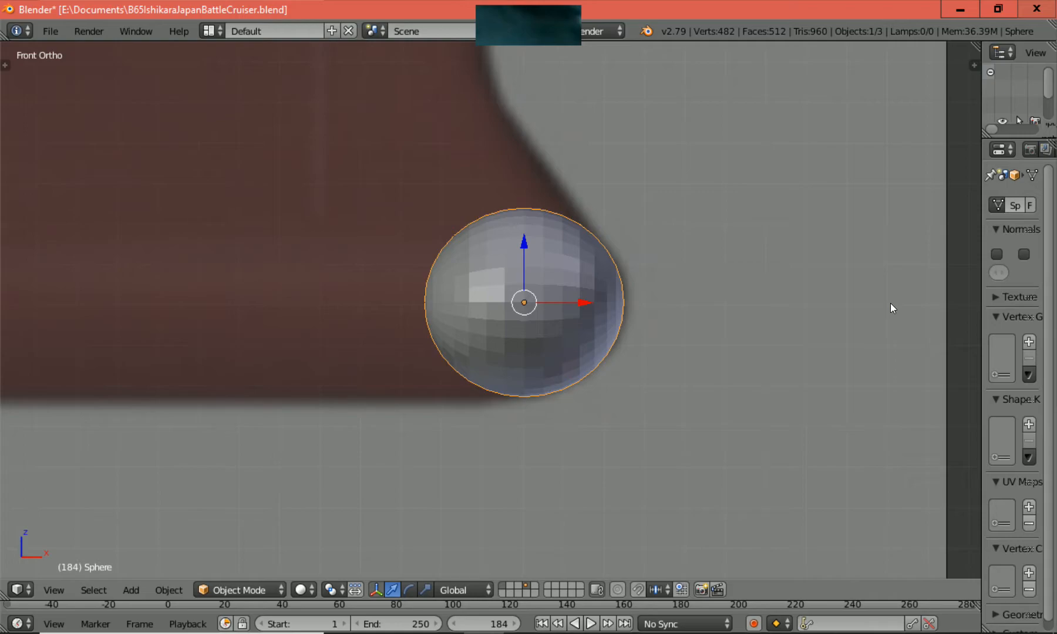
{"action": "scroll", "coordinate": [890, 303], "scroll_direction": "down", "scroll_amount": 8}
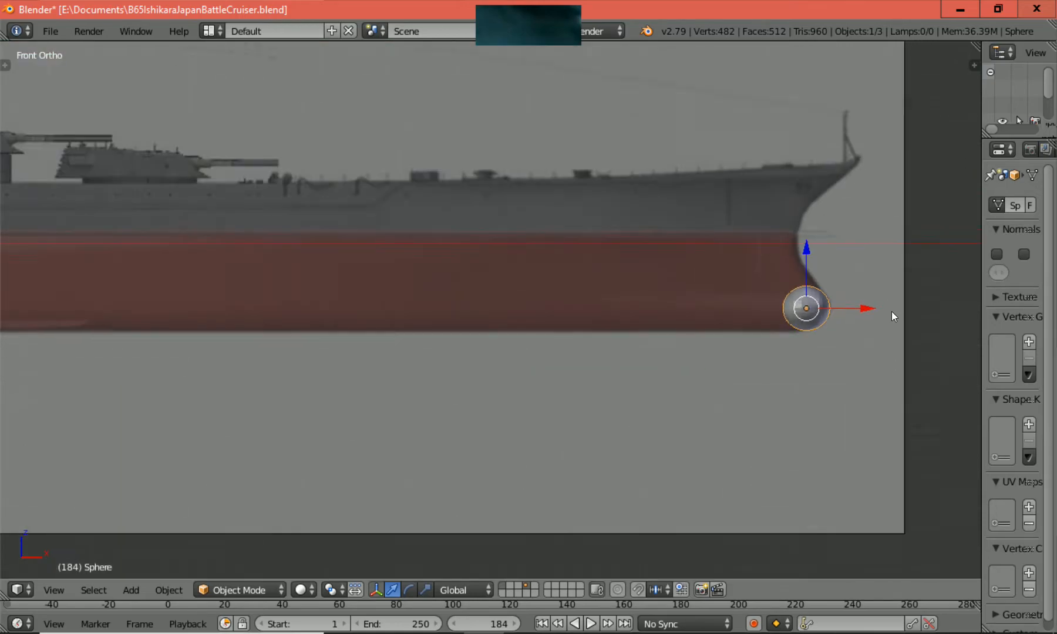
{"action": "scroll", "coordinate": [891, 311], "scroll_direction": "up", "scroll_amount": 5}
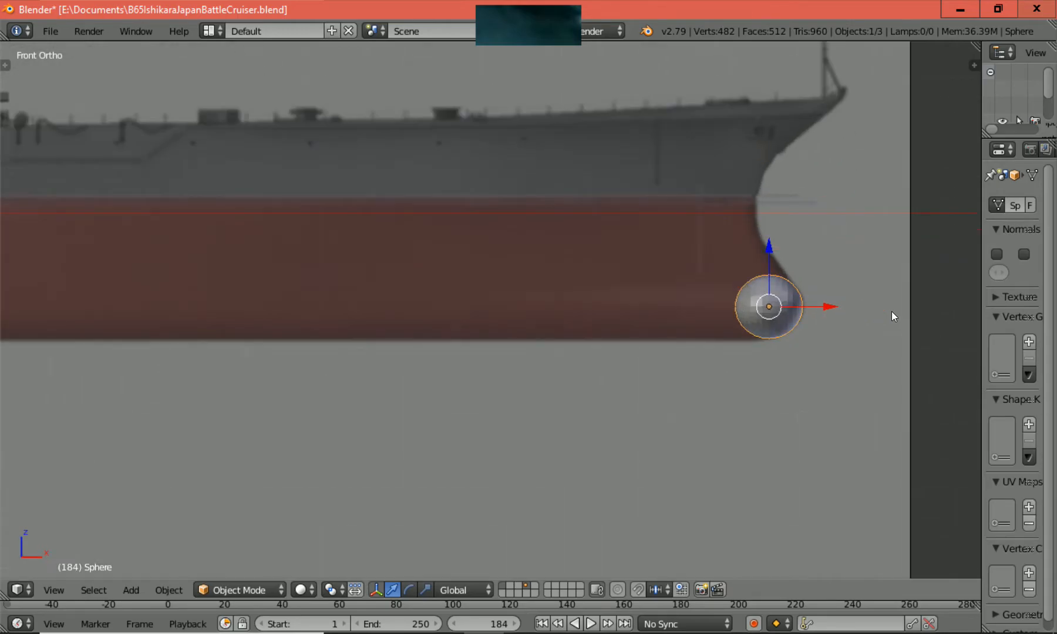
{"action": "scroll", "coordinate": [891, 312], "scroll_direction": "up", "scroll_amount": 2}
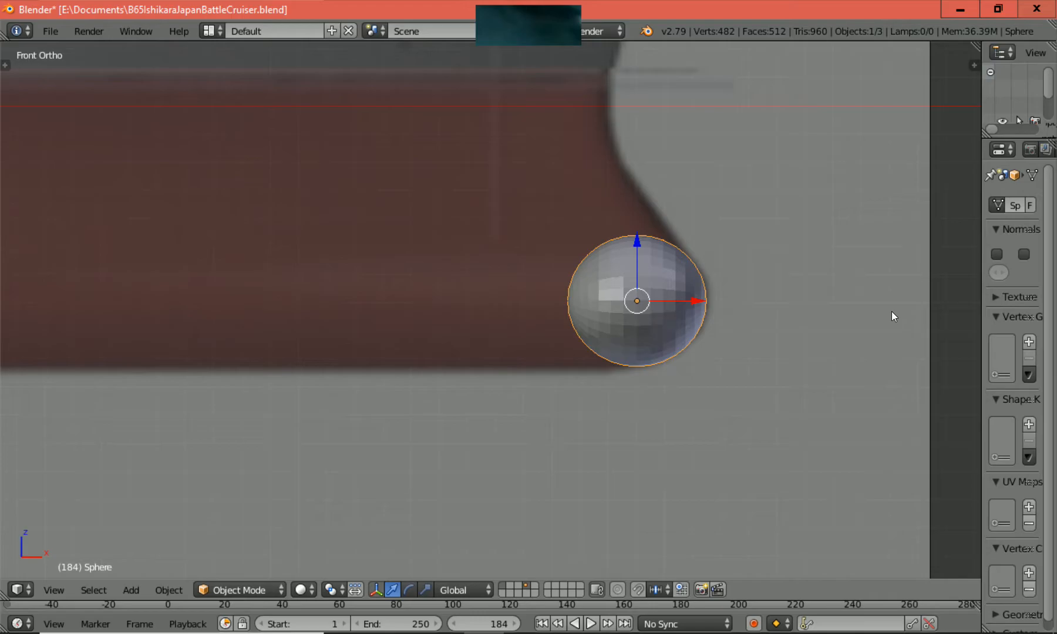
{"action": "scroll", "coordinate": [891, 312], "scroll_direction": "down", "scroll_amount": 5}
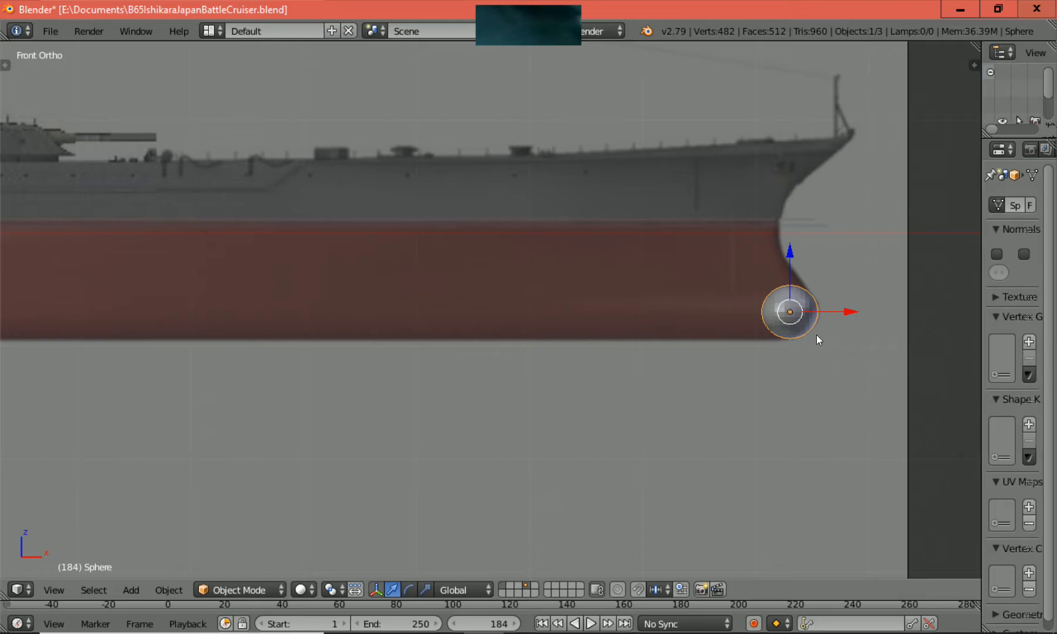
{"action": "scroll", "coordinate": [817, 339], "scroll_direction": "up", "scroll_amount": 5}
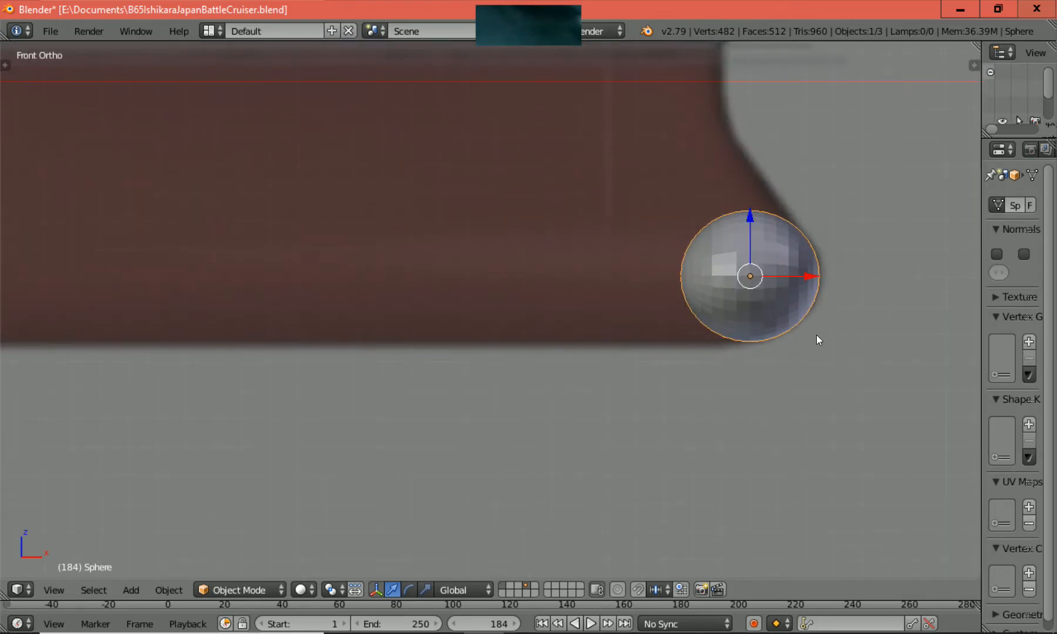
Show the sphere in wireframe, scale it down uniformly to about 0.8 and lower it along Z to the keel line.
{"action": "key", "text": "z"}
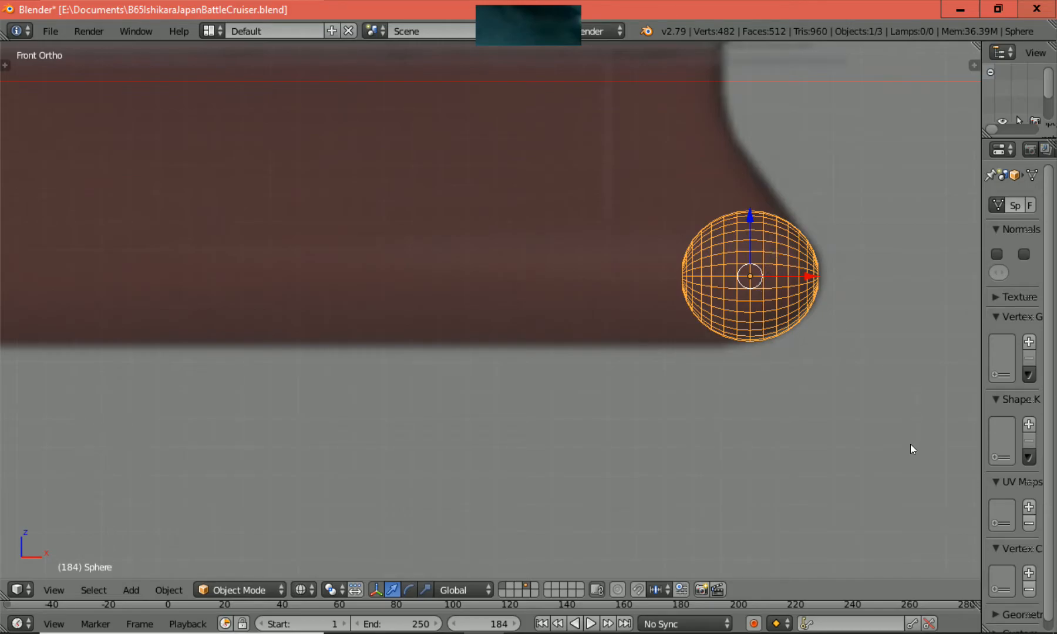
{"action": "key", "text": "s"}
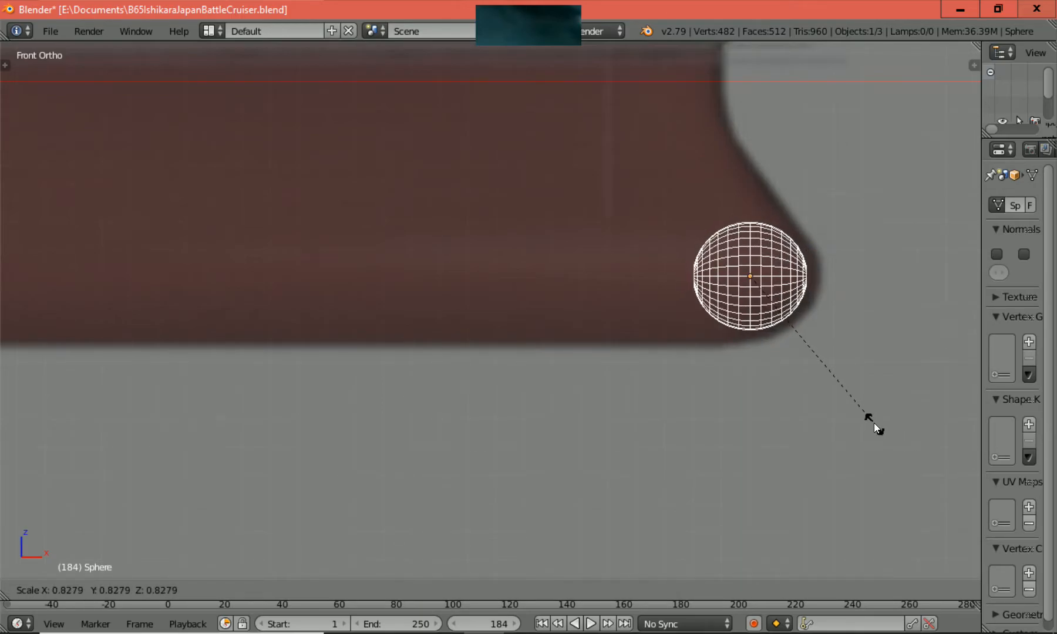
{"action": "left_click", "coordinate": [869, 420]}
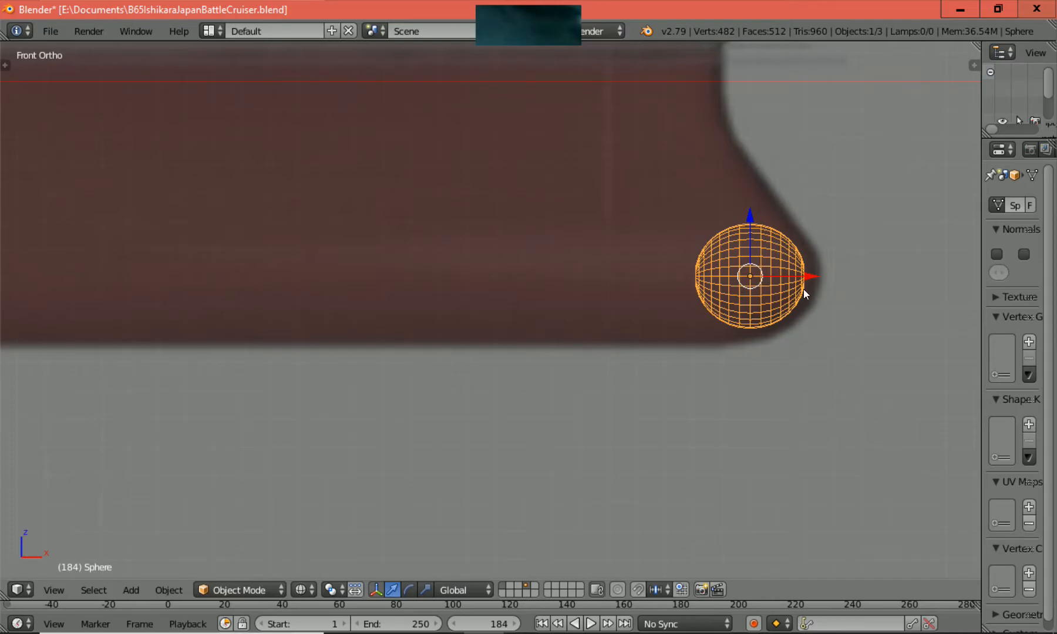
{"action": "left_click_drag", "start_coordinate": [749, 212], "coordinate": [750, 224]}
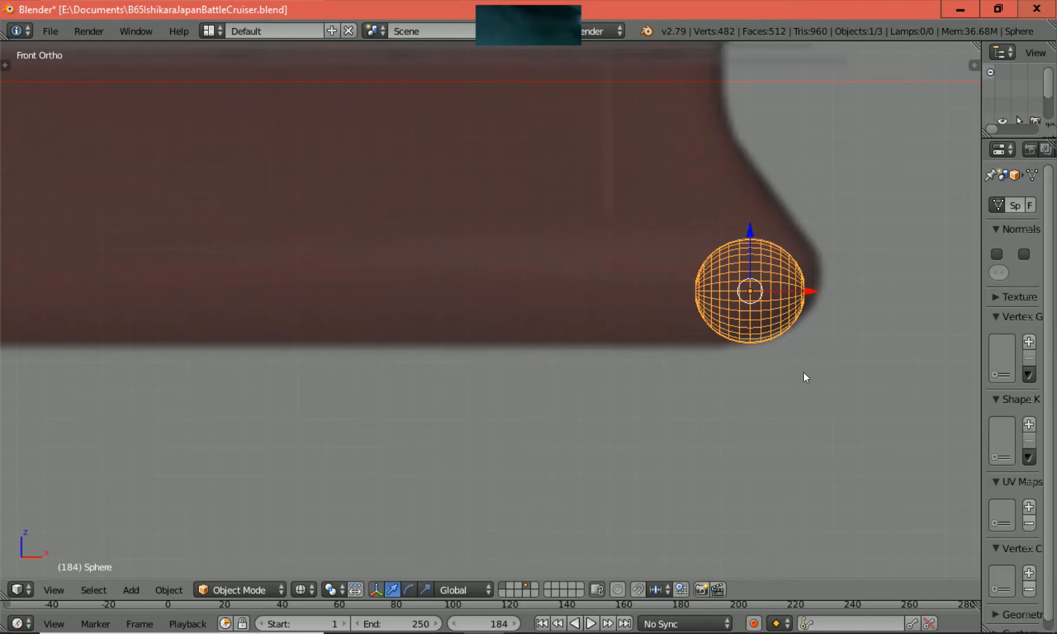
Stretch the sphere along global X by about 1.23 and lower it very slightly along Z against the bulb's outline.
{"action": "key", "text": "s"}
{"action": "key", "text": "x"}
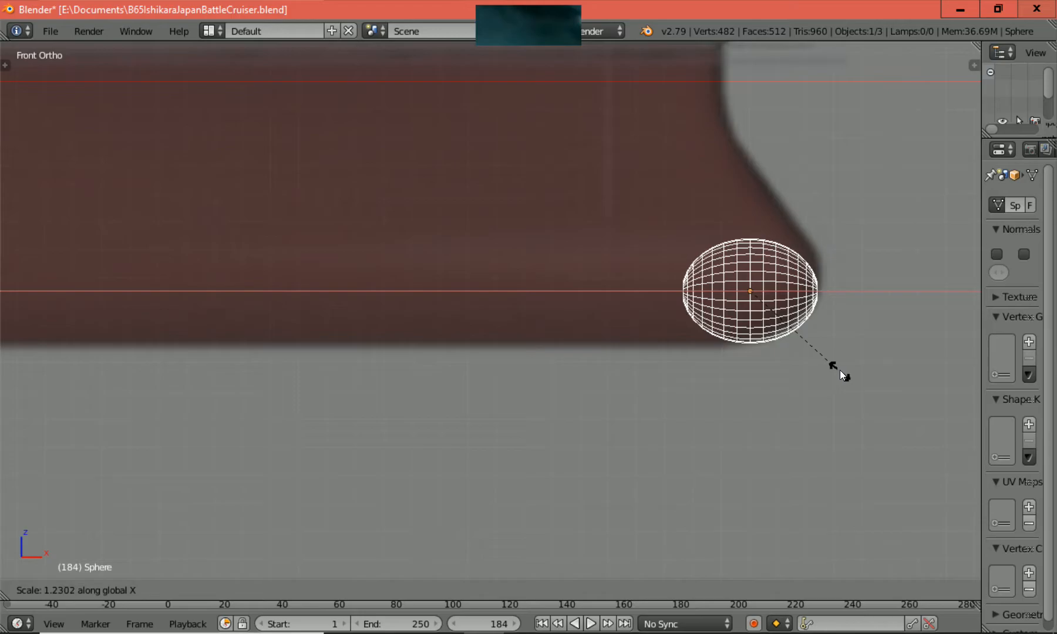
{"action": "left_click", "coordinate": [840, 369]}
{"action": "scroll", "coordinate": [838, 370], "scroll_direction": "down", "scroll_amount": 3}
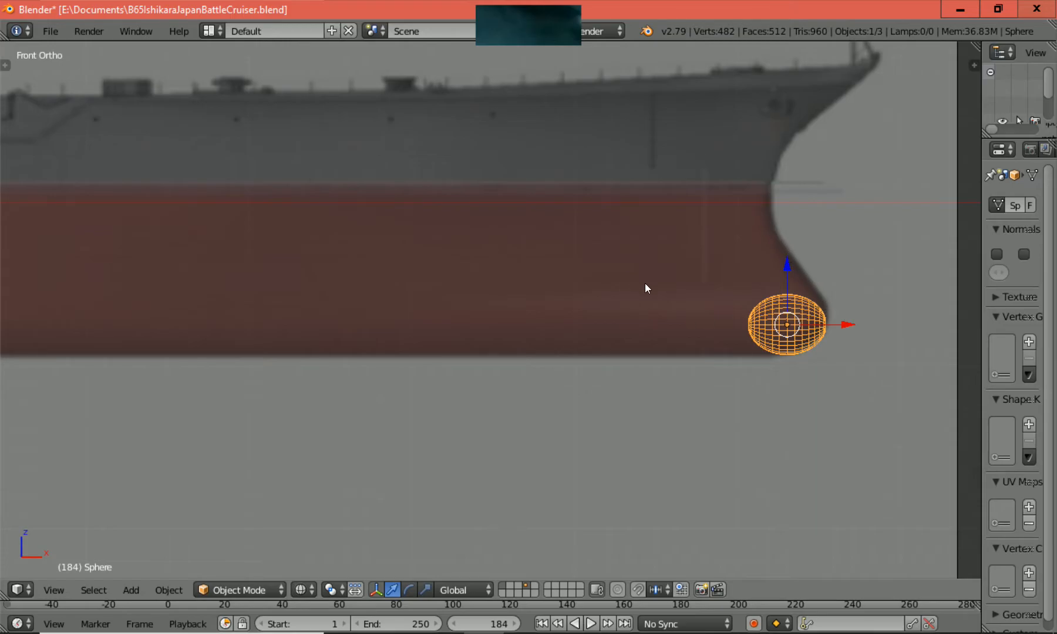
{"action": "scroll", "coordinate": [658, 303], "scroll_direction": "down", "scroll_amount": 4}
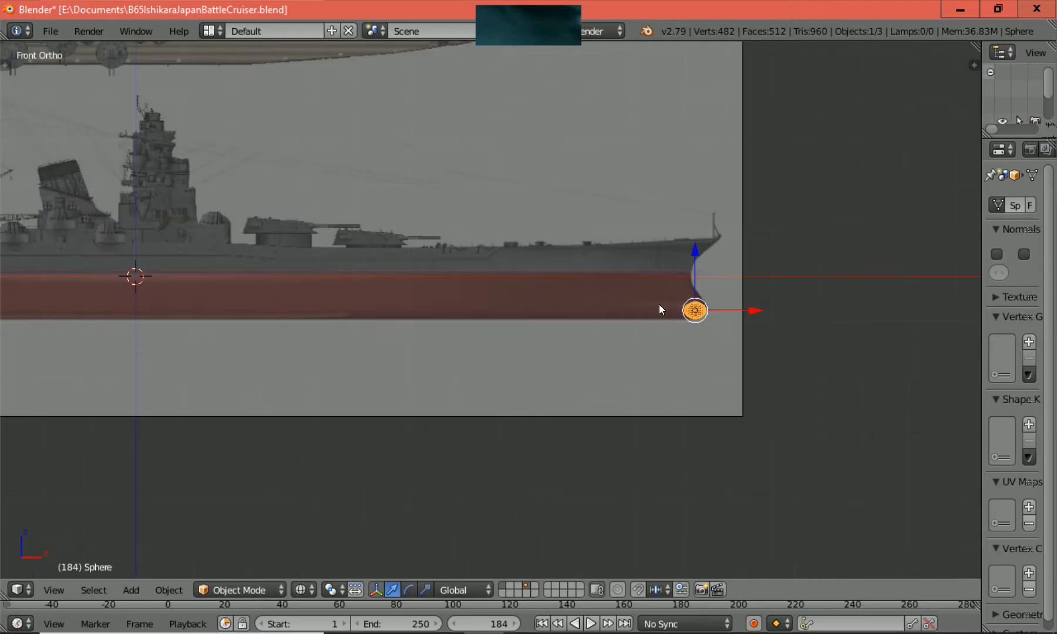
{"action": "scroll", "coordinate": [659, 304], "scroll_direction": "up", "scroll_amount": 4}
{"action": "scroll", "coordinate": [658, 304], "scroll_direction": "up", "scroll_amount": 2}
{"action": "scroll", "coordinate": [659, 305], "scroll_direction": "up", "scroll_amount": 2}
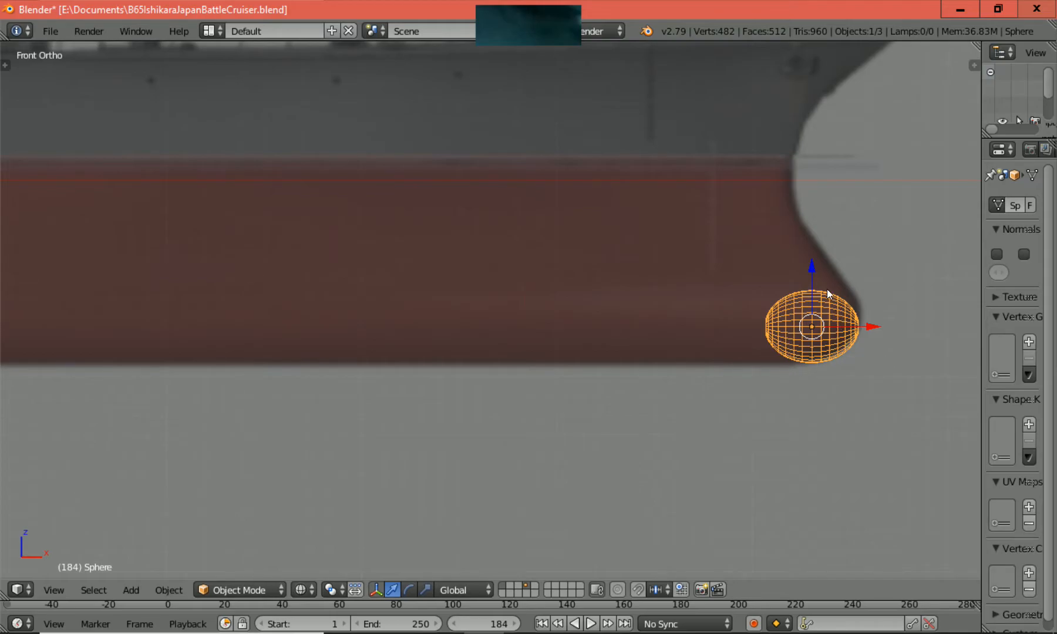
{"action": "left_click_drag", "start_coordinate": [811, 269], "coordinate": [809, 272]}
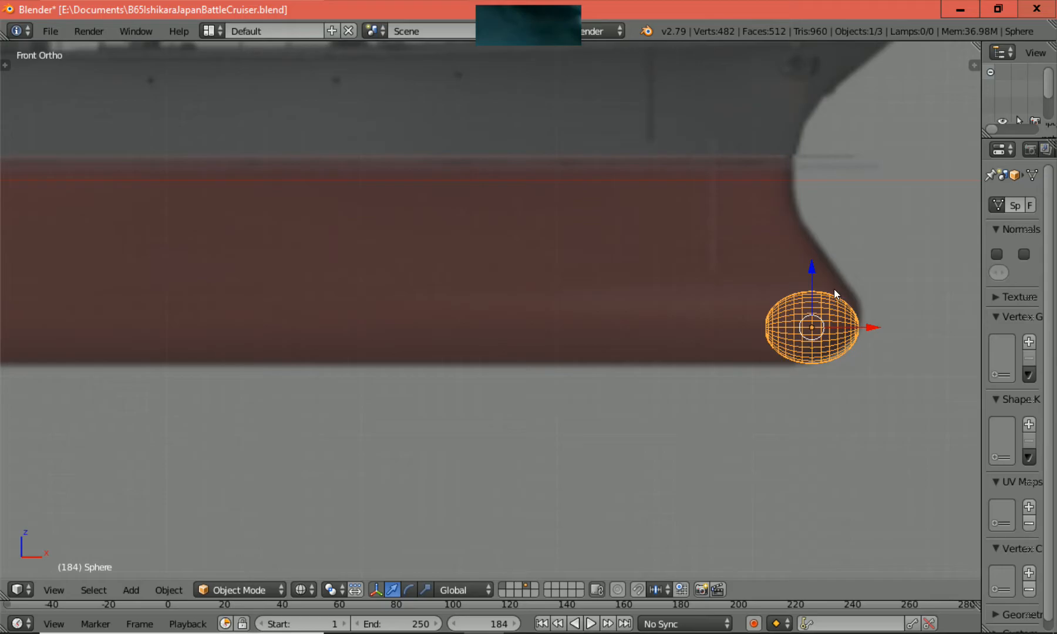
Scale the sphere up uniformly by about 1.13, raise it along Z to the keel line and move it slightly aft along X.
{"action": "scroll", "coordinate": [833, 289], "scroll_direction": "up", "scroll_amount": 1}
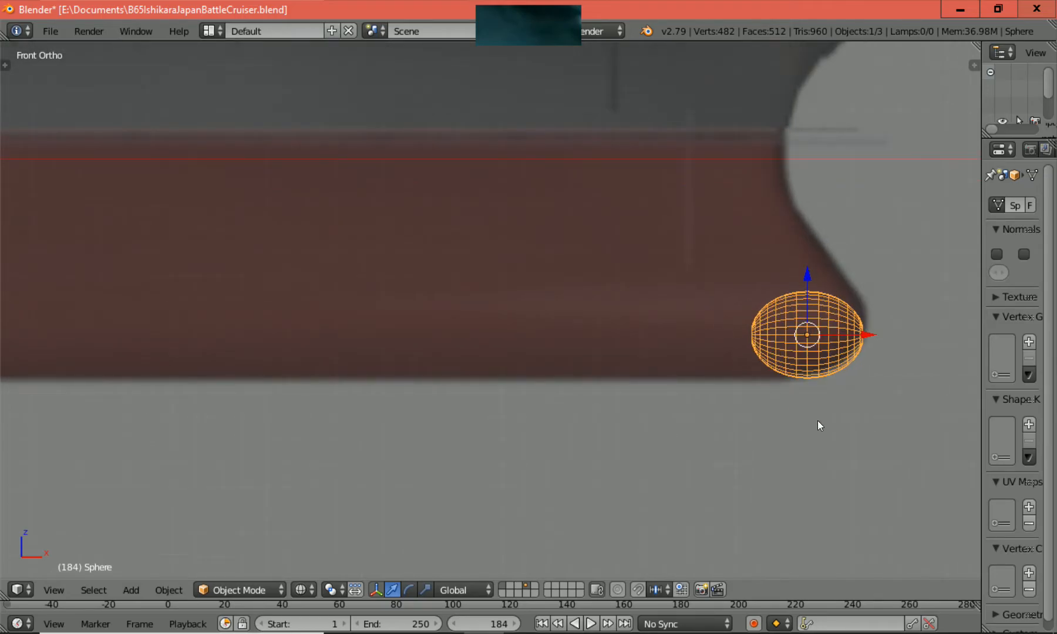
{"action": "key", "text": "s"}
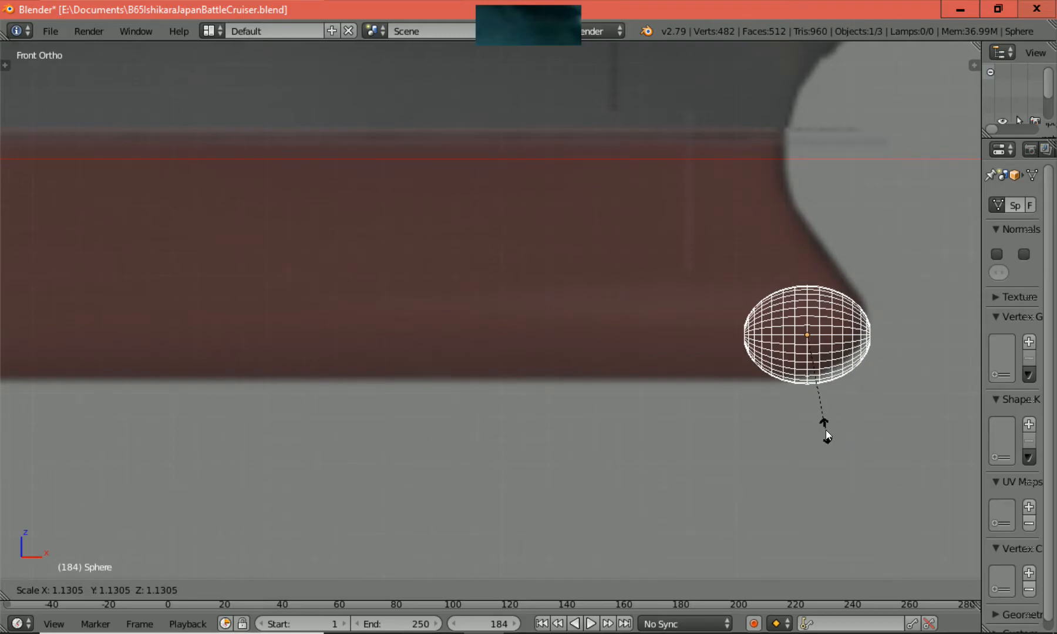
{"action": "left_click", "coordinate": [825, 431]}
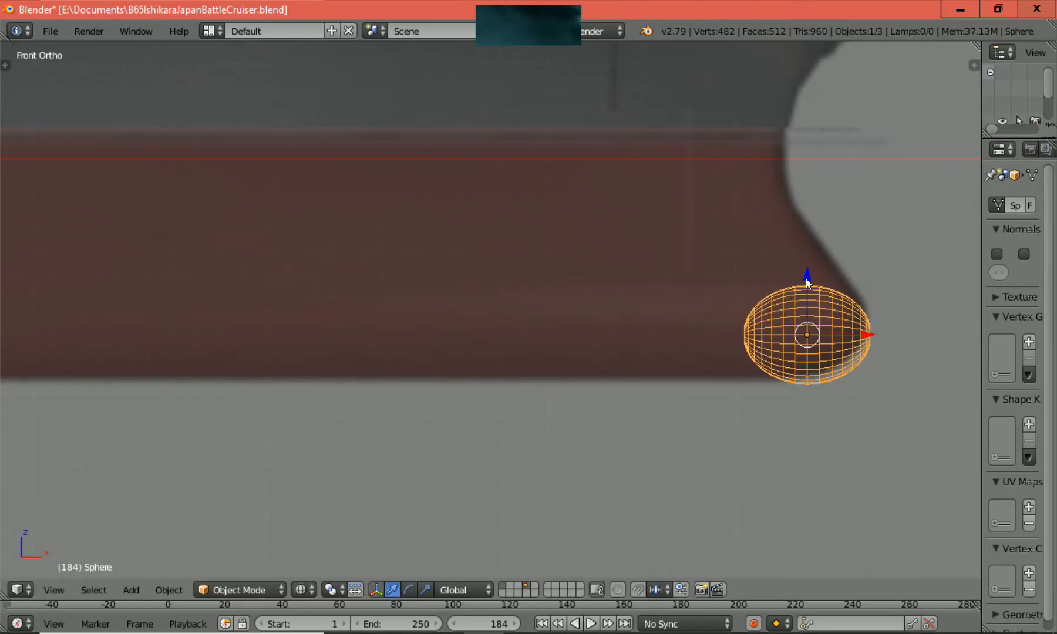
{"action": "left_click_drag", "start_coordinate": [805, 277], "coordinate": [803, 273]}
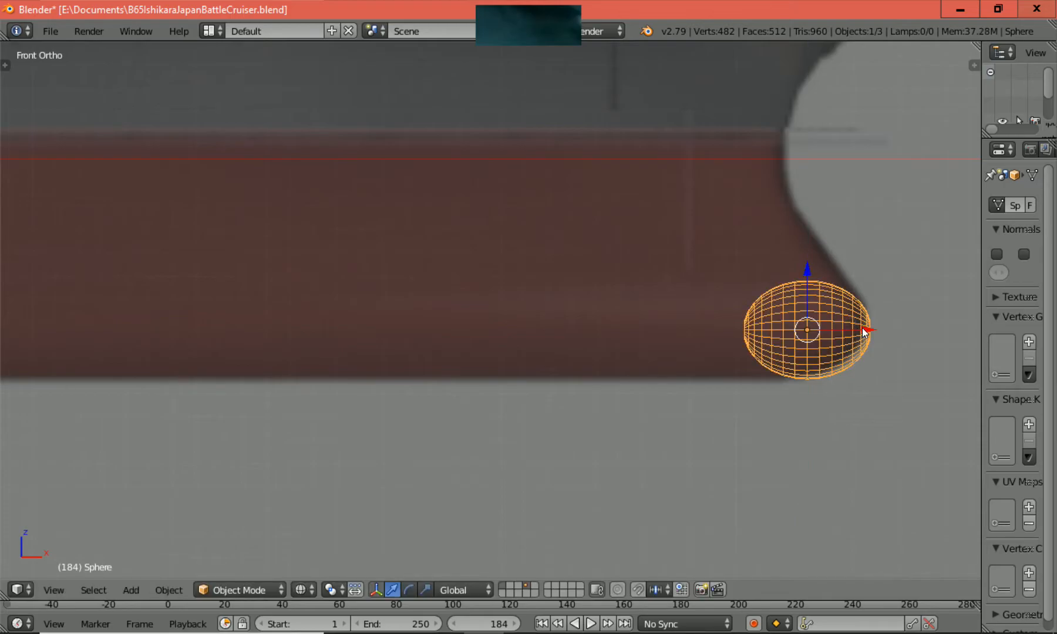
{"action": "left_click_drag", "start_coordinate": [863, 332], "coordinate": [859, 332]}
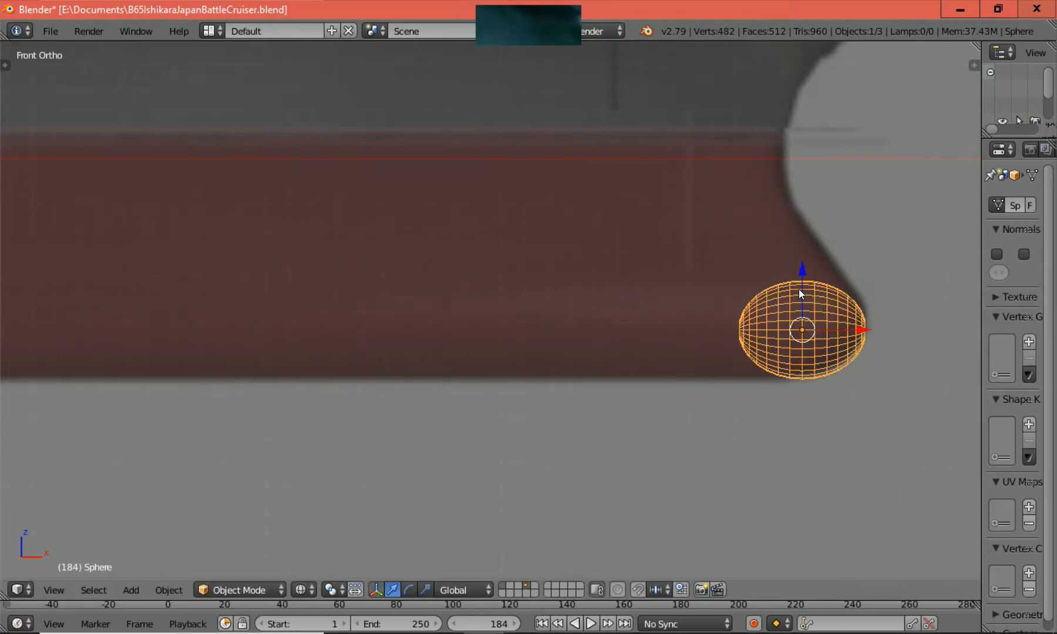
{"action": "left_click_drag", "start_coordinate": [800, 274], "coordinate": [798, 273]}
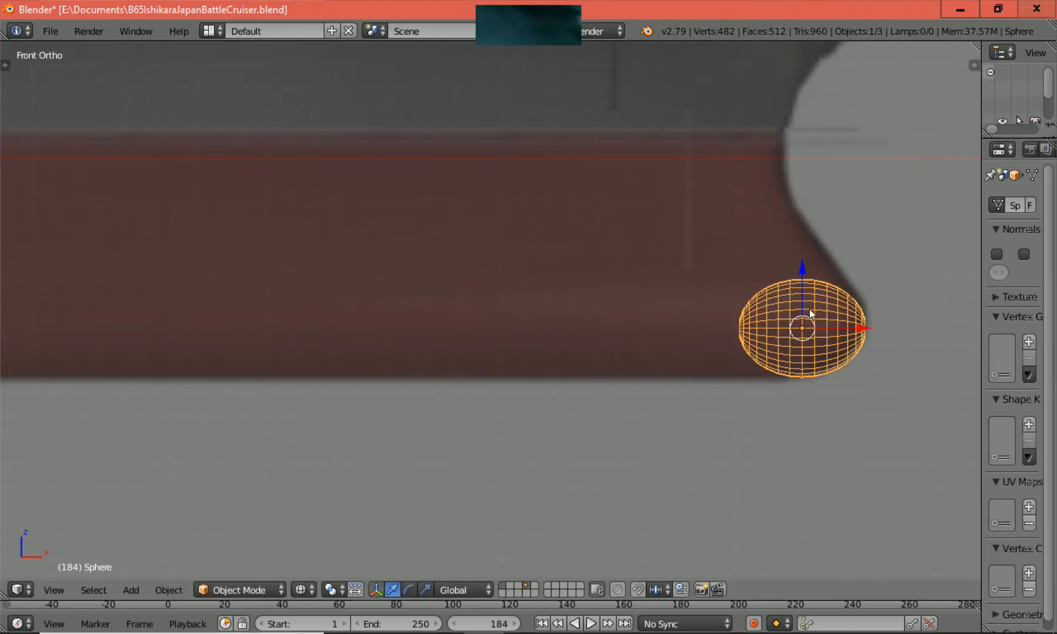
Enlarge the sphere uniformly by about 1.08, shift it aft along X inside the bulb's front outline and raise it slightly along Z.
{"action": "key", "text": "s"}
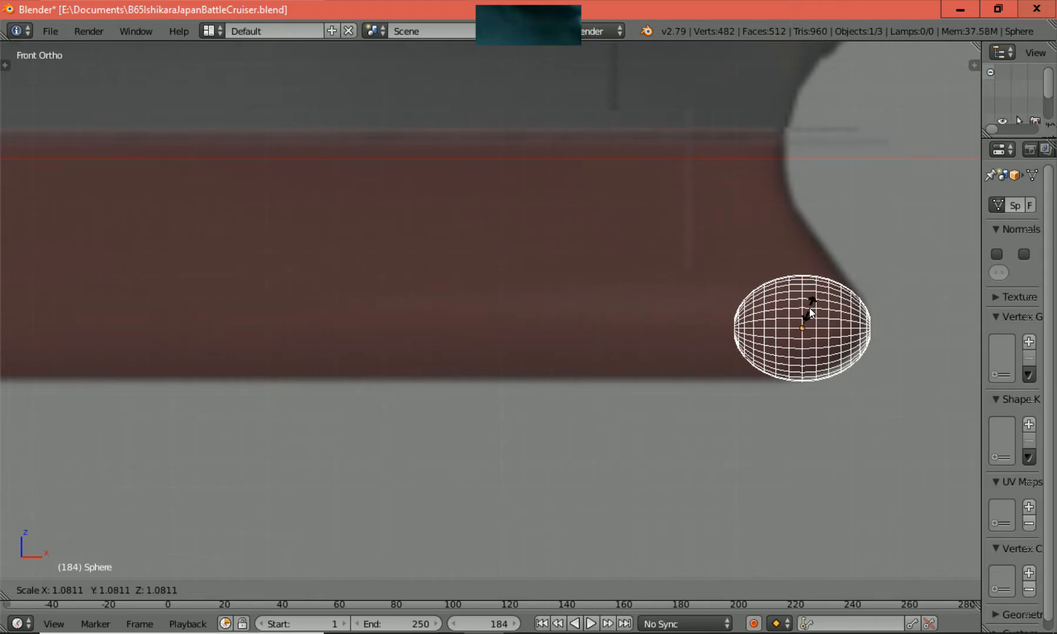
{"action": "left_click", "coordinate": [809, 309]}
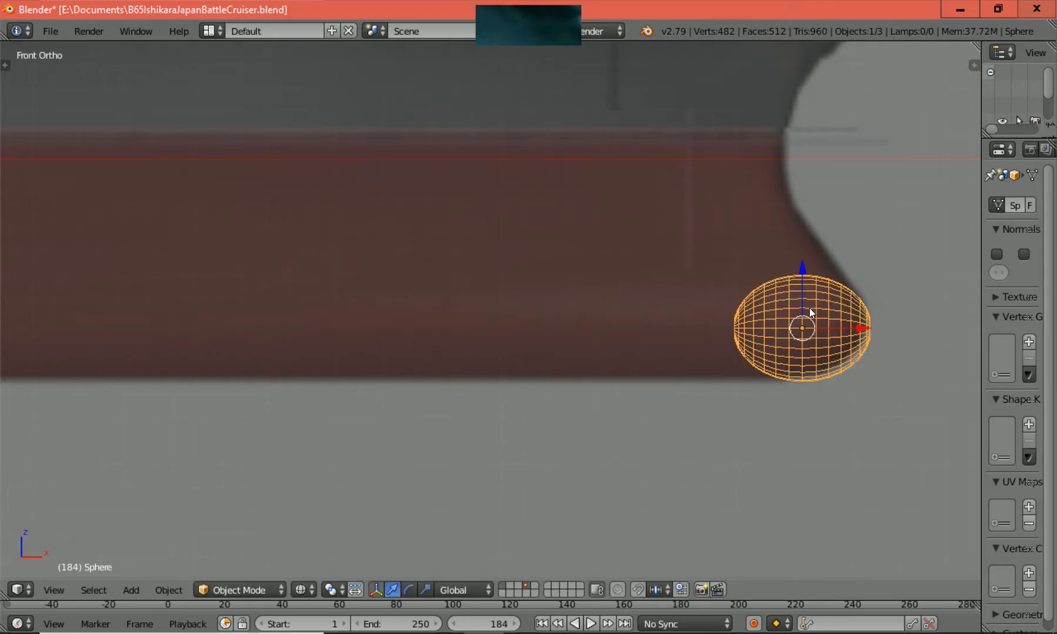
{"action": "left_click_drag", "start_coordinate": [863, 330], "coordinate": [853, 333]}
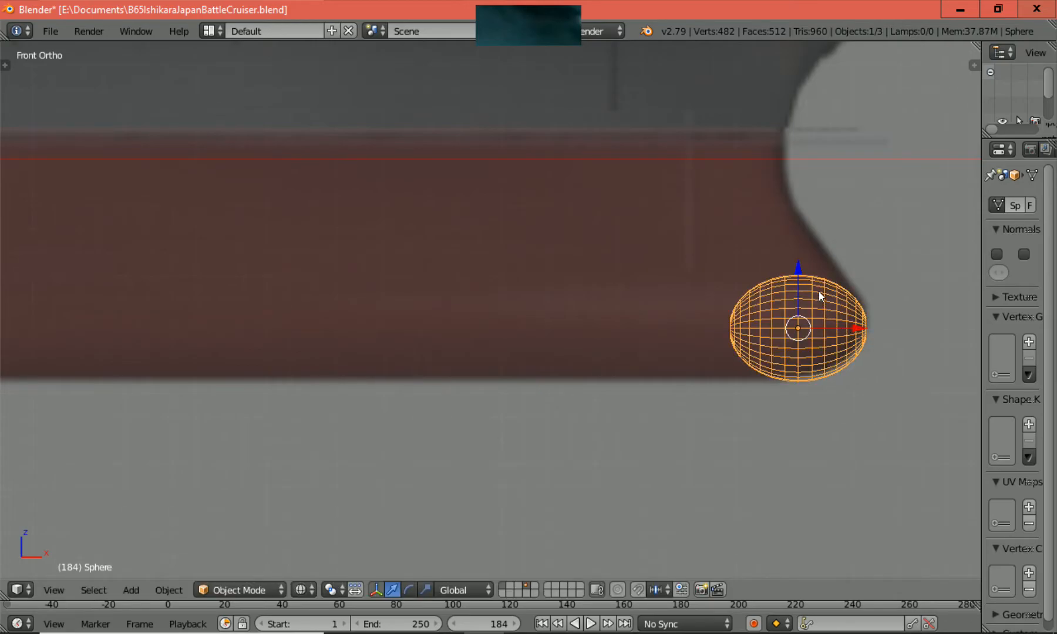
{"action": "left_click_drag", "start_coordinate": [797, 269], "coordinate": [798, 272]}
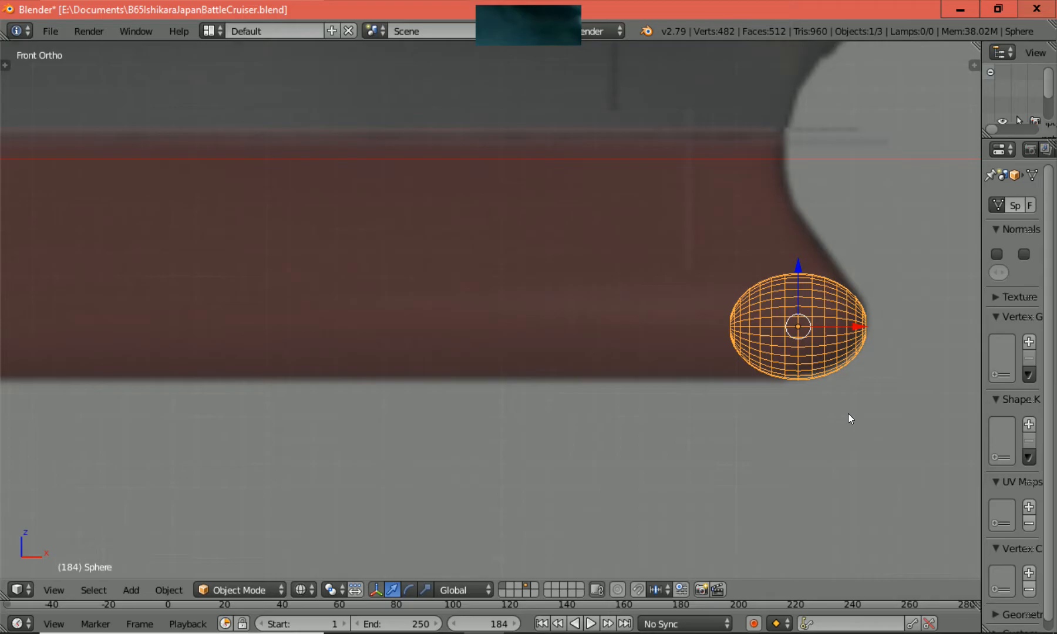
Show the sphere in right view with solid shading and enter Edit Mode on its mesh.
{"action": "key", "text": "KP_3"}
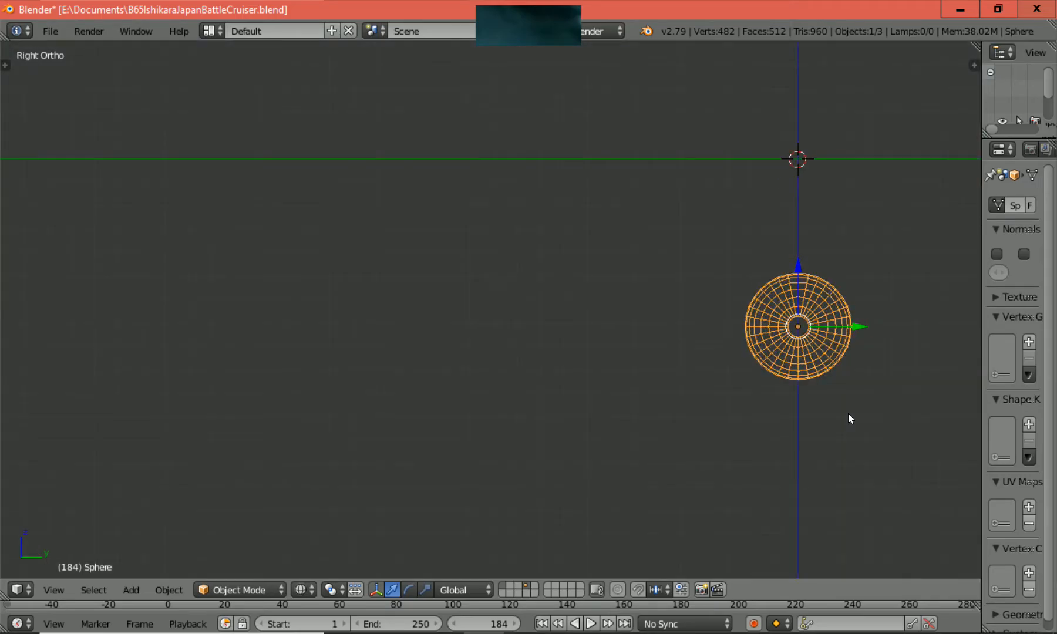
{"action": "scroll", "coordinate": [849, 415], "scroll_direction": "down", "scroll_amount": 3, "text": "ctrl"}
{"action": "scroll", "coordinate": [848, 415], "scroll_direction": "up", "scroll_amount": 13, "text": "ctrl"}
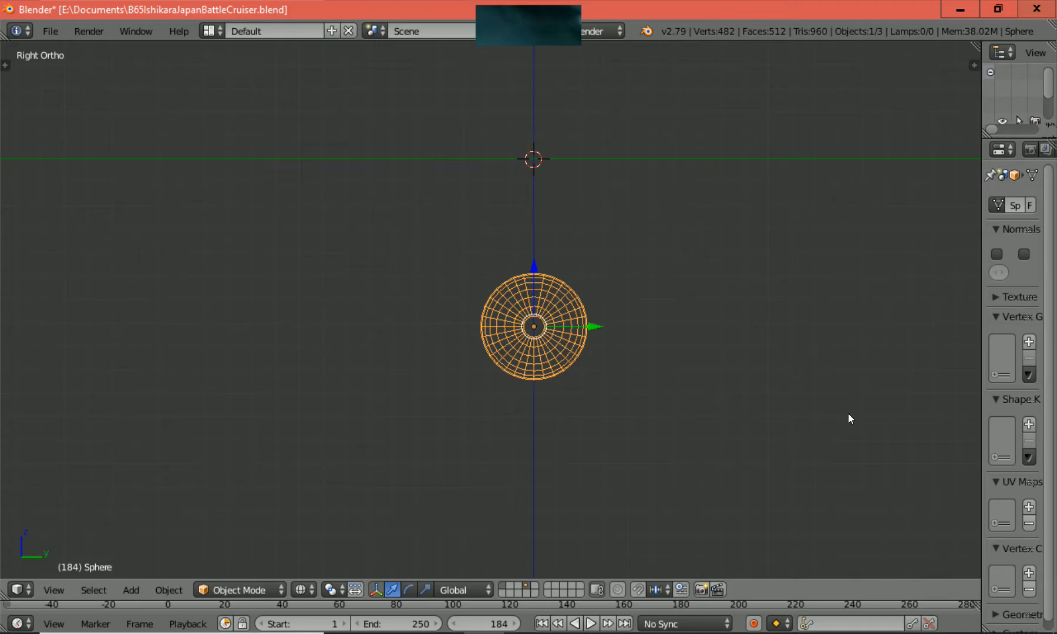
{"action": "scroll", "coordinate": [848, 415], "scroll_direction": "up", "scroll_amount": 3, "text": "ctrl"}
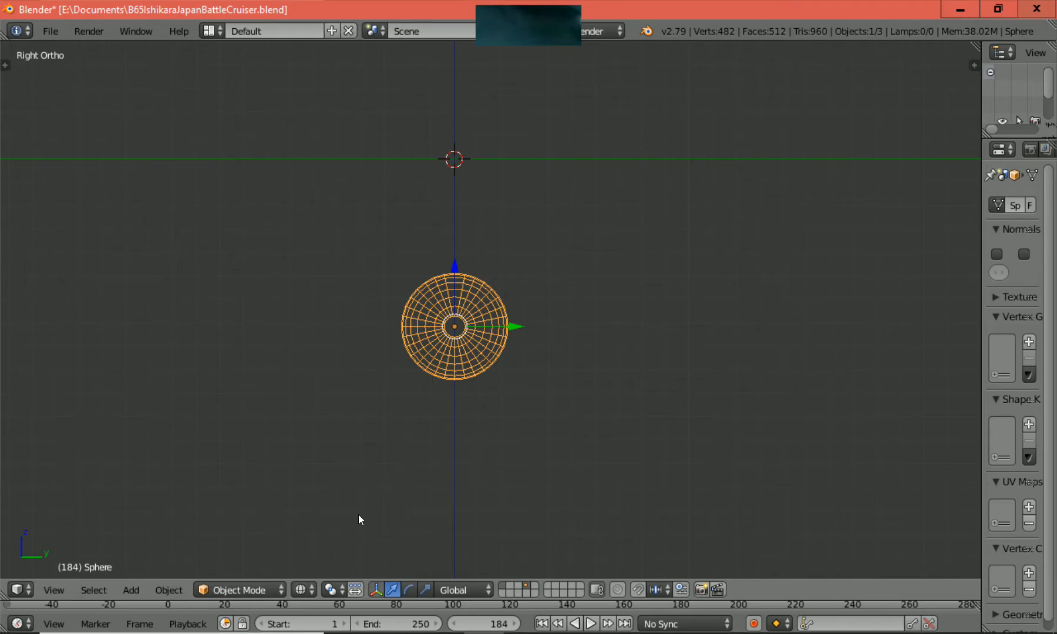
{"action": "key", "text": "z"}
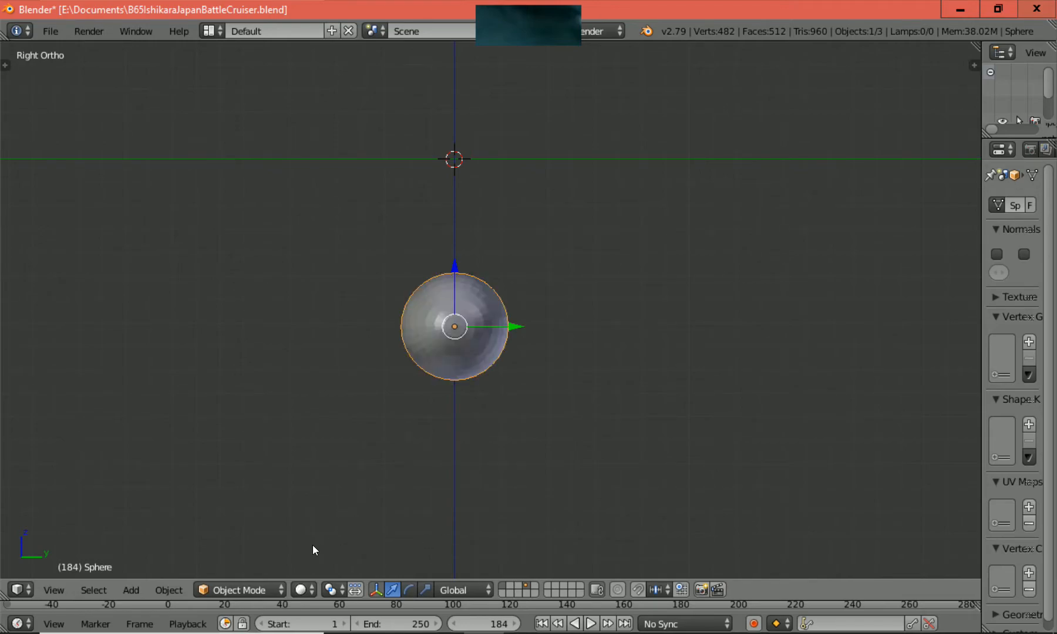
{"action": "left_click", "coordinate": [280, 590]}
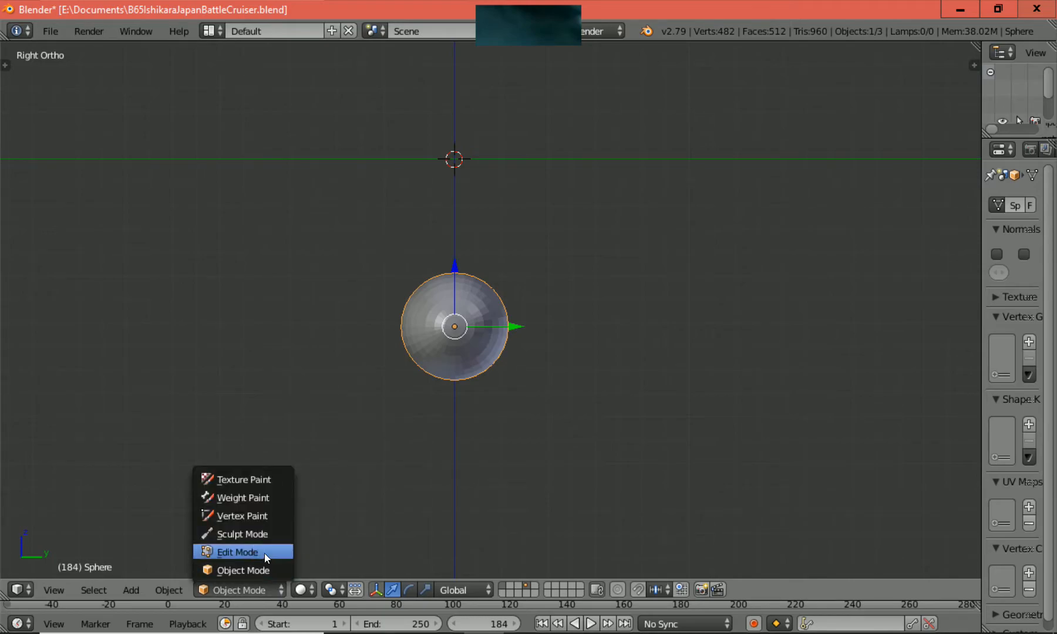
{"action": "left_click", "coordinate": [263, 553]}
Examine the sphere's mesh rings and segments closely in right view.
{"action": "scroll", "coordinate": [339, 511], "scroll_direction": "up", "scroll_amount": 2}
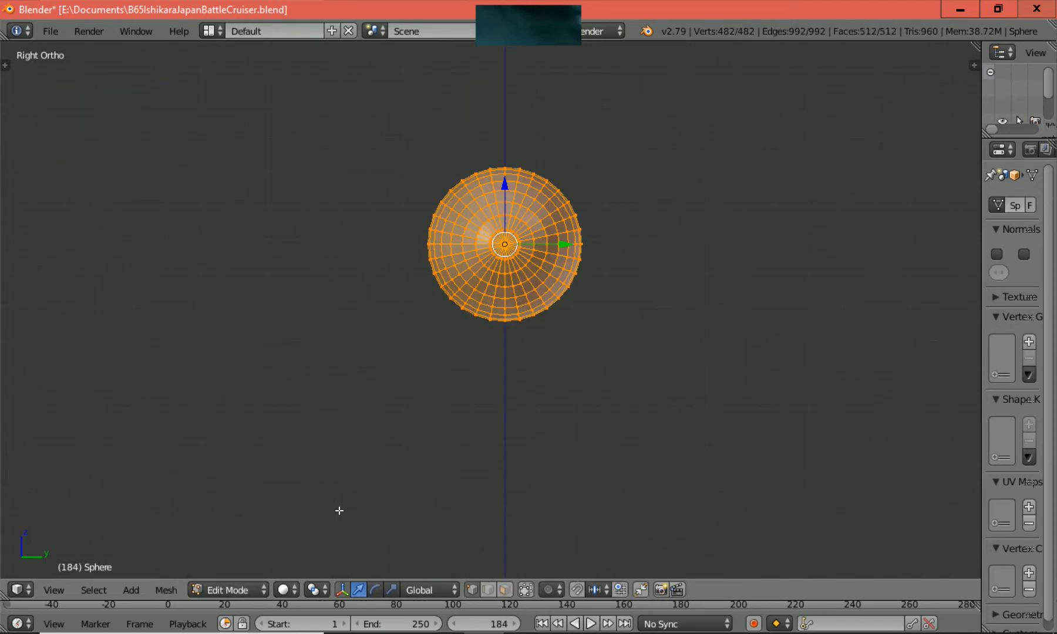
{"action": "scroll", "coordinate": [339, 511], "scroll_direction": "up", "scroll_amount": 7, "text": "shift"}
{"action": "scroll", "coordinate": [340, 511], "scroll_direction": "up", "scroll_amount": 2}
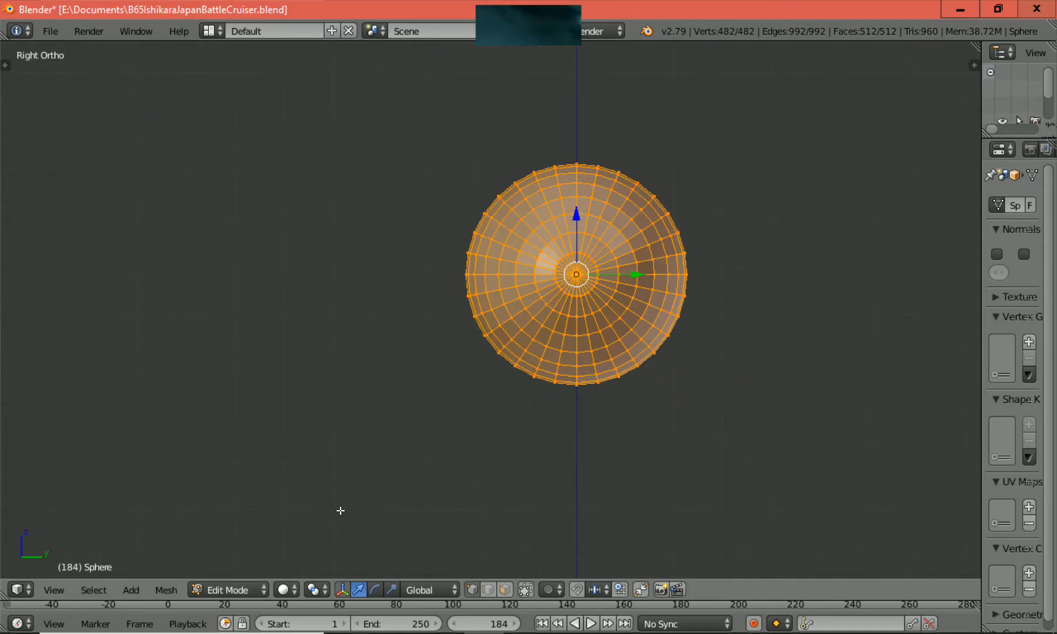
{"action": "scroll", "coordinate": [340, 511], "scroll_direction": "up", "scroll_amount": 5, "text": "shift"}
{"action": "scroll", "coordinate": [341, 511], "scroll_direction": "up", "scroll_amount": 3}
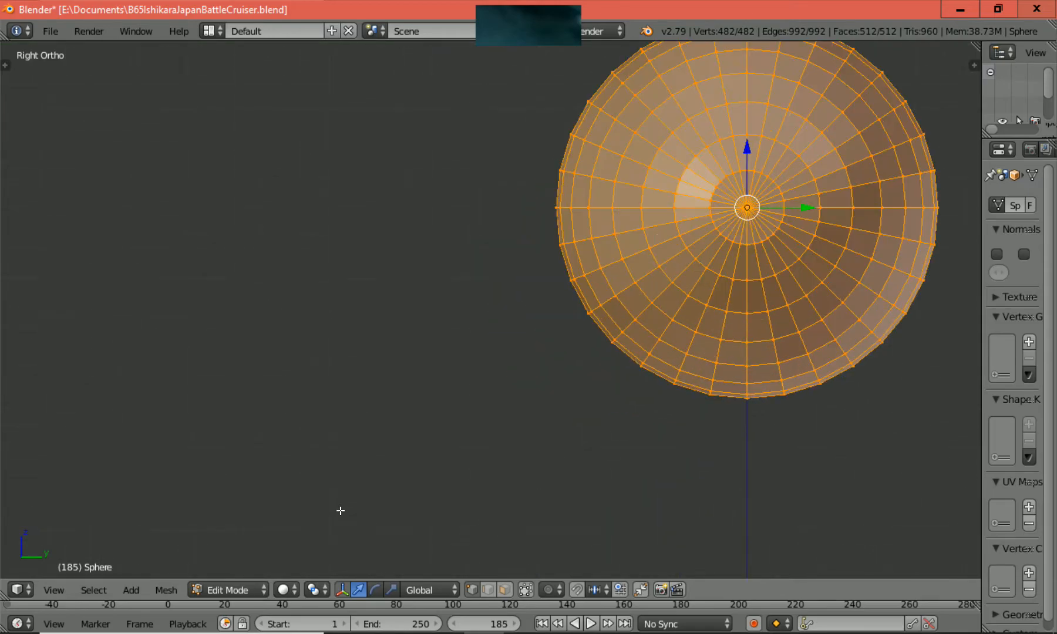
{"action": "scroll", "coordinate": [341, 511], "scroll_direction": "up", "scroll_amount": 1}
{"action": "scroll", "coordinate": [340, 511], "scroll_direction": "down", "scroll_amount": 1}
{"action": "scroll", "coordinate": [340, 511], "scroll_direction": "up", "scroll_amount": 1}
{"action": "scroll", "coordinate": [341, 510], "scroll_direction": "up", "scroll_amount": 3, "text": "shift"}
{"action": "scroll", "coordinate": [340, 510], "scroll_direction": "down", "scroll_amount": 5, "text": "shift"}
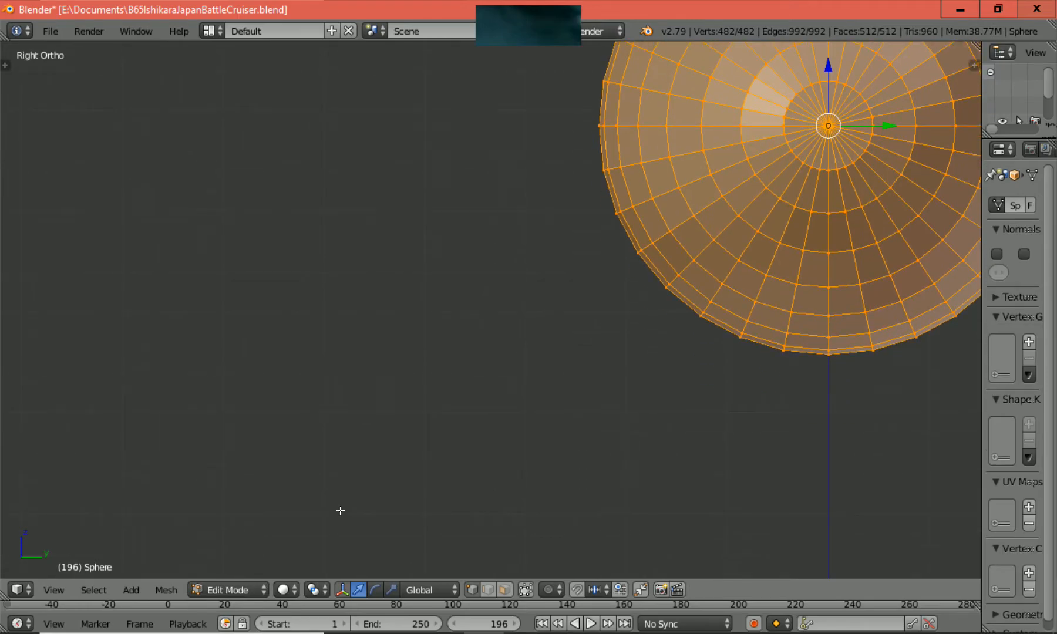
Delete all the sphere's vertices on the negative-Y side of the centreline in wireframe right view, keeping the centre seam.
{"action": "scroll", "coordinate": [341, 511], "scroll_direction": "up", "scroll_amount": 15, "text": "shift"}
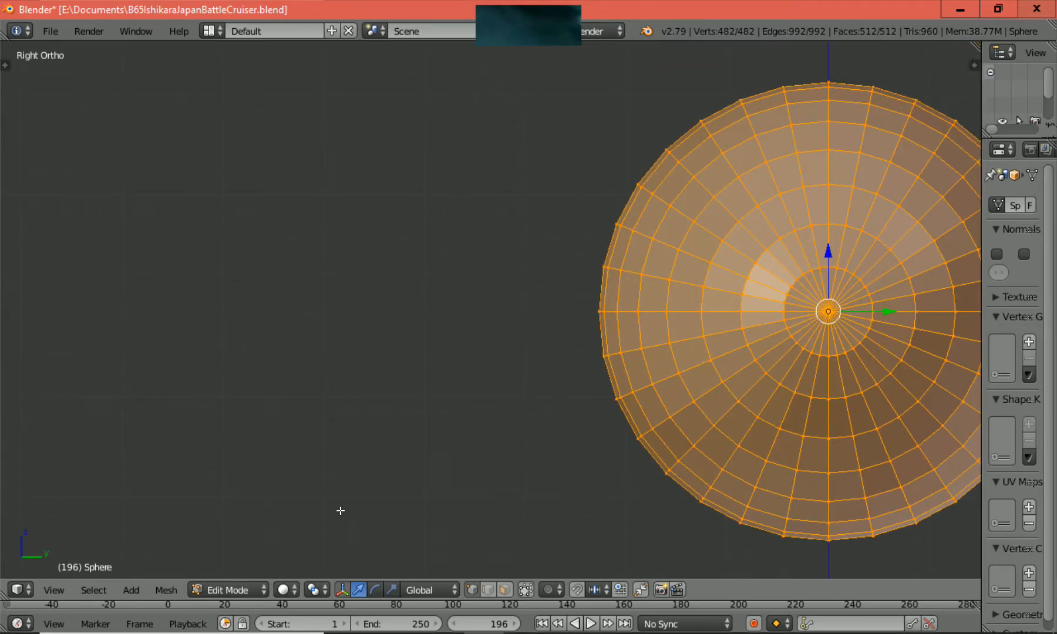
{"action": "scroll", "coordinate": [340, 511], "scroll_direction": "down", "scroll_amount": 20, "text": "ctrl"}
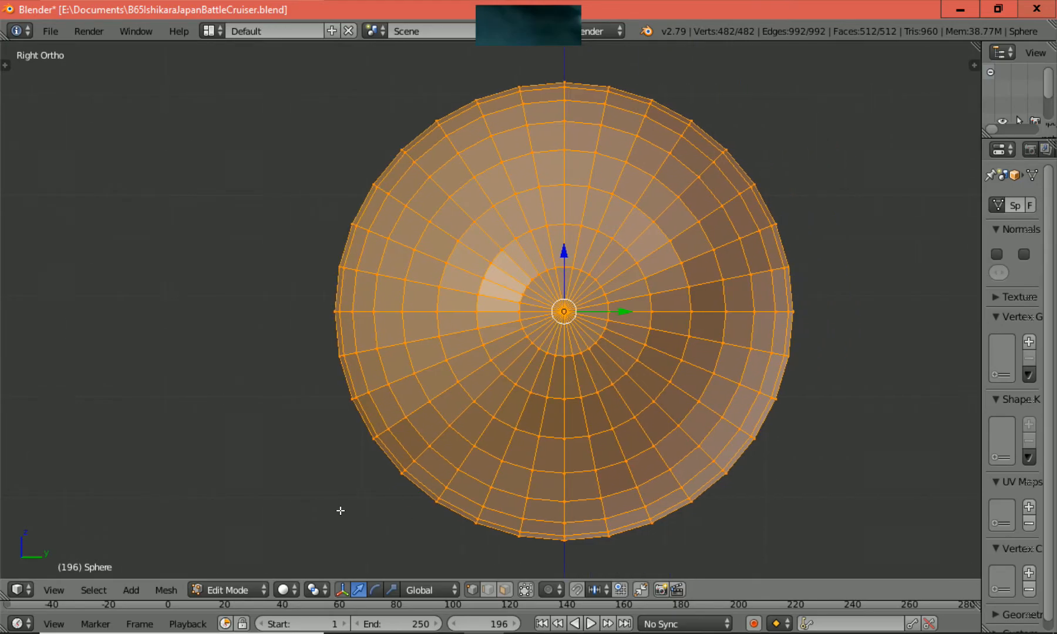
{"action": "scroll", "coordinate": [341, 511], "scroll_direction": "down", "scroll_amount": 1}
{"action": "scroll", "coordinate": [341, 511], "scroll_direction": "down", "scroll_amount": 4, "text": "shift"}
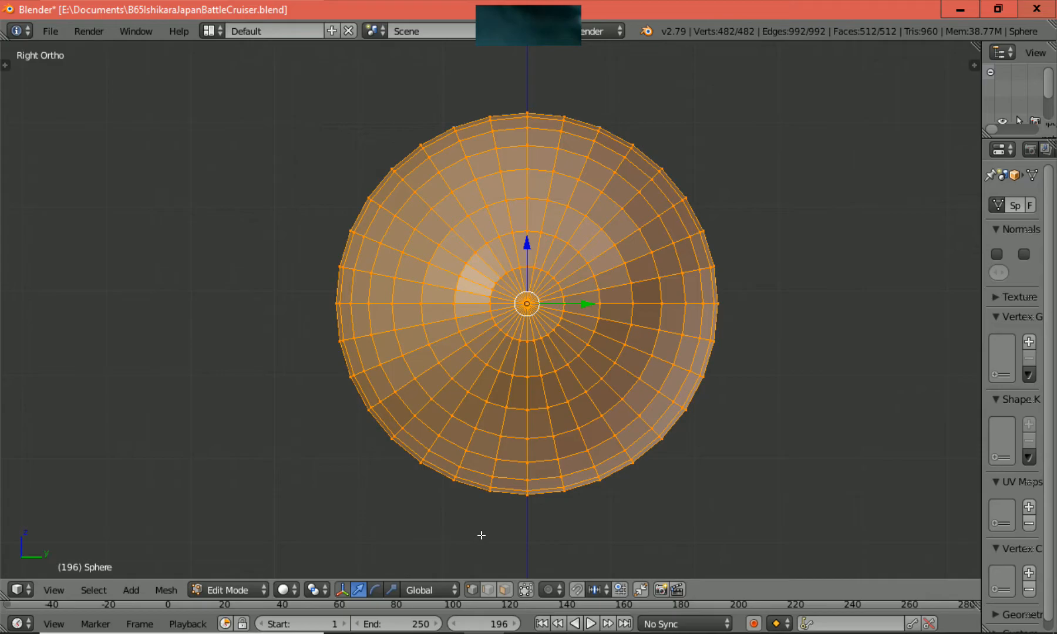
{"action": "key", "text": "z"}
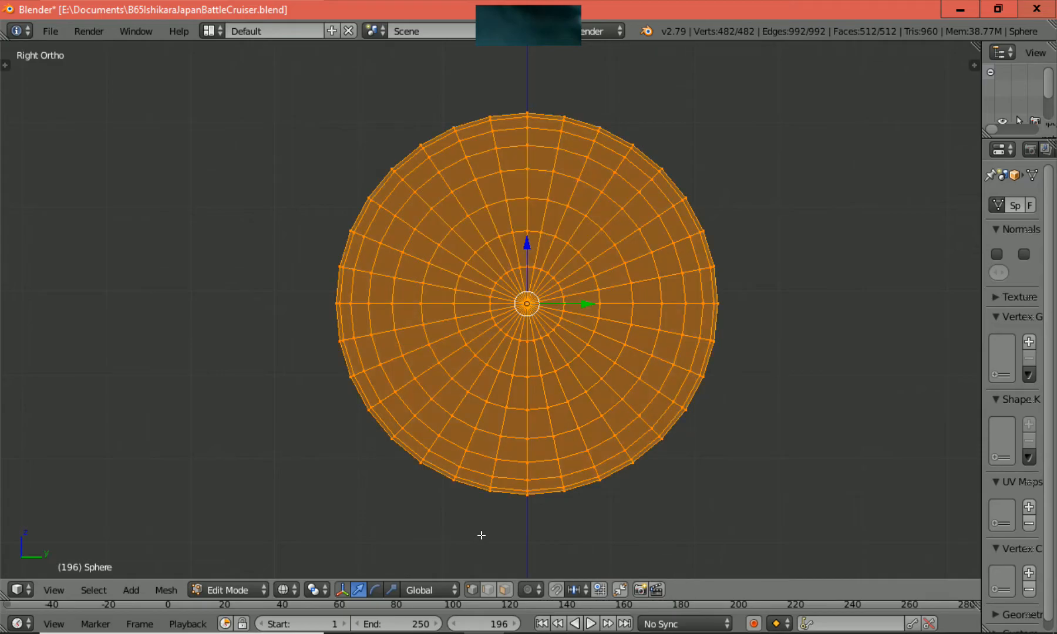
{"action": "key", "text": "a"}
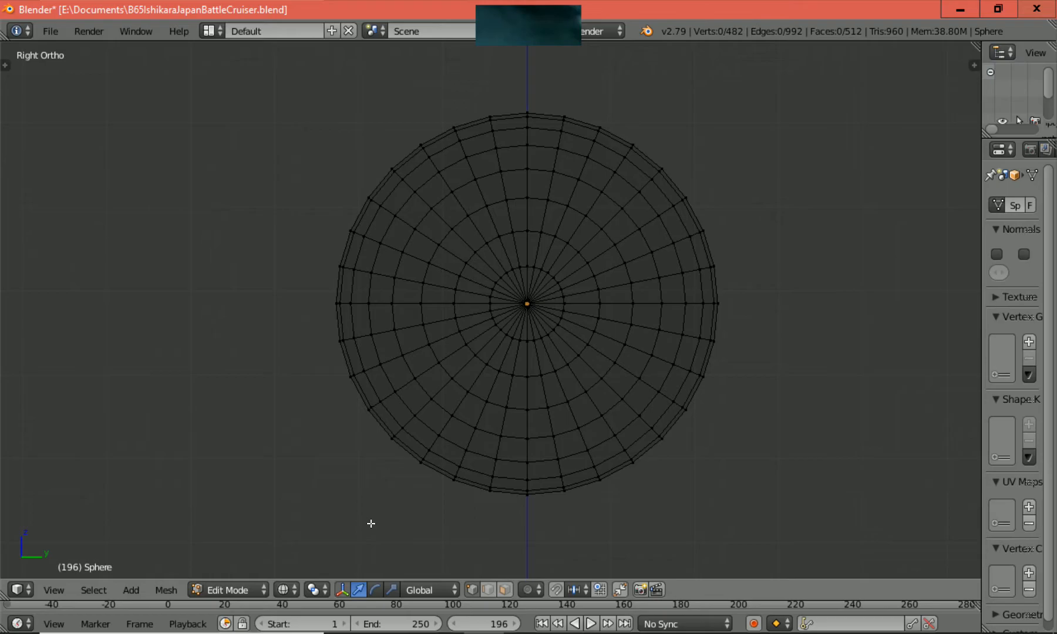
{"action": "key", "text": "b"}
{"action": "left_click_drag", "start_coordinate": [284, 516], "coordinate": [522, 87]}
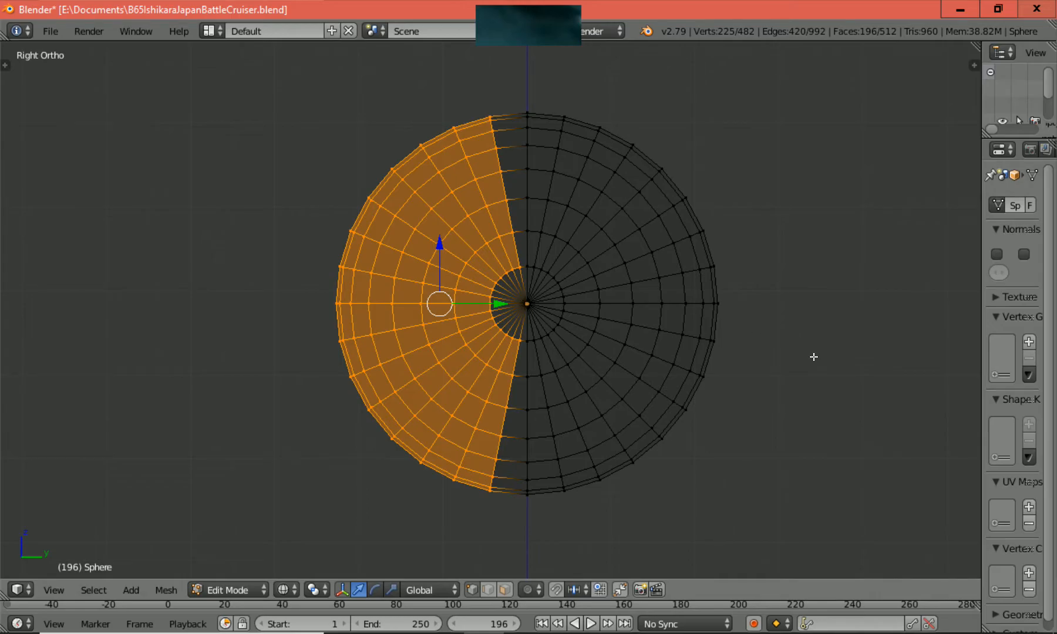
{"action": "key", "text": "x"}
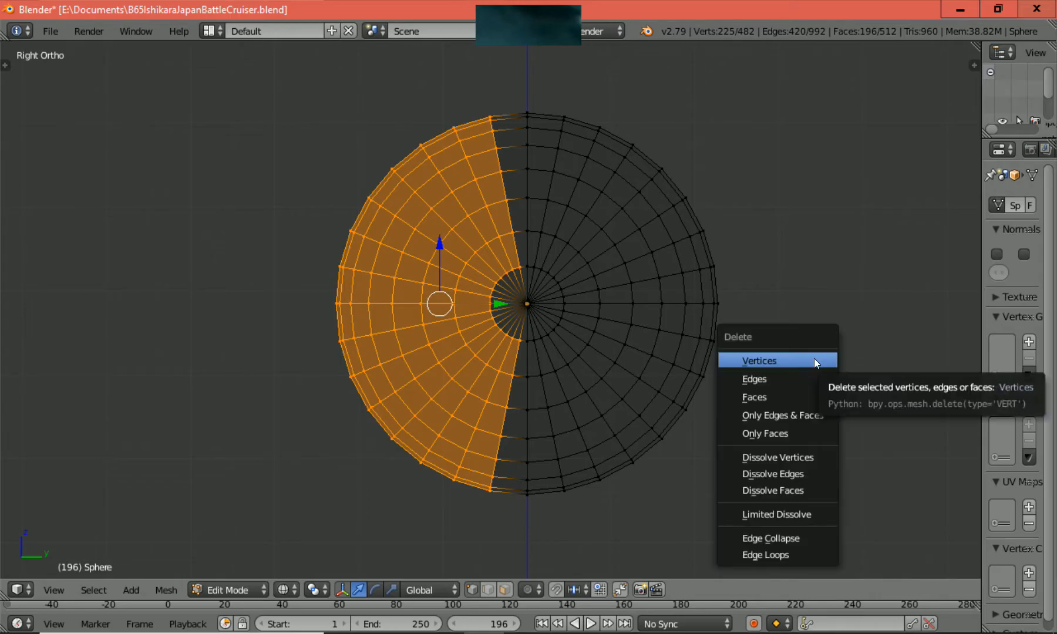
{"action": "left_click", "coordinate": [814, 360]}
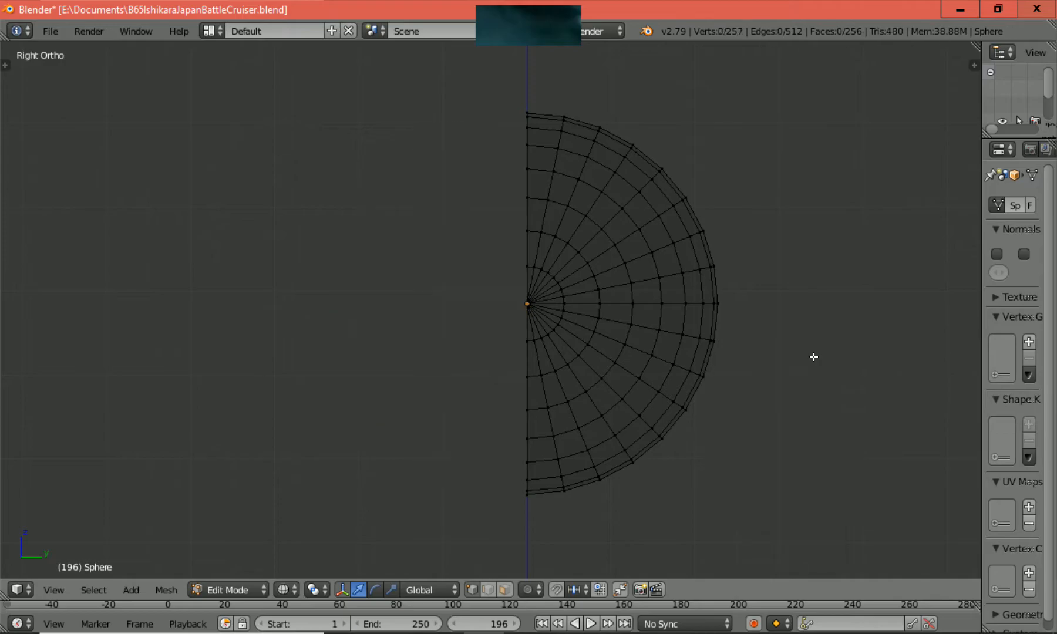
Inspect the half sphere at an angle and compare it with the bulbous bow on the side-view blueprint.
{"action": "scroll", "coordinate": [813, 356], "scroll_direction": "down", "scroll_amount": 3}
{"action": "middle_click_drag", "start_coordinate": [813, 356], "coordinate": [664, 333]}
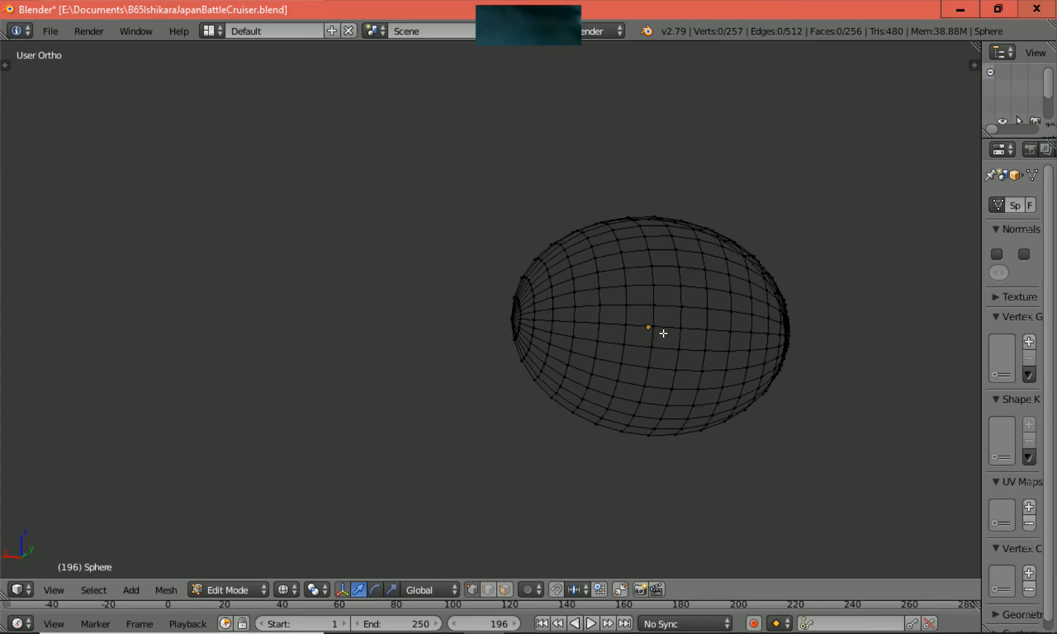
{"action": "key", "text": "KP_1"}
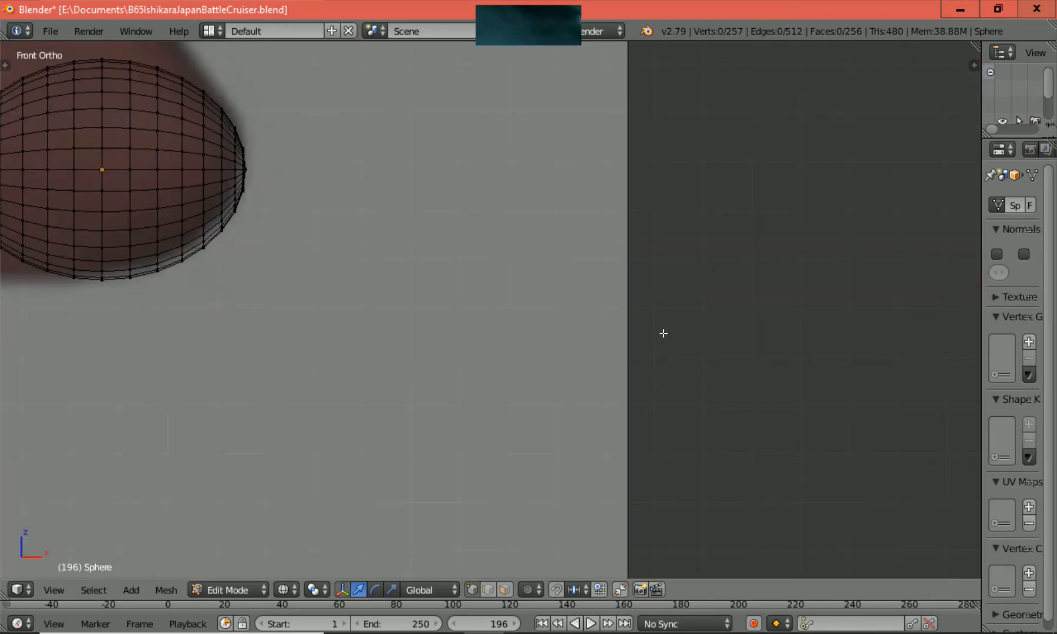
{"action": "key", "text": "ctrl+KP_8"}
{"action": "key", "text": "ctrl+KP_8"}
{"action": "key", "text": "ctrl+KP_8"}
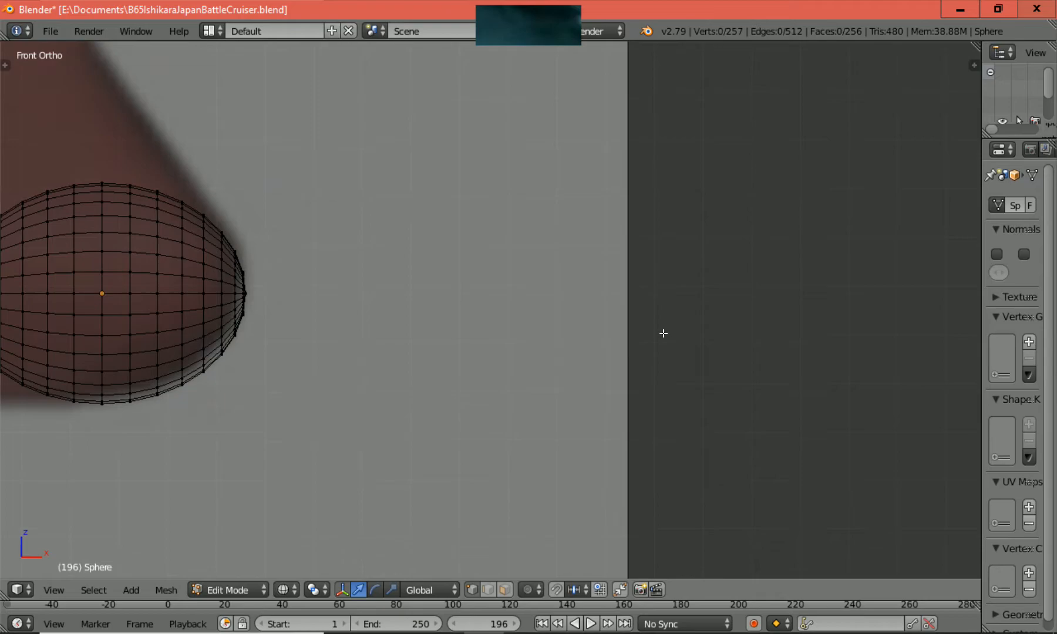
{"action": "key", "text": "ctrl+KP_4"}
{"action": "key", "text": "ctrl+KP_4"}
{"action": "key", "text": "ctrl+KP_4"}
{"action": "key", "text": "ctrl+KP_4"}
{"action": "key", "text": "ctrl+KP_4"}
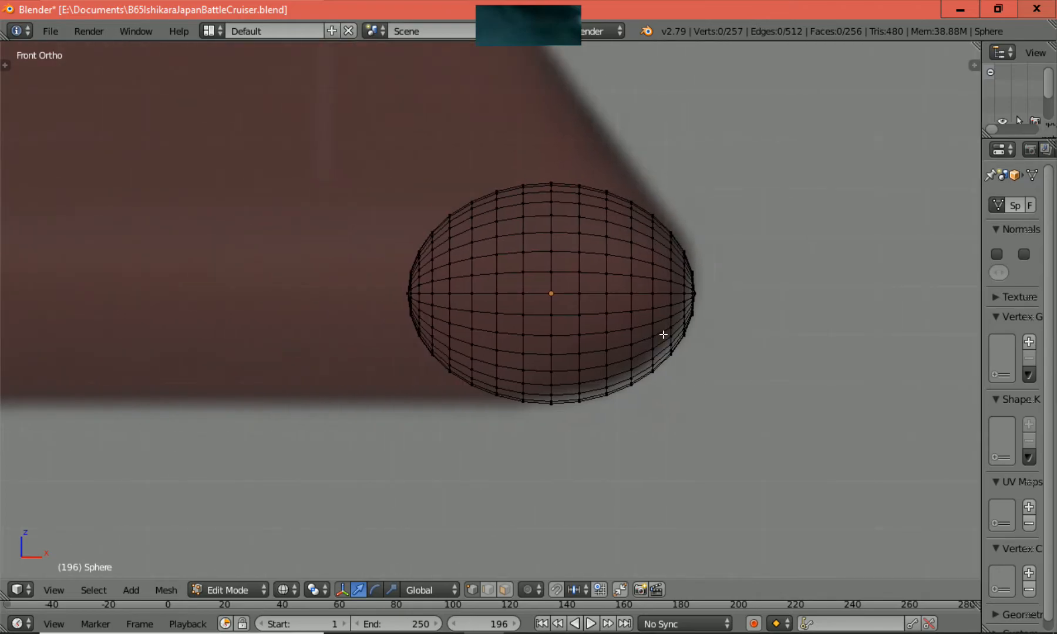
{"action": "key", "text": "ctrl+KP_8"}
{"action": "key", "text": "ctrl+KP_8"}
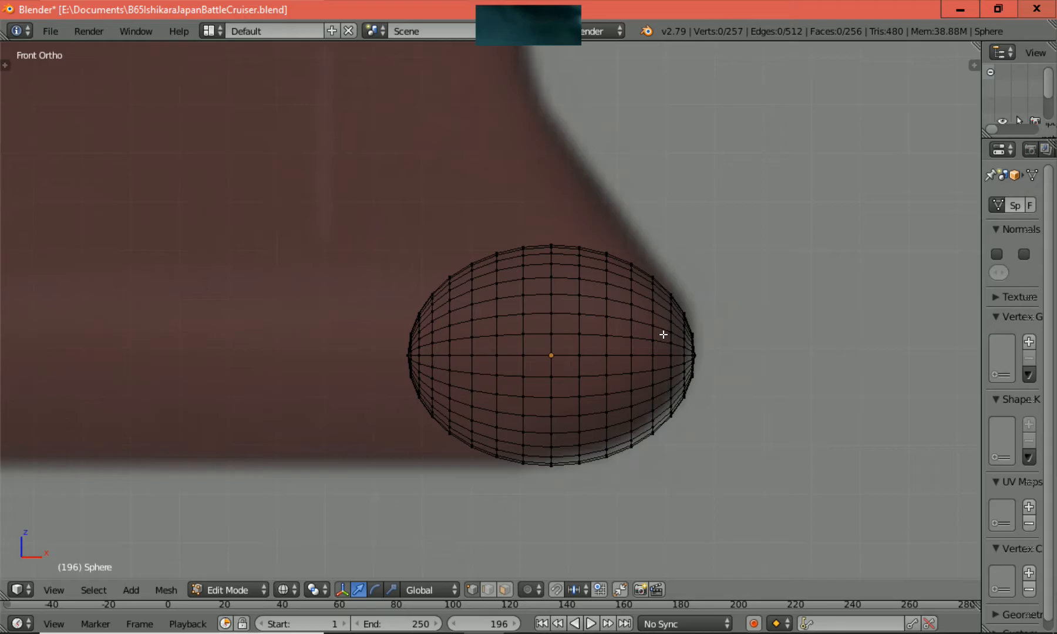
Delete the half sphere's aft vertices in wireframe top view, keeping the middle ring and the forward half.
{"action": "key", "text": "z"}
{"action": "middle_click_drag", "start_coordinate": [667, 331], "coordinate": [496, 421]}
{"action": "key", "text": "KP_7"}
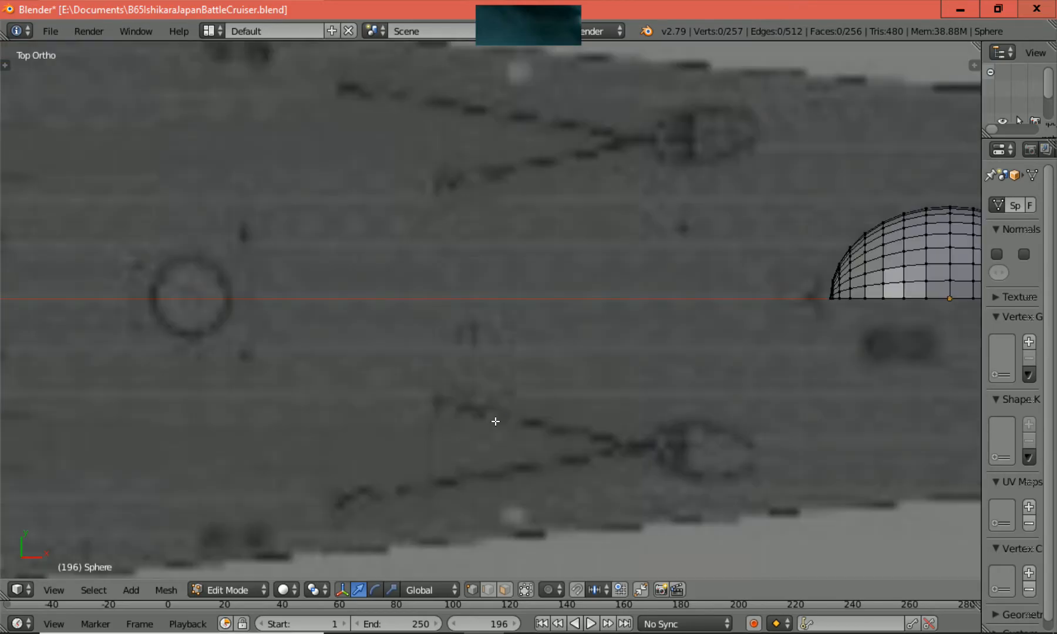
{"action": "scroll", "coordinate": [488, 425], "scroll_direction": "down", "scroll_amount": 3, "text": "ctrl"}
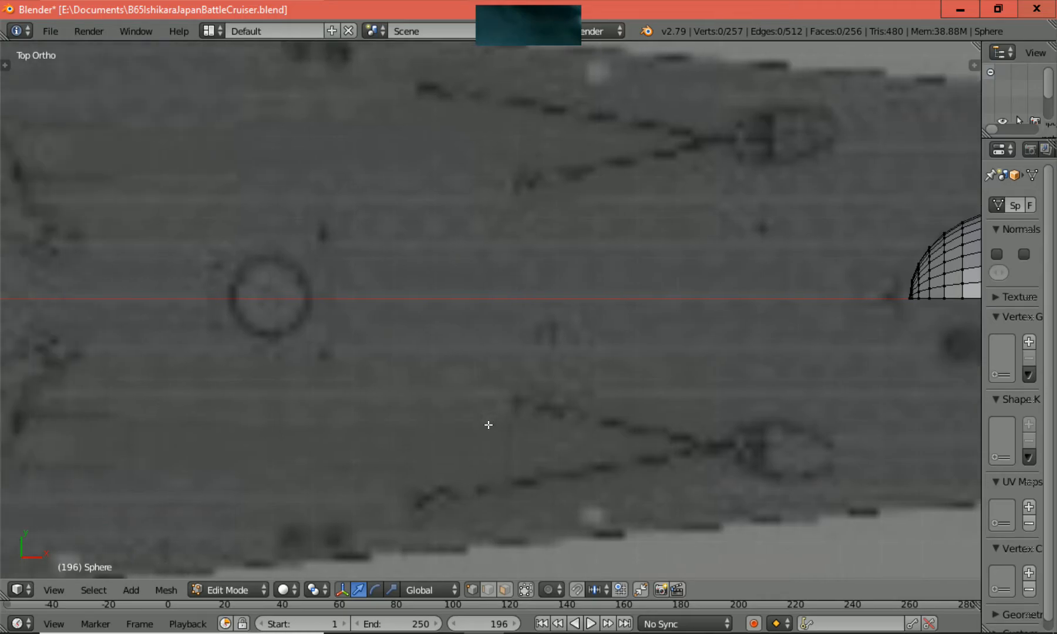
{"action": "scroll", "coordinate": [488, 424], "scroll_direction": "up", "scroll_amount": 11, "text": "ctrl"}
{"action": "scroll", "coordinate": [488, 425], "scroll_direction": "up", "scroll_amount": 5, "text": "ctrl"}
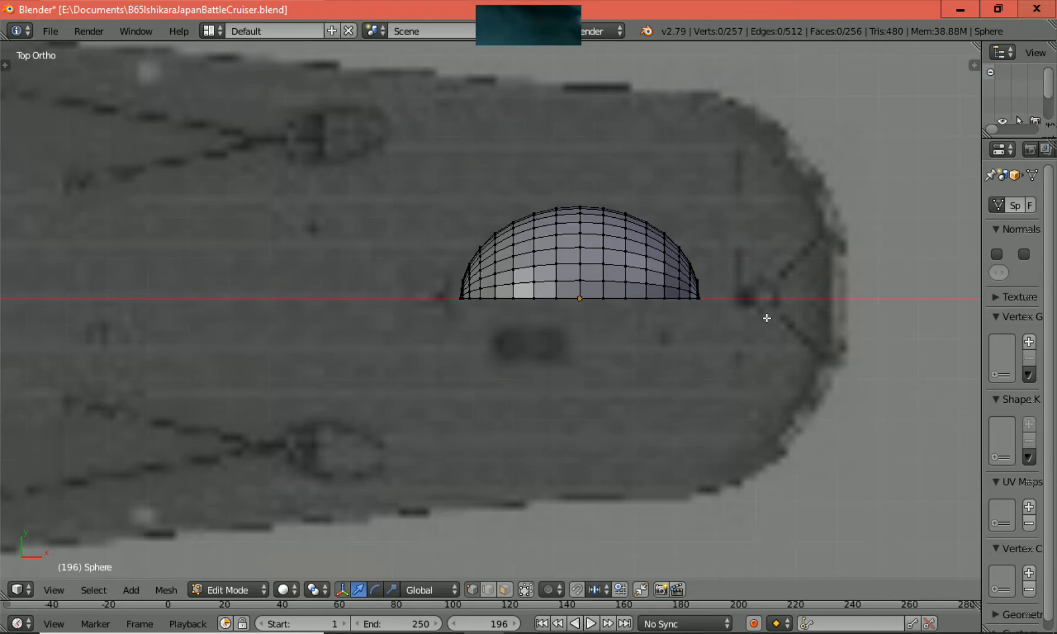
{"action": "key", "text": "z"}
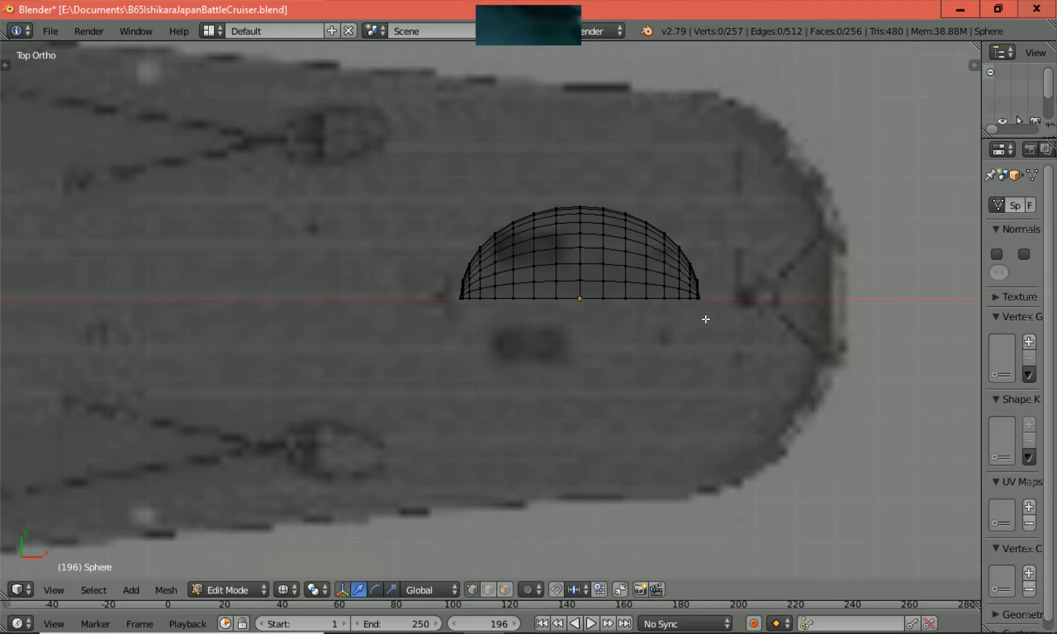
{"action": "key", "text": "b"}
{"action": "left_click_drag", "start_coordinate": [402, 383], "coordinate": [559, 138]}
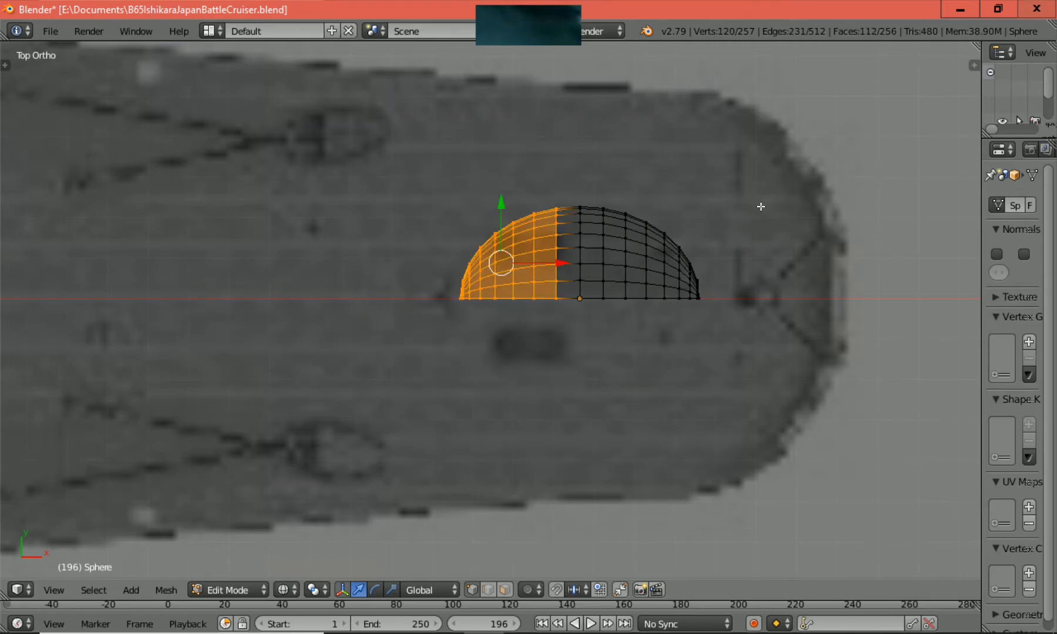
{"action": "key", "text": "x"}
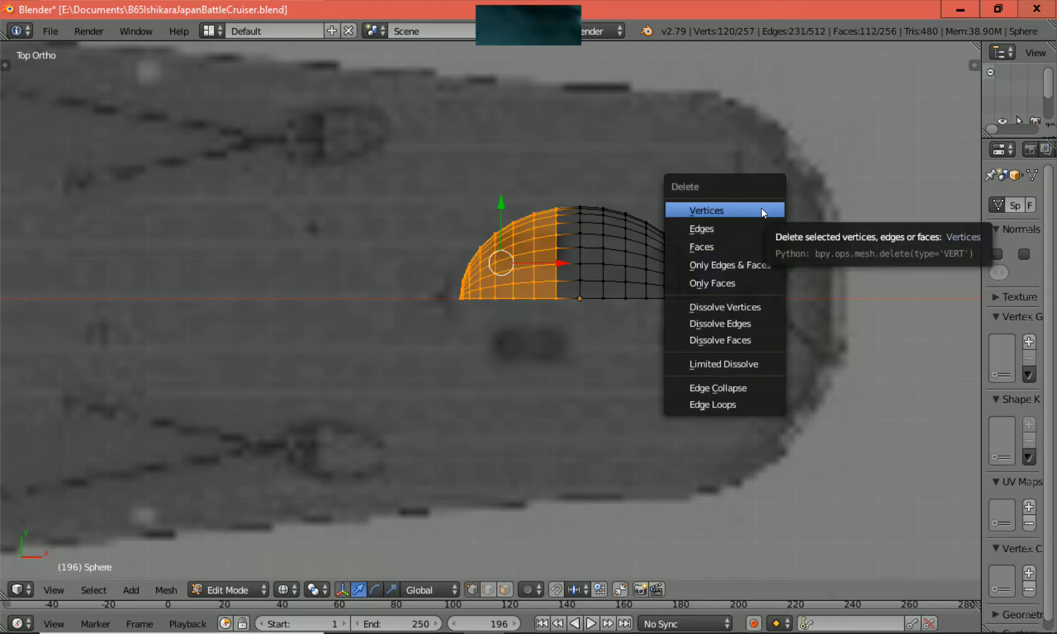
{"action": "left_click", "coordinate": [761, 207]}
Examine the remaining quarter sphere at an angle and in right view relative to the world origin.
{"action": "scroll", "coordinate": [751, 215], "scroll_direction": "down", "scroll_amount": 2}
{"action": "middle_click_drag", "start_coordinate": [750, 217], "coordinate": [582, 86]}
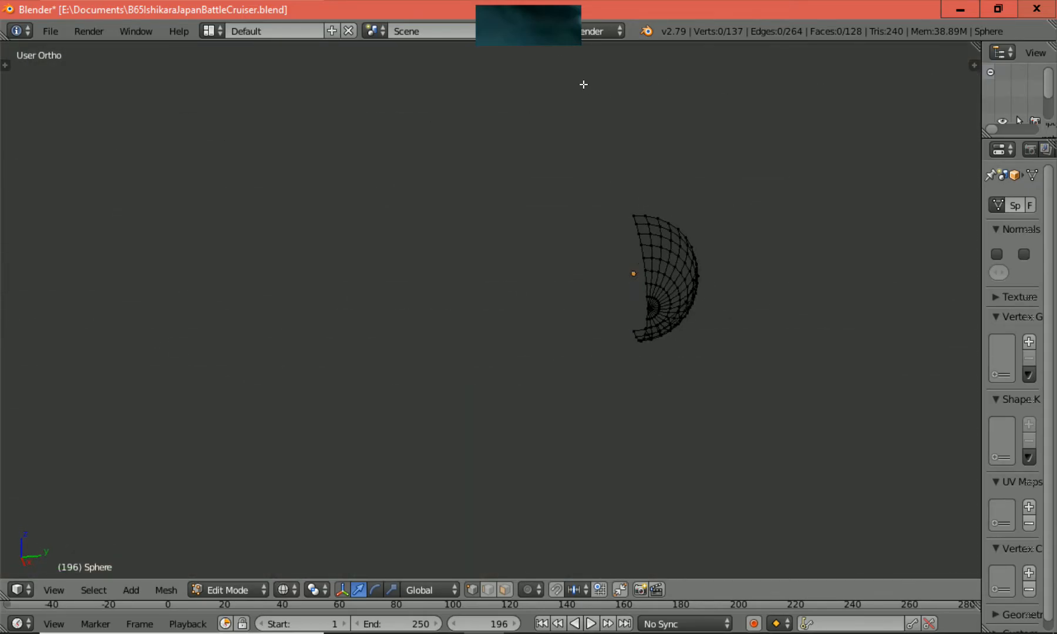
{"action": "key", "text": "KP_3"}
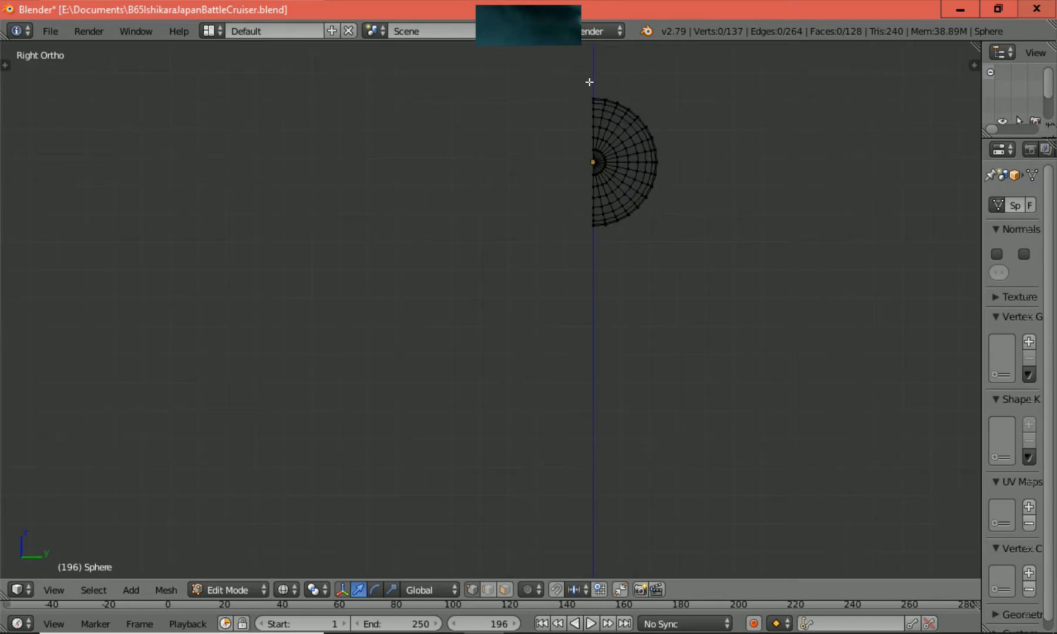
{"action": "scroll", "coordinate": [589, 82], "scroll_direction": "up", "scroll_amount": 4, "text": "shift"}
{"action": "scroll", "coordinate": [590, 83], "scroll_direction": "up", "scroll_amount": 1, "text": "shift"}
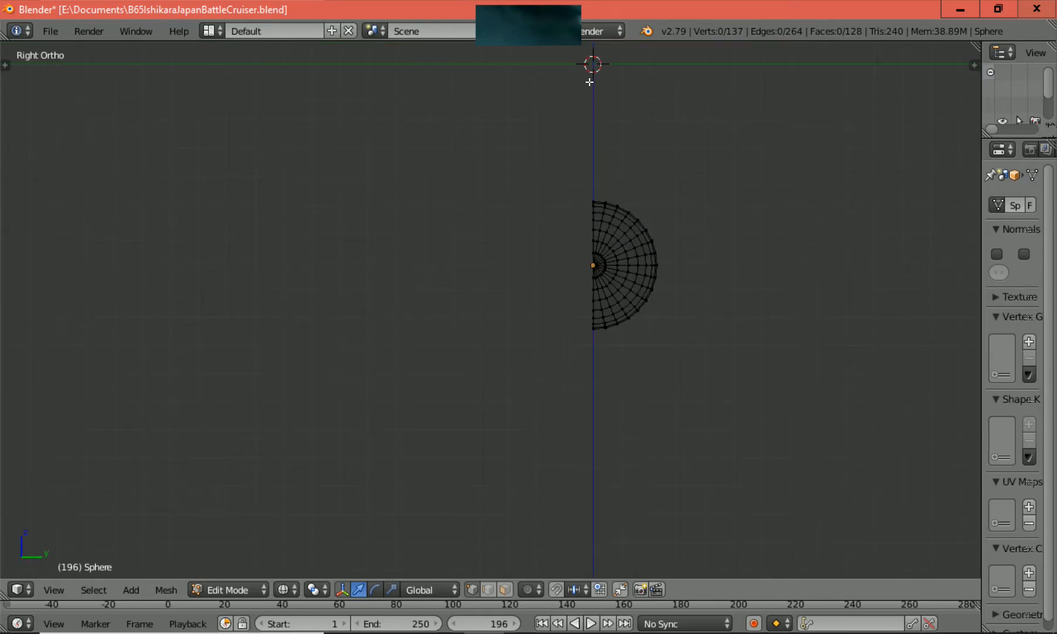
{"action": "scroll", "coordinate": [589, 83], "scroll_direction": "up", "scroll_amount": 2, "text": "shift"}
{"action": "scroll", "coordinate": [590, 82], "scroll_direction": "up", "scroll_amount": 2}
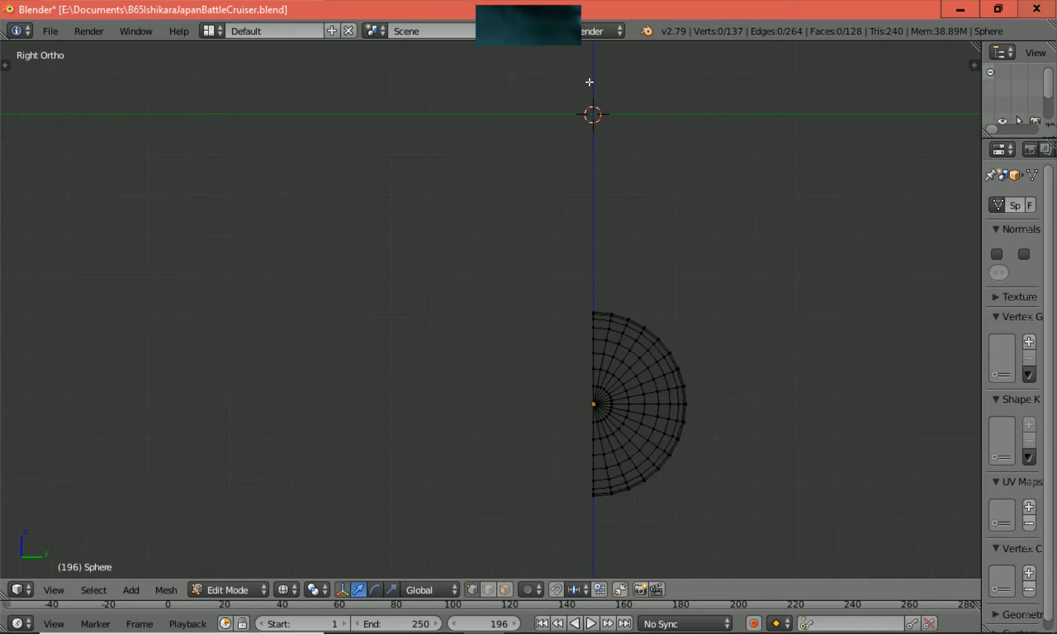
{"action": "scroll", "coordinate": [590, 82], "scroll_direction": "down", "scroll_amount": 2, "text": "ctrl"}
{"action": "scroll", "coordinate": [590, 82], "scroll_direction": "up", "scroll_amount": 4, "text": "ctrl"}
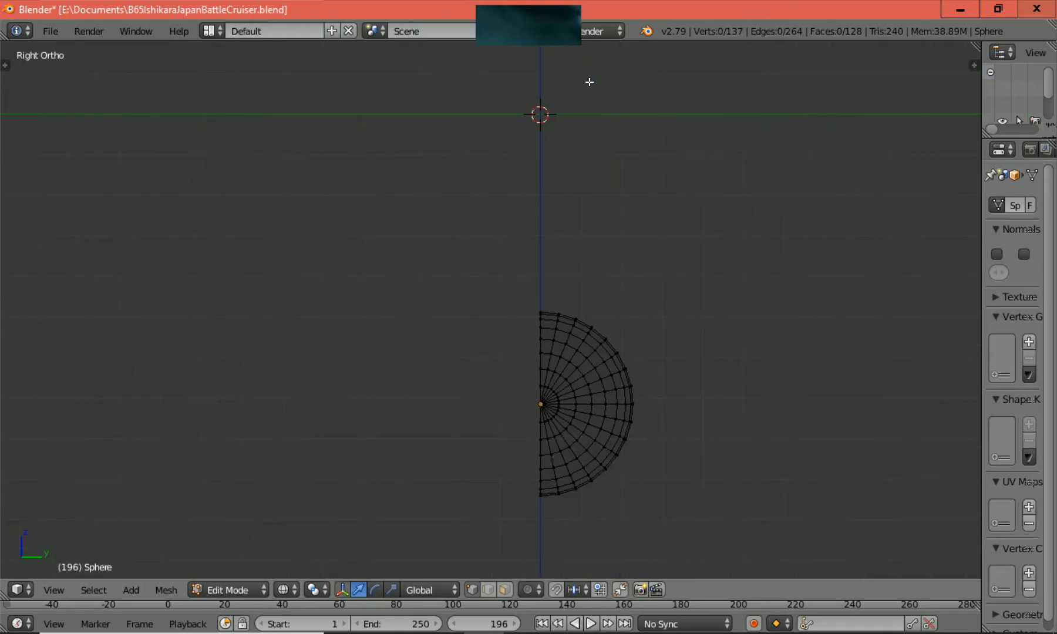
{"action": "scroll", "coordinate": [589, 82], "scroll_direction": "down", "scroll_amount": 1, "text": "shift"}
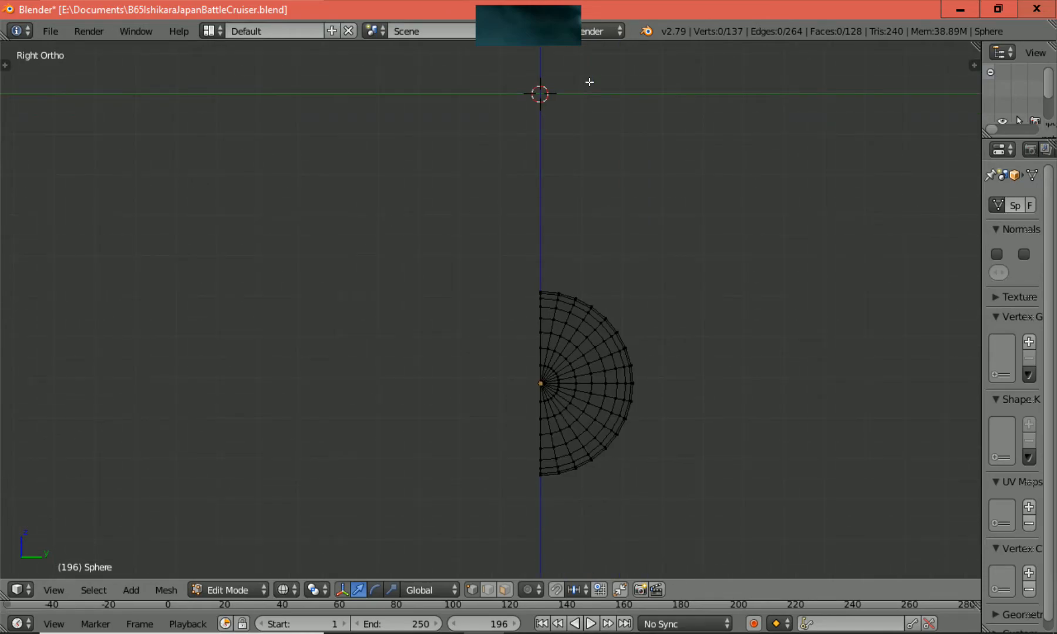
Compare the quarter sphere with the blueprints in front, top and right views, and study the bow profile up to the deck.
{"action": "key", "text": "KP_1"}
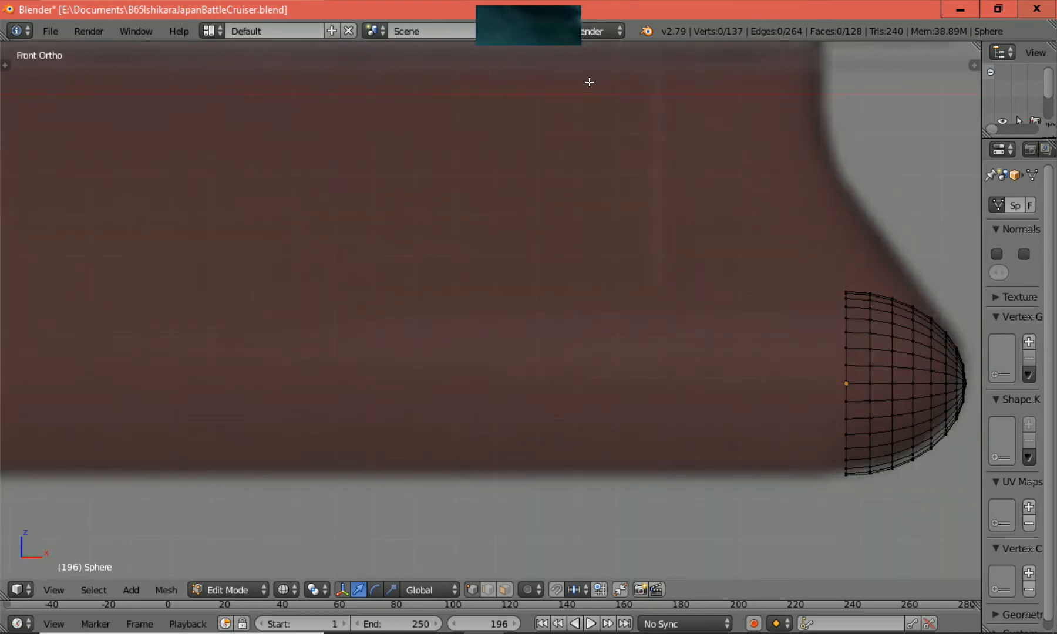
{"action": "scroll", "coordinate": [589, 82], "scroll_direction": "up", "scroll_amount": 12, "text": "ctrl"}
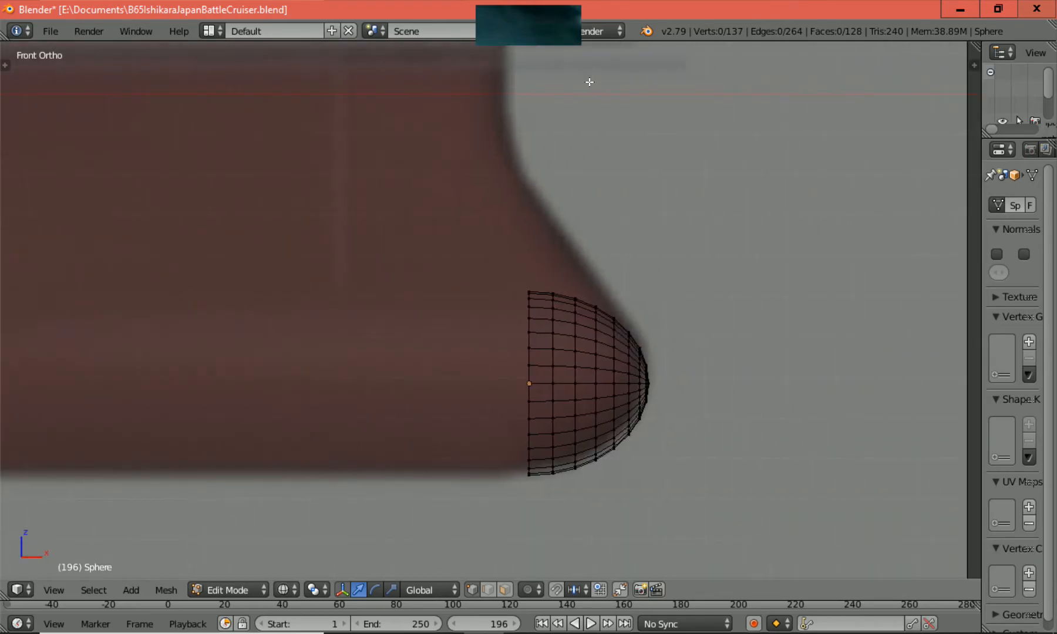
{"action": "scroll", "coordinate": [589, 82], "scroll_direction": "up", "scroll_amount": 2, "text": "ctrl"}
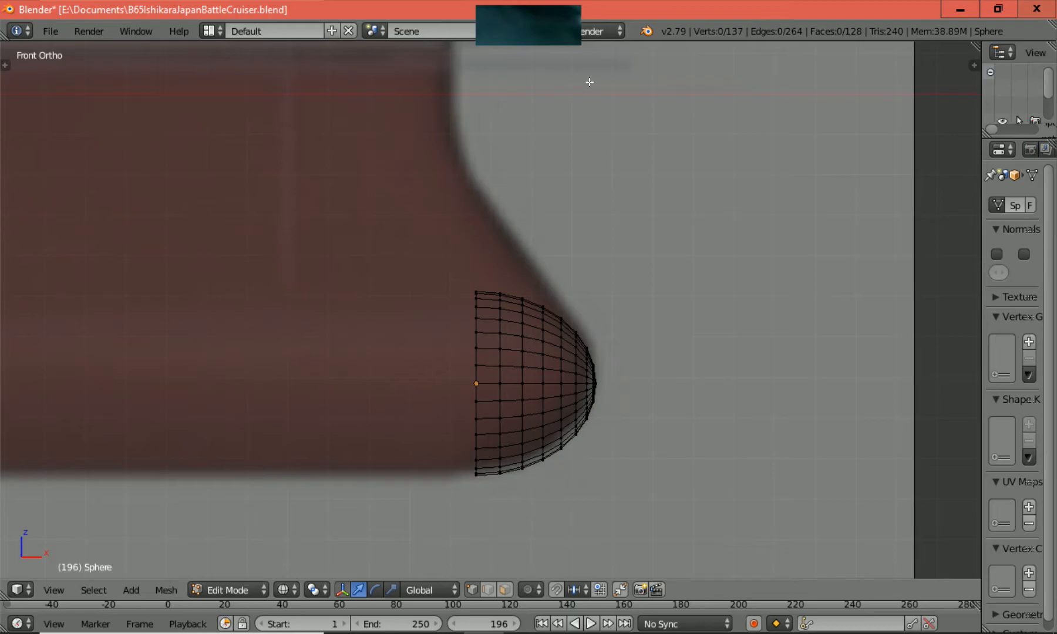
{"action": "key", "text": "KP_7"}
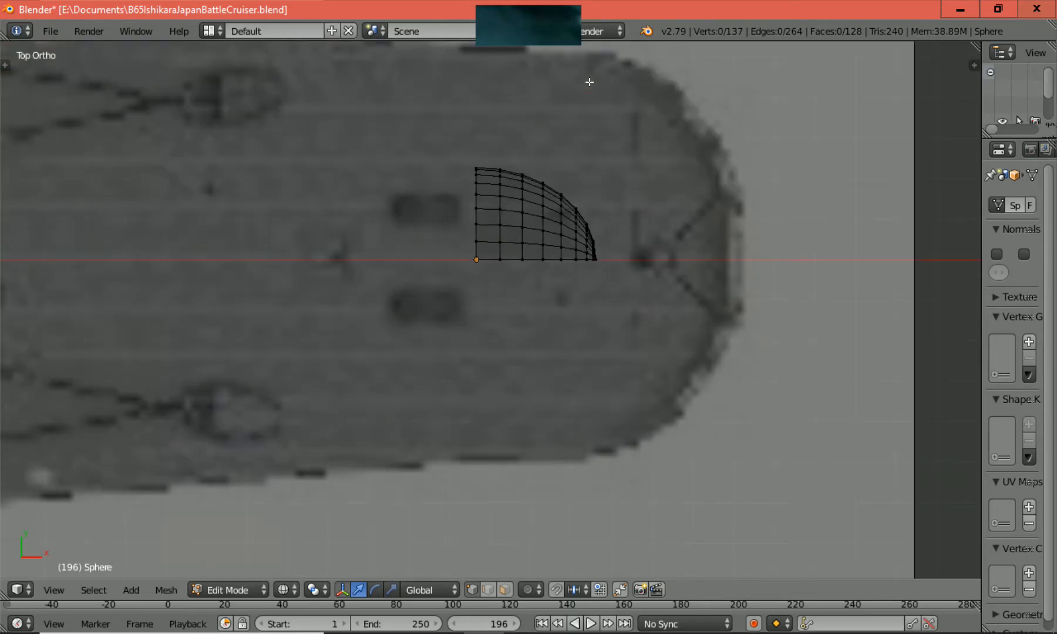
{"action": "key", "text": "KP_1"}
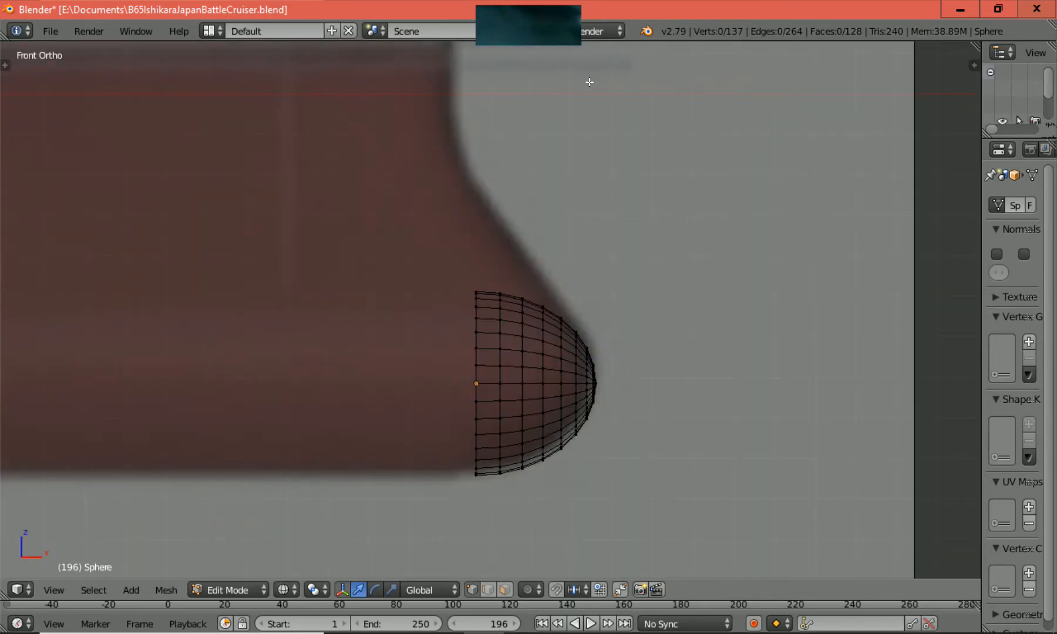
{"action": "key", "text": "KP_3"}
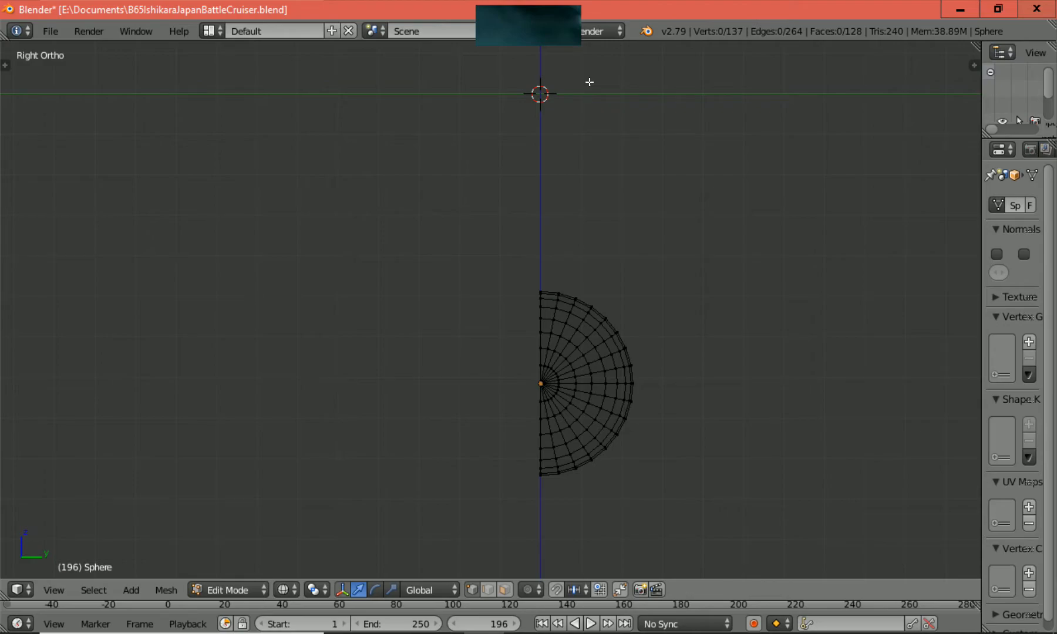
{"action": "key", "text": "KP_1"}
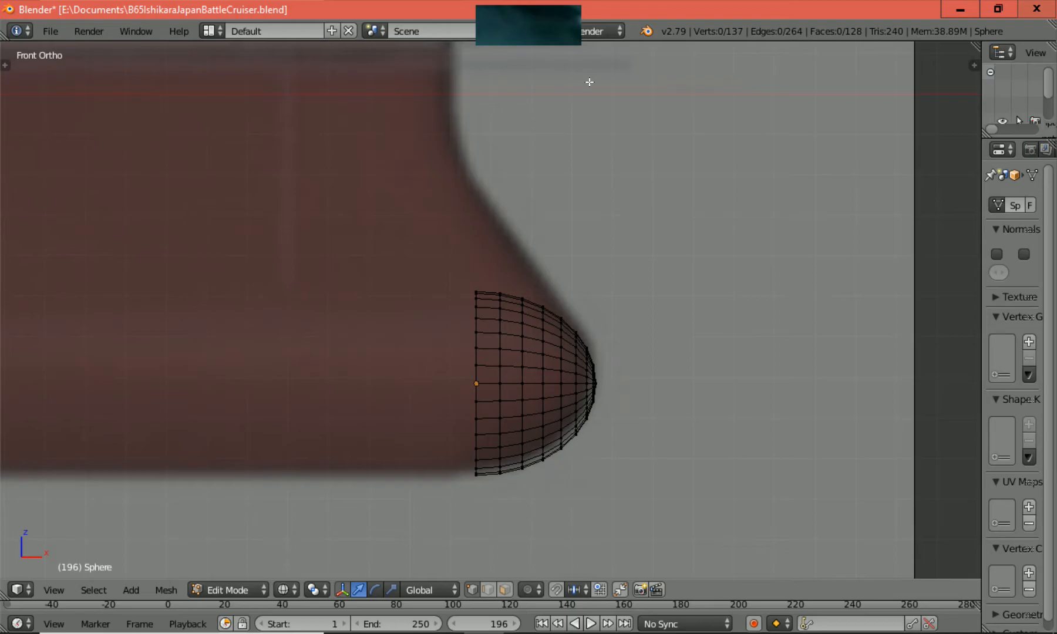
{"action": "scroll", "coordinate": [589, 82], "scroll_direction": "up", "scroll_amount": 5, "text": "shift"}
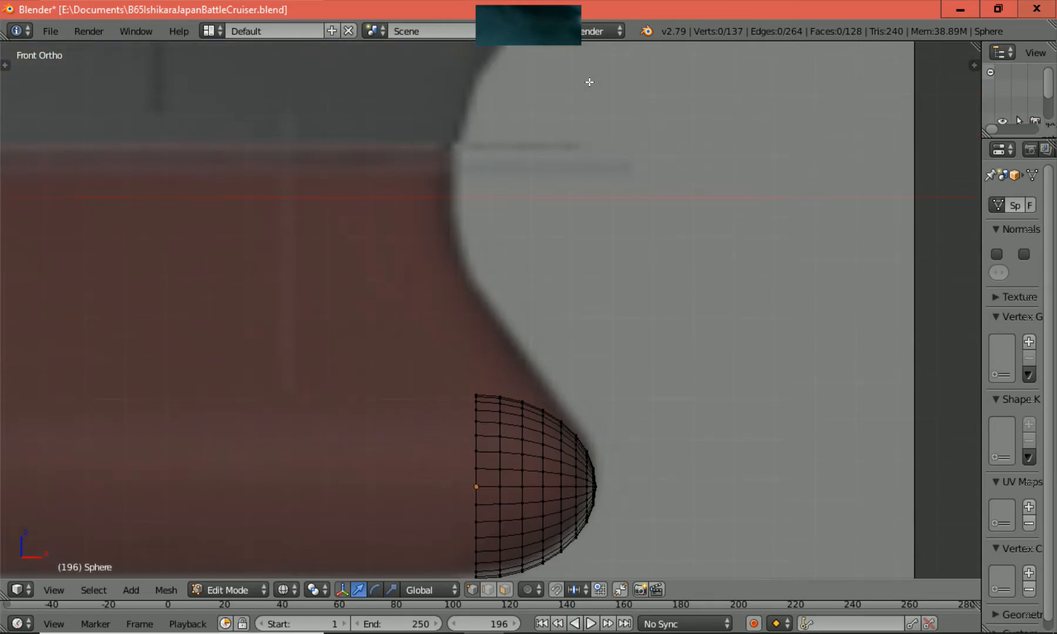
{"action": "scroll", "coordinate": [523, 208], "scroll_direction": "up", "scroll_amount": 11, "text": "shift"}
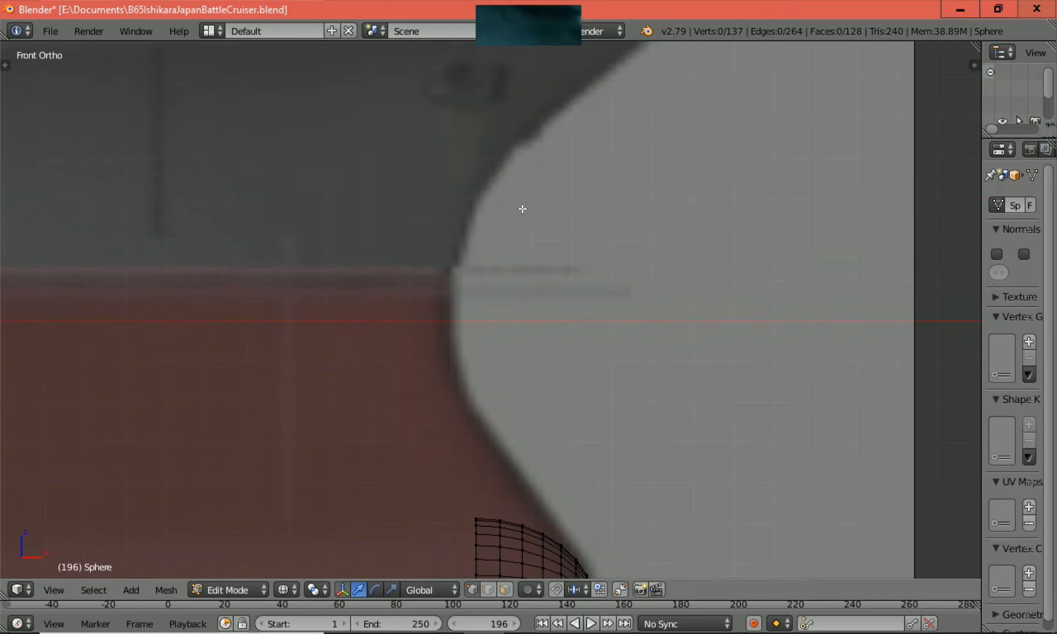
{"action": "scroll", "coordinate": [522, 209], "scroll_direction": "up", "scroll_amount": 6, "text": "shift"}
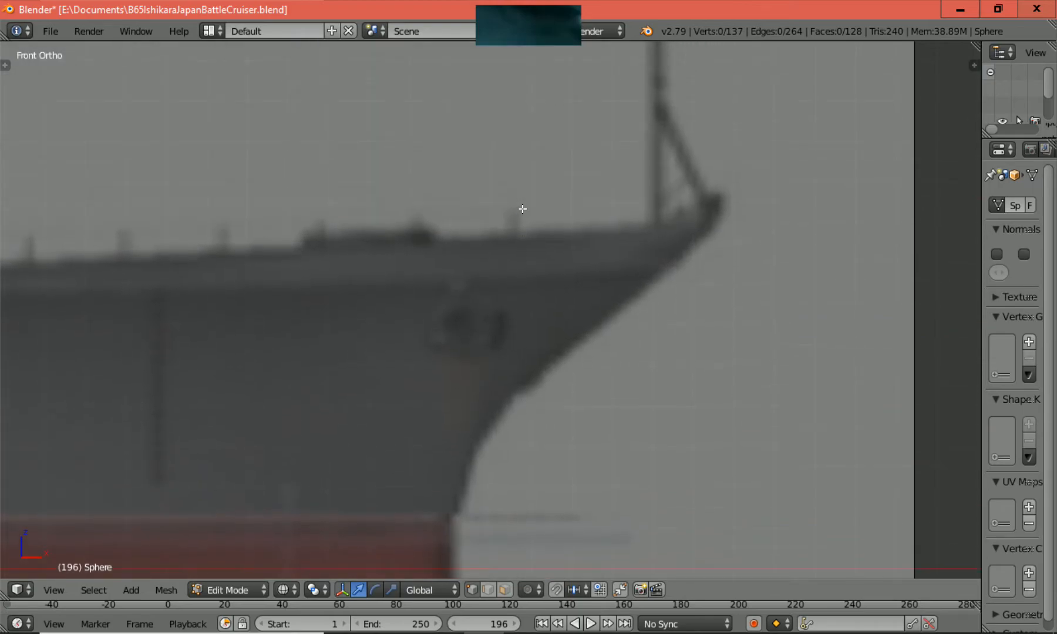
Raise the whole quarter sphere slightly along Z to fit the bulbous bow on the side-view blueprint, then clear the selection.
{"action": "scroll", "coordinate": [523, 210], "scroll_direction": "down", "scroll_amount": 7, "text": "shift"}
{"action": "scroll", "coordinate": [522, 210], "scroll_direction": "down", "scroll_amount": 10, "text": "shift"}
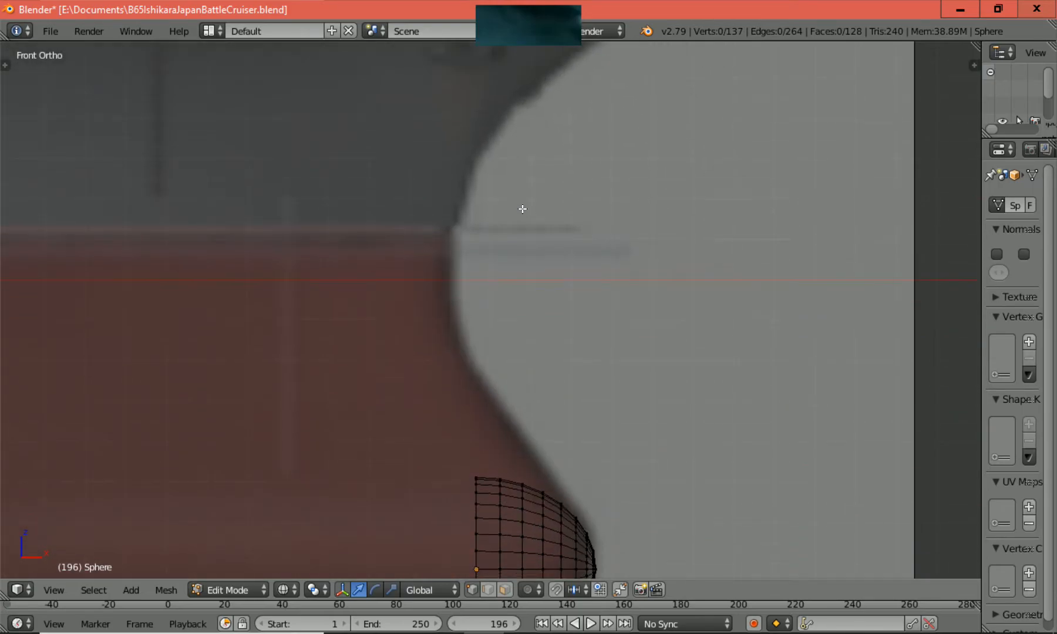
{"action": "scroll", "coordinate": [523, 209], "scroll_direction": "down", "scroll_amount": 2, "text": "shift"}
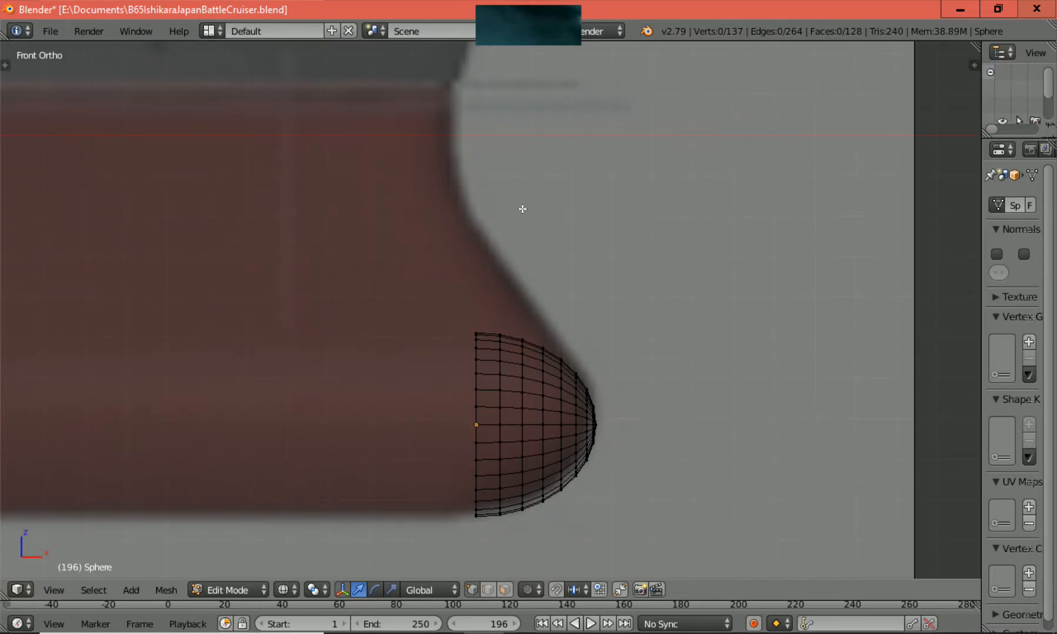
{"action": "key", "text": "KP_3"}
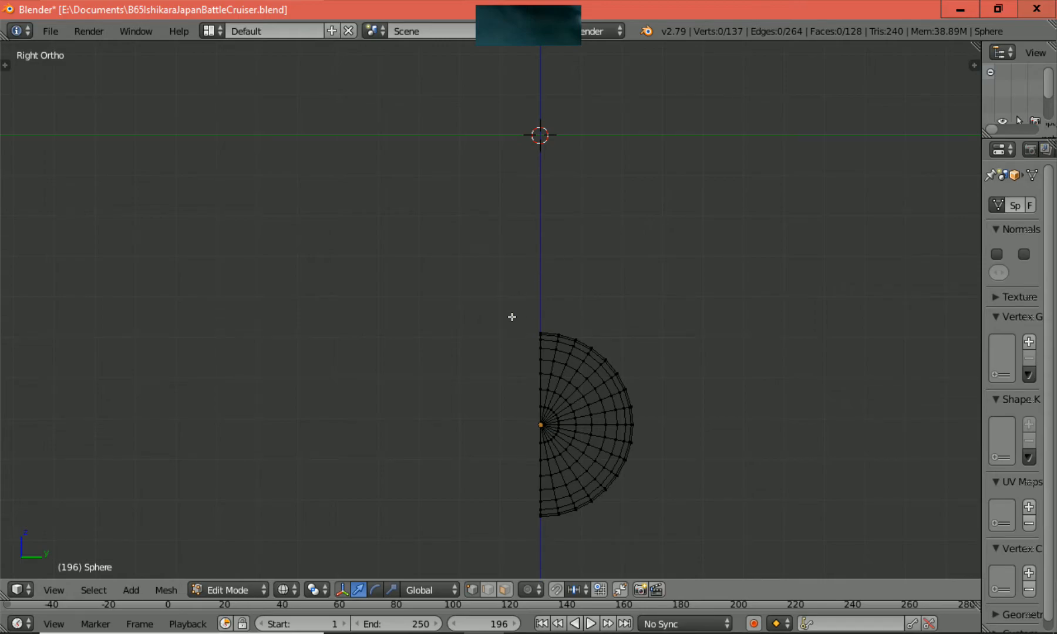
{"action": "key", "text": "KP_1"}
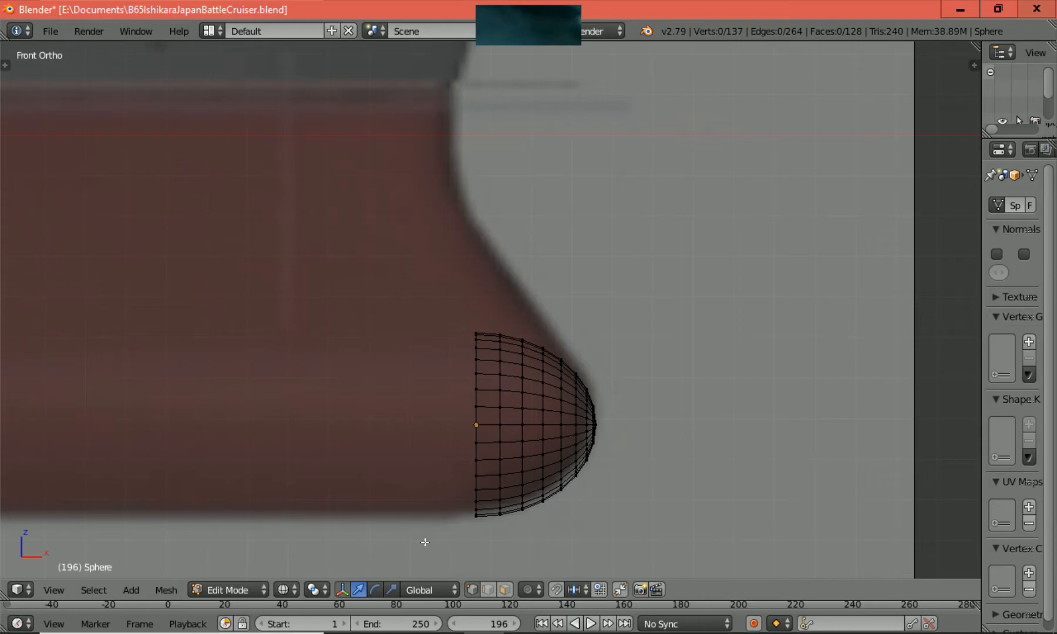
{"action": "key", "text": "b"}
{"action": "left_click_drag", "start_coordinate": [425, 541], "coordinate": [613, 260]}
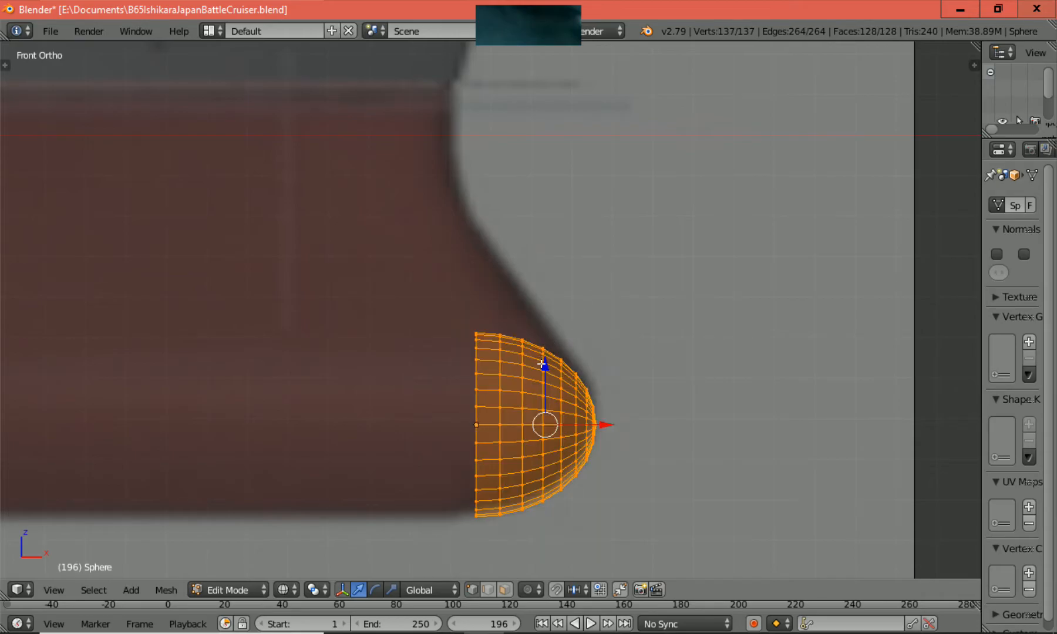
{"action": "left_click_drag", "start_coordinate": [543, 365], "coordinate": [542, 360]}
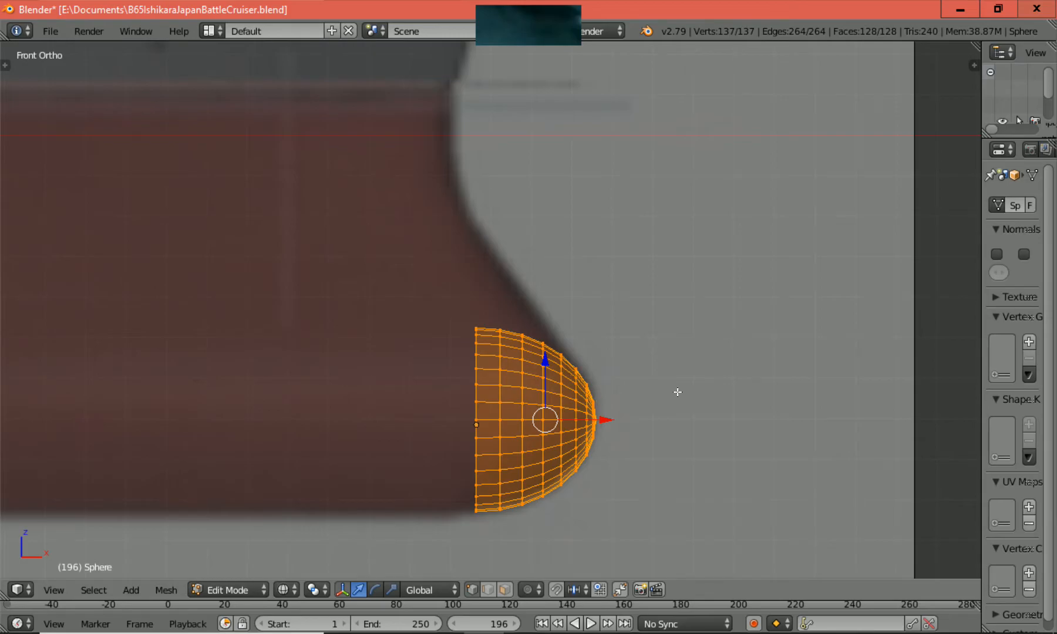
{"action": "key", "text": "a"}
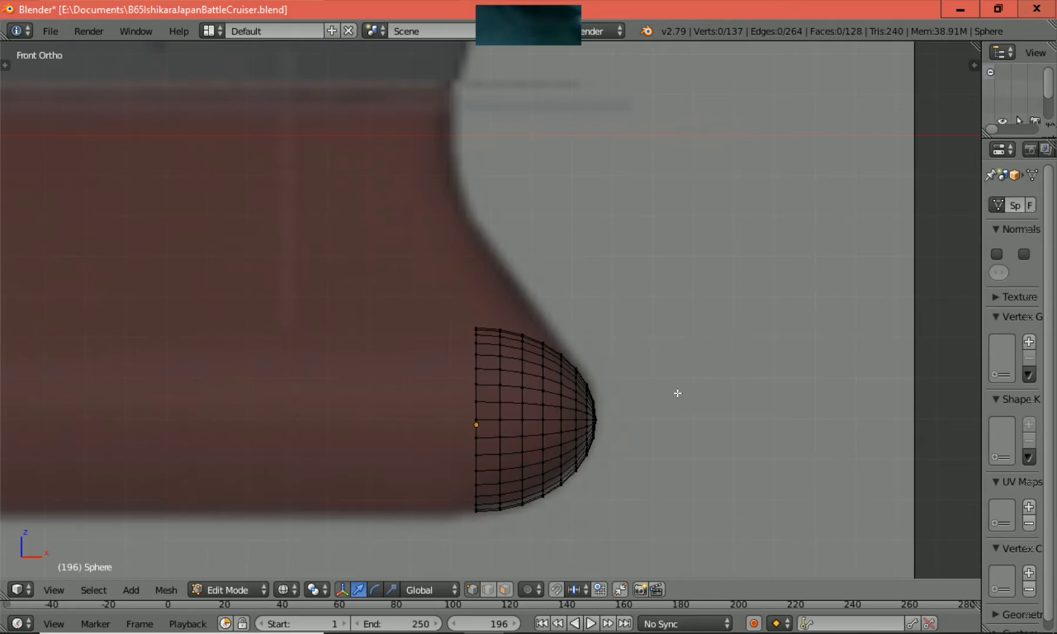
Examine the raised quarter sphere at an angle and in right view, and compare it with the bow profile in front view.
{"action": "middle_click_drag", "start_coordinate": [622, 393], "coordinate": [425, 443]}
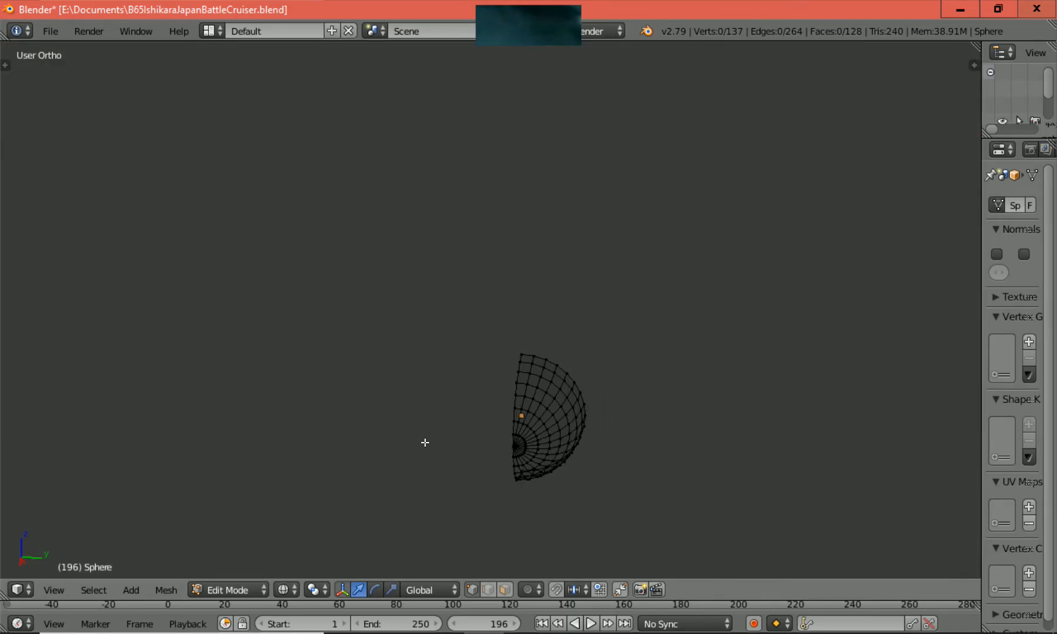
{"action": "scroll", "coordinate": [422, 446], "scroll_direction": "up", "scroll_amount": 3}
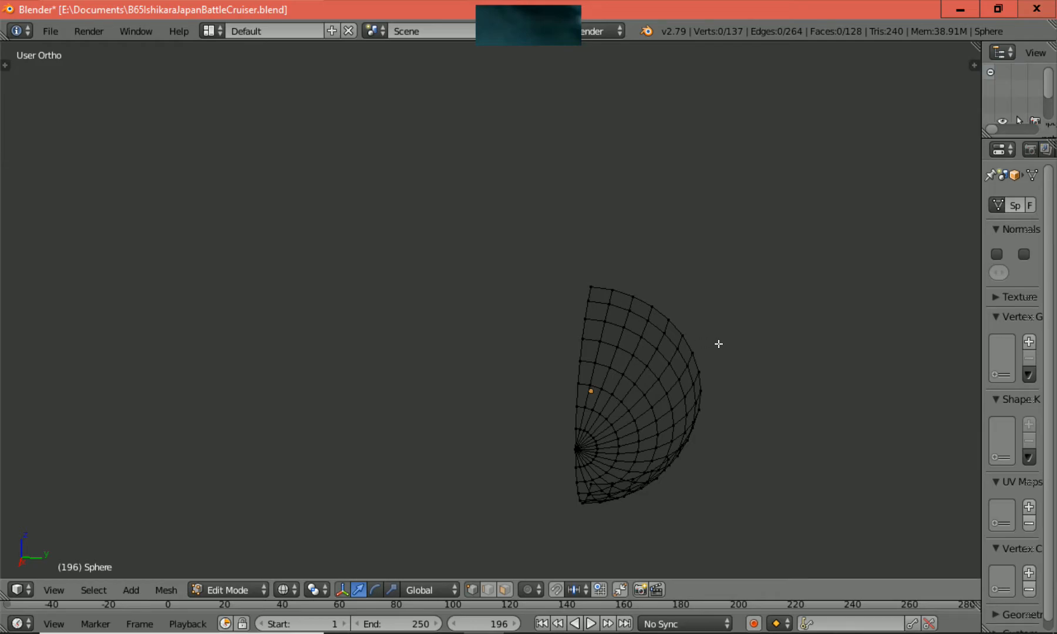
{"action": "middle_click_drag", "start_coordinate": [723, 348], "coordinate": [757, 348]}
{"action": "key", "text": "KP_1"}
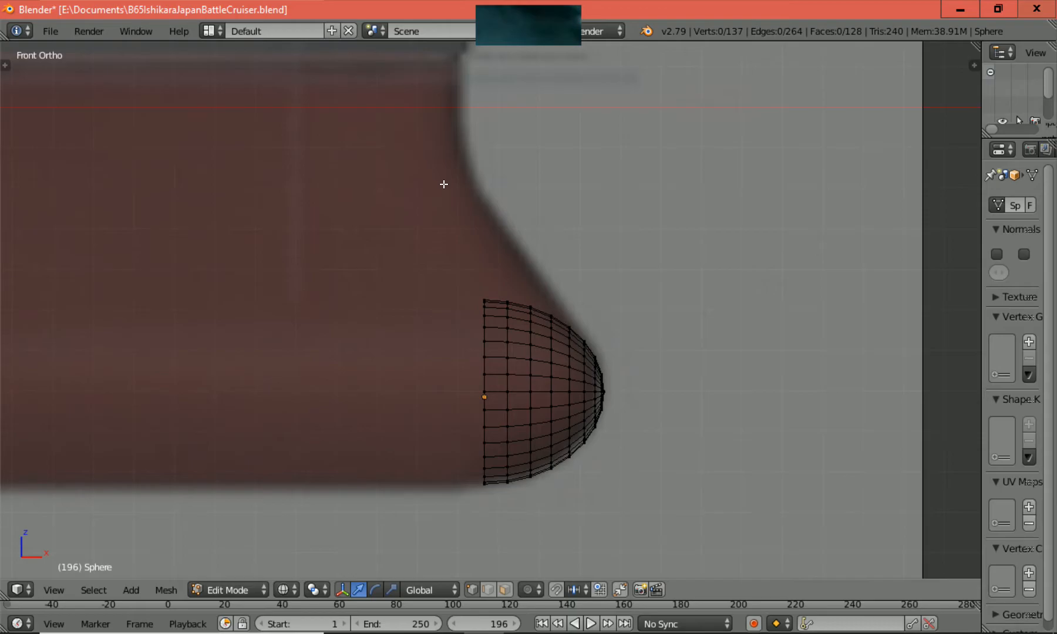
{"action": "scroll", "coordinate": [460, 210], "scroll_direction": "down", "scroll_amount": 1}
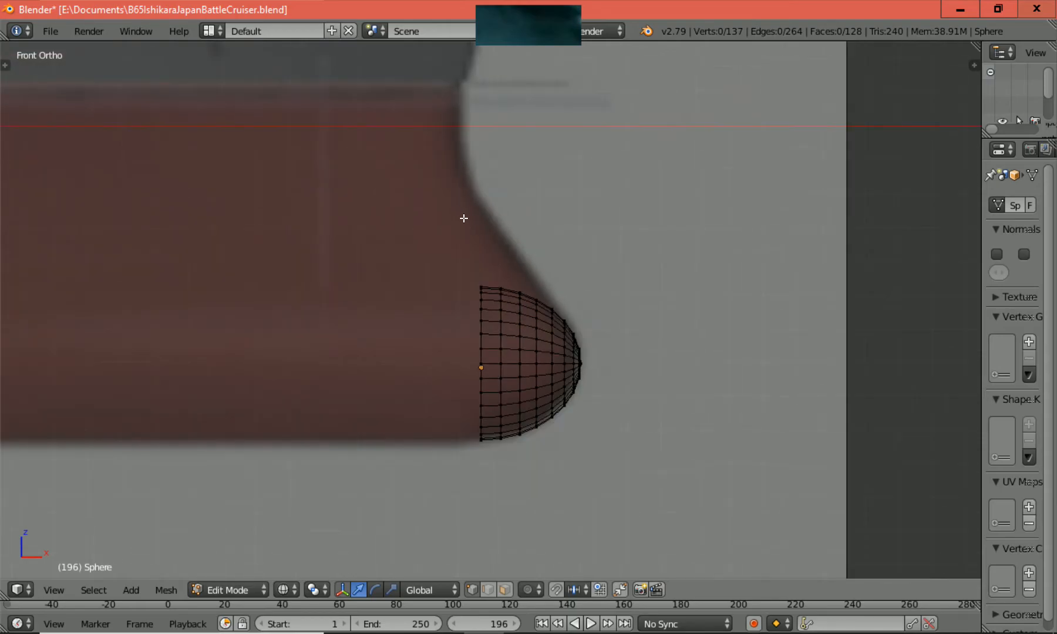
{"action": "scroll", "coordinate": [463, 218], "scroll_direction": "down", "scroll_amount": 2}
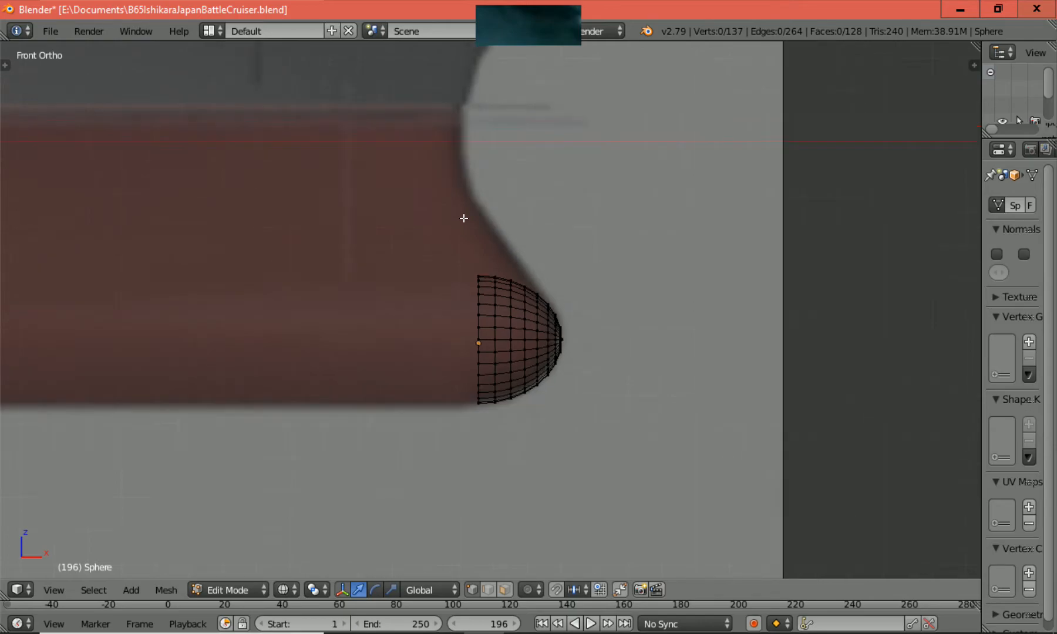
{"action": "scroll", "coordinate": [464, 217], "scroll_direction": "up", "scroll_amount": 3, "text": "shift"}
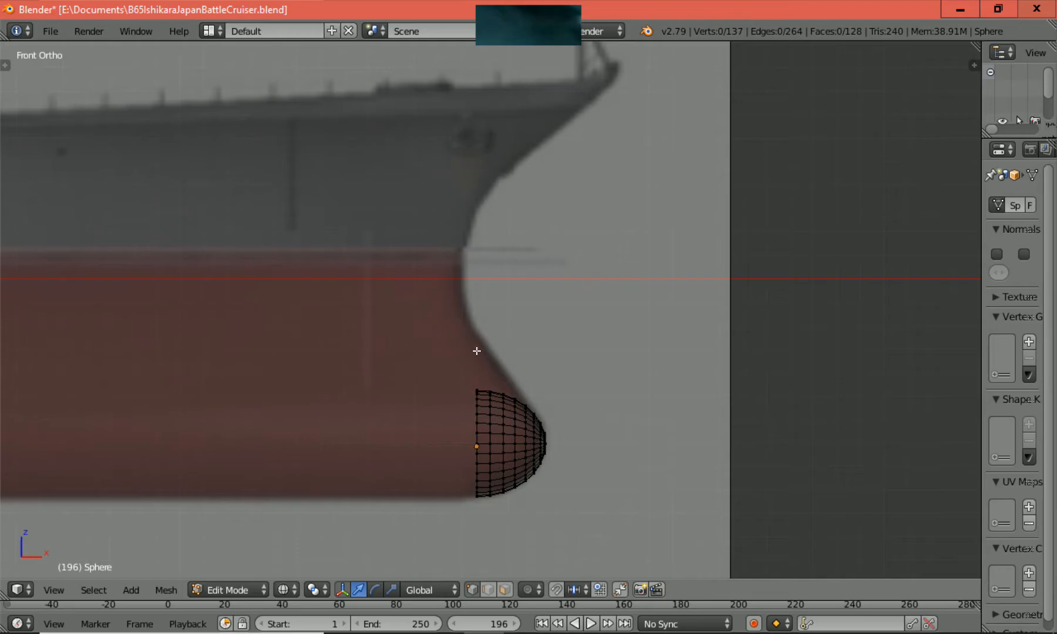
{"action": "scroll", "coordinate": [514, 419], "scroll_direction": "up", "scroll_amount": 4}
{"action": "scroll", "coordinate": [516, 415], "scroll_direction": "up", "scroll_amount": 1}
{"action": "scroll", "coordinate": [515, 415], "scroll_direction": "down", "scroll_amount": 2}
{"action": "scroll", "coordinate": [609, 410], "scroll_direction": "down", "scroll_amount": 2}
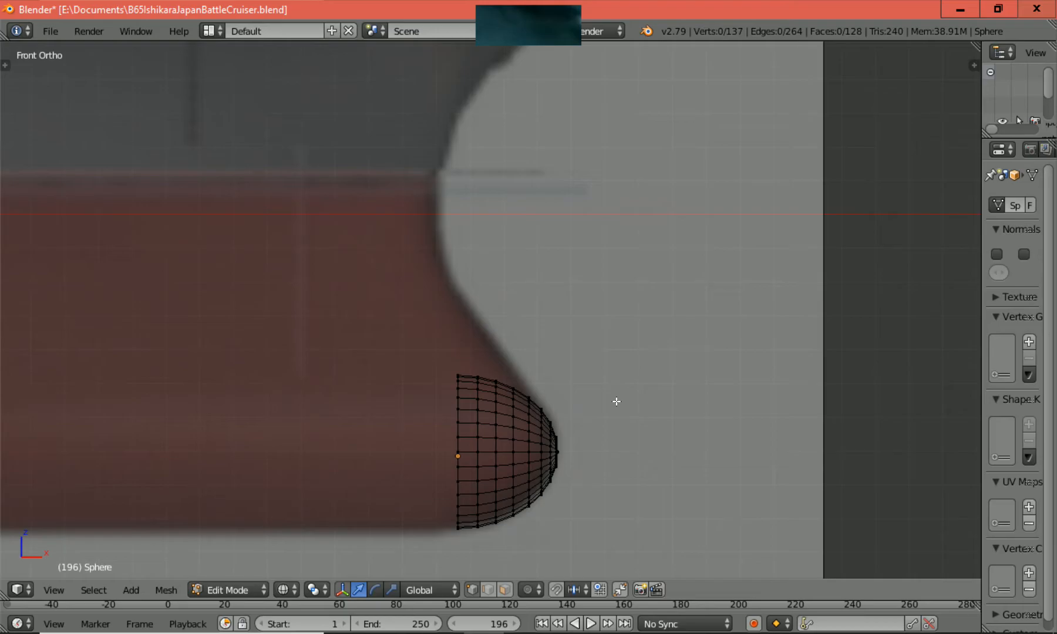
{"action": "key", "text": "KP_3"}
{"action": "scroll", "coordinate": [655, 356], "scroll_direction": "up", "scroll_amount": 2}
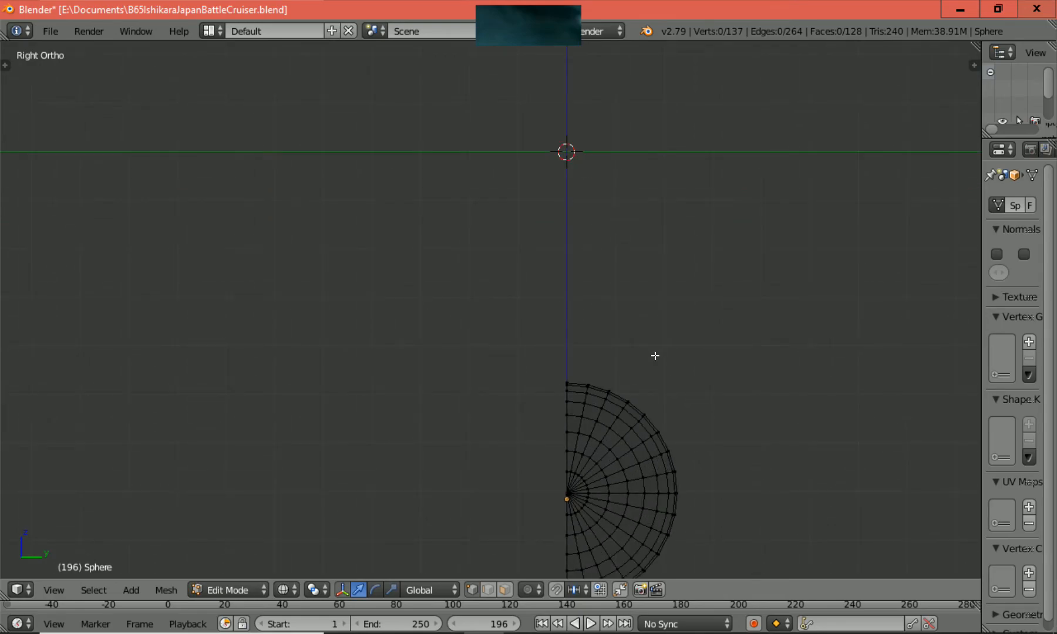
{"action": "key", "text": "KP_1"}
{"action": "scroll", "coordinate": [655, 356], "scroll_direction": "up", "scroll_amount": 2}
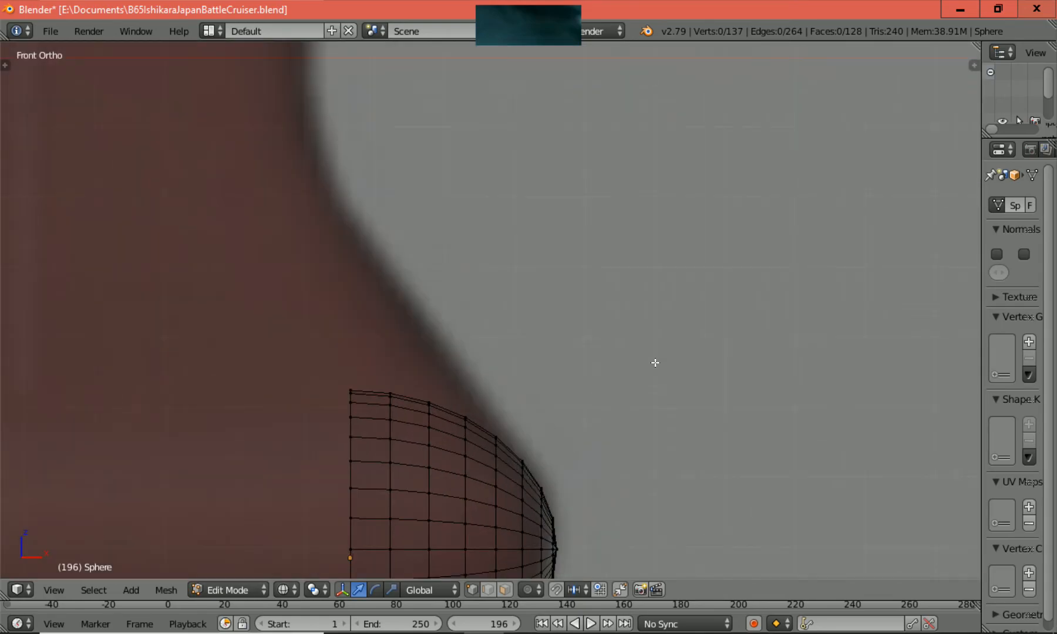
Switch to solid shading and select the sphere's upper outline vertex where the blueprint's sloping bow line meets the bulb.
{"action": "key", "text": "z"}
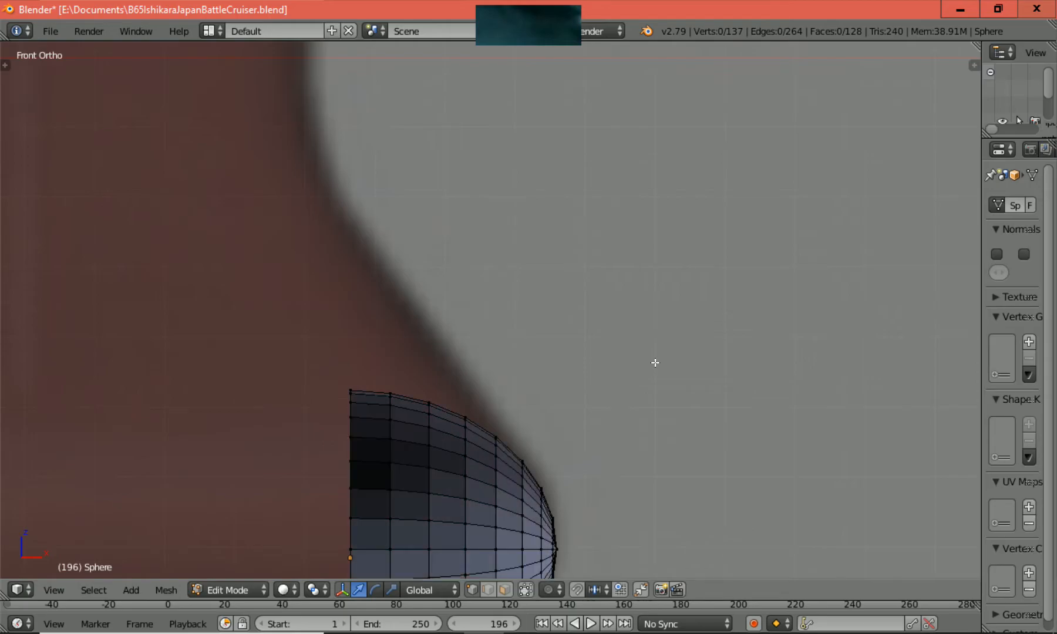
{"action": "scroll", "coordinate": [655, 363], "scroll_direction": "up", "scroll_amount": 1}
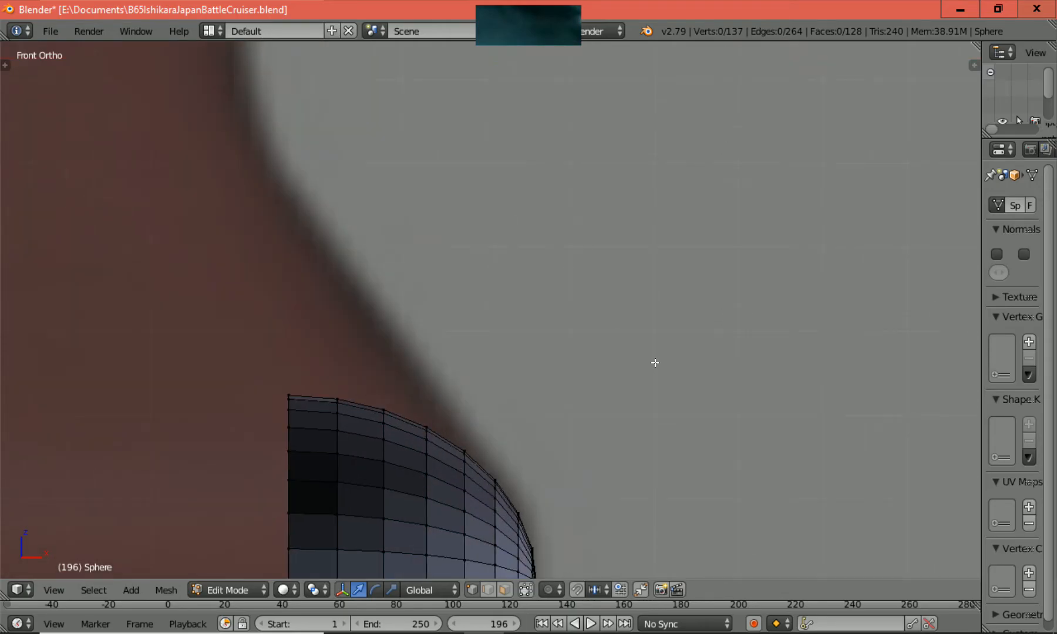
{"action": "scroll", "coordinate": [657, 361], "scroll_direction": "down", "scroll_amount": 7, "text": "shift"}
{"action": "scroll", "coordinate": [659, 361], "scroll_direction": "up", "scroll_amount": 1}
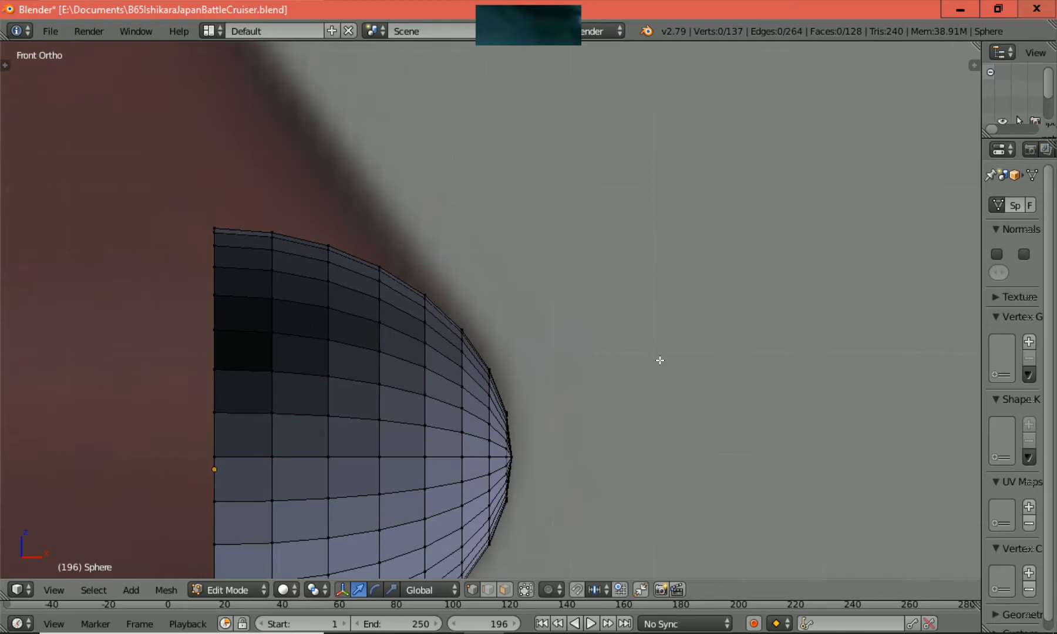
{"action": "scroll", "coordinate": [660, 360], "scroll_direction": "up", "scroll_amount": 1, "text": "shift"}
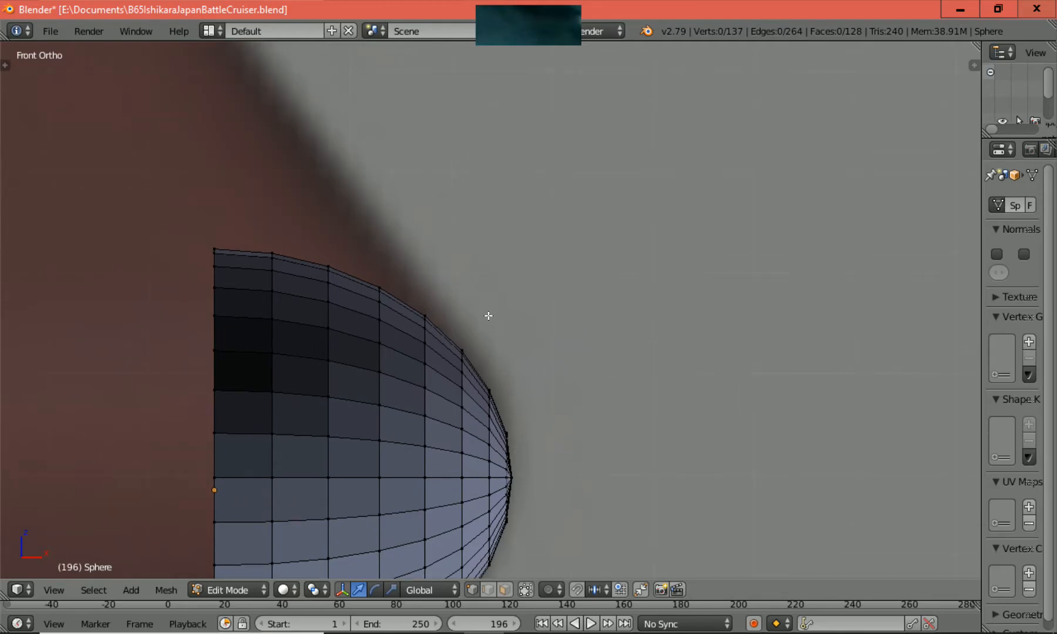
{"action": "right_click", "coordinate": [424, 312]}
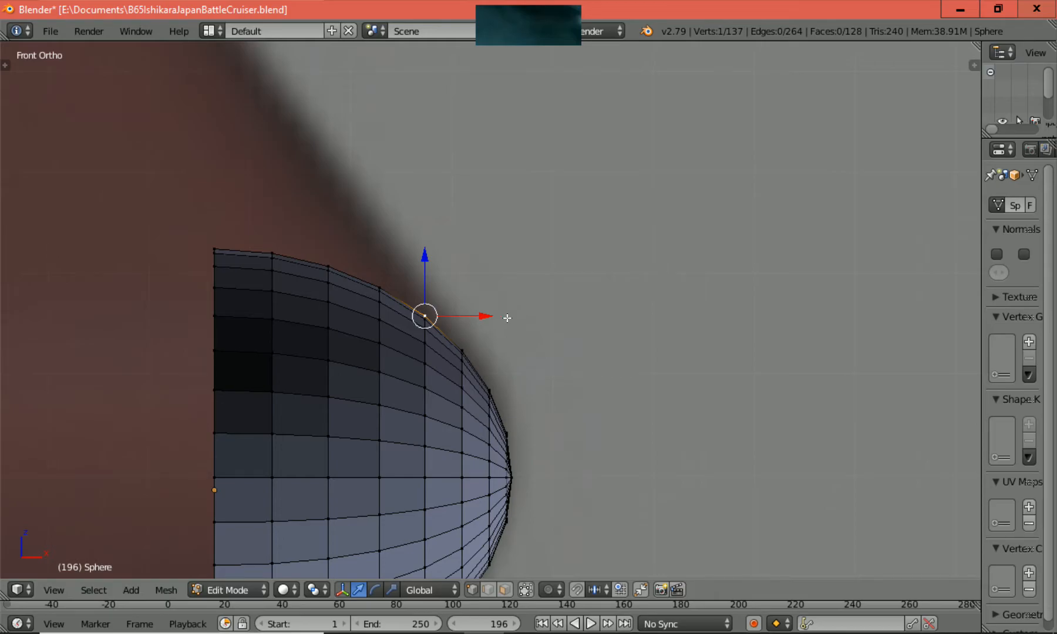
{"action": "scroll", "coordinate": [507, 318], "scroll_direction": "up", "scroll_amount": 6, "text": "shift"}
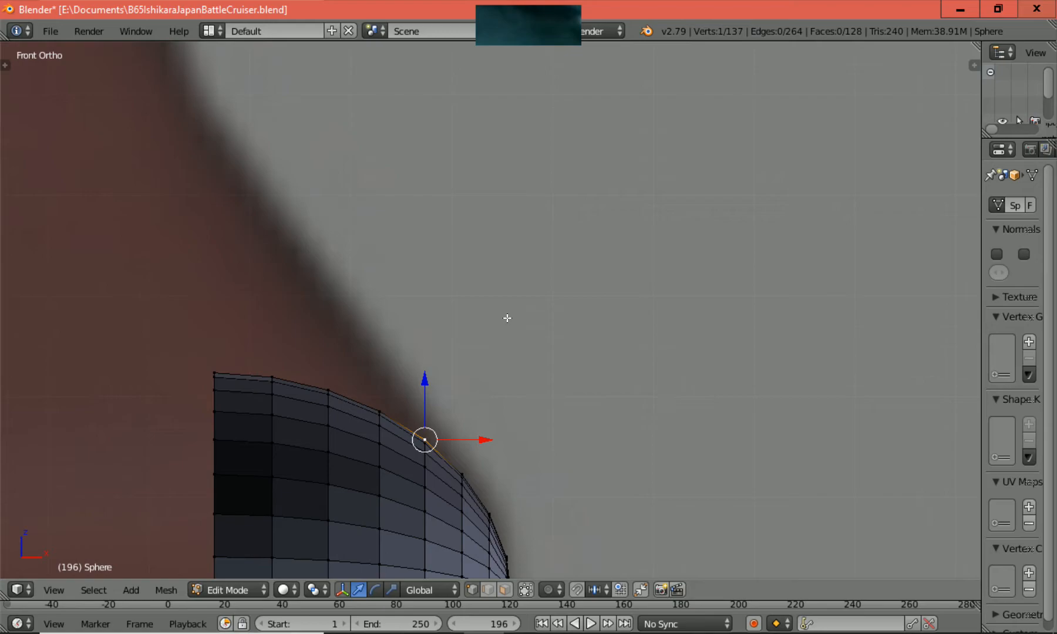
Try the edge and face selection modes and return to vertex selection.
{"action": "left_click", "coordinate": [484, 592]}
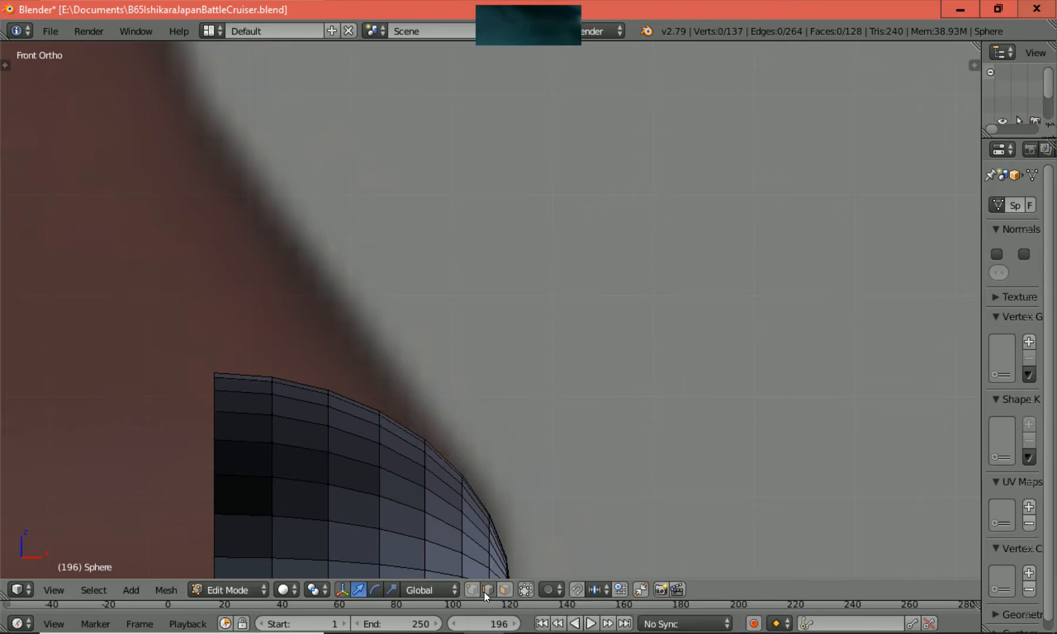
{"action": "left_click", "coordinate": [502, 593]}
{"action": "left_click", "coordinate": [474, 595]}
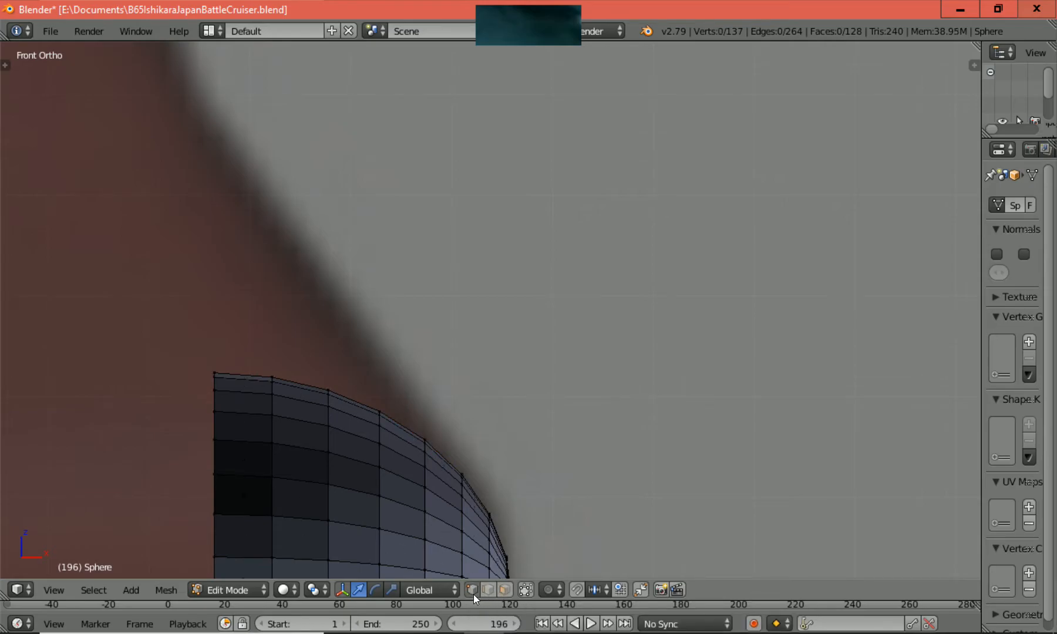
Extrude the upper outline vertex upward along Z and shift it aft along X onto the blueprint's sloping bow line.
{"action": "right_click", "coordinate": [422, 435]}
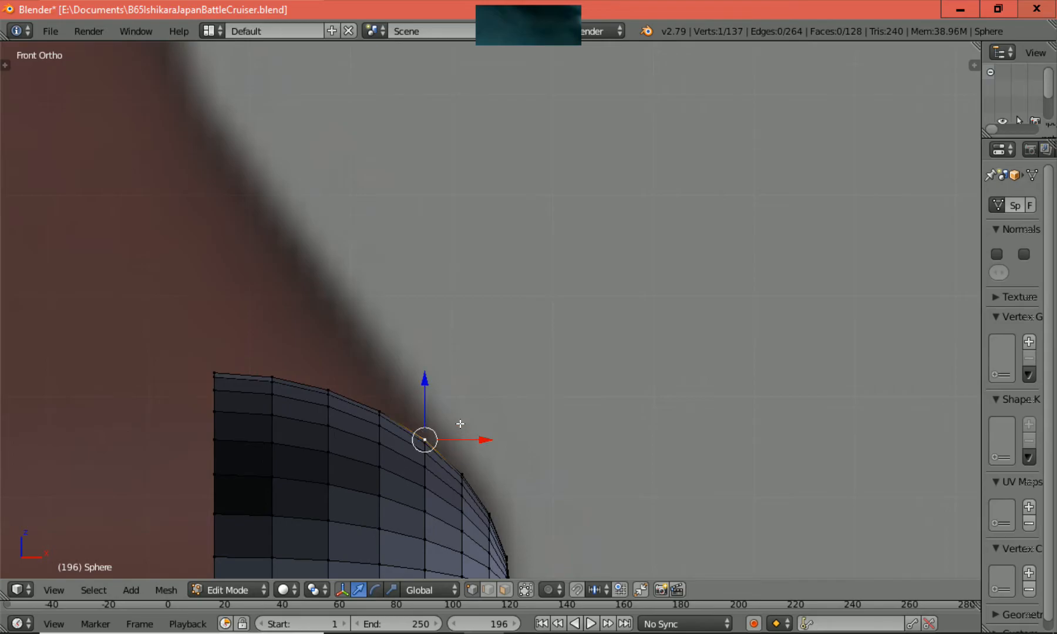
{"action": "key", "text": "e"}
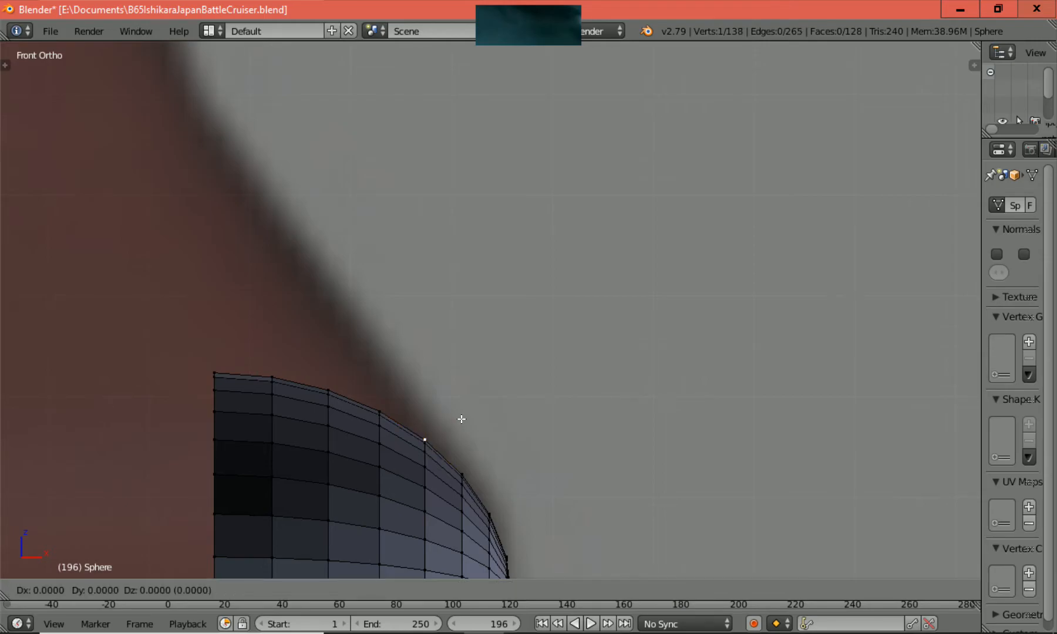
{"action": "key", "text": "z"}
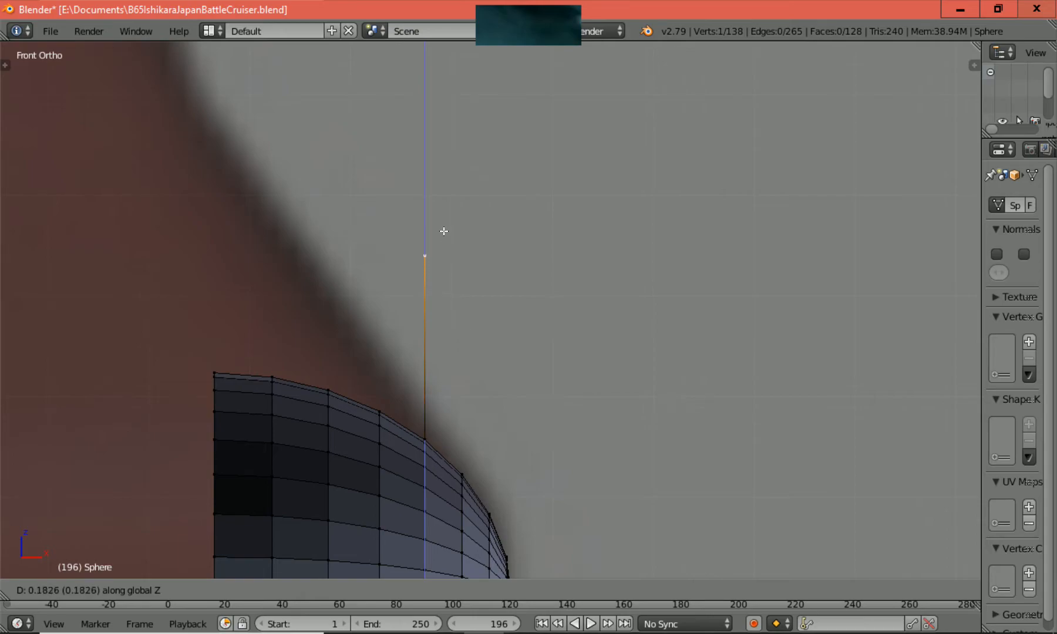
{"action": "left_click", "coordinate": [442, 176]}
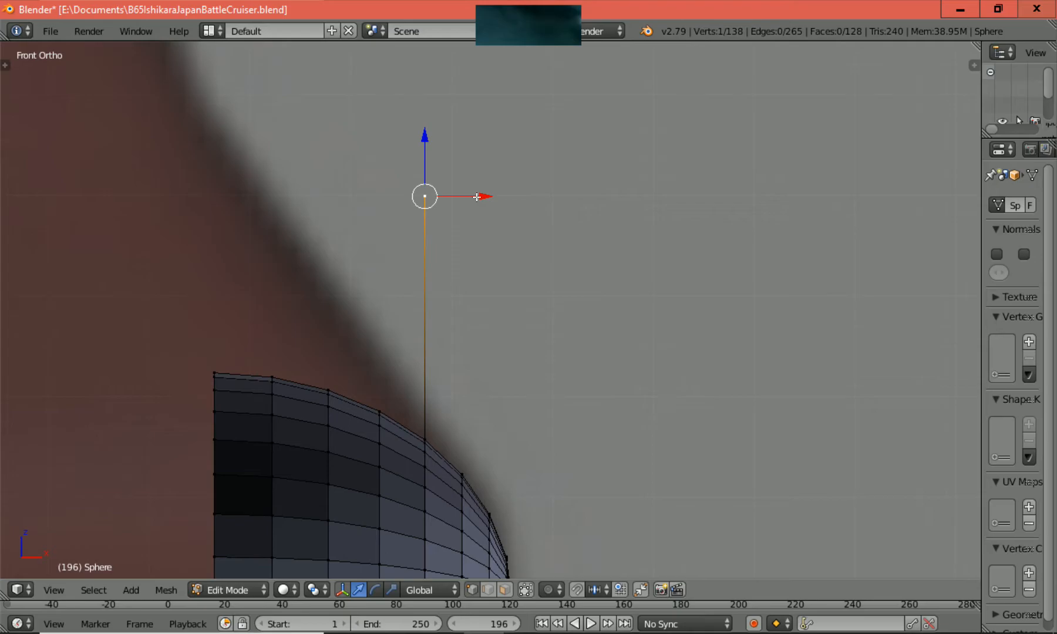
{"action": "left_click_drag", "start_coordinate": [478, 196], "coordinate": [290, 207]}
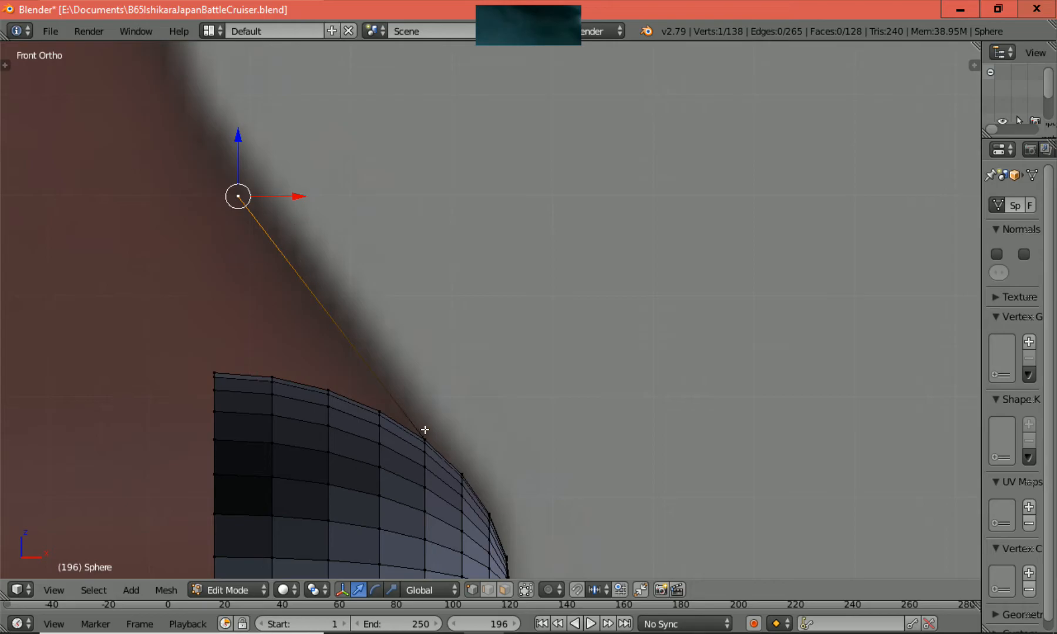
{"action": "left_click_drag", "start_coordinate": [297, 194], "coordinate": [299, 196]}
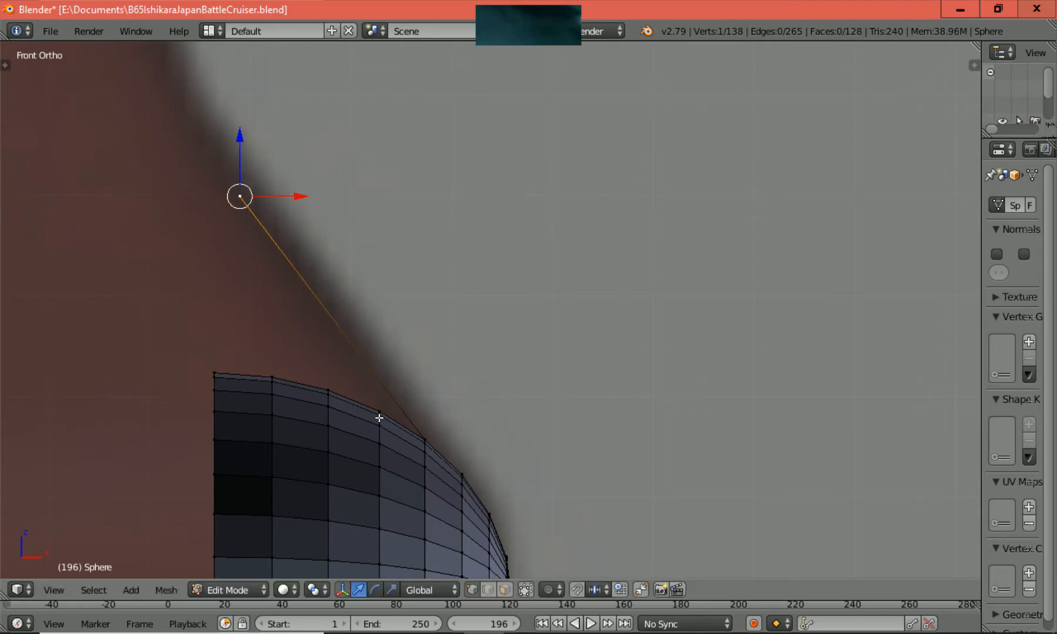
Check the extruded bow edge against the bow profile up to the waterline in front view, and inspect it at an angle.
{"action": "scroll", "coordinate": [306, 286], "scroll_direction": "down", "scroll_amount": 8}
{"action": "scroll", "coordinate": [306, 286], "scroll_direction": "up", "scroll_amount": 3}
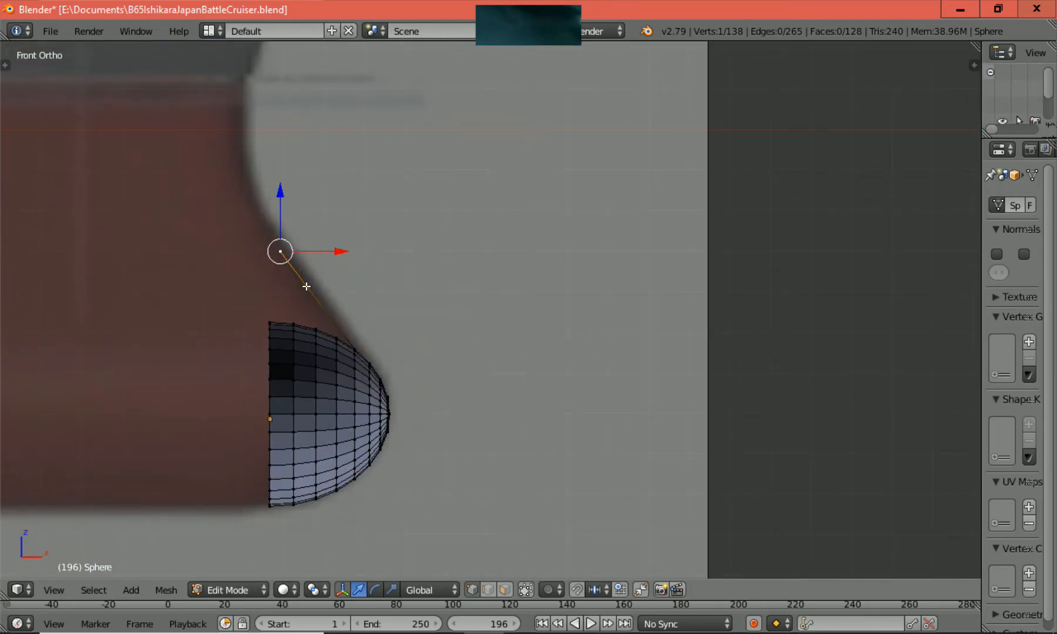
{"action": "scroll", "coordinate": [308, 288], "scroll_direction": "up", "scroll_amount": 4, "text": "shift"}
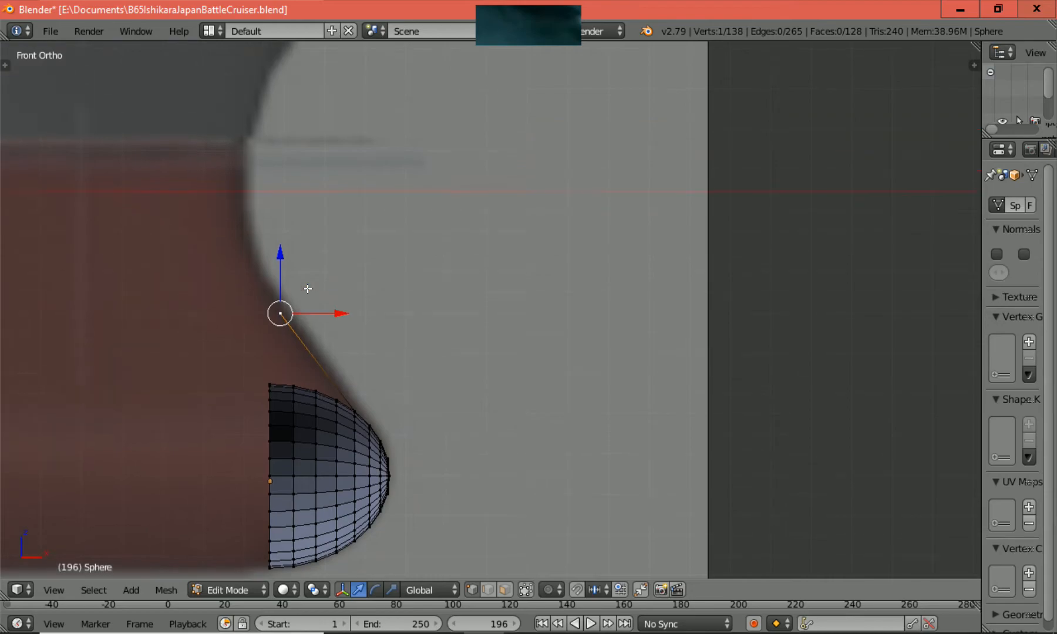
{"action": "scroll", "coordinate": [307, 288], "scroll_direction": "up", "scroll_amount": 7, "text": "ctrl"}
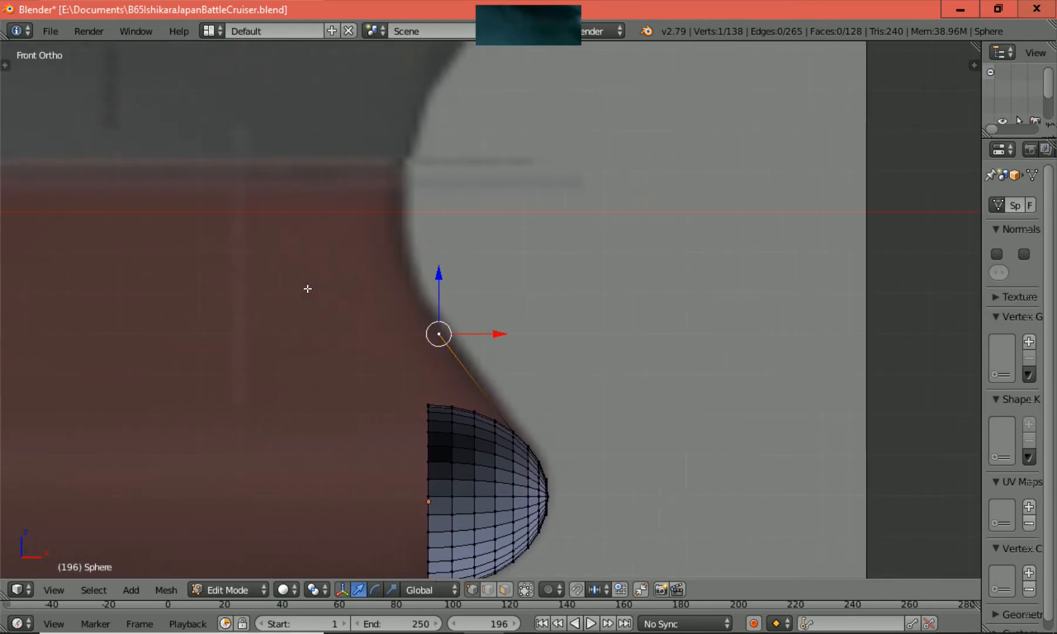
{"action": "scroll", "coordinate": [307, 288], "scroll_direction": "up", "scroll_amount": 1}
{"action": "scroll", "coordinate": [307, 288], "scroll_direction": "up", "scroll_amount": 2}
{"action": "scroll", "coordinate": [307, 289], "scroll_direction": "down", "scroll_amount": 2}
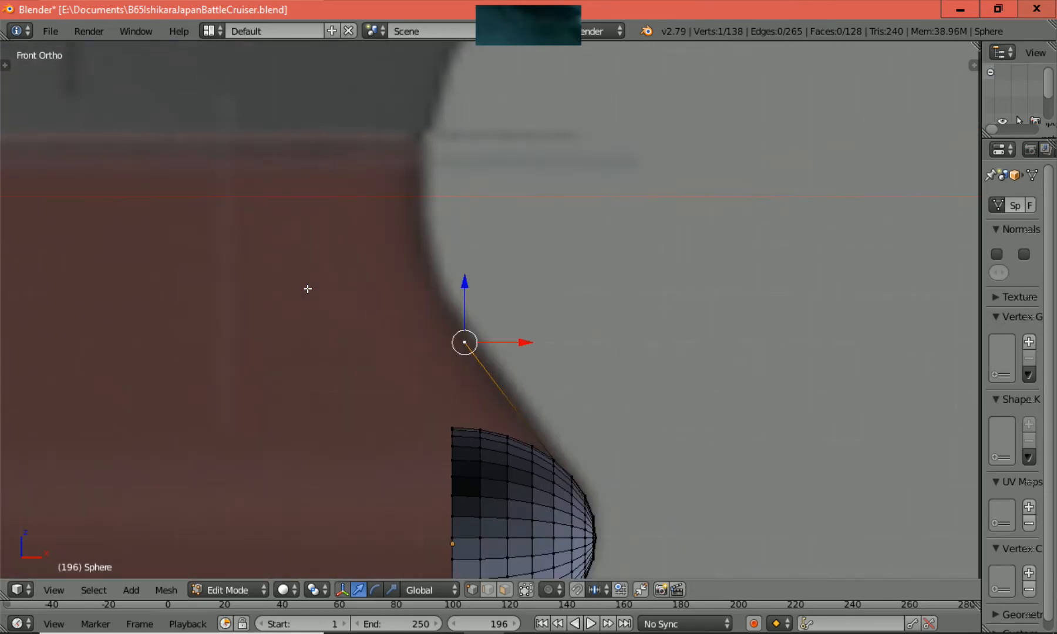
{"action": "scroll", "coordinate": [307, 289], "scroll_direction": "down", "scroll_amount": 1}
{"action": "middle_click_drag", "start_coordinate": [306, 287], "coordinate": [106, 331]}
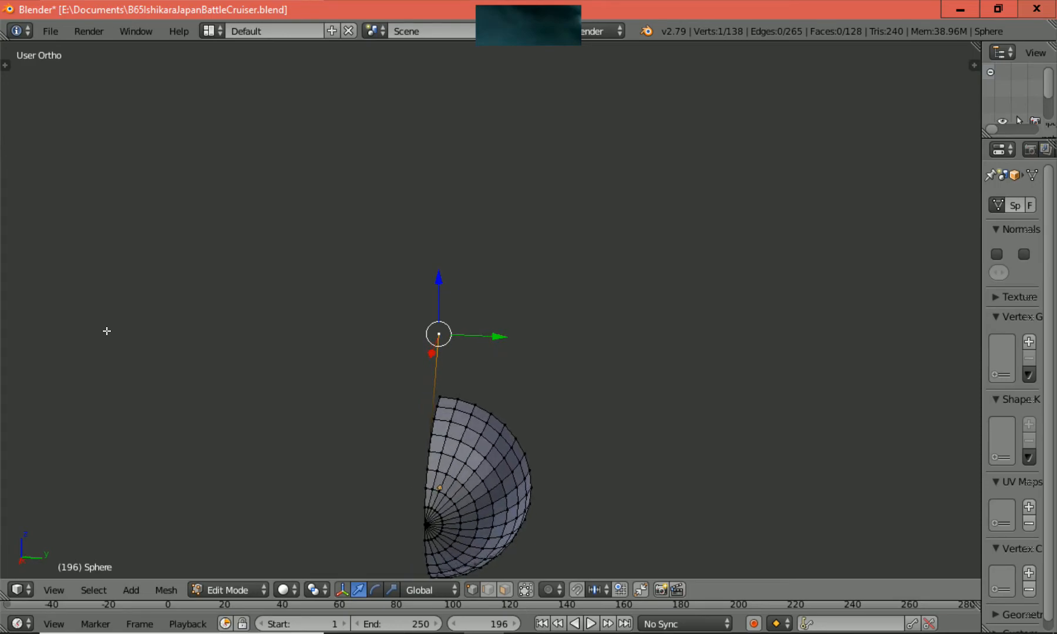
Deselect the extruded vertex and examine the bulb and bow edge against the blueprint's hull side in front view.
{"action": "scroll", "coordinate": [107, 332], "scroll_direction": "down", "scroll_amount": 2, "text": "shift"}
{"action": "scroll", "coordinate": [107, 332], "scroll_direction": "up", "scroll_amount": 1}
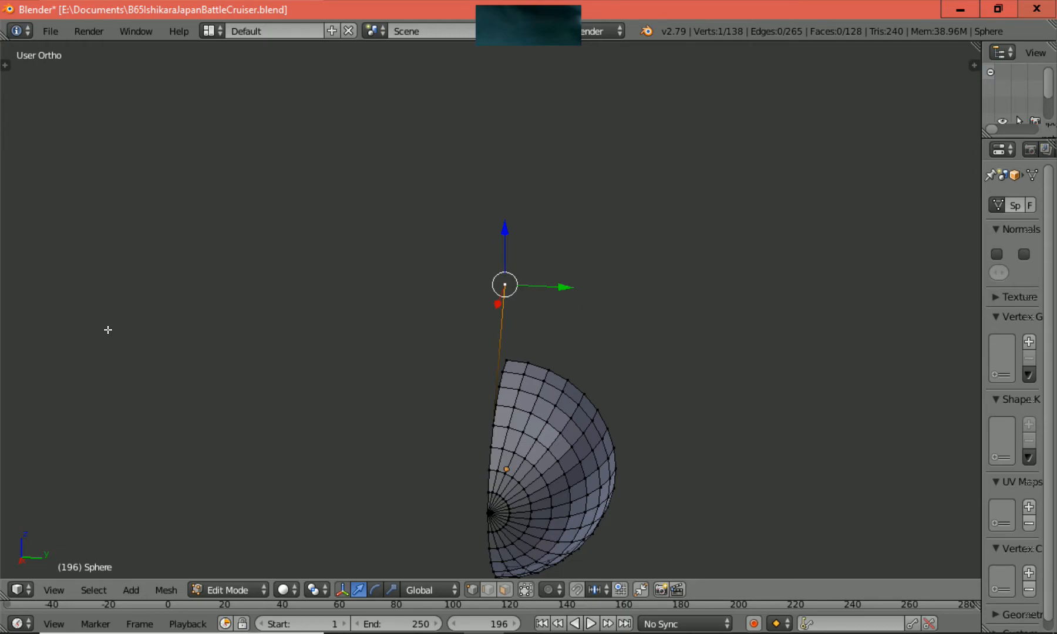
{"action": "scroll", "coordinate": [108, 330], "scroll_direction": "down", "scroll_amount": 3, "text": "ctrl"}
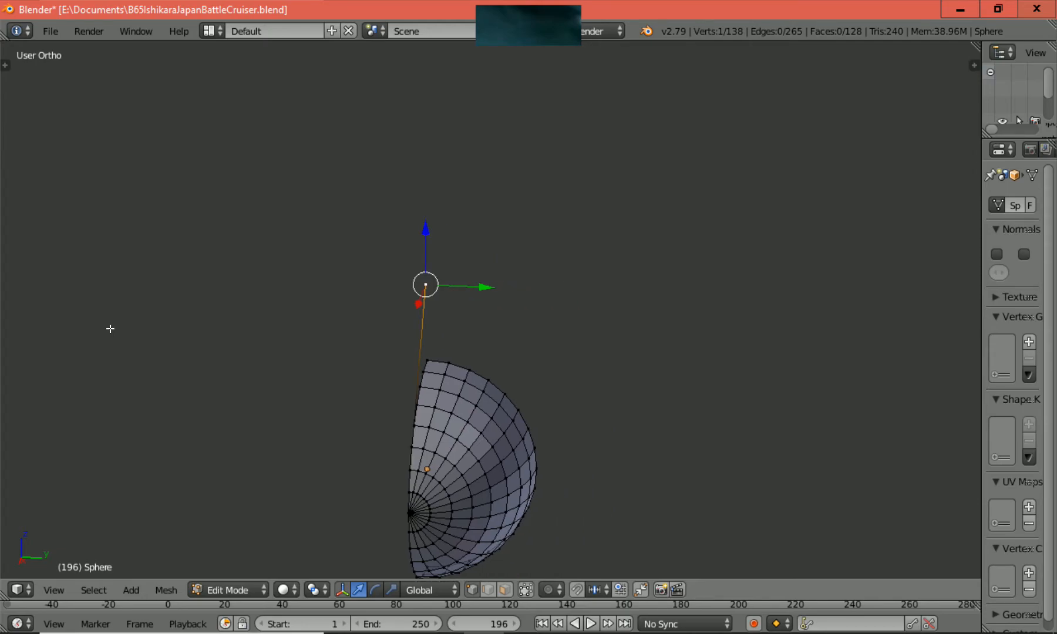
{"action": "key", "text": "a"}
{"action": "scroll", "coordinate": [109, 326], "scroll_direction": "up", "scroll_amount": 1}
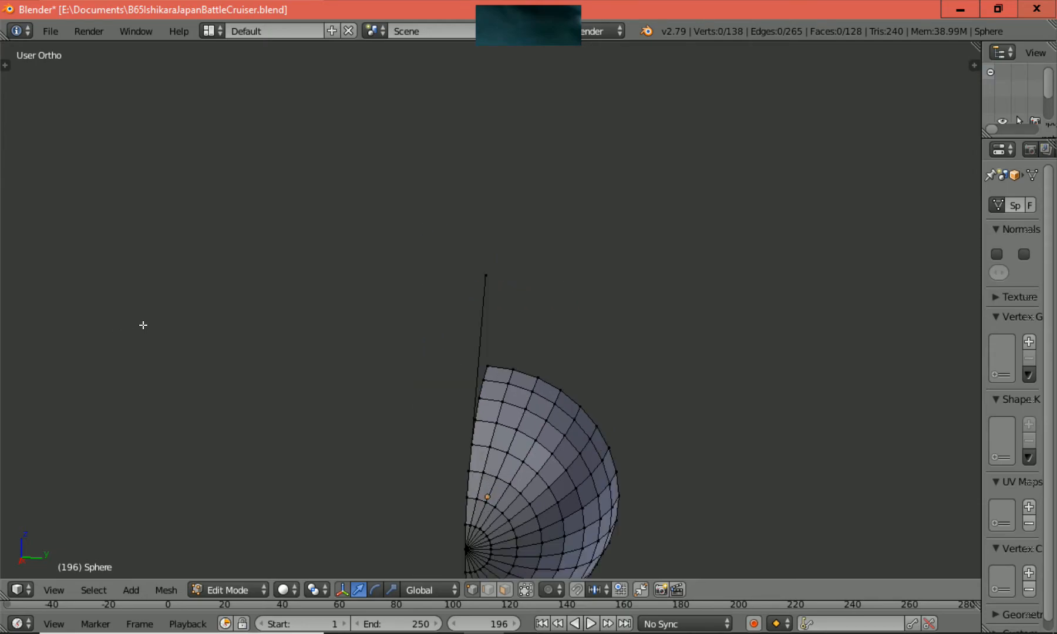
{"action": "middle_click_drag", "start_coordinate": [144, 327], "coordinate": [320, 350]}
{"action": "key", "text": "KP_1"}
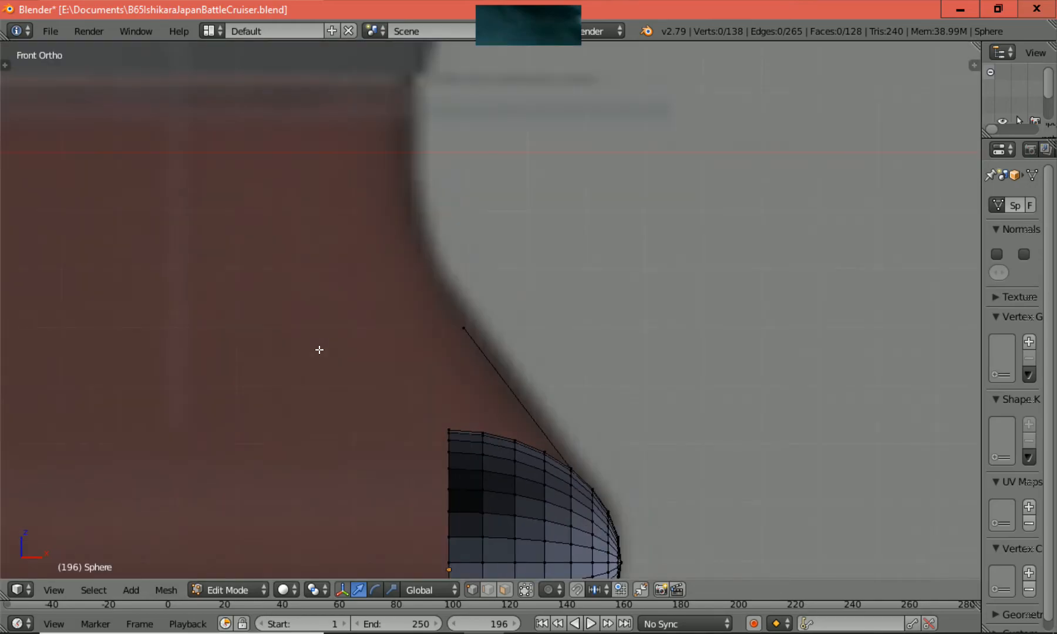
{"action": "scroll", "coordinate": [319, 350], "scroll_direction": "down", "scroll_amount": 8}
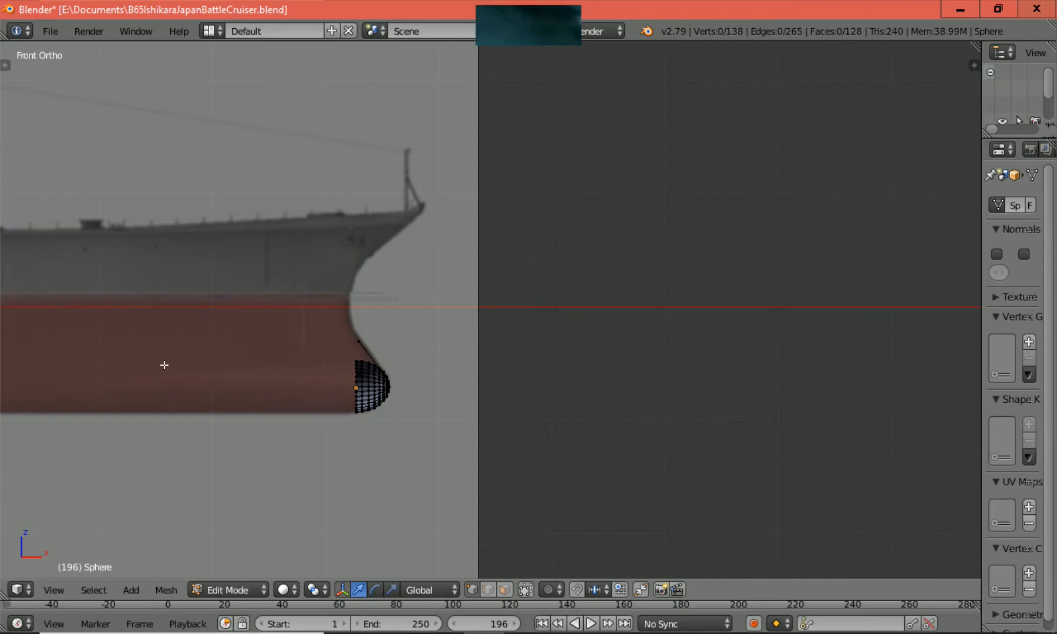
{"action": "scroll", "coordinate": [164, 366], "scroll_direction": "down", "scroll_amount": 8, "text": "ctrl"}
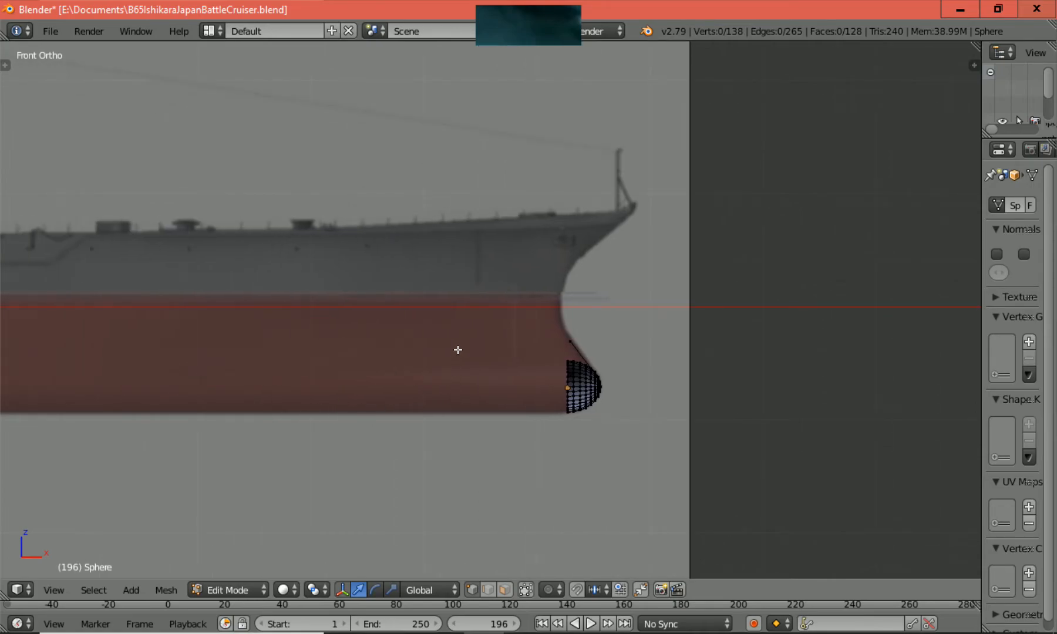
{"action": "scroll", "coordinate": [458, 349], "scroll_direction": "down", "scroll_amount": 5, "text": "ctrl"}
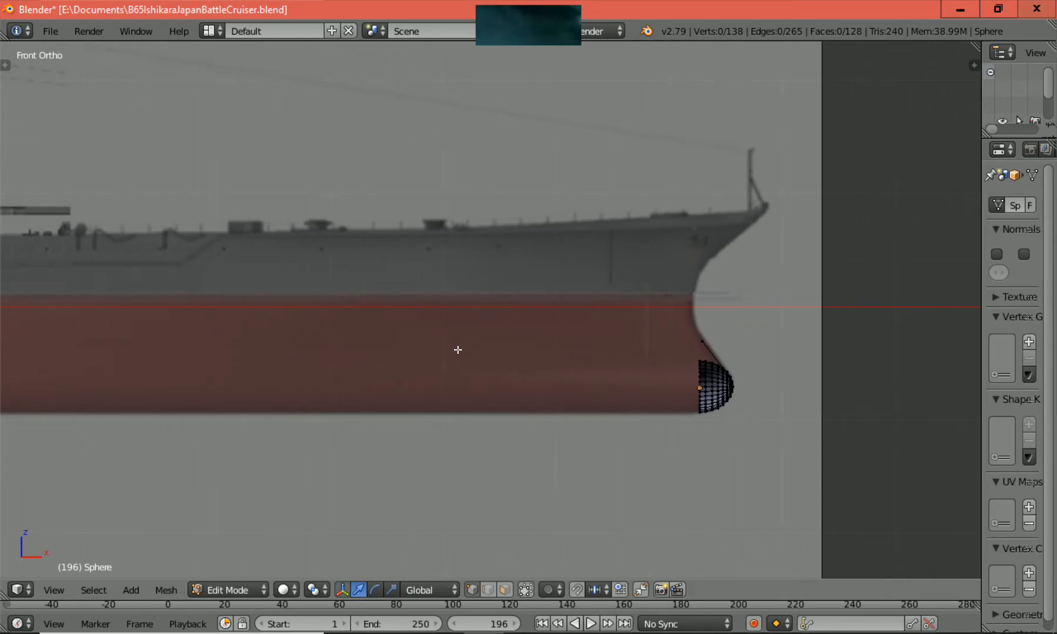
{"action": "scroll", "coordinate": [458, 349], "scroll_direction": "up", "scroll_amount": 4}
{"action": "scroll", "coordinate": [458, 349], "scroll_direction": "up", "scroll_amount": 8, "text": "ctrl"}
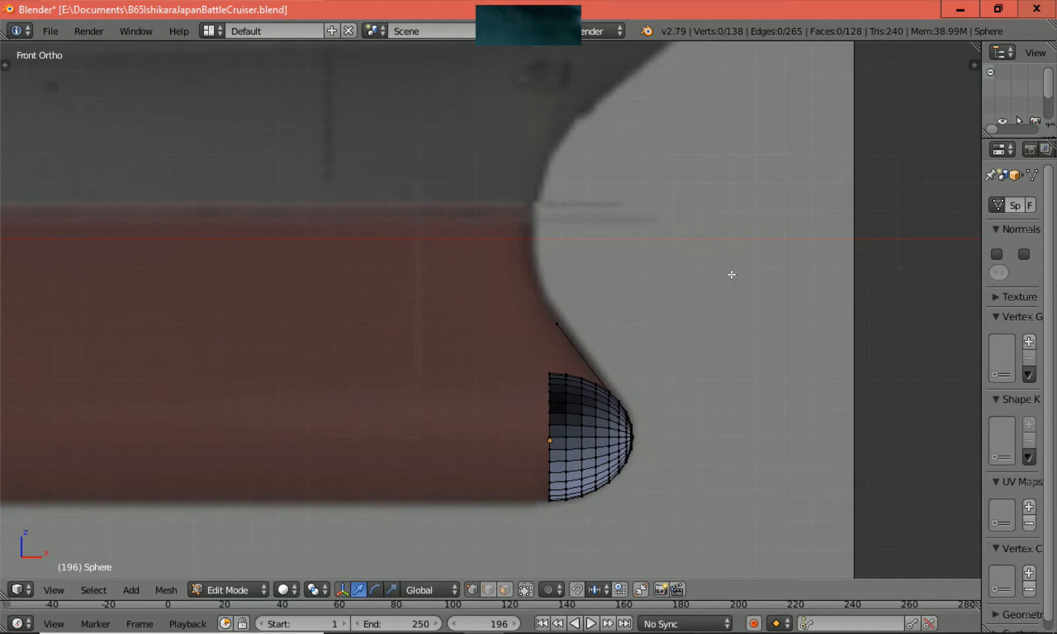
Switch to the desktop, open the AltShipsBook folder and look through its ship reference images.
{"action": "left_click", "coordinate": [967, 11]}
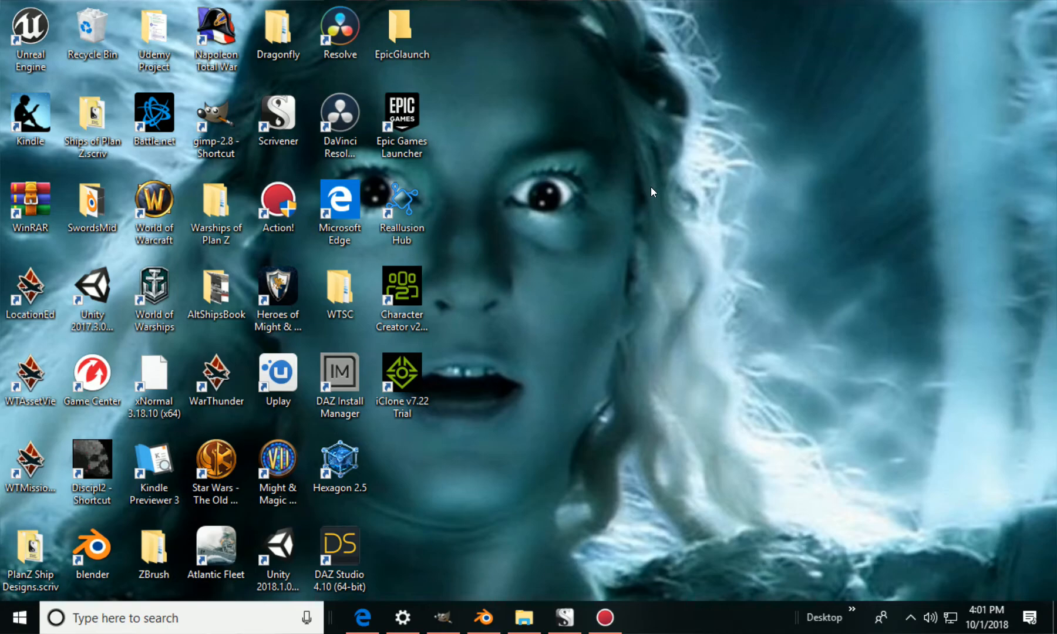
{"action": "double_click", "coordinate": [209, 288]}
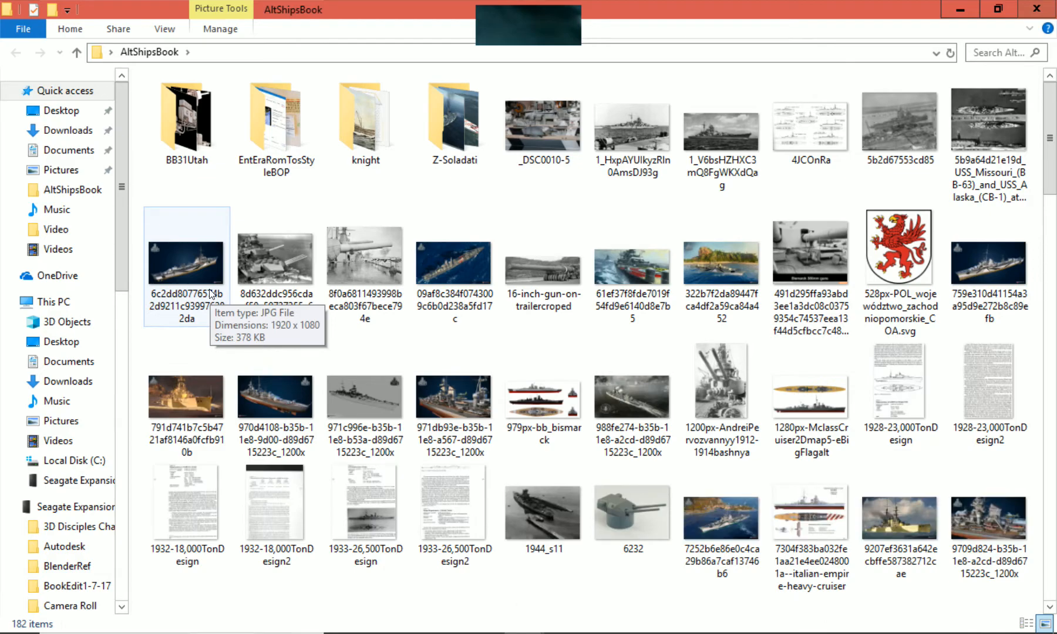
{"action": "scroll", "coordinate": [211, 294], "scroll_direction": "down", "scroll_amount": 3}
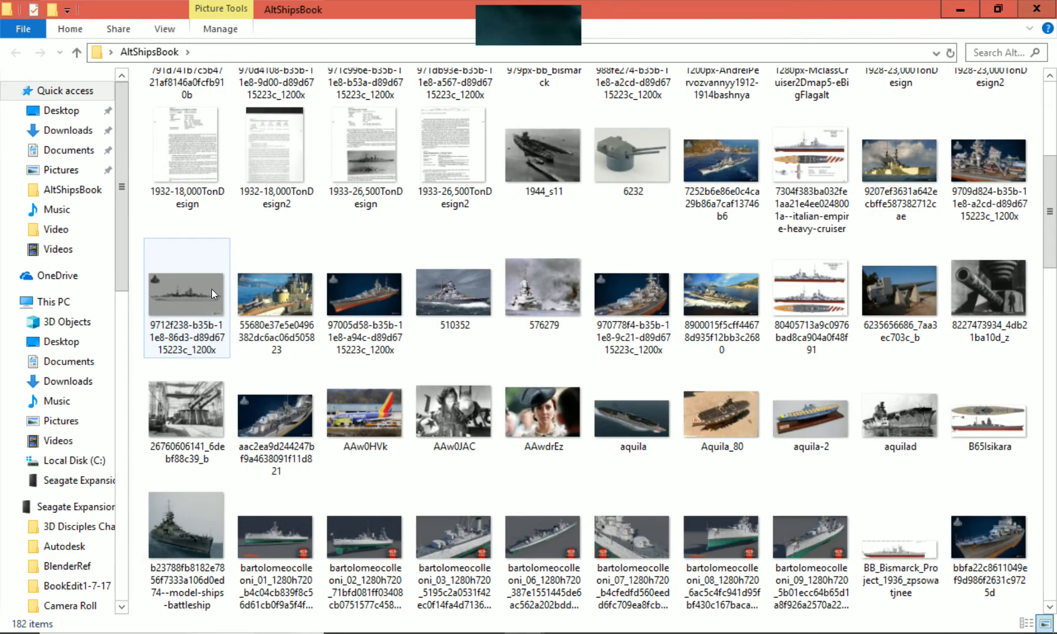
{"action": "scroll", "coordinate": [211, 290], "scroll_direction": "down", "scroll_amount": 3}
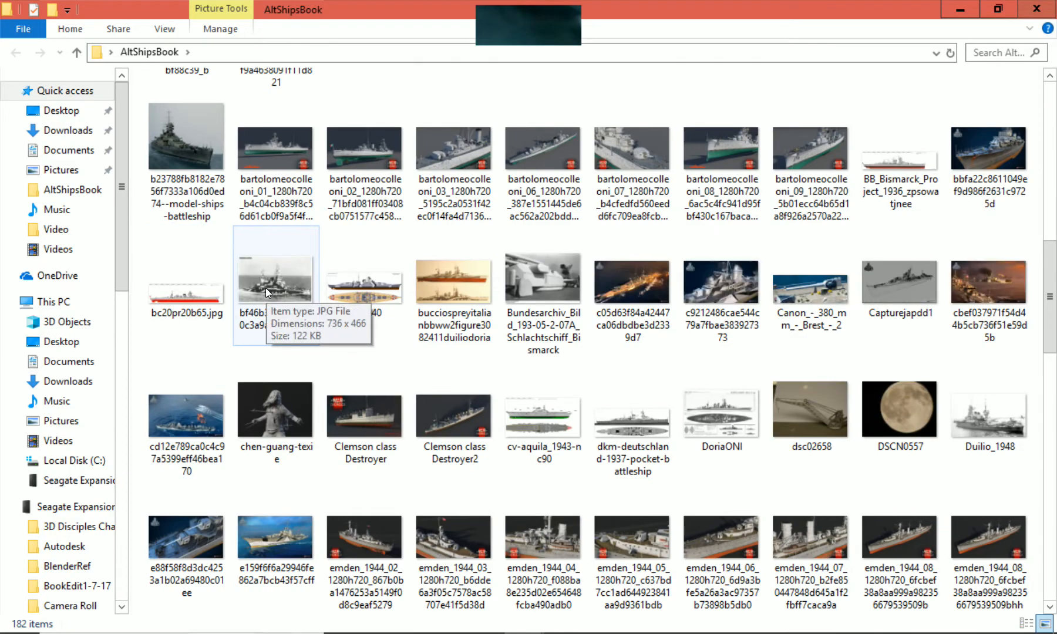
{"action": "scroll", "coordinate": [267, 289], "scroll_direction": "down", "scroll_amount": 5}
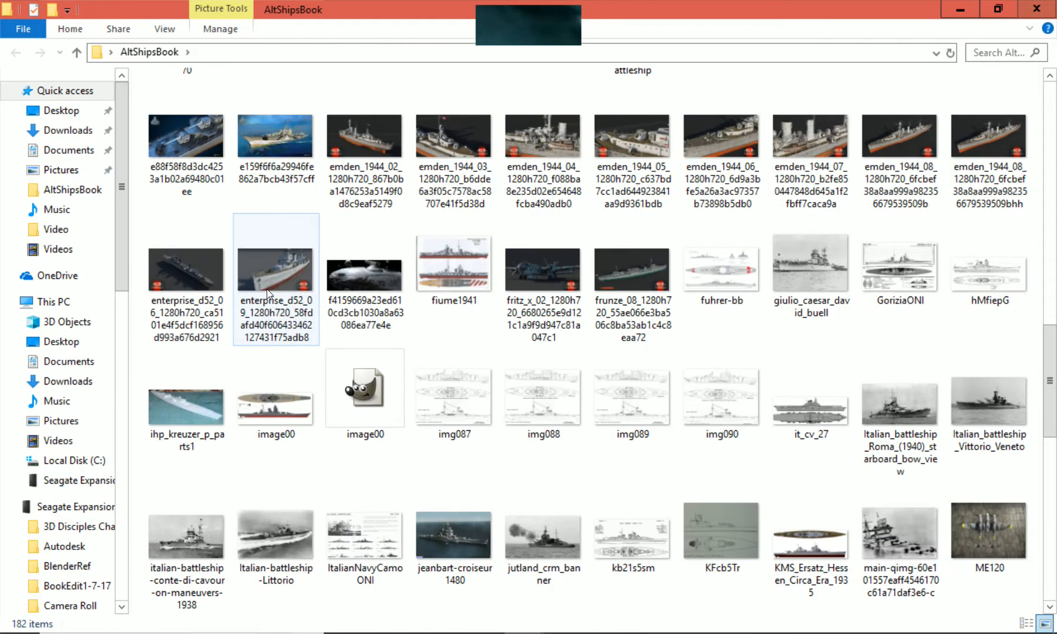
{"action": "scroll", "coordinate": [267, 294], "scroll_direction": "down", "scroll_amount": 5}
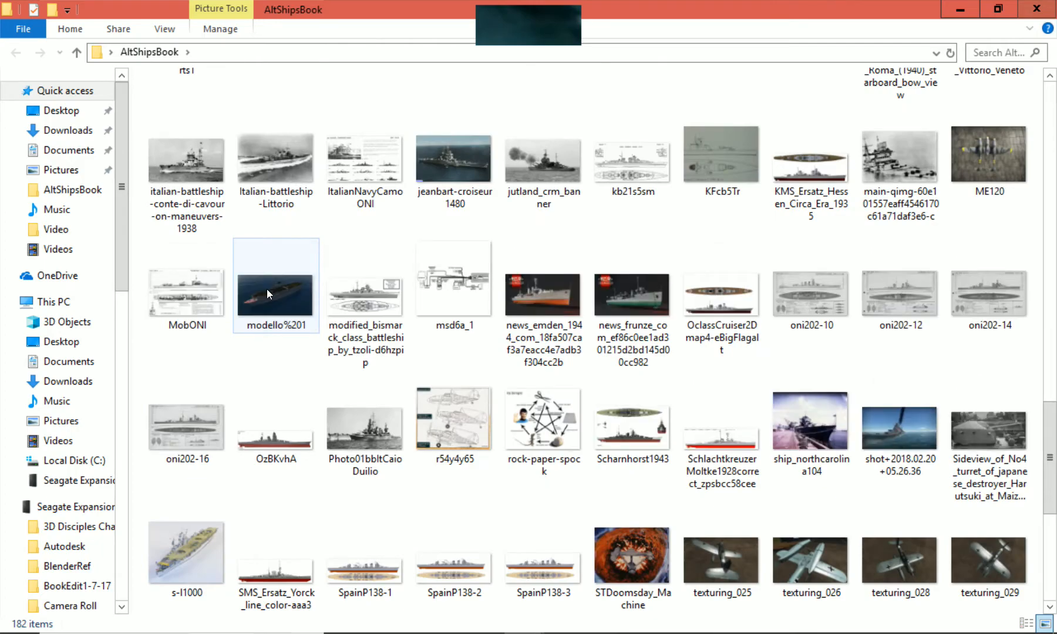
{"action": "scroll", "coordinate": [266, 289], "scroll_direction": "down", "scroll_amount": 5}
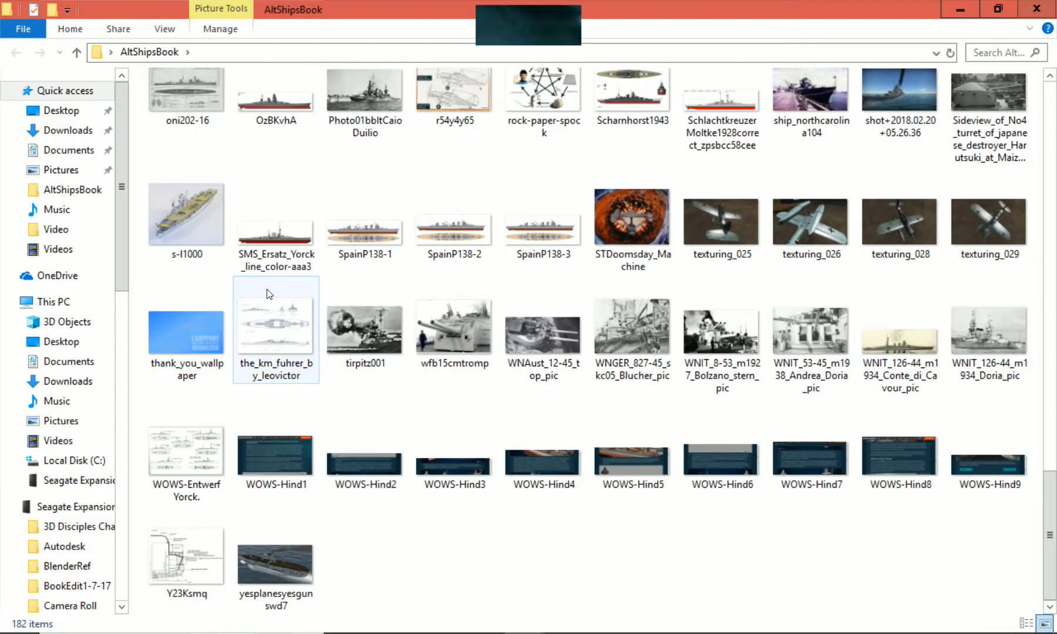
{"action": "scroll", "coordinate": [268, 294], "scroll_direction": "up", "scroll_amount": 4}
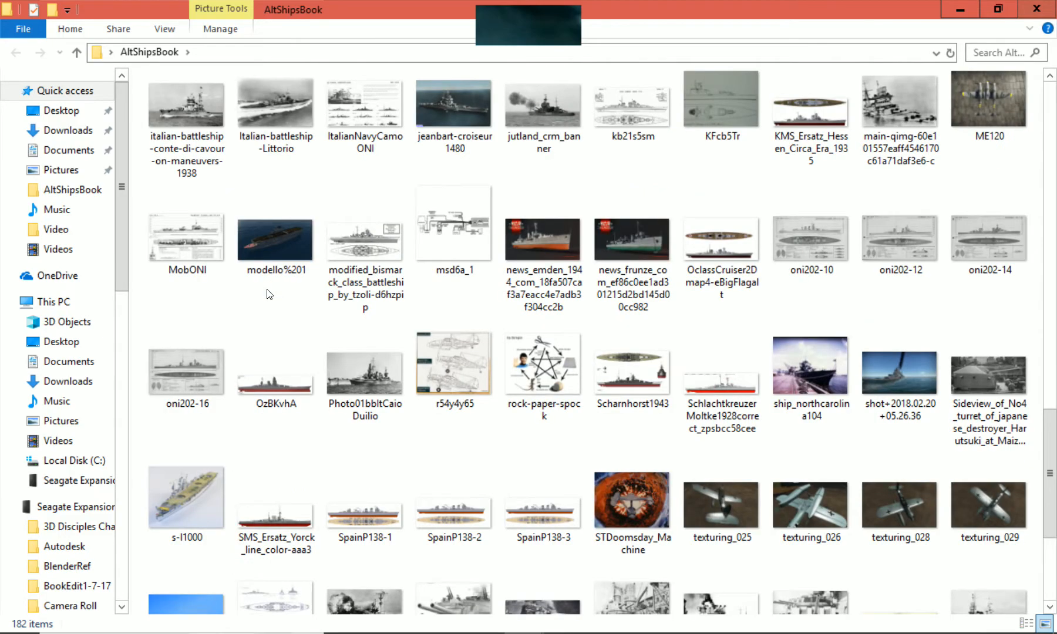
{"action": "scroll", "coordinate": [269, 294], "scroll_direction": "up", "scroll_amount": 5}
{"action": "scroll", "coordinate": [268, 293], "scroll_direction": "up", "scroll_amount": 6}
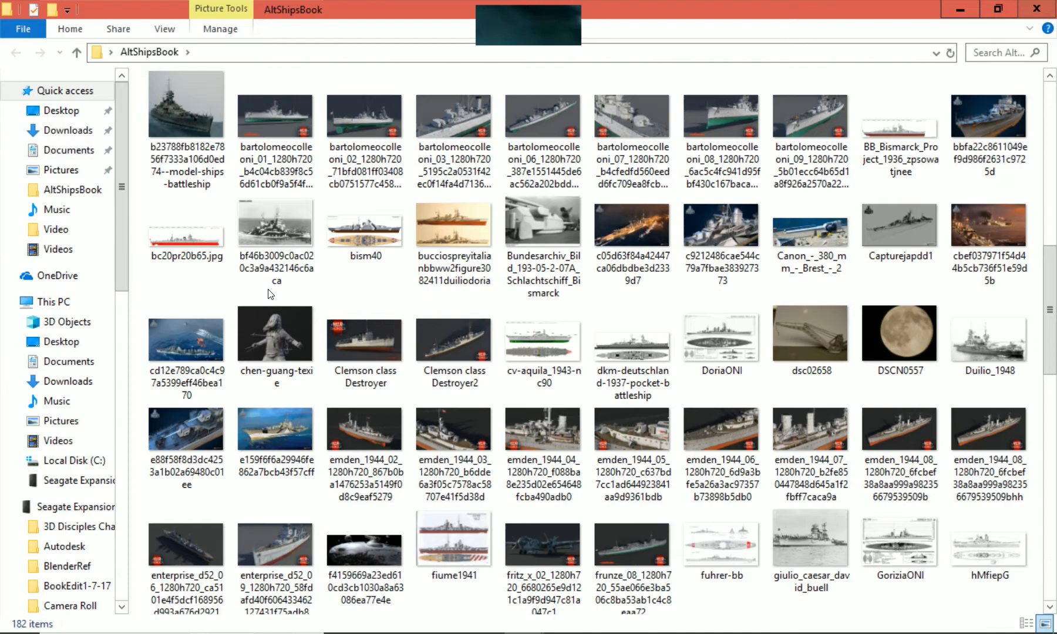
{"action": "scroll", "coordinate": [270, 294], "scroll_direction": "up", "scroll_amount": 6}
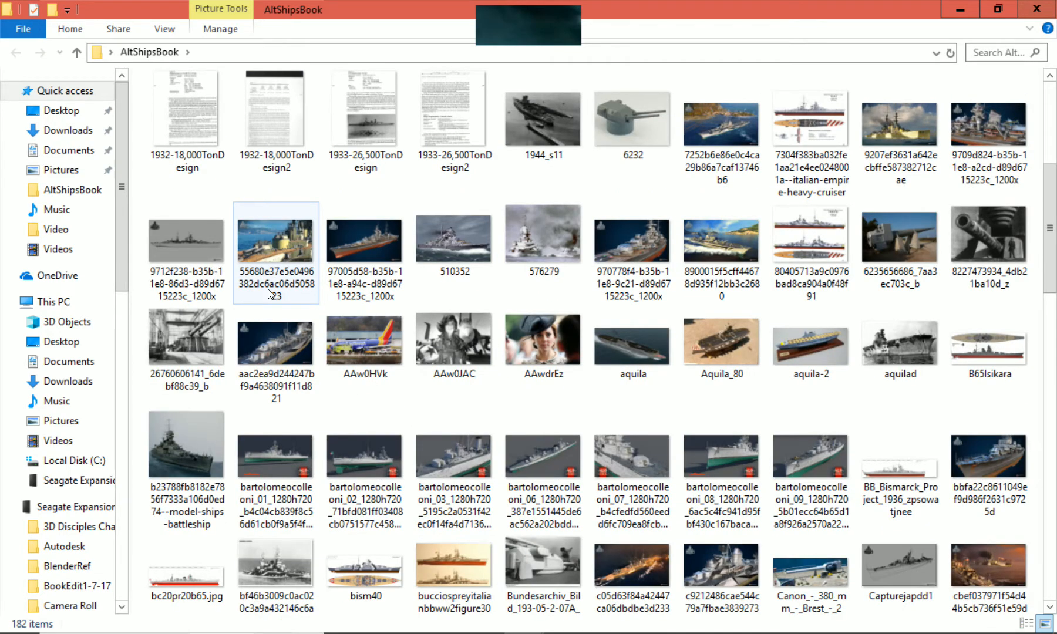
{"action": "scroll", "coordinate": [270, 293], "scroll_direction": "up", "scroll_amount": 6}
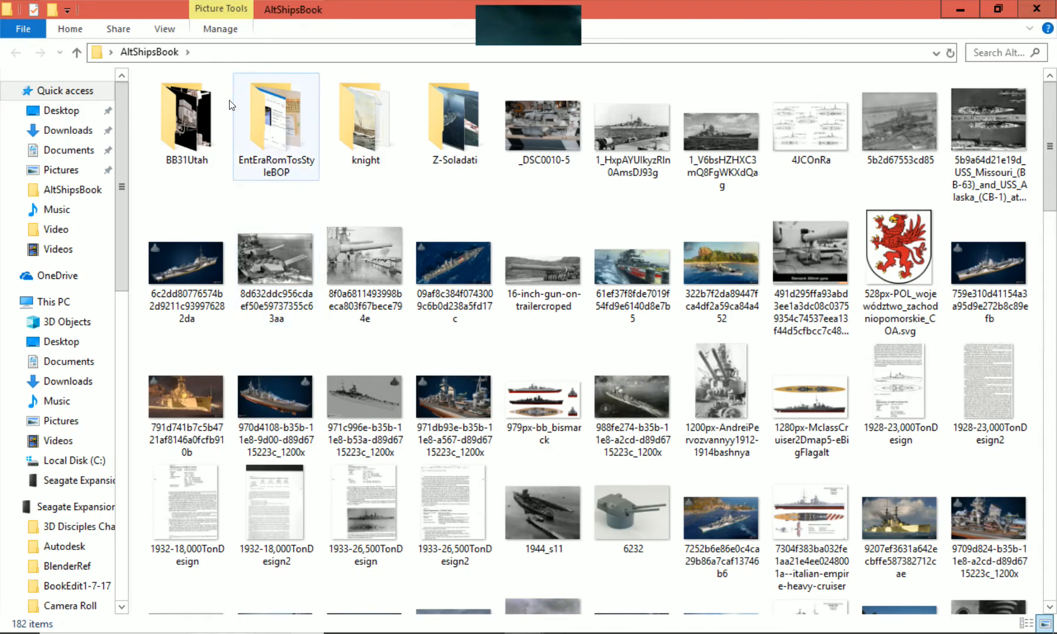
Open the BB31Utah subfolder and look through its reference images.
{"action": "double_click", "coordinate": [194, 121]}
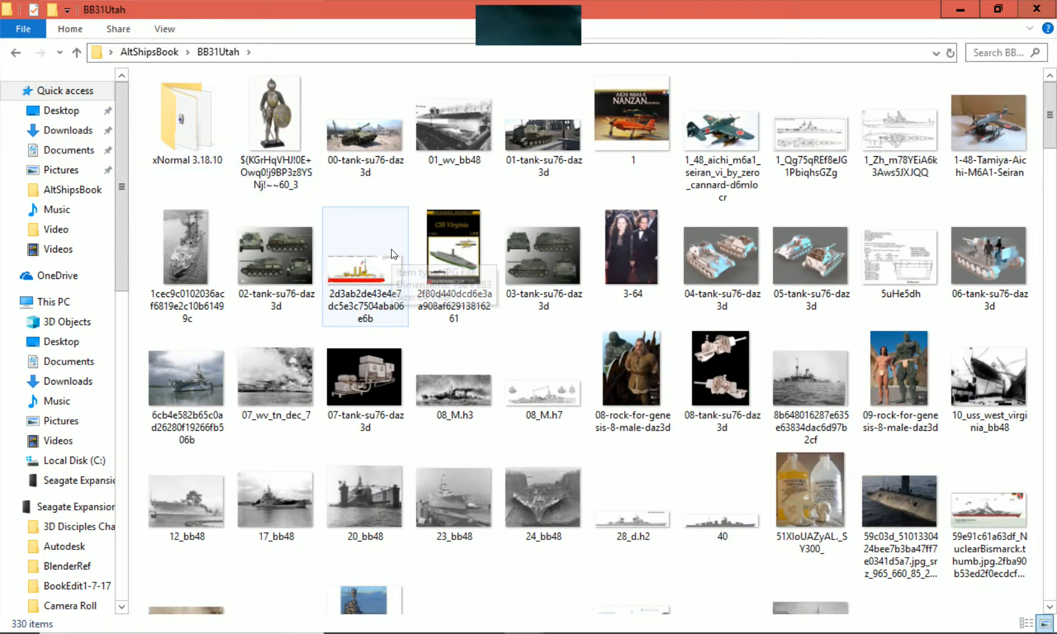
{"action": "scroll", "coordinate": [391, 254], "scroll_direction": "down", "scroll_amount": 7}
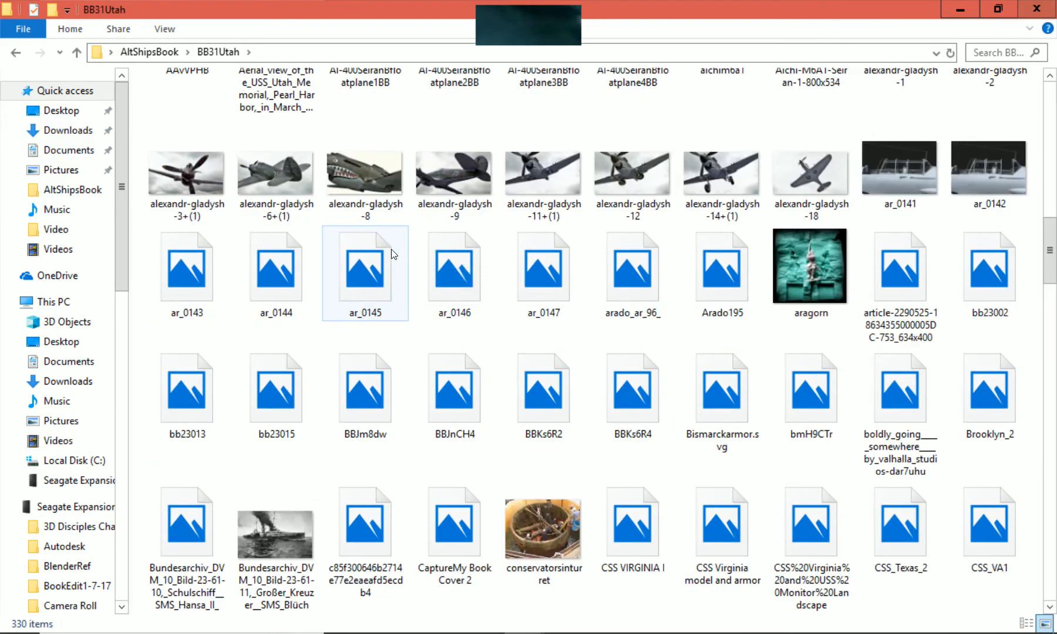
{"action": "scroll", "coordinate": [392, 254], "scroll_direction": "down", "scroll_amount": 8}
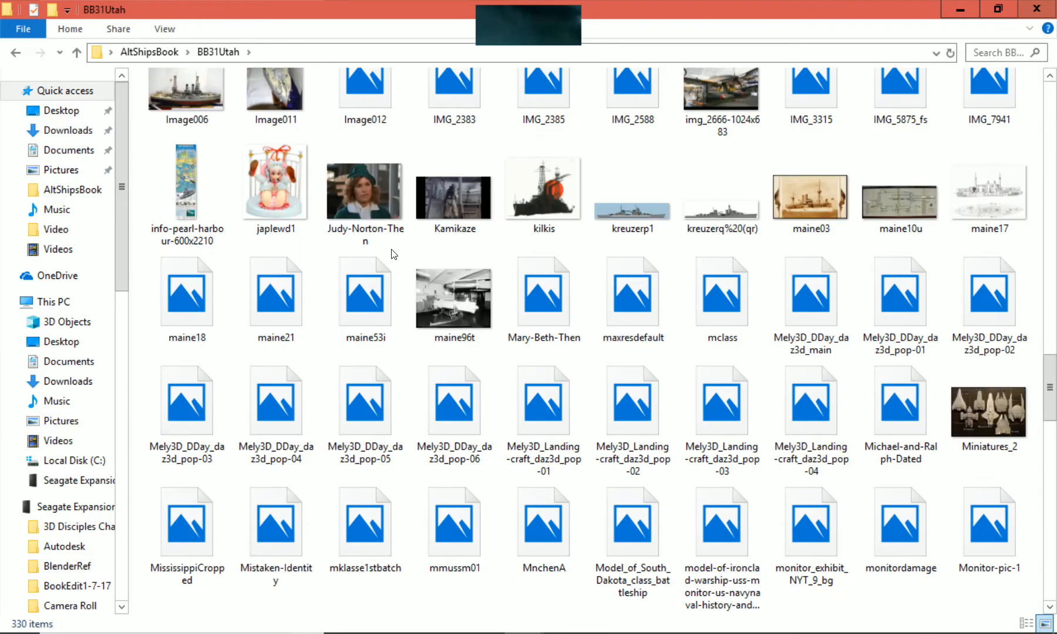
{"action": "scroll", "coordinate": [392, 254], "scroll_direction": "down", "scroll_amount": 3}
{"action": "scroll", "coordinate": [391, 254], "scroll_direction": "down", "scroll_amount": 7}
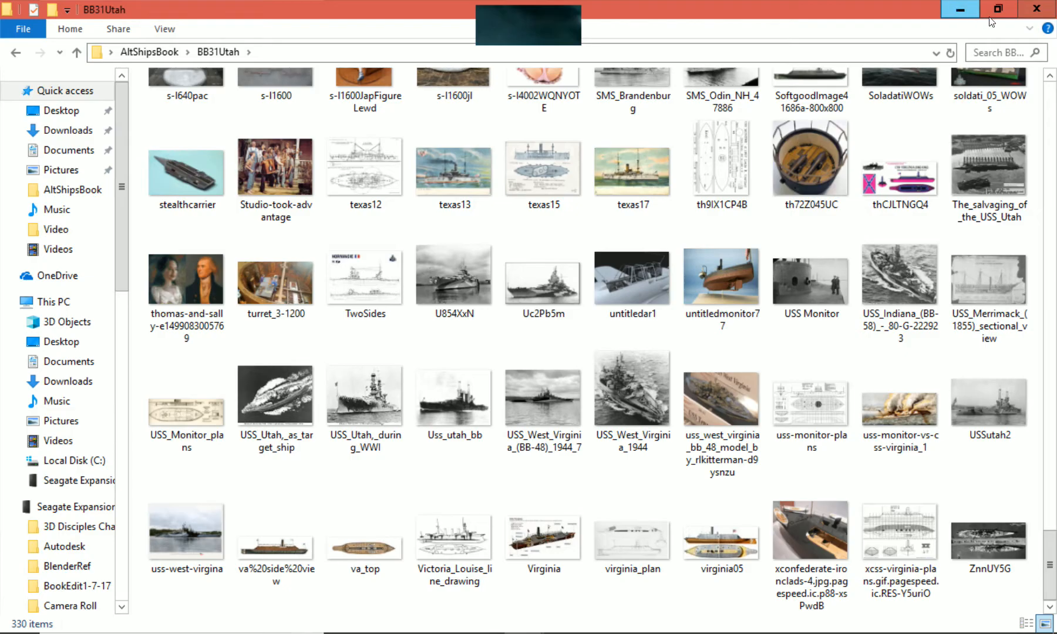
Close the reference image folder and switch back to Blender.
{"action": "left_click", "coordinate": [1028, 13]}
{"action": "mouse_move", "coordinate": [403, 631]}
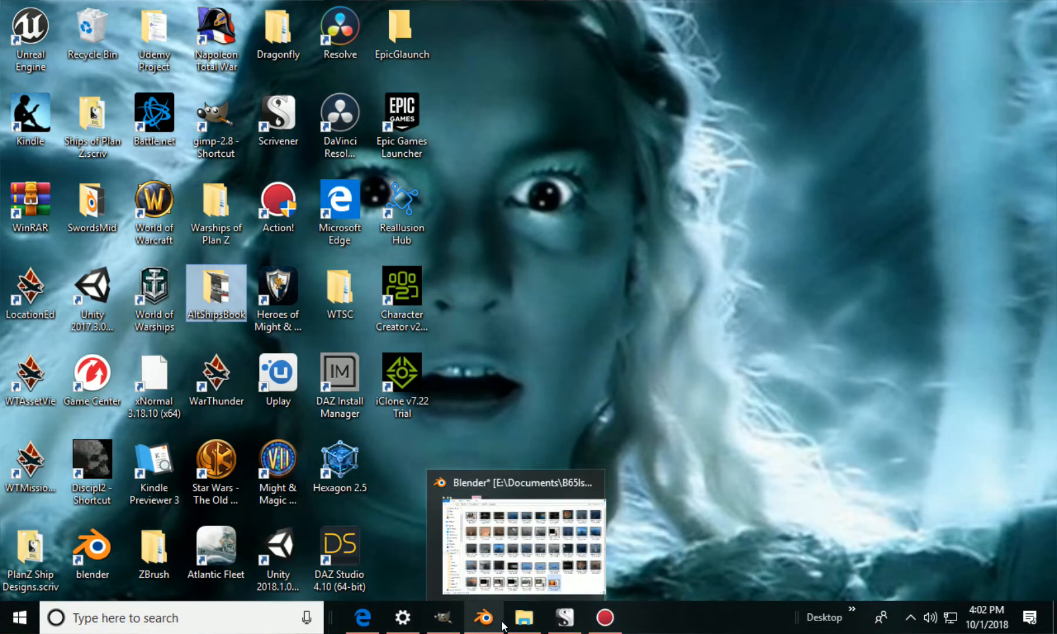
{"action": "left_click", "coordinate": [502, 620]}
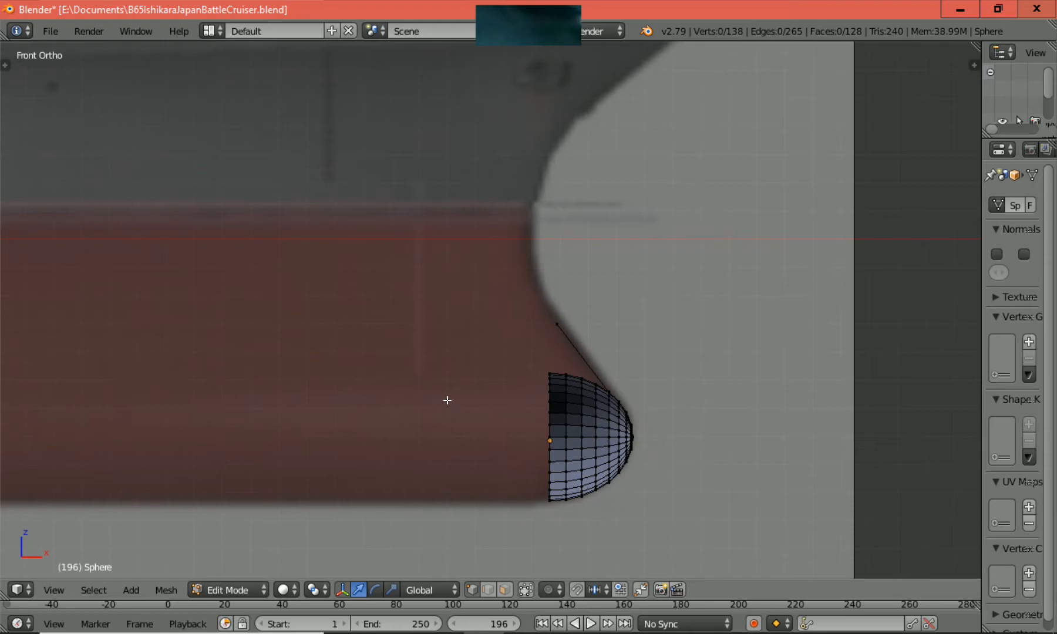
{"action": "scroll", "coordinate": [448, 400], "scroll_direction": "up", "scroll_amount": 2}
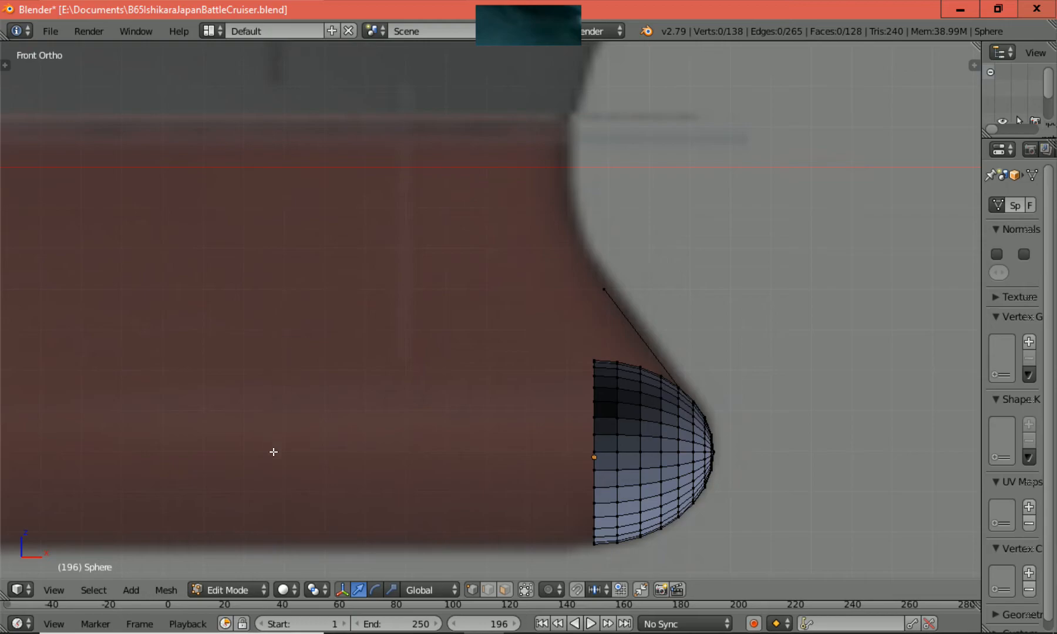
{"action": "scroll", "coordinate": [274, 448], "scroll_direction": "down", "scroll_amount": 2}
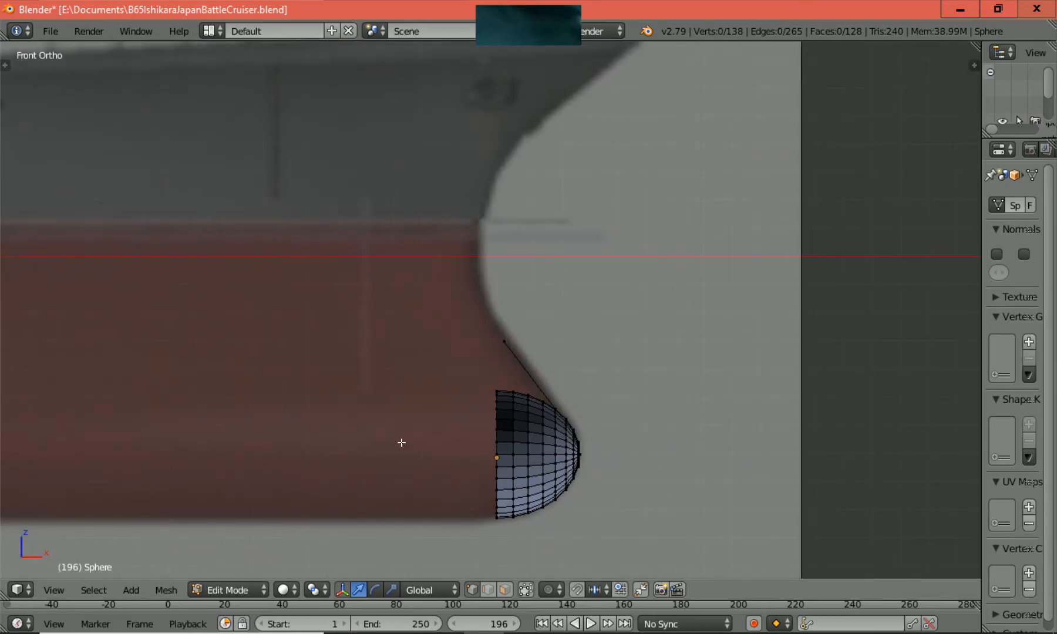
{"action": "scroll", "coordinate": [411, 440], "scroll_direction": "up", "scroll_amount": 2}
{"action": "scroll", "coordinate": [414, 440], "scroll_direction": "down", "scroll_amount": 2}
{"action": "scroll", "coordinate": [414, 440], "scroll_direction": "up", "scroll_amount": 1}
Delete the four vertices on the bulb's upper centreline border, from just behind the bow edge's base back to the rear rim.
{"action": "middle_click_drag", "start_coordinate": [414, 441], "coordinate": [262, 498]}
{"action": "scroll", "coordinate": [262, 498], "scroll_direction": "up", "scroll_amount": 2}
{"action": "scroll", "coordinate": [263, 499], "scroll_direction": "up", "scroll_amount": 3, "text": "ctrl"}
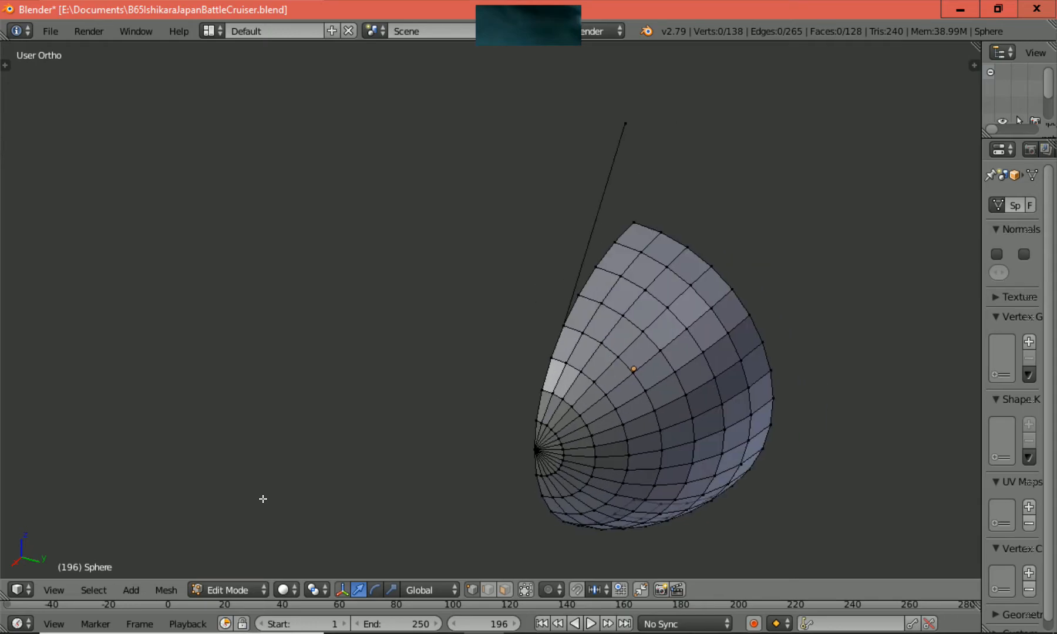
{"action": "scroll", "coordinate": [262, 499], "scroll_direction": "up", "scroll_amount": 2, "text": "shift"}
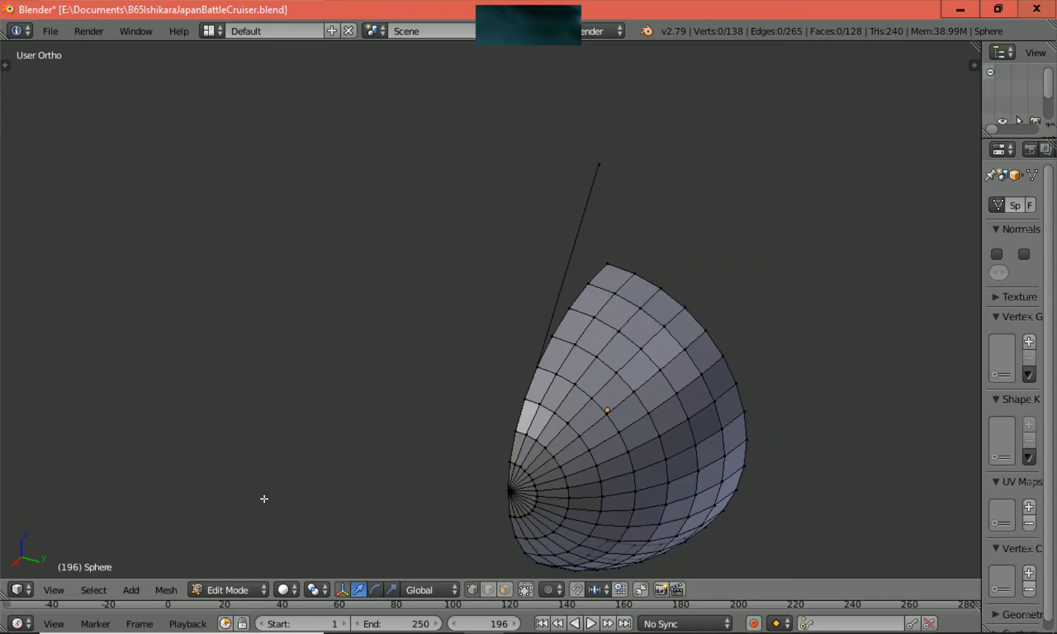
{"action": "scroll", "coordinate": [292, 491], "scroll_direction": "up", "scroll_amount": 1}
{"action": "scroll", "coordinate": [293, 491], "scroll_direction": "up", "scroll_amount": 4, "text": "ctrl"}
{"action": "scroll", "coordinate": [292, 490], "scroll_direction": "up", "scroll_amount": 1}
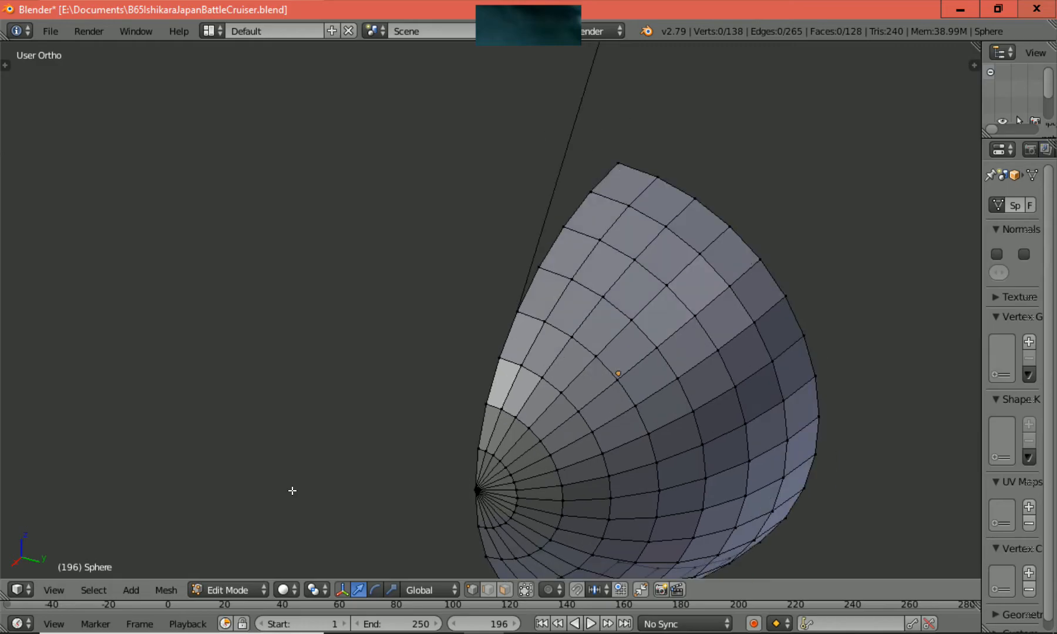
{"action": "scroll", "coordinate": [293, 491], "scroll_direction": "up", "scroll_amount": 1}
{"action": "scroll", "coordinate": [292, 490], "scroll_direction": "up", "scroll_amount": 4, "text": "shift"}
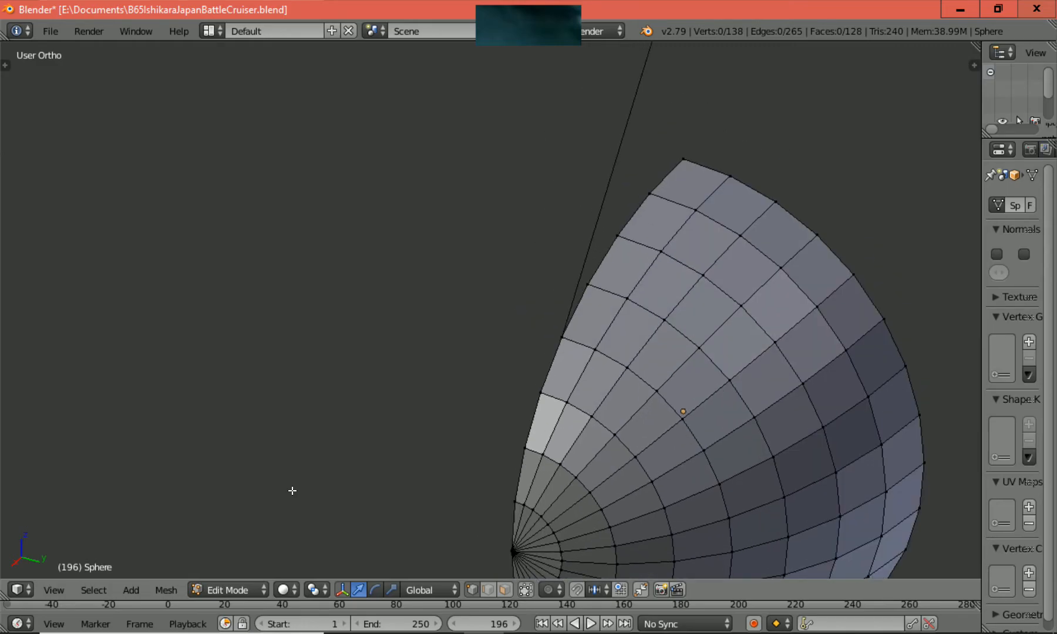
{"action": "scroll", "coordinate": [307, 487], "scroll_direction": "up", "scroll_amount": 4, "text": "ctrl"}
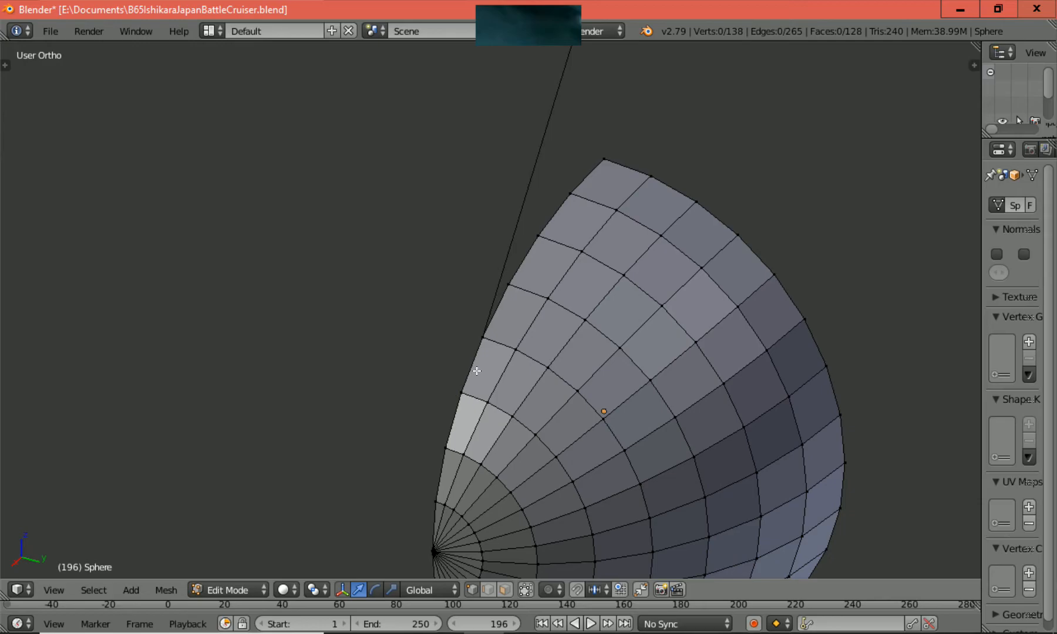
{"action": "right_click", "coordinate": [506, 285]}
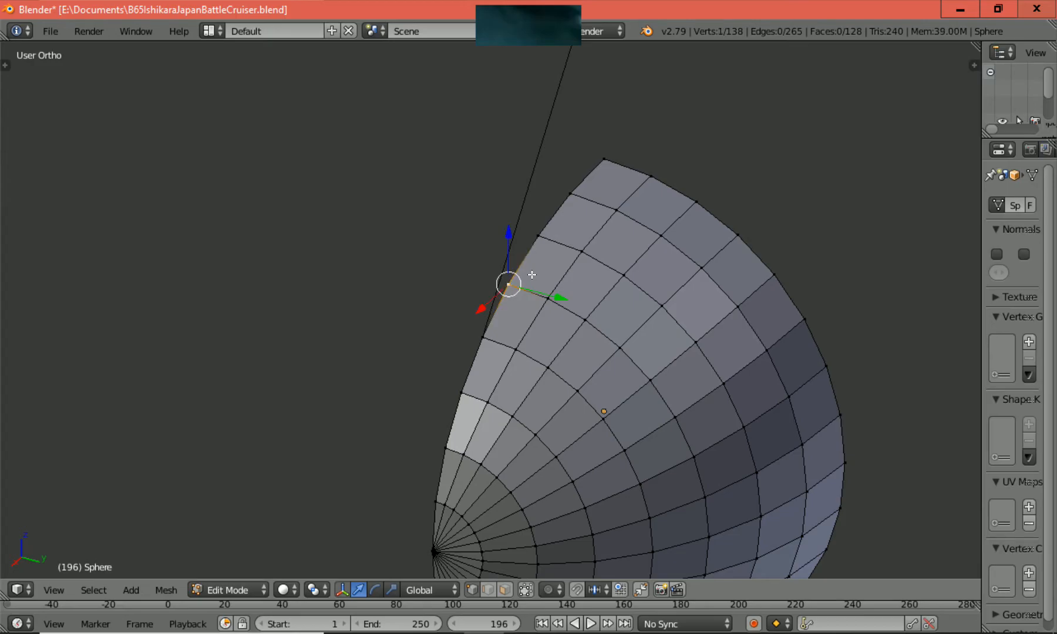
{"action": "right_click", "coordinate": [538, 234], "text": "shift"}
{"action": "right_click", "coordinate": [570, 194], "text": "shift"}
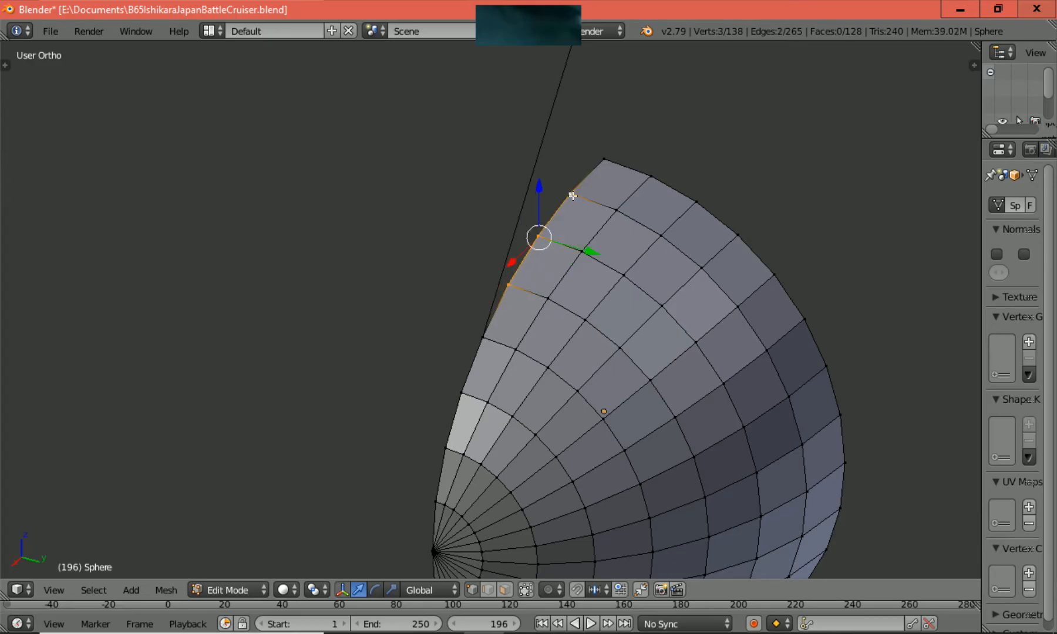
{"action": "right_click", "coordinate": [600, 159], "text": "shift"}
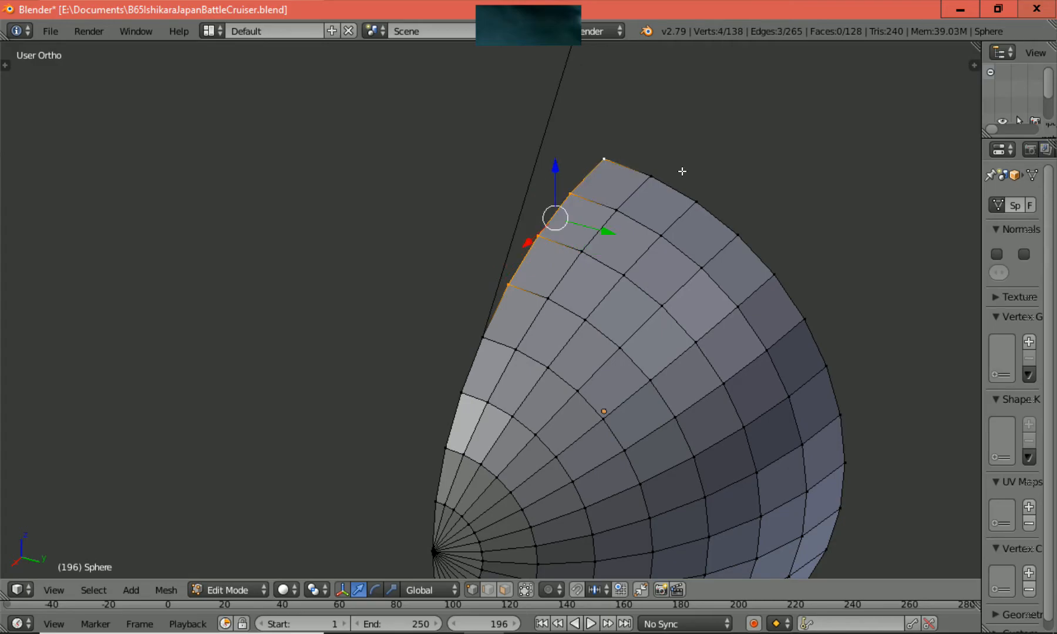
{"action": "key", "text": "x"}
{"action": "left_click", "coordinate": [735, 182]}
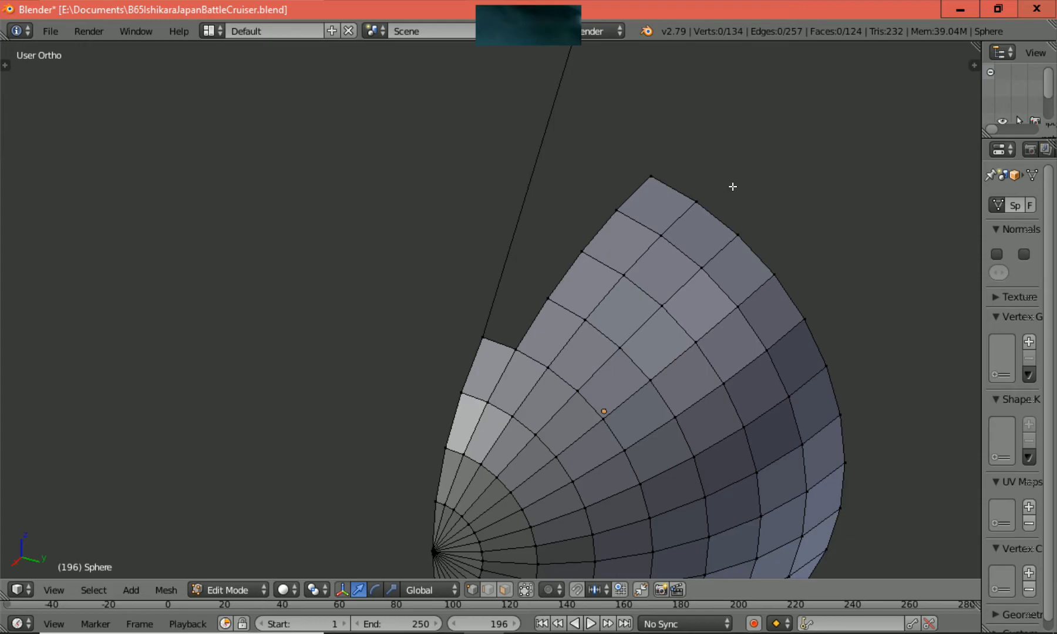
Connect the bow edge's base vertex to the first border vertex behind the notch with a new edge, then deselect everything.
{"action": "middle_click_drag", "start_coordinate": [745, 211], "coordinate": [780, 217]}
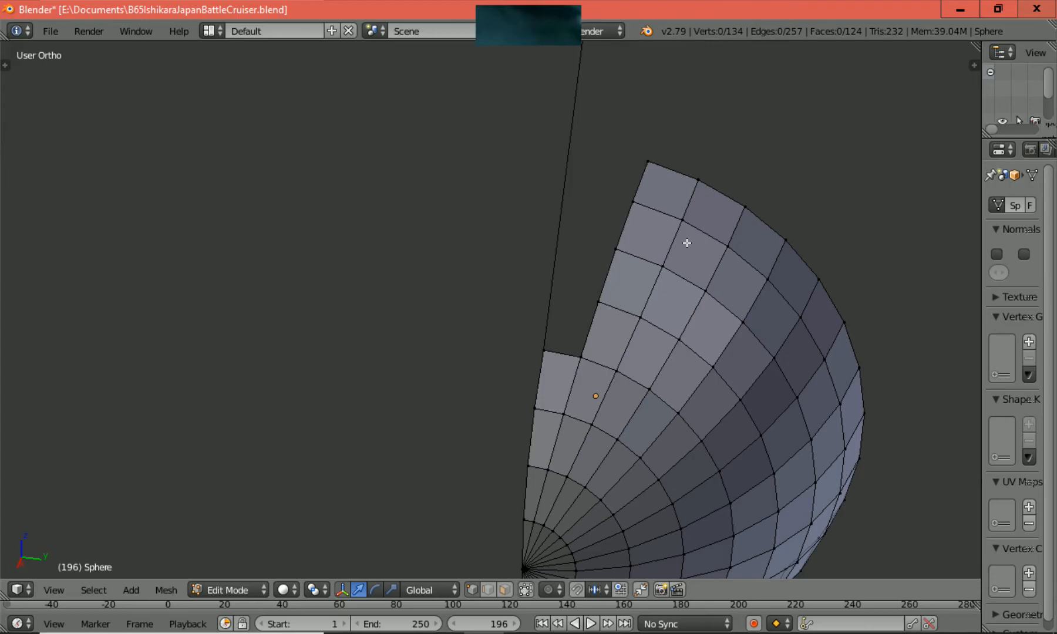
{"action": "scroll", "coordinate": [606, 240], "scroll_direction": "down", "scroll_amount": 1}
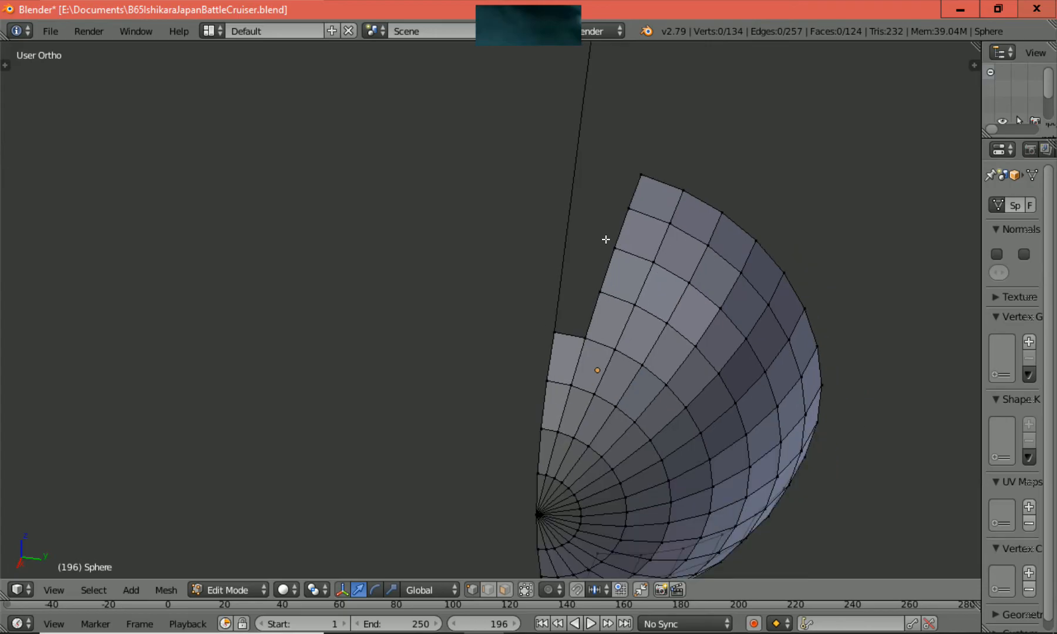
{"action": "scroll", "coordinate": [606, 240], "scroll_direction": "up", "scroll_amount": 4, "text": "shift"}
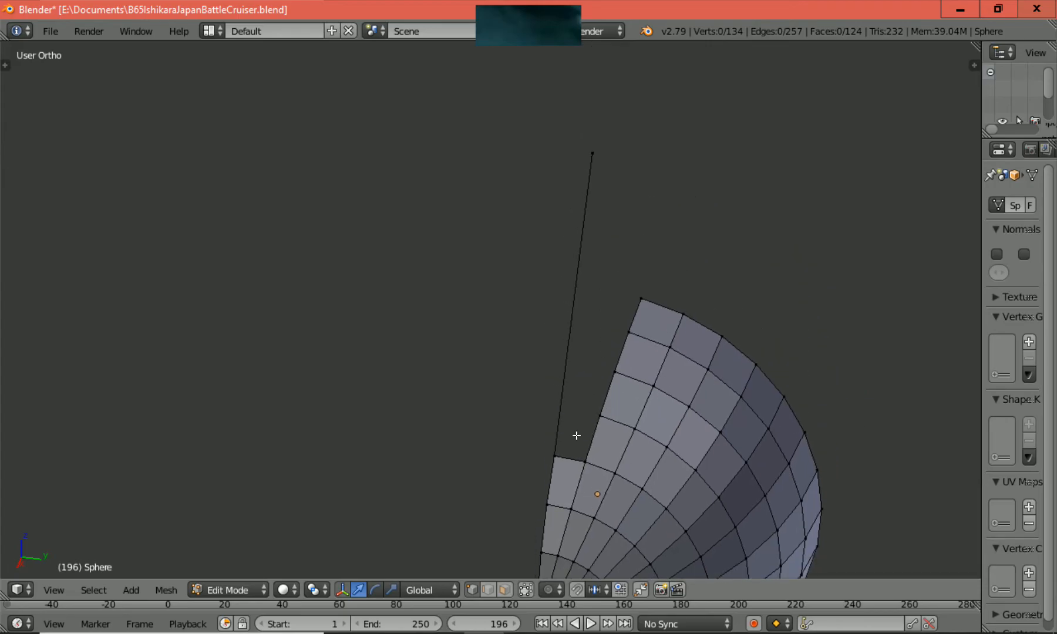
{"action": "right_click", "coordinate": [597, 414]}
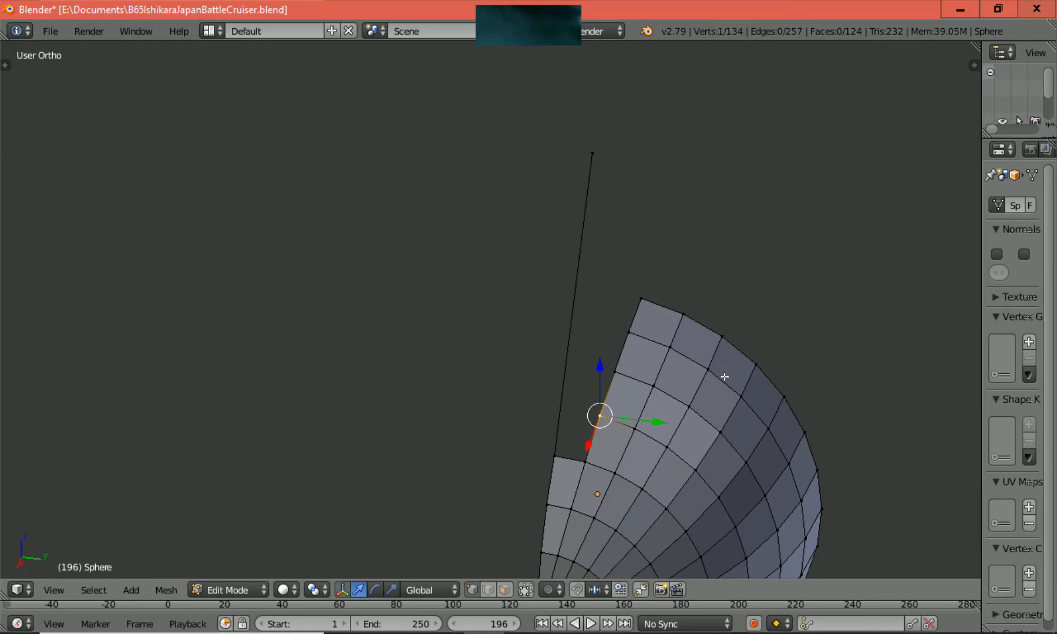
{"action": "scroll", "coordinate": [724, 377], "scroll_direction": "down", "scroll_amount": 5, "text": "ctrl"}
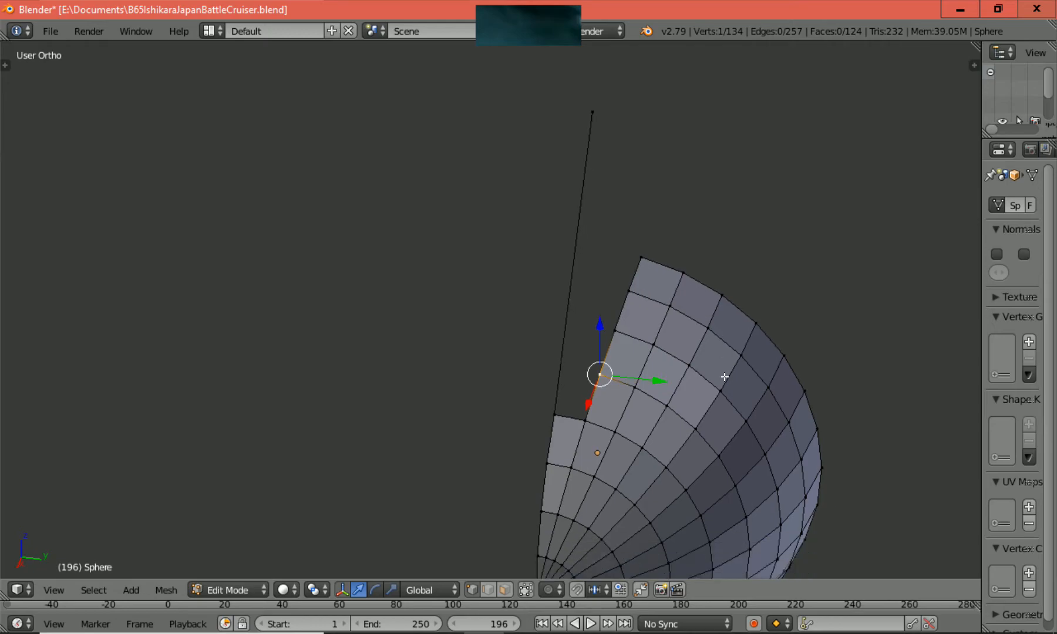
{"action": "scroll", "coordinate": [724, 377], "scroll_direction": "up", "scroll_amount": 3}
{"action": "scroll", "coordinate": [724, 378], "scroll_direction": "up", "scroll_amount": 3, "text": "shift"}
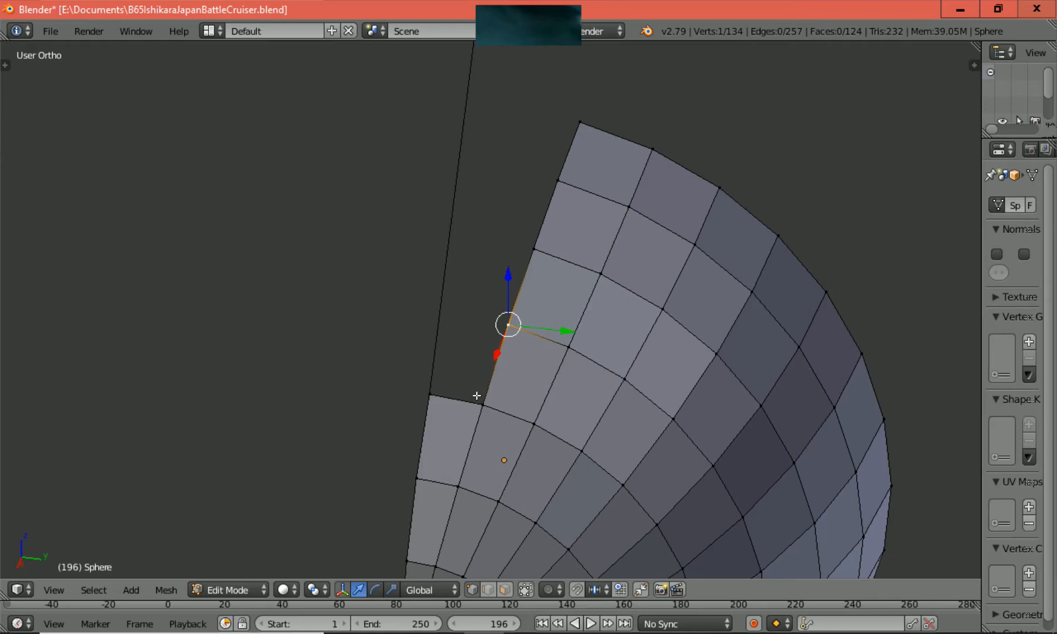
{"action": "right_click", "coordinate": [428, 394], "text": "shift"}
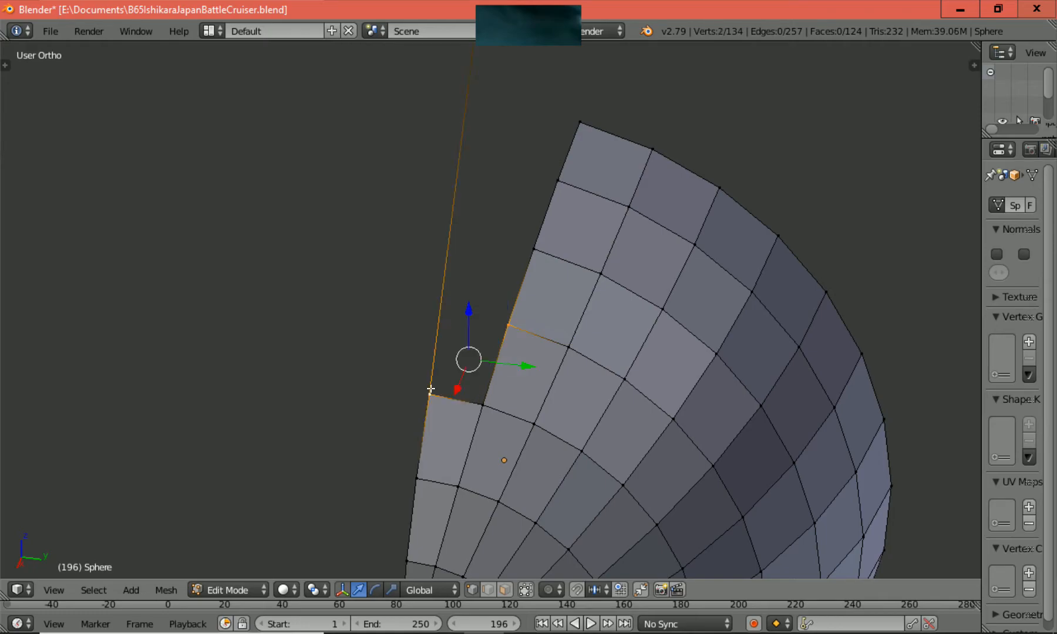
{"action": "key", "text": "f"}
{"action": "key", "text": "a"}
Examine the triangular gap at the bow edge's base and the bulb's remaining upper border.
{"action": "scroll", "coordinate": [483, 377], "scroll_direction": "up", "scroll_amount": 2}
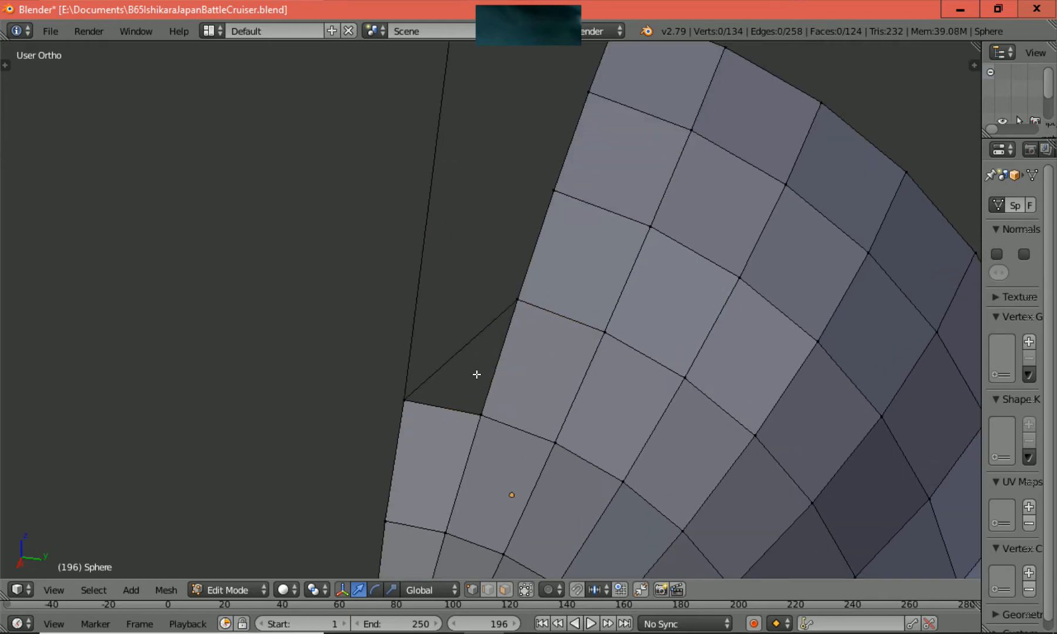
{"action": "scroll", "coordinate": [483, 320], "scroll_direction": "down", "scroll_amount": 5}
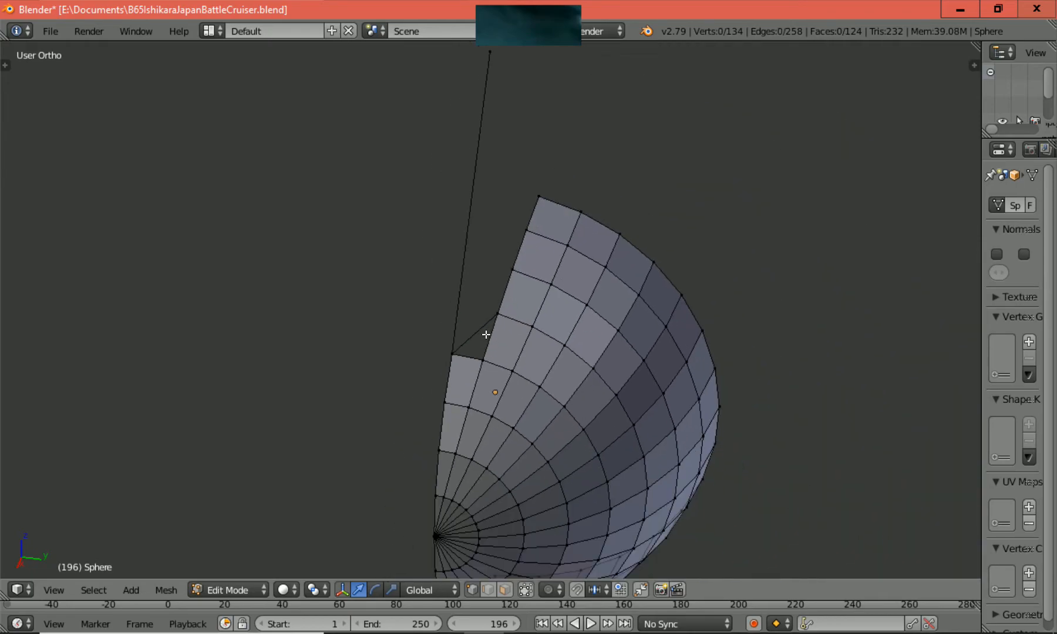
{"action": "scroll", "coordinate": [485, 335], "scroll_direction": "down", "scroll_amount": 2}
{"action": "scroll", "coordinate": [459, 465], "scroll_direction": "up", "scroll_amount": 2}
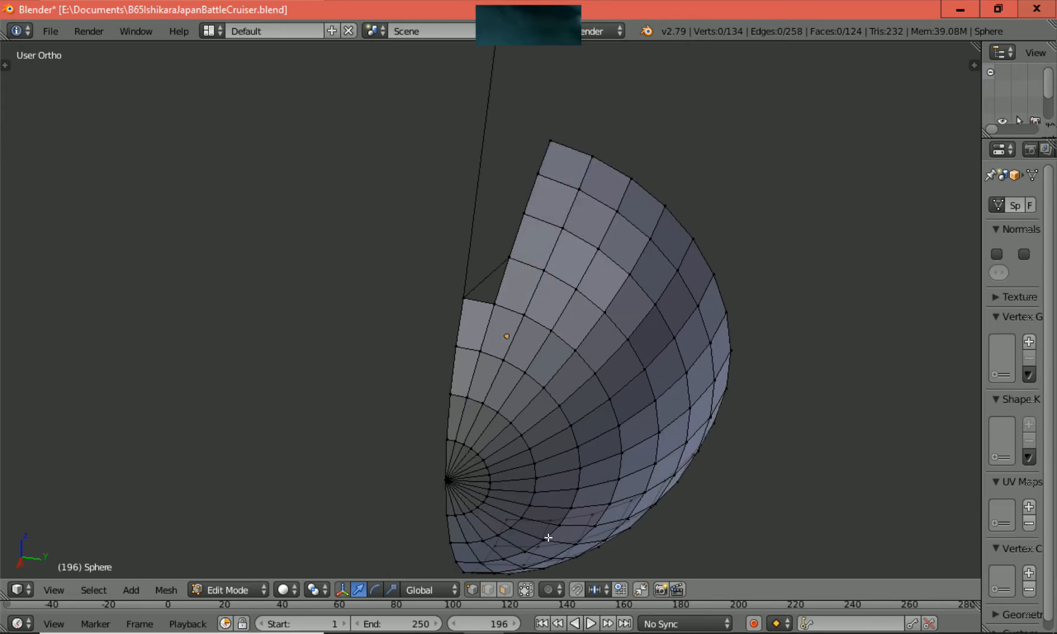
{"action": "scroll", "coordinate": [636, 296], "scroll_direction": "up", "scroll_amount": 1}
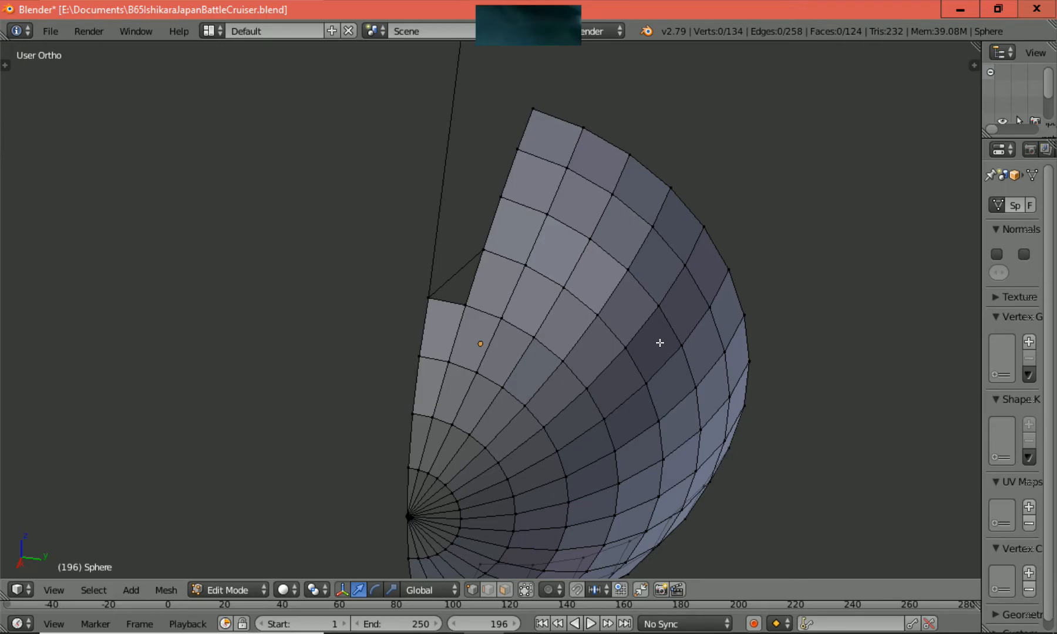
{"action": "scroll", "coordinate": [660, 343], "scroll_direction": "up", "scroll_amount": 1}
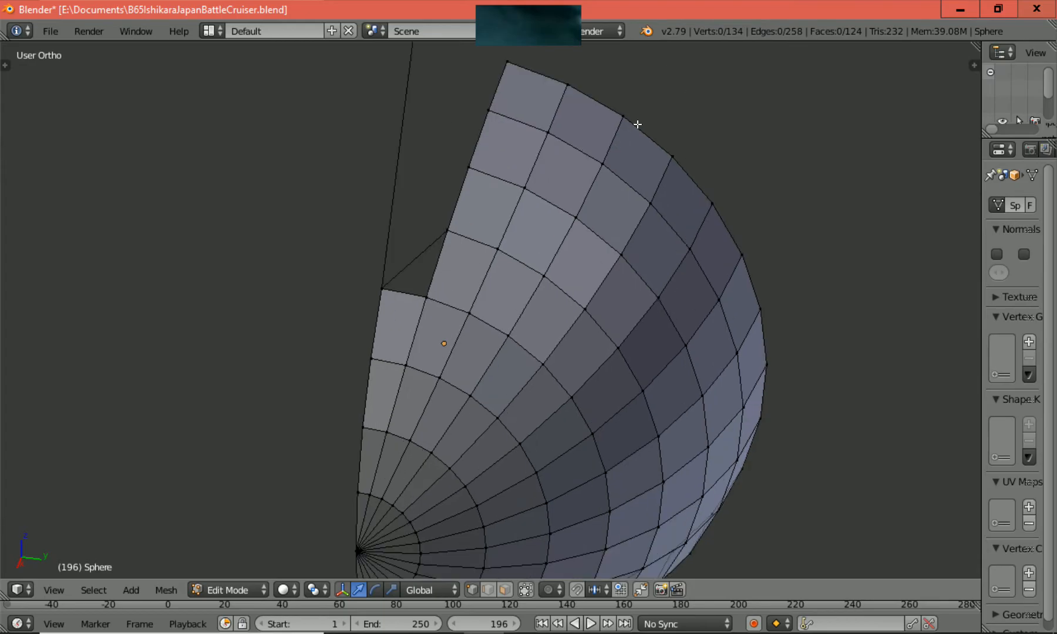
{"action": "scroll", "coordinate": [478, 287], "scroll_direction": "up", "scroll_amount": 2}
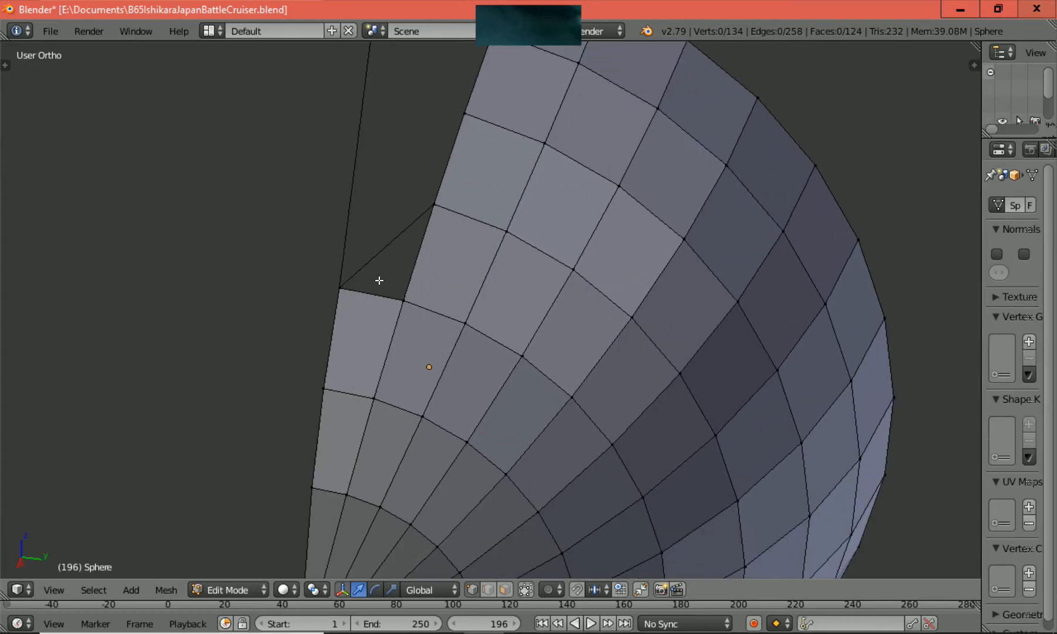
{"action": "scroll", "coordinate": [380, 281], "scroll_direction": "down", "scroll_amount": 1}
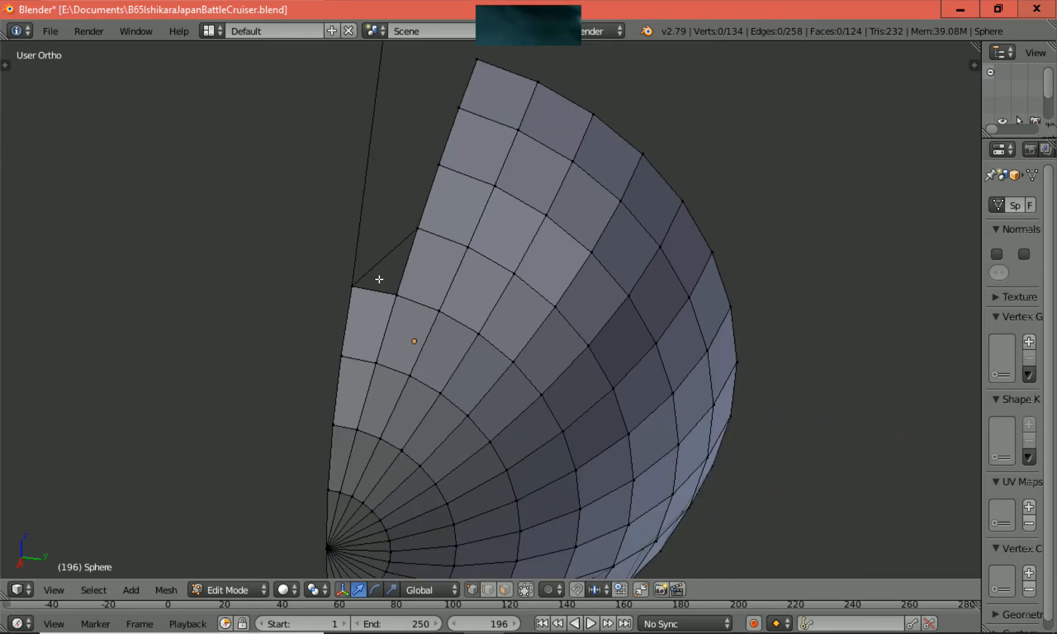
{"action": "scroll", "coordinate": [379, 279], "scroll_direction": "up", "scroll_amount": 4, "text": "shift"}
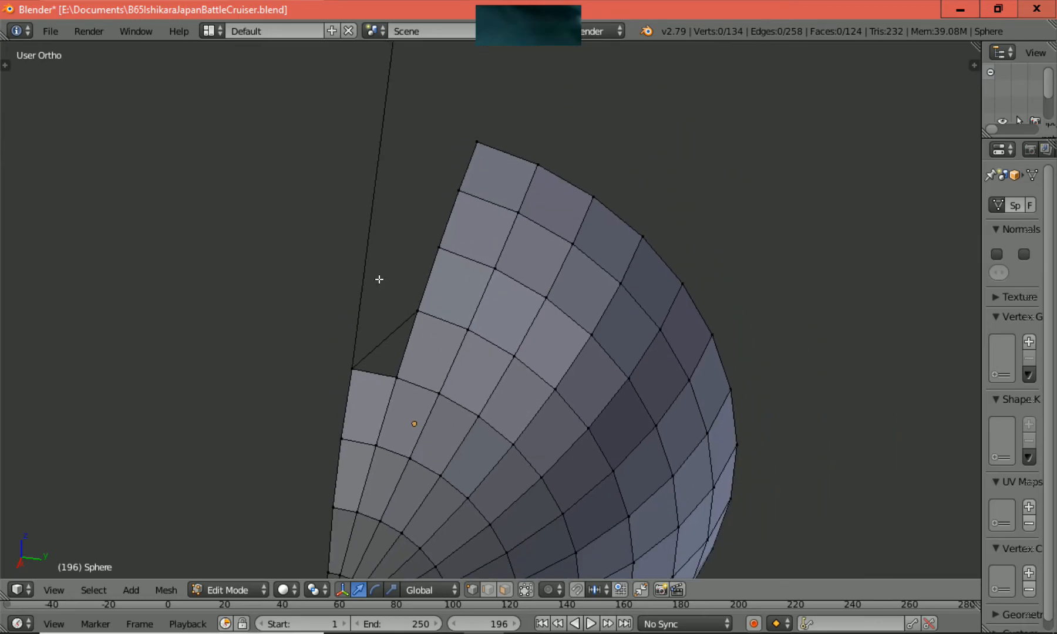
{"action": "scroll", "coordinate": [379, 280], "scroll_direction": "down", "scroll_amount": 4, "text": "ctrl"}
{"action": "scroll", "coordinate": [380, 275], "scroll_direction": "up", "scroll_amount": 5, "text": "shift"}
{"action": "scroll", "coordinate": [379, 275], "scroll_direction": "down", "scroll_amount": 2}
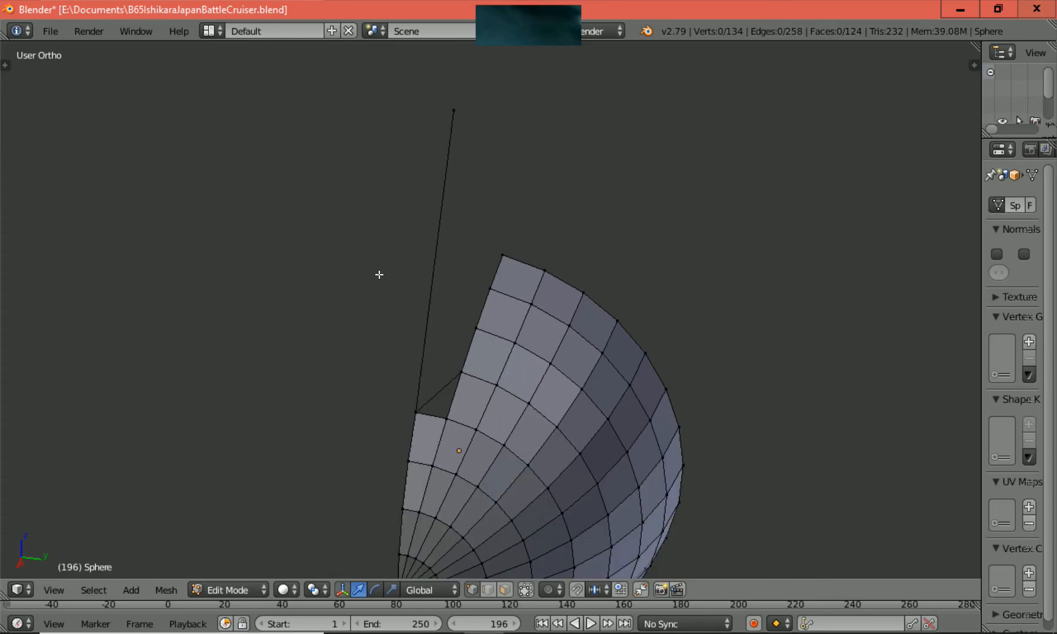
{"action": "scroll", "coordinate": [379, 275], "scroll_direction": "up", "scroll_amount": 2, "text": "shift"}
{"action": "scroll", "coordinate": [379, 275], "scroll_direction": "down", "scroll_amount": 1}
{"action": "scroll", "coordinate": [379, 276], "scroll_direction": "down", "scroll_amount": 4, "text": "ctrl"}
{"action": "scroll", "coordinate": [379, 276], "scroll_direction": "down", "scroll_amount": 2, "text": "shift"}
{"action": "scroll", "coordinate": [380, 273], "scroll_direction": "up", "scroll_amount": 3}
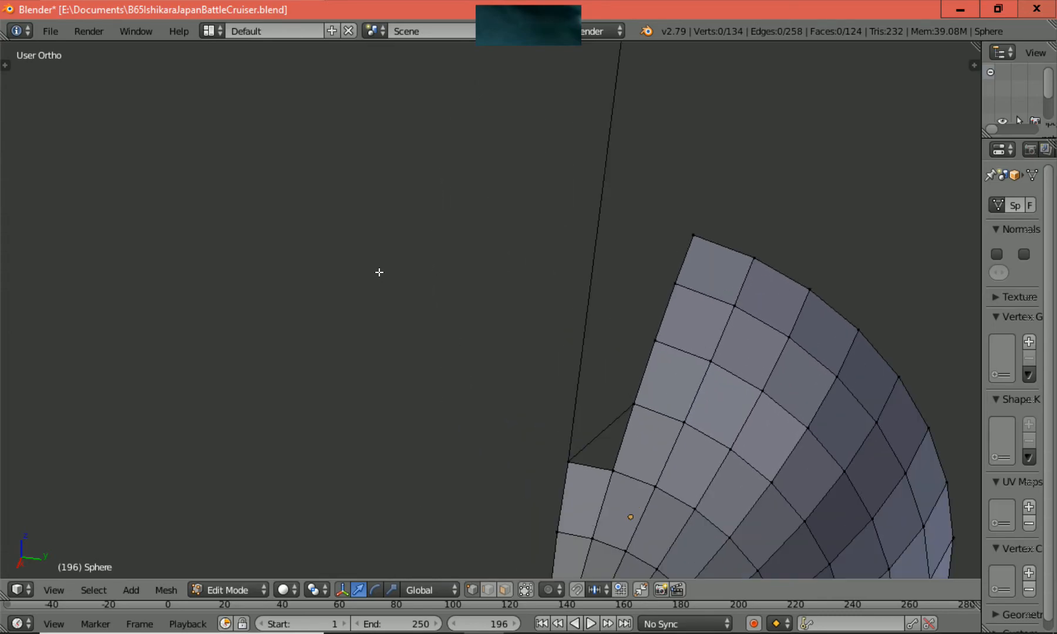
In edge selection mode, fill the triangular gap at the bow edge's base with a face from its three edges and deselect.
{"action": "scroll", "coordinate": [380, 273], "scroll_direction": "up", "scroll_amount": 5, "text": "ctrl"}
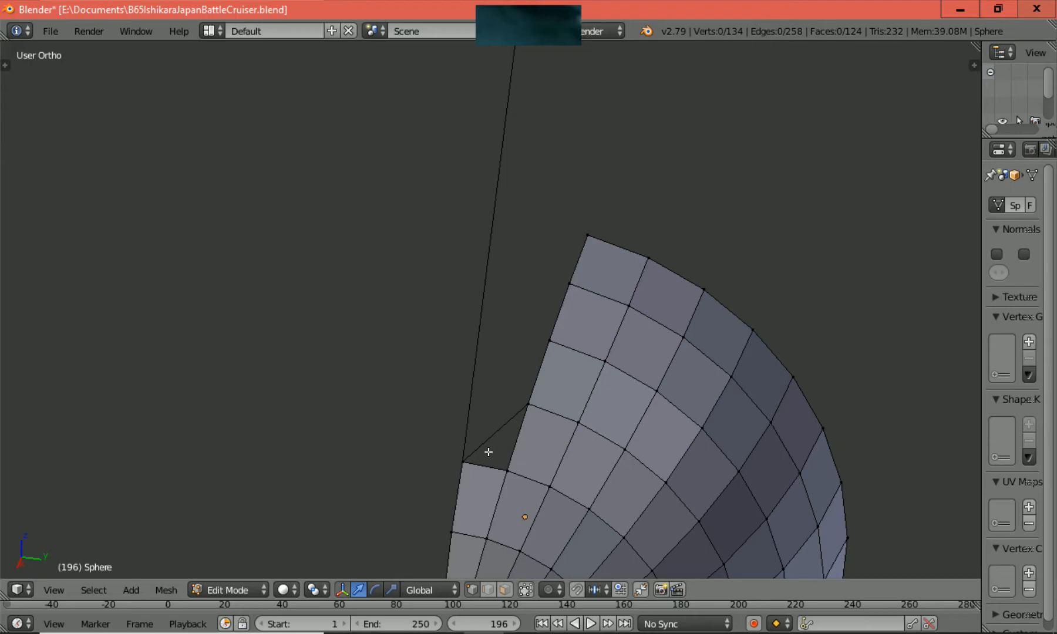
{"action": "left_click", "coordinate": [488, 590]}
{"action": "right_click", "coordinate": [485, 441]}
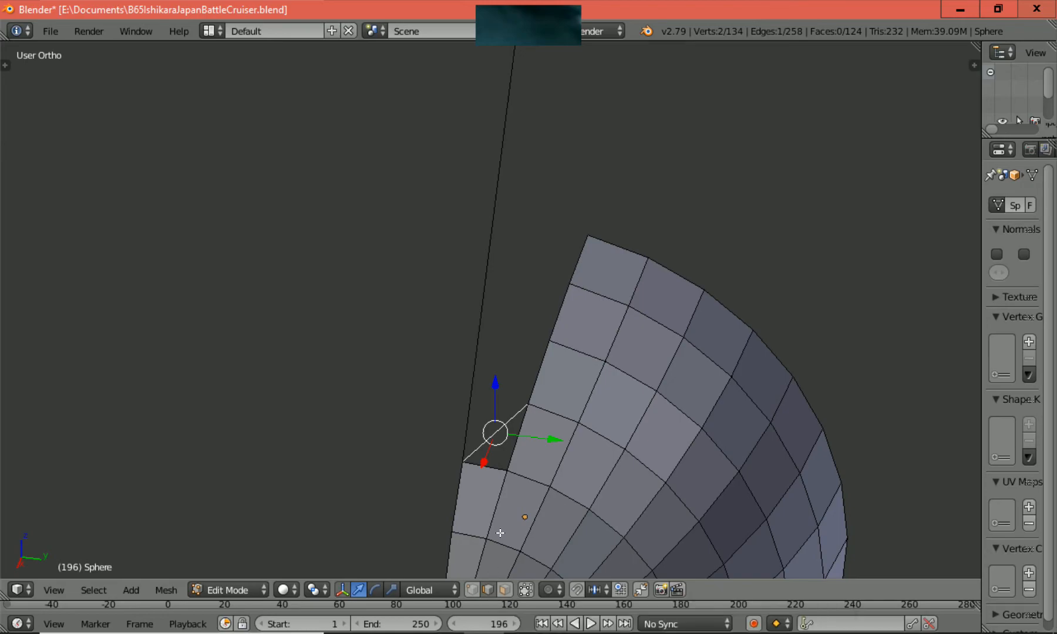
{"action": "right_click", "coordinate": [483, 466], "text": "shift"}
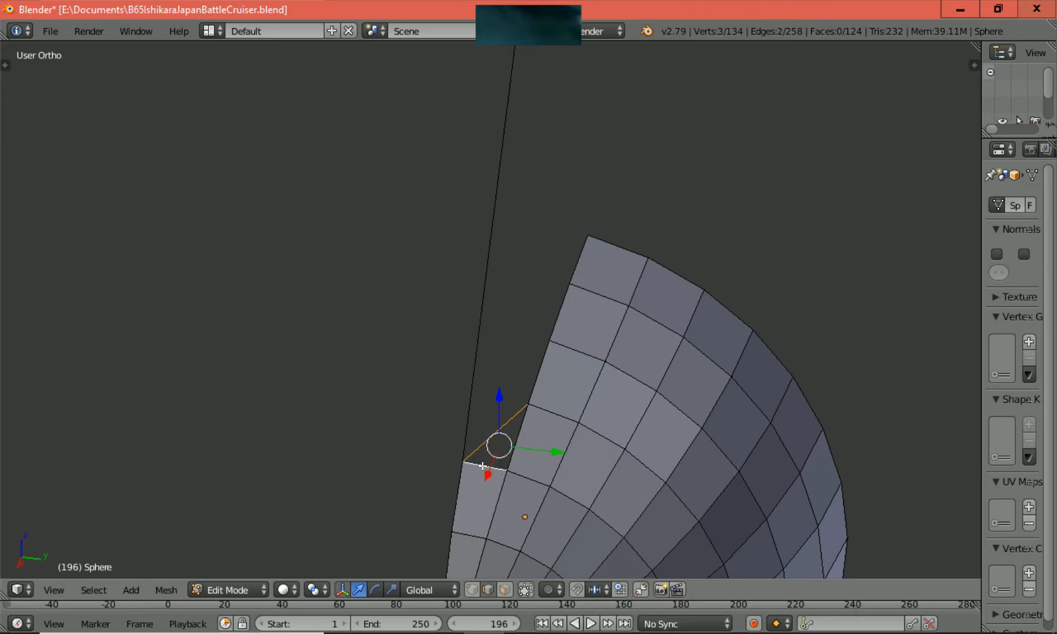
{"action": "right_click", "coordinate": [519, 428], "text": "shift"}
{"action": "key", "text": "f"}
{"action": "key", "text": "a"}
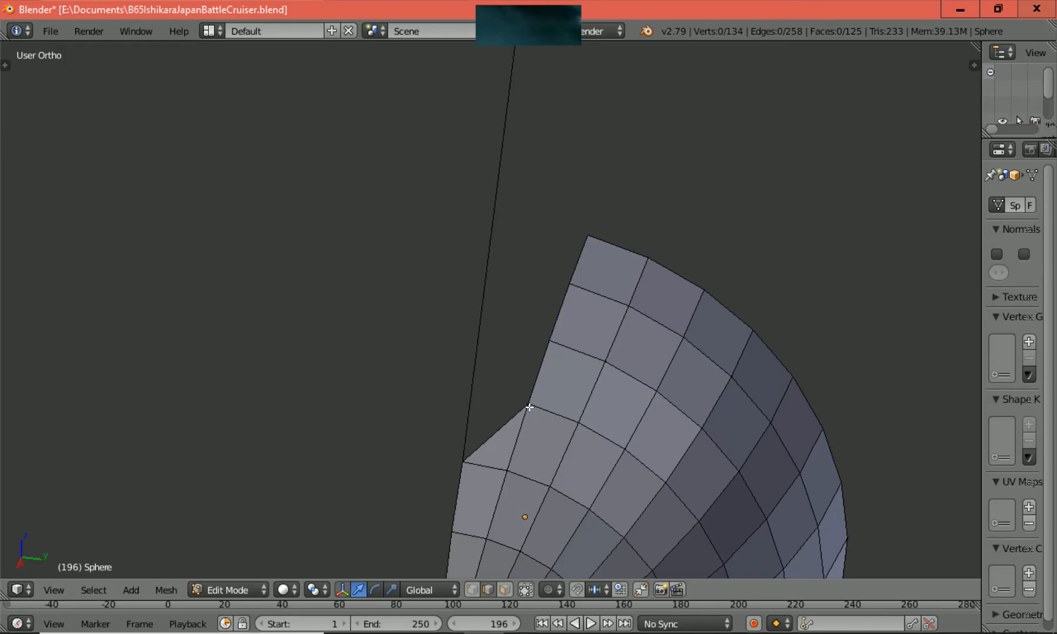
In front view, extrude the vertex behind the new triangle straight up along Z, level with the upper end of the bow edge.
{"action": "left_click", "coordinate": [472, 590]}
{"action": "right_click", "coordinate": [525, 404]}
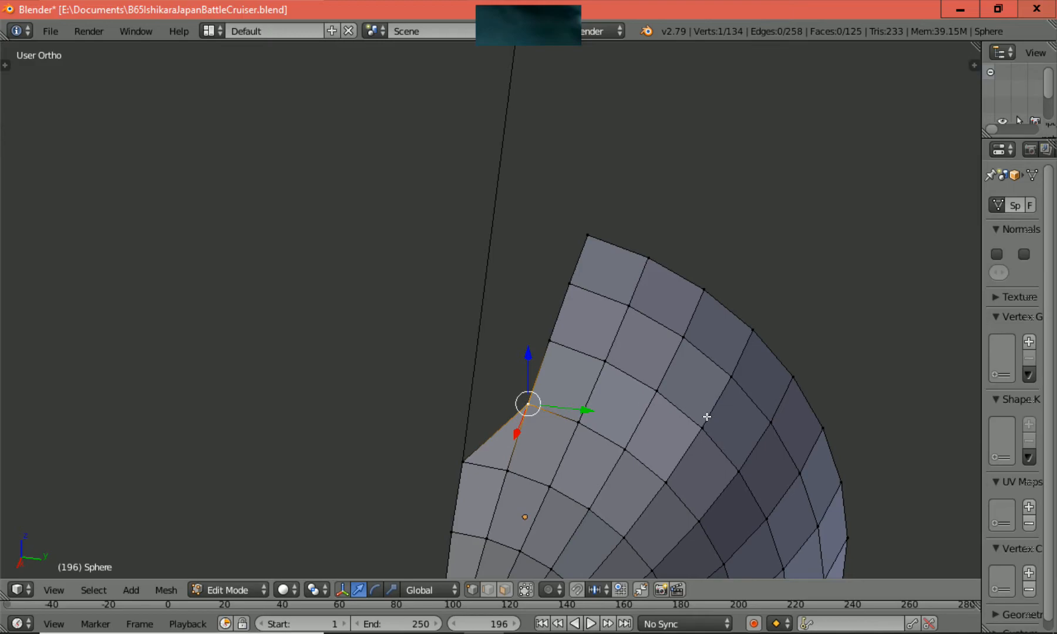
{"action": "key", "text": "KP_1"}
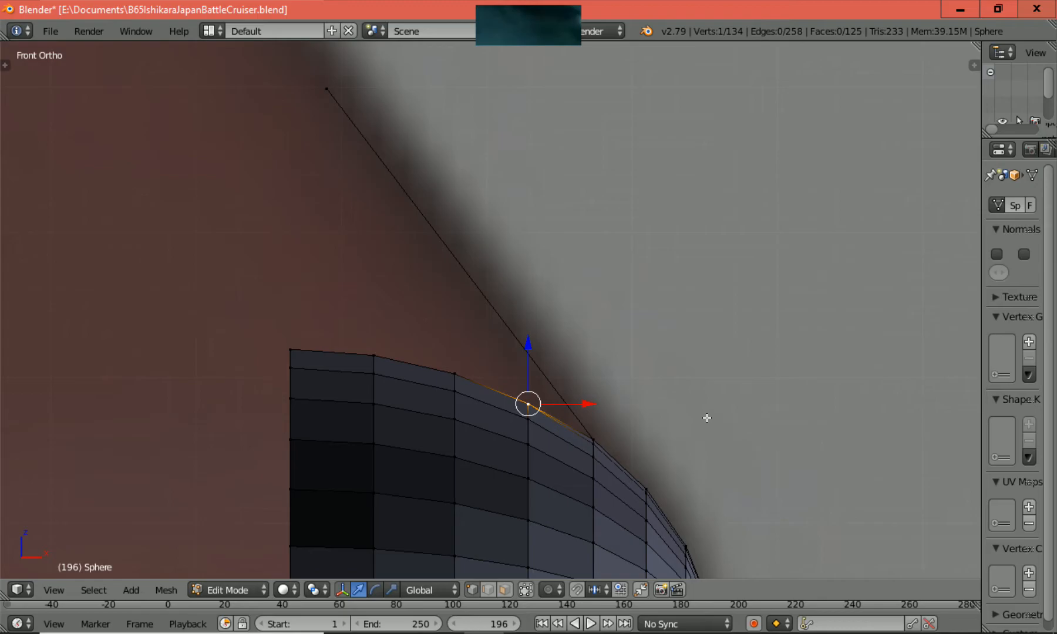
{"action": "scroll", "coordinate": [707, 418], "scroll_direction": "up", "scroll_amount": 5, "text": "shift"}
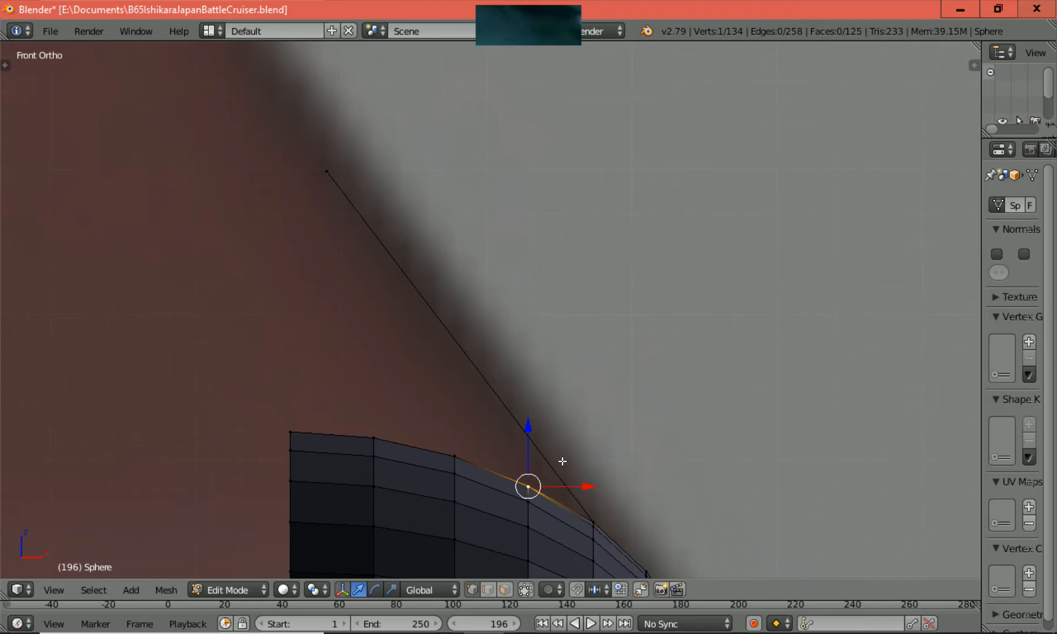
{"action": "key", "text": "e"}
{"action": "key", "text": "z"}
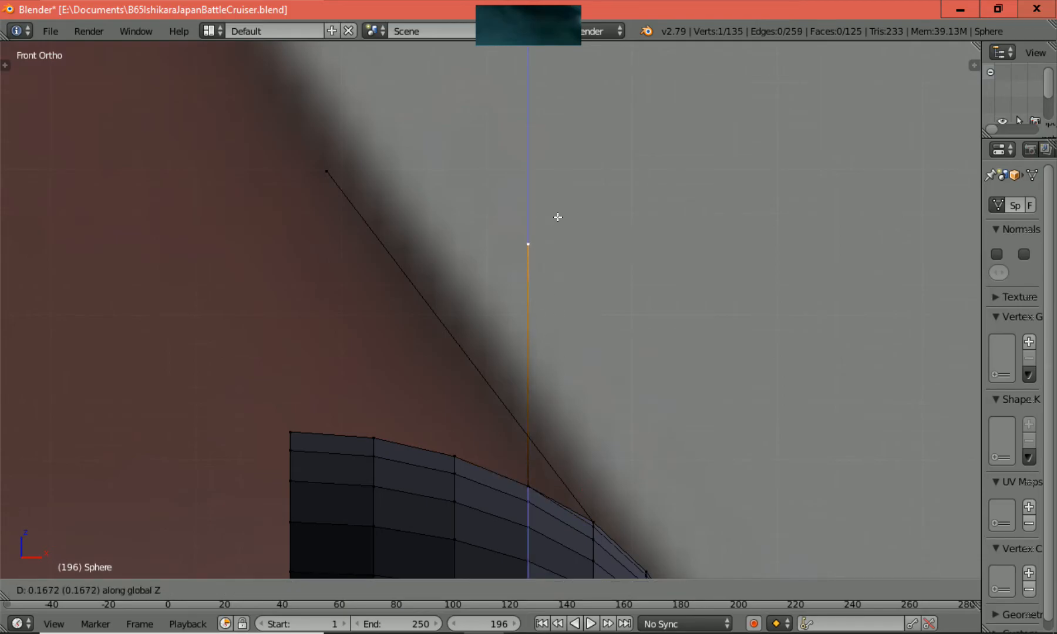
{"action": "left_click", "coordinate": [567, 145]}
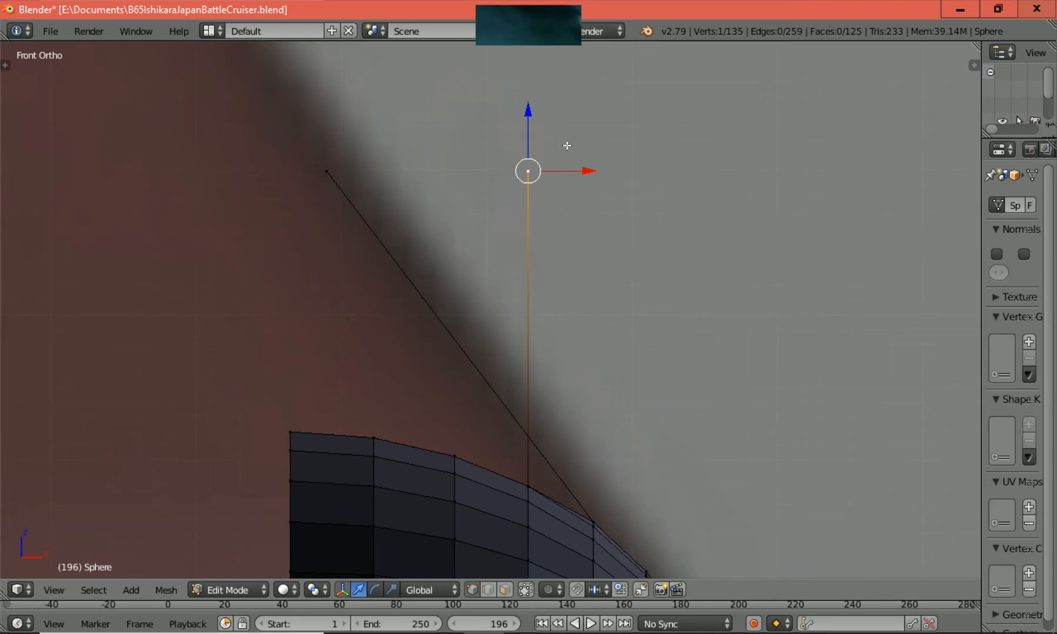
In front view, move the extruded vertex along X toward the bow edge's upper end and check its alignment from the right.
{"action": "left_click_drag", "start_coordinate": [592, 169], "coordinate": [350, 224]}
{"action": "scroll", "coordinate": [540, 279], "scroll_direction": "down", "scroll_amount": 2}
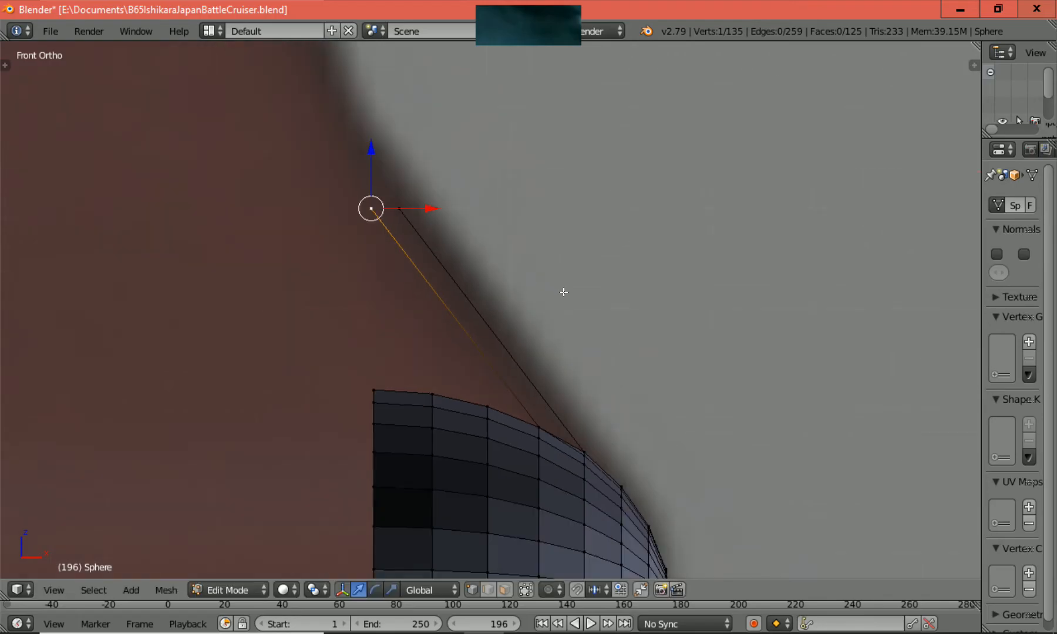
{"action": "middle_click_drag", "start_coordinate": [563, 296], "coordinate": [386, 364]}
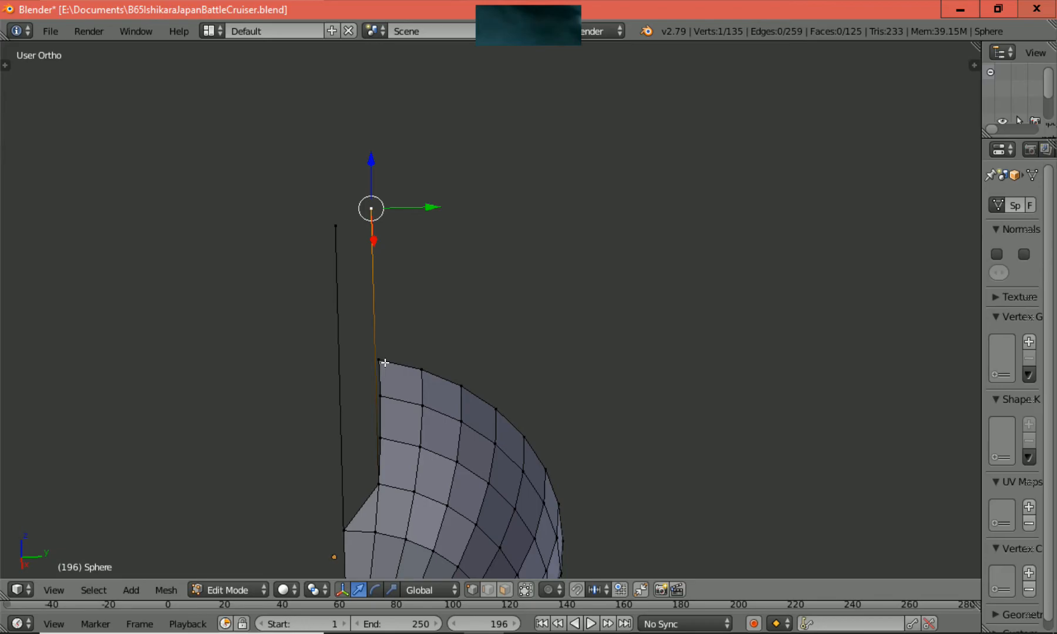
{"action": "scroll", "coordinate": [385, 365], "scroll_direction": "down", "scroll_amount": 1}
{"action": "scroll", "coordinate": [384, 365], "scroll_direction": "up", "scroll_amount": 1}
{"action": "middle_click_drag", "start_coordinate": [384, 364], "coordinate": [381, 335]}
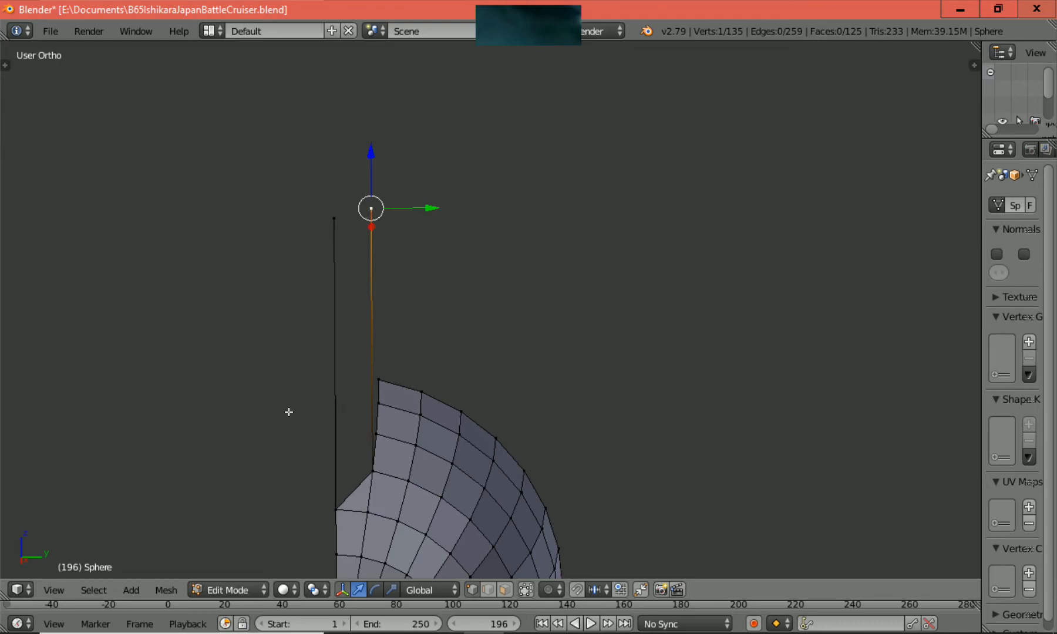
{"action": "key", "text": "KP_3"}
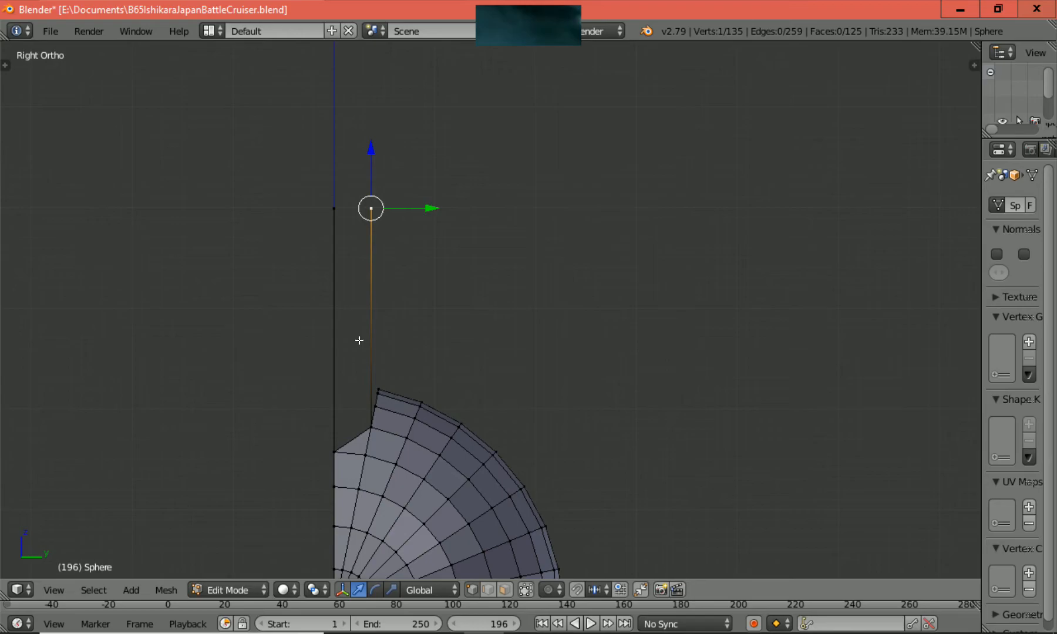
Delete the extruded vertex and the slanted upper edge of the small triangle at the bow edge's base.
{"action": "key", "text": "x"}
{"action": "left_click", "coordinate": [361, 342]}
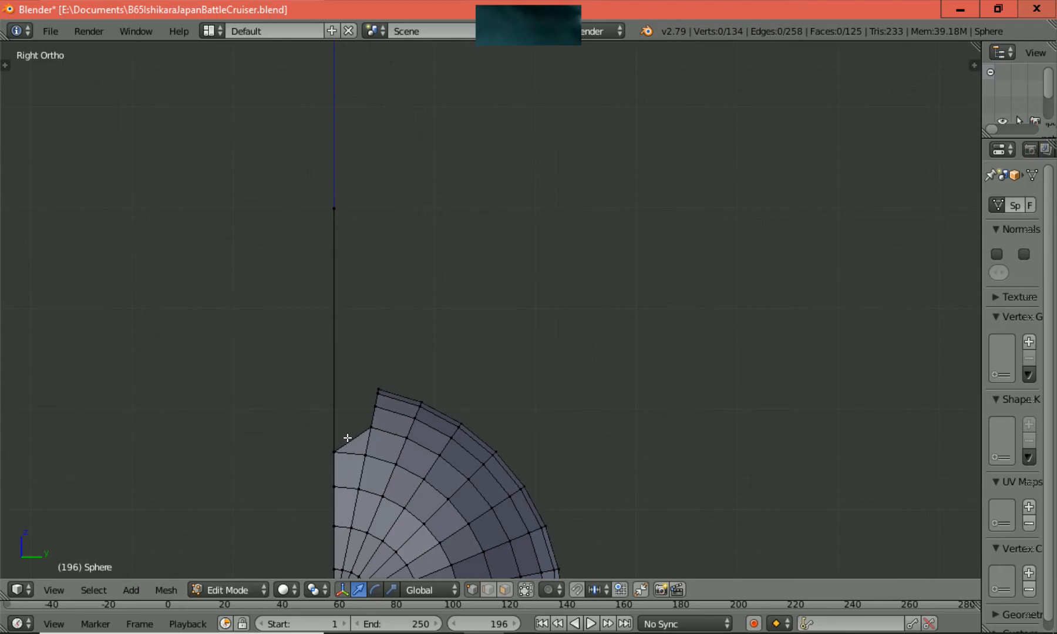
{"action": "left_click", "coordinate": [490, 590]}
{"action": "right_click", "coordinate": [347, 445]}
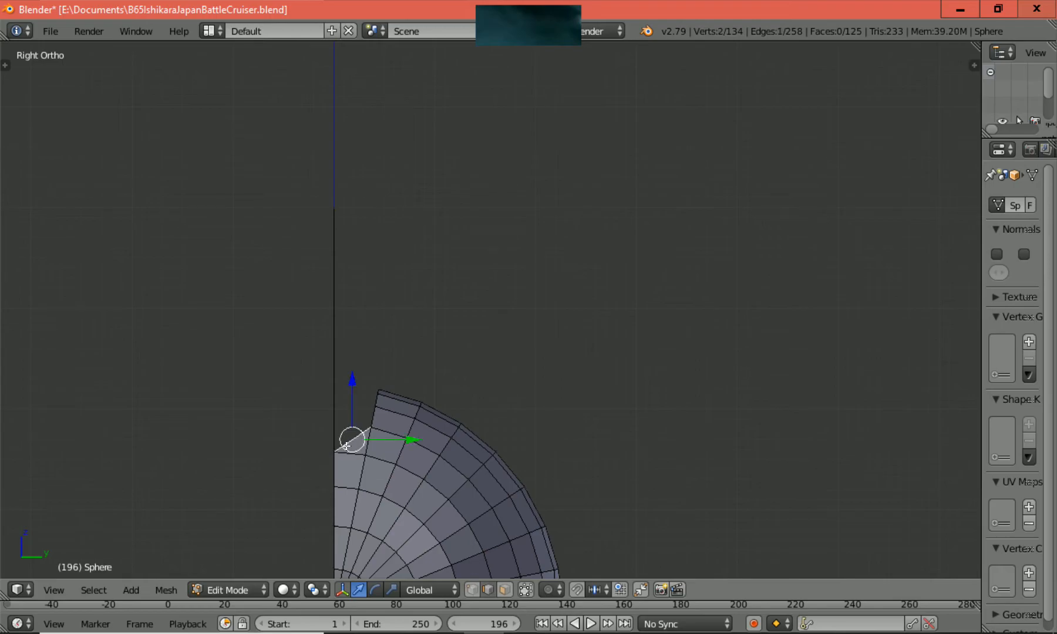
{"action": "key", "text": "x"}
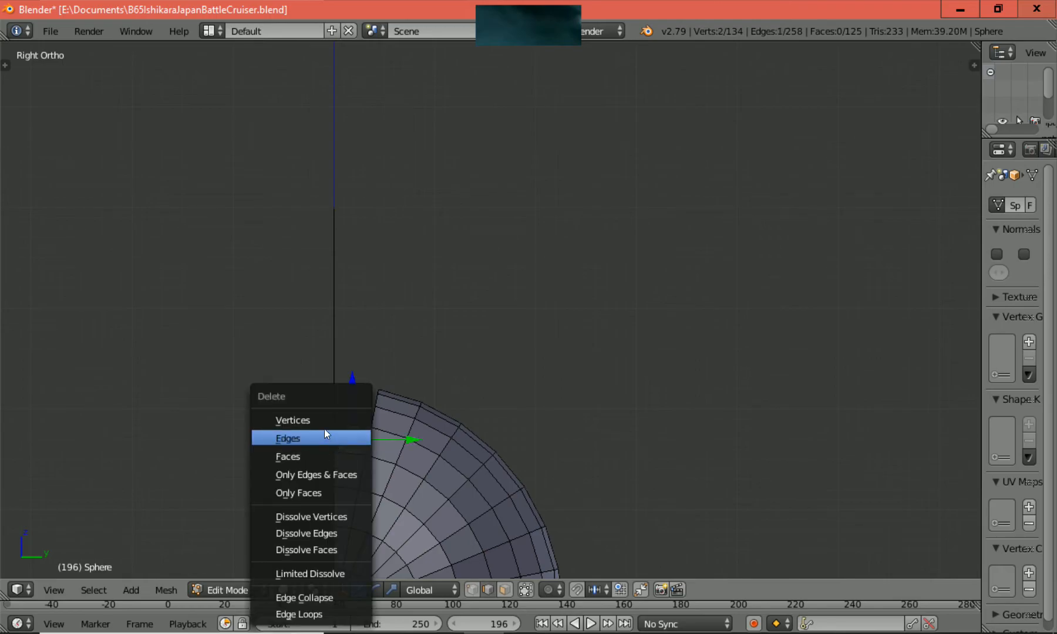
{"action": "left_click", "coordinate": [324, 437]}
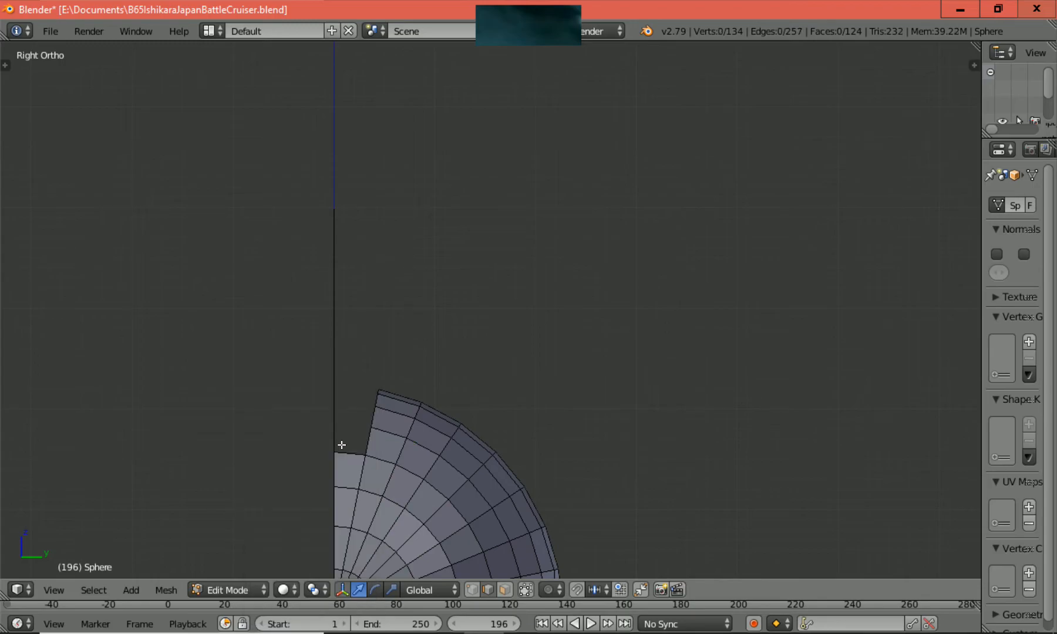
In right view, extrude the border vertex beside the bow edge's base about 0.24 up along Z, level with the bow edge's upper end.
{"action": "left_click", "coordinate": [471, 590]}
{"action": "right_click", "coordinate": [366, 455]}
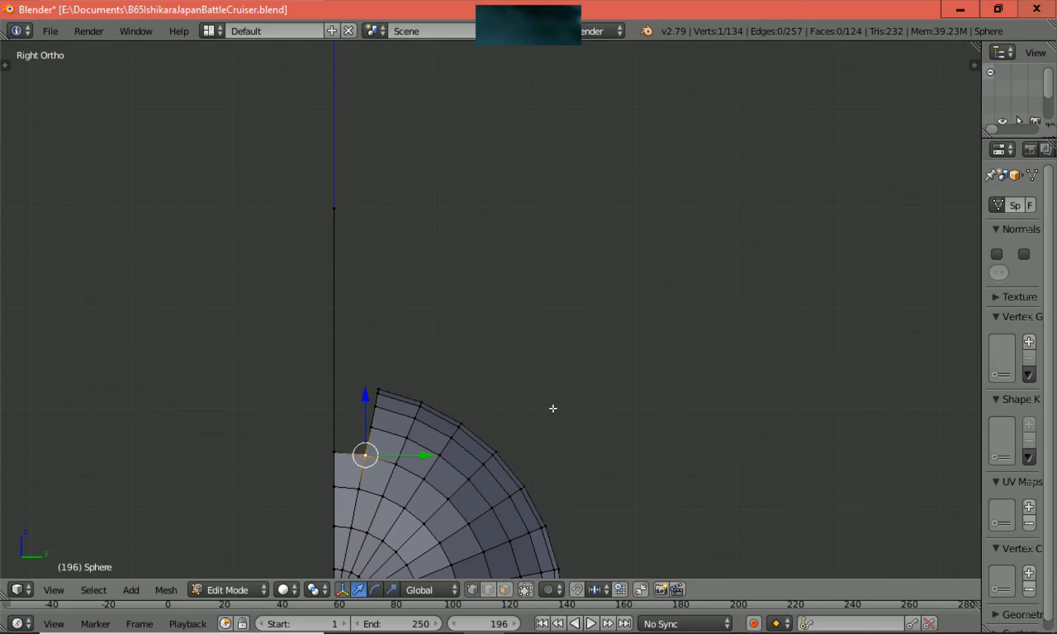
{"action": "key", "text": "e"}
{"action": "key", "text": "z"}
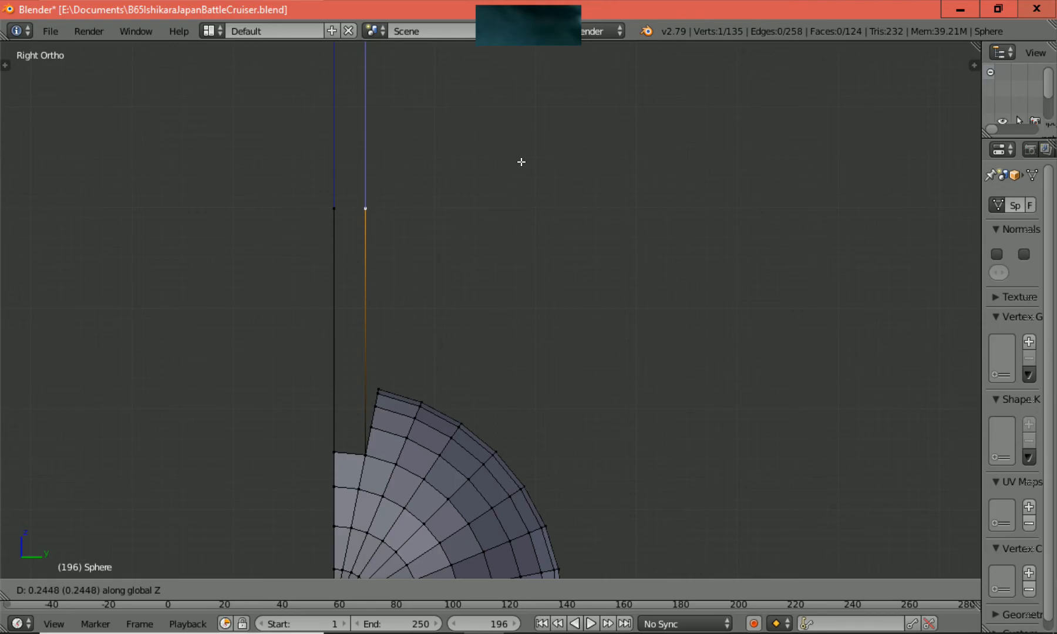
{"action": "left_click", "coordinate": [521, 162]}
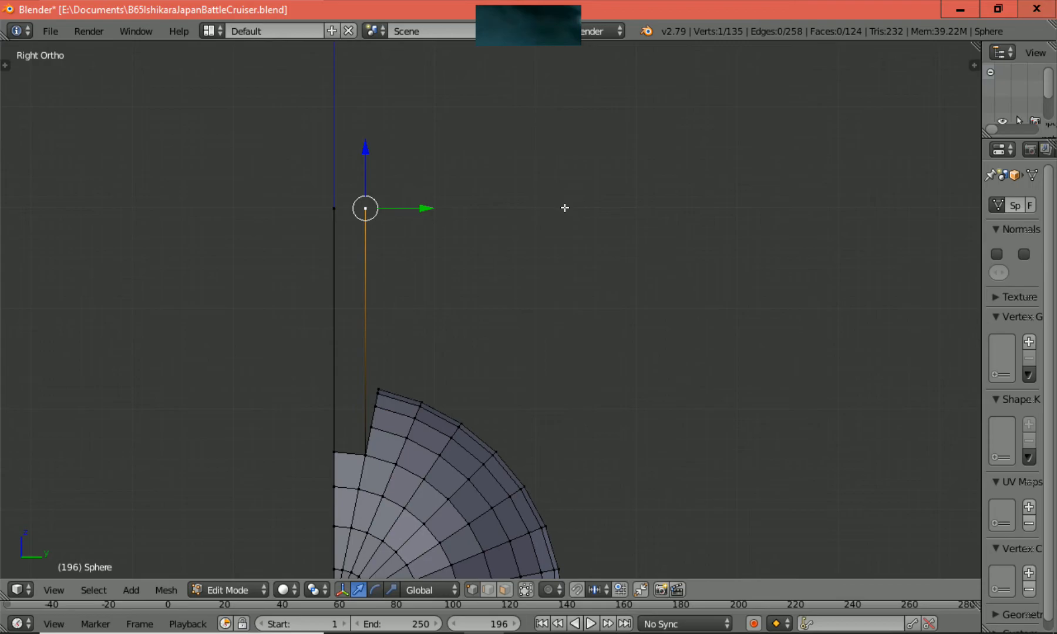
Move the extruded vertex about 0.19 back along X in front view, then align it with the bow edge's upper end in top view.
{"action": "key", "text": "KP_1"}
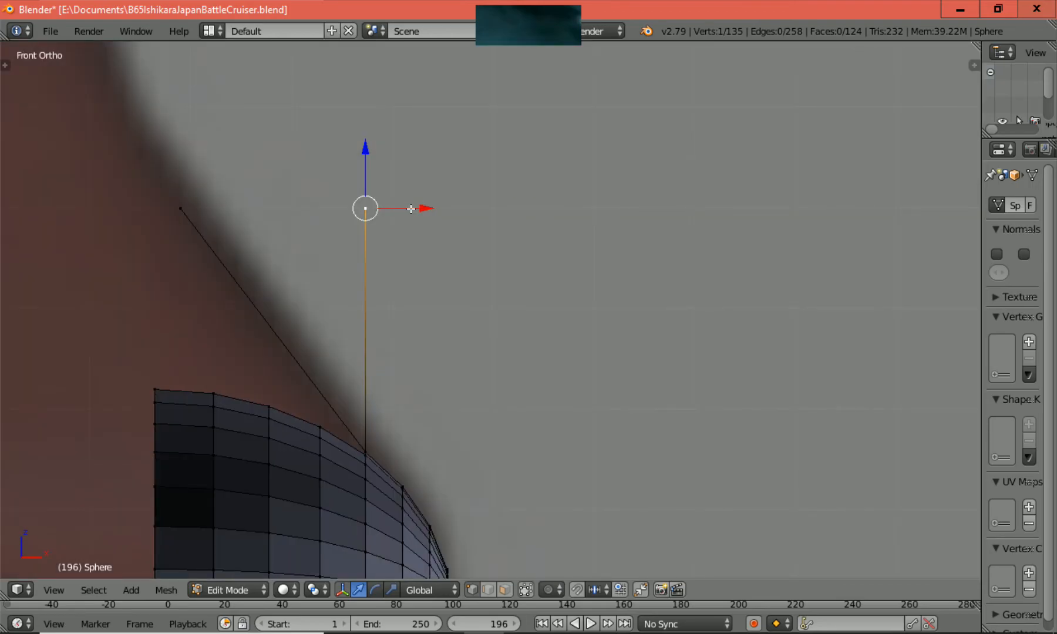
{"action": "left_click_drag", "start_coordinate": [416, 208], "coordinate": [233, 257]}
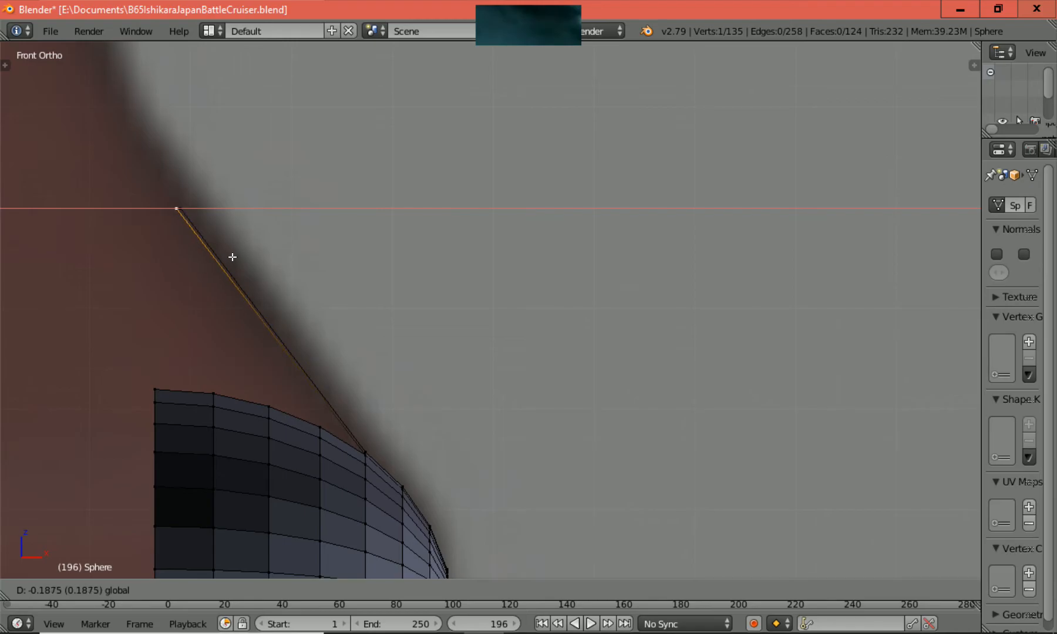
{"action": "left_click_drag", "start_coordinate": [232, 257], "coordinate": [233, 256]}
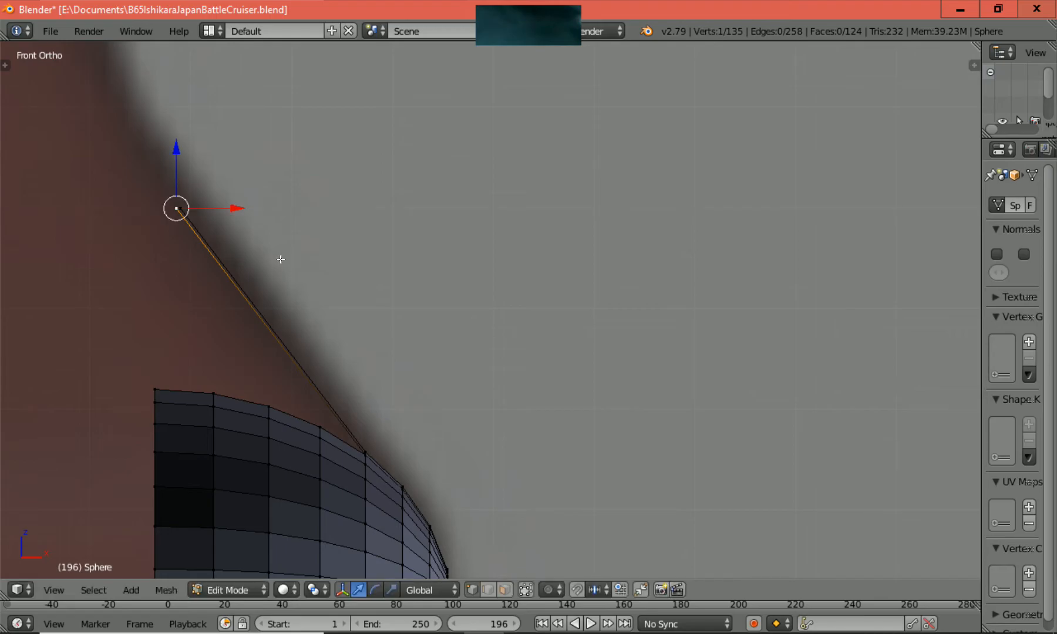
{"action": "key", "text": "KP_7"}
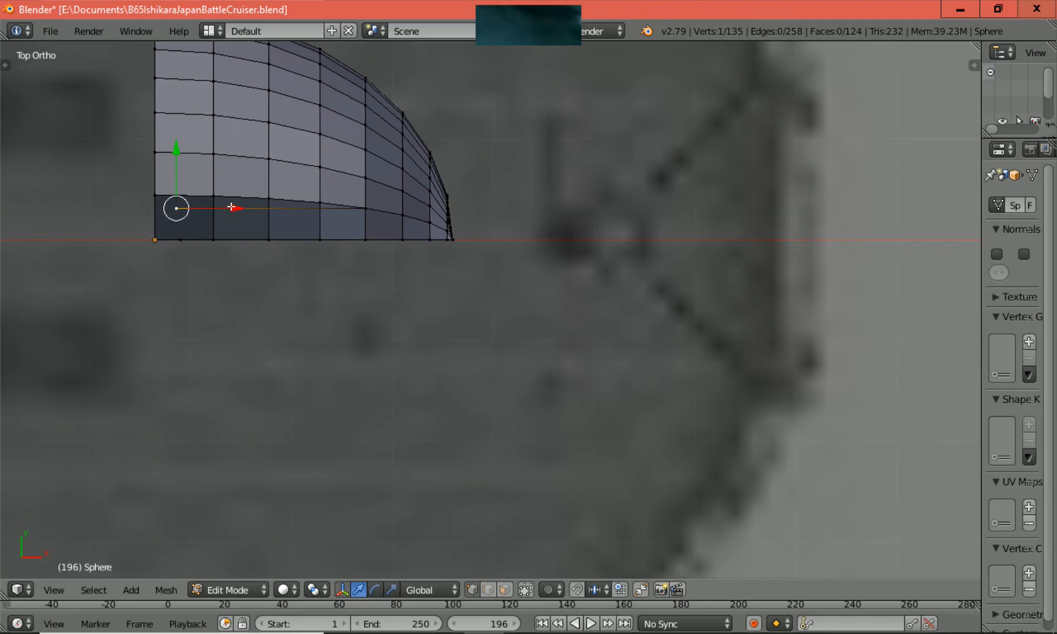
{"action": "left_click_drag", "start_coordinate": [232, 206], "coordinate": [235, 208]}
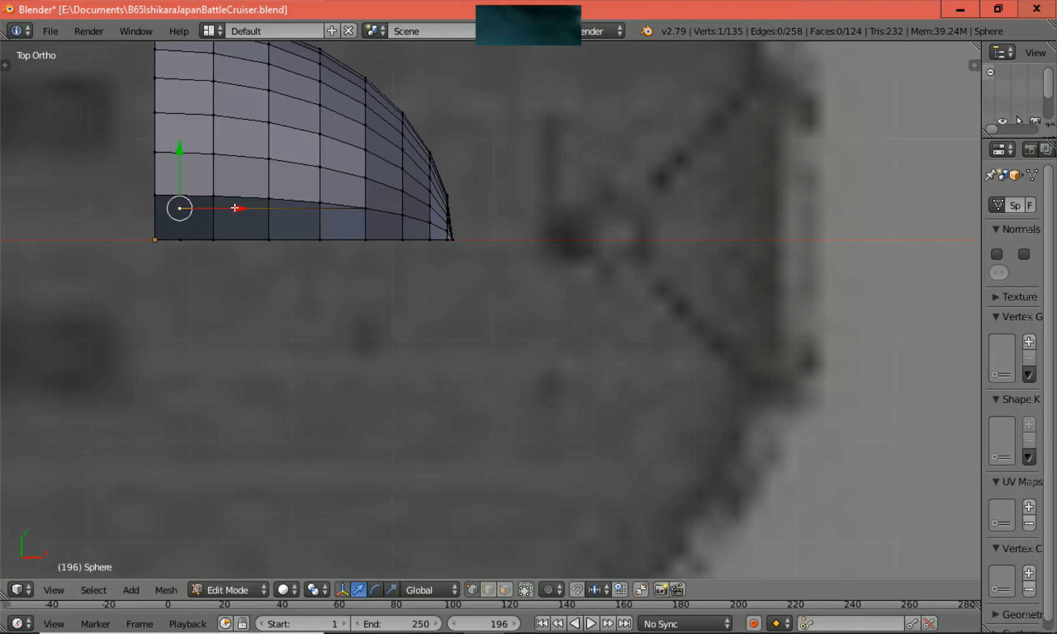
In edge selection mode, fill a face between the bow edge and the new parallel edge, then deselect everything.
{"action": "middle_click_drag", "start_coordinate": [265, 262], "coordinate": [36, 237]}
{"action": "scroll", "coordinate": [35, 238], "scroll_direction": "up", "scroll_amount": 1}
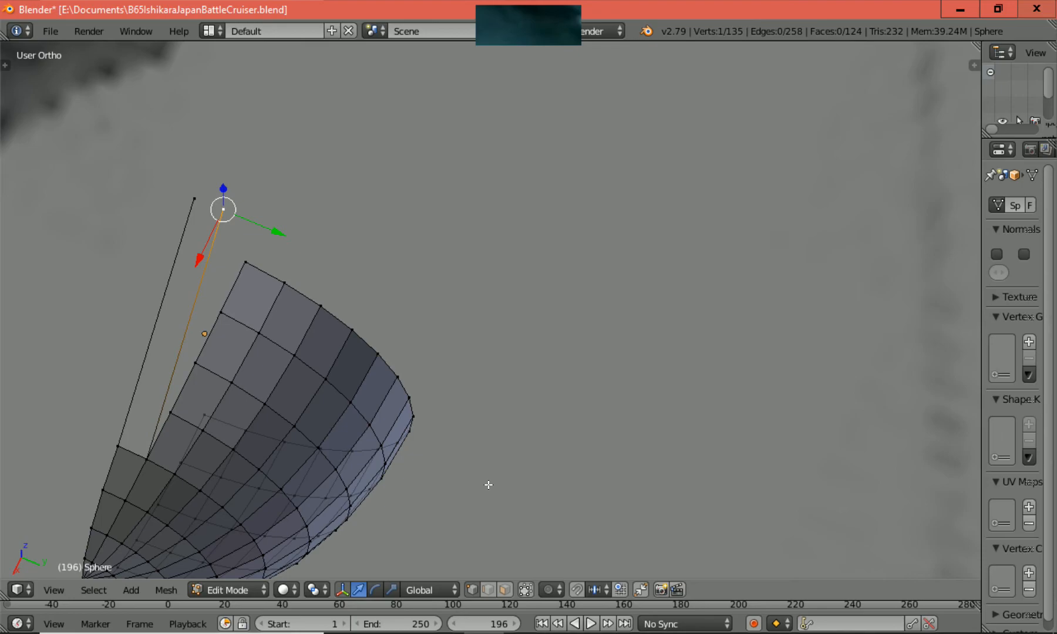
{"action": "key", "text": "a"}
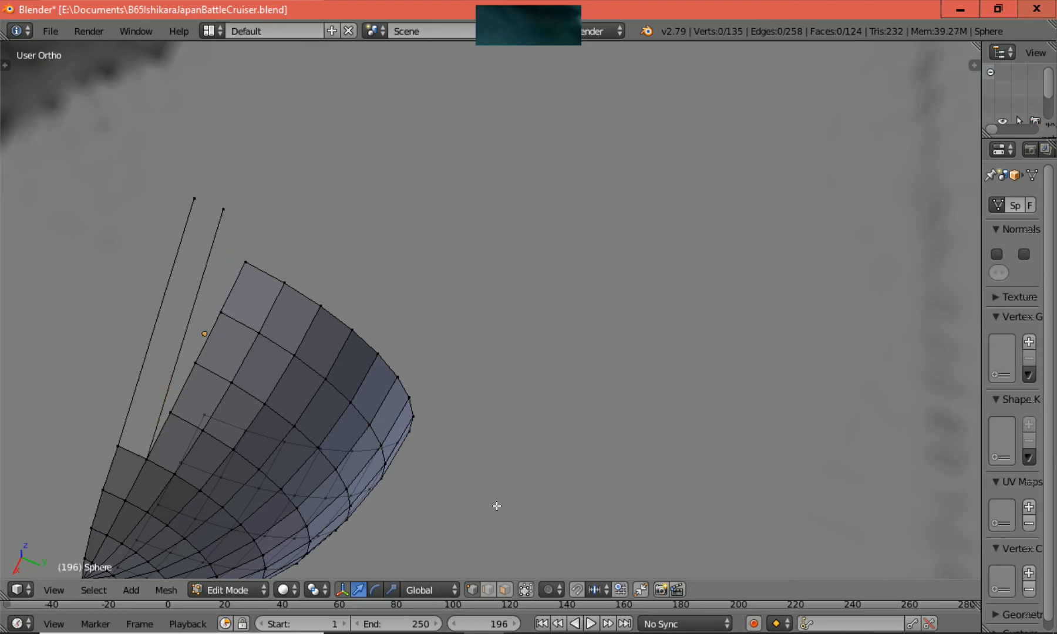
{"action": "left_click", "coordinate": [488, 590]}
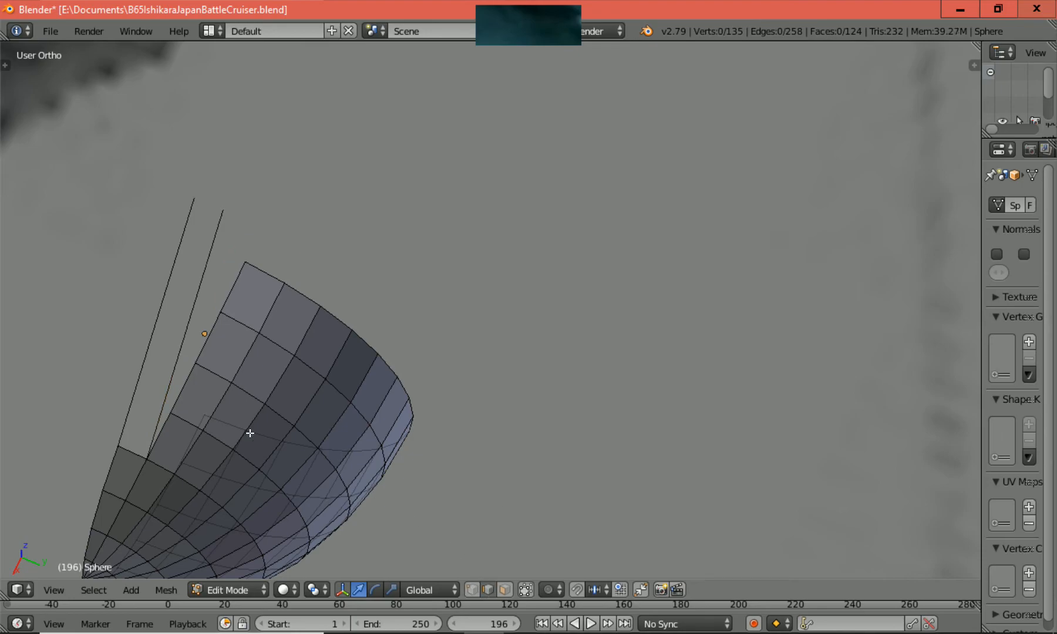
{"action": "right_click", "coordinate": [147, 340]}
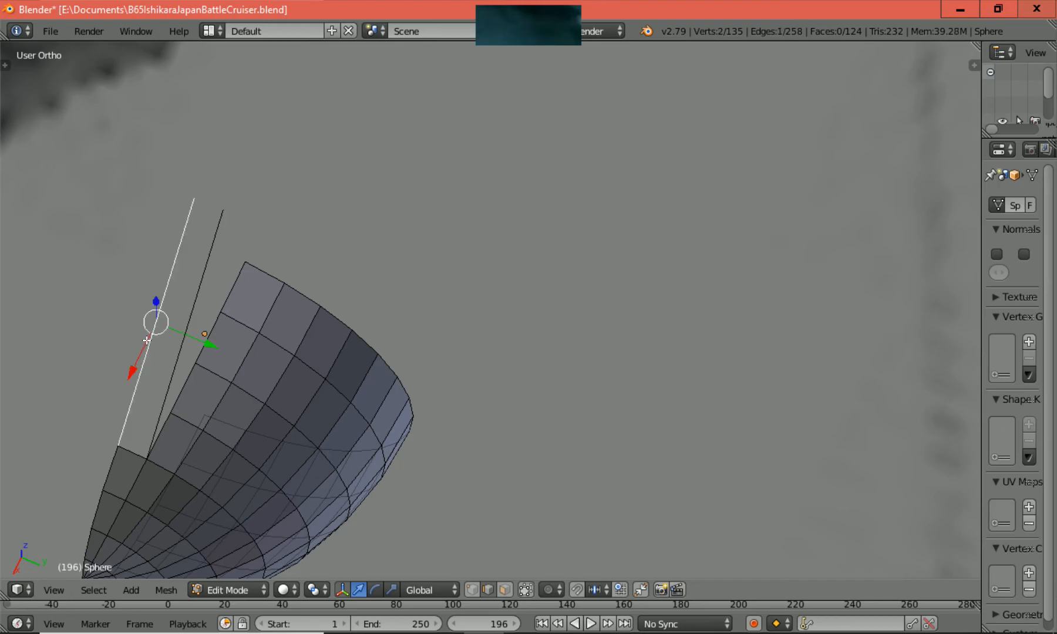
{"action": "right_click", "coordinate": [172, 359], "text": "shift"}
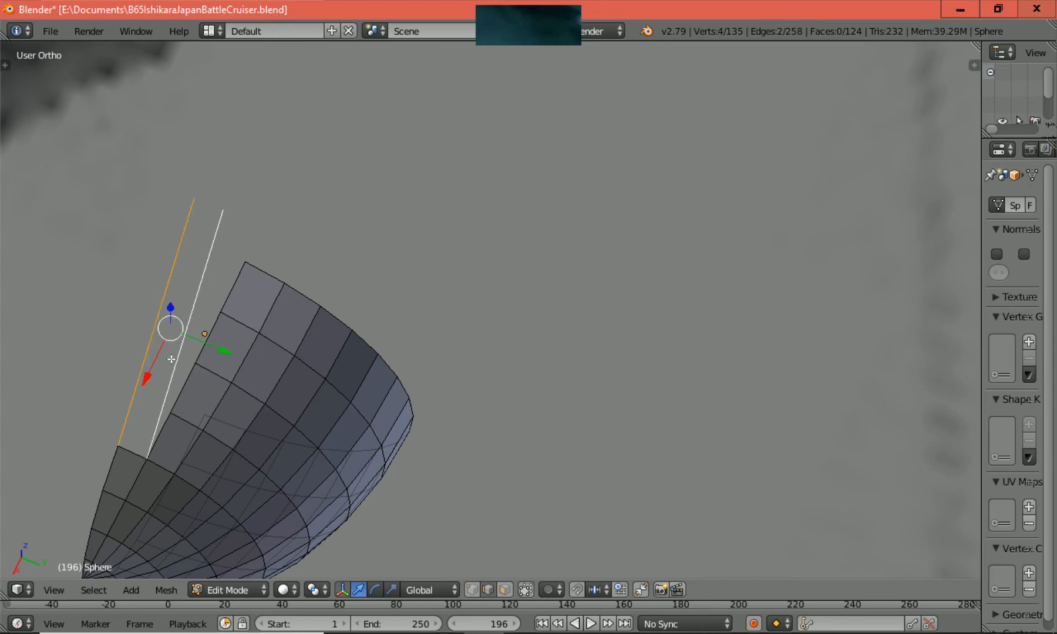
{"action": "key", "text": "f"}
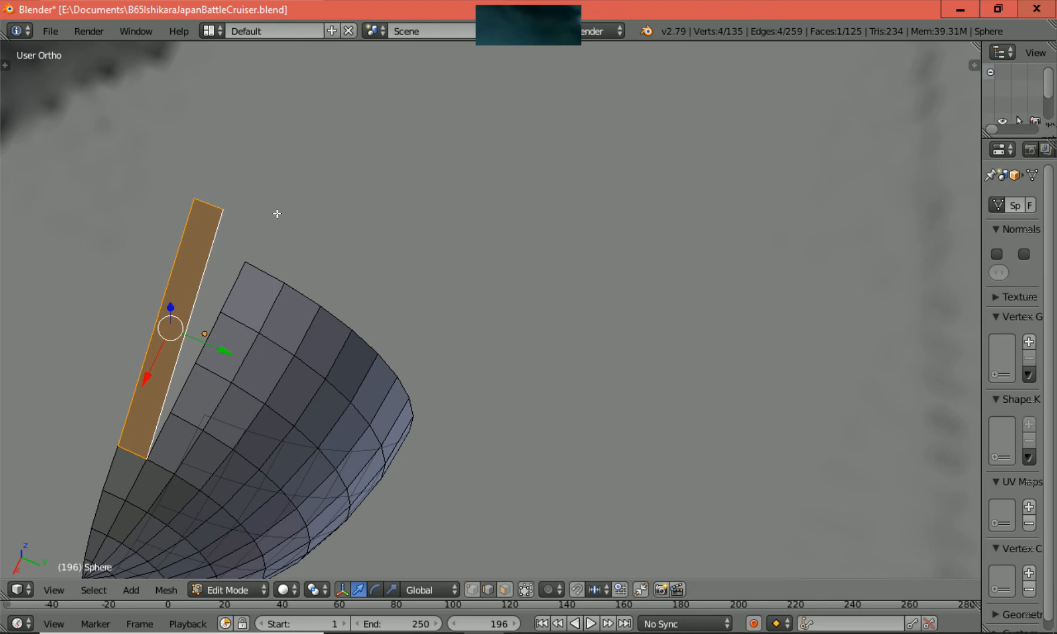
{"action": "key", "text": "a"}
Examine the new bow strip and the wedge-shaped gap between it and the bulb's upper border.
{"action": "scroll", "coordinate": [278, 213], "scroll_direction": "down", "scroll_amount": 2}
{"action": "middle_click_drag", "start_coordinate": [288, 216], "coordinate": [342, 163]}
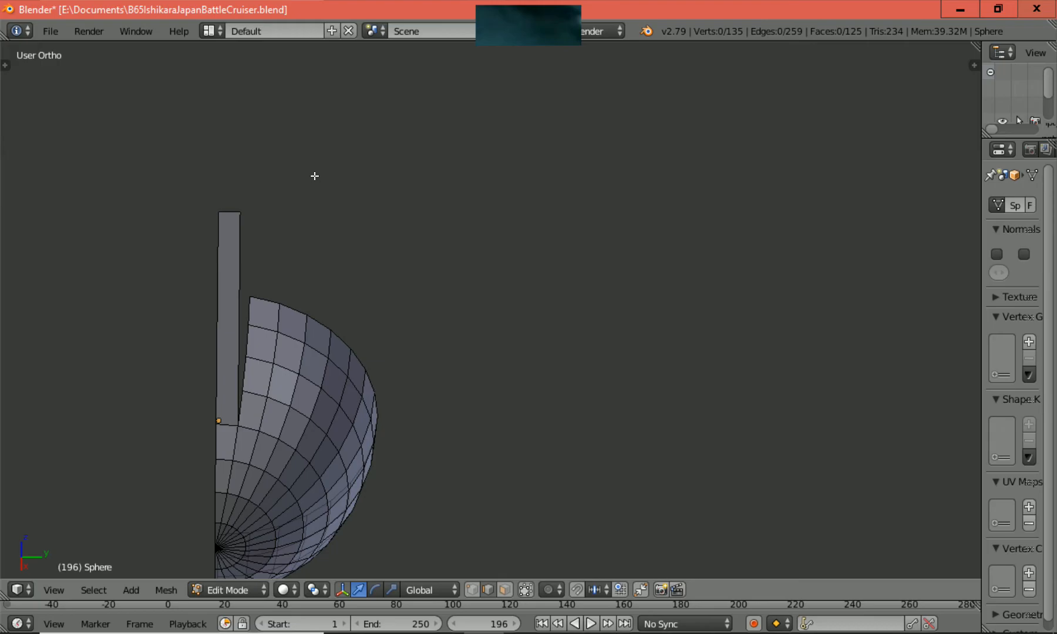
{"action": "middle_click_drag", "start_coordinate": [281, 414], "coordinate": [193, 407]}
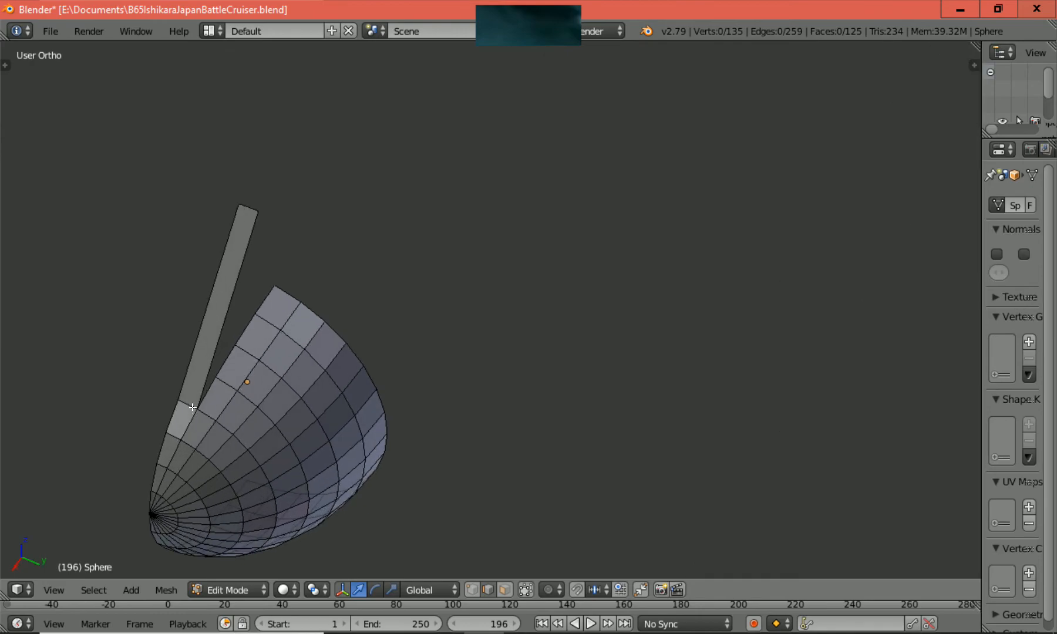
{"action": "scroll", "coordinate": [193, 407], "scroll_direction": "down", "scroll_amount": 6, "text": "ctrl"}
{"action": "scroll", "coordinate": [196, 406], "scroll_direction": "down", "scroll_amount": 4, "text": "shift"}
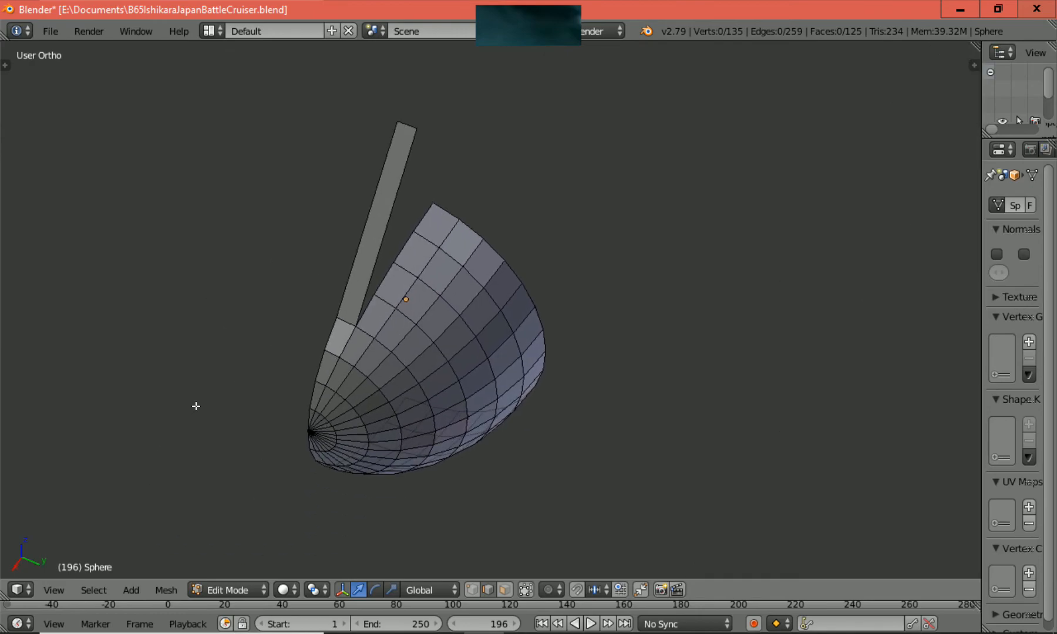
{"action": "scroll", "coordinate": [196, 406], "scroll_direction": "up", "scroll_amount": 1}
{"action": "scroll", "coordinate": [196, 405], "scroll_direction": "up", "scroll_amount": 1}
{"action": "scroll", "coordinate": [196, 406], "scroll_direction": "up", "scroll_amount": 1, "text": "shift"}
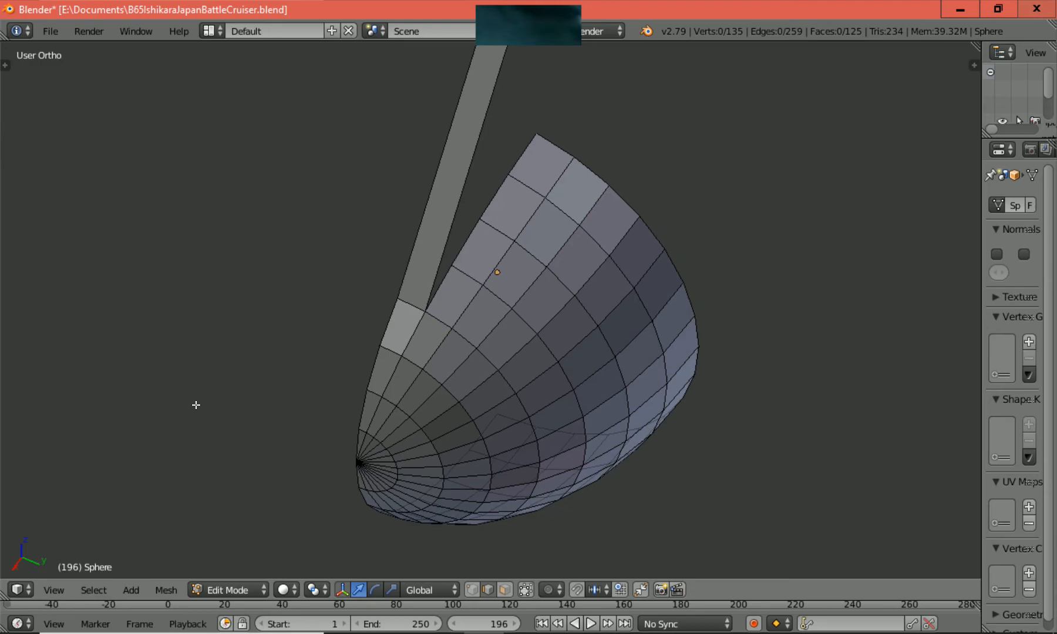
{"action": "scroll", "coordinate": [196, 405], "scroll_direction": "up", "scroll_amount": 1}
{"action": "scroll", "coordinate": [196, 405], "scroll_direction": "up", "scroll_amount": 4, "text": "ctrl"}
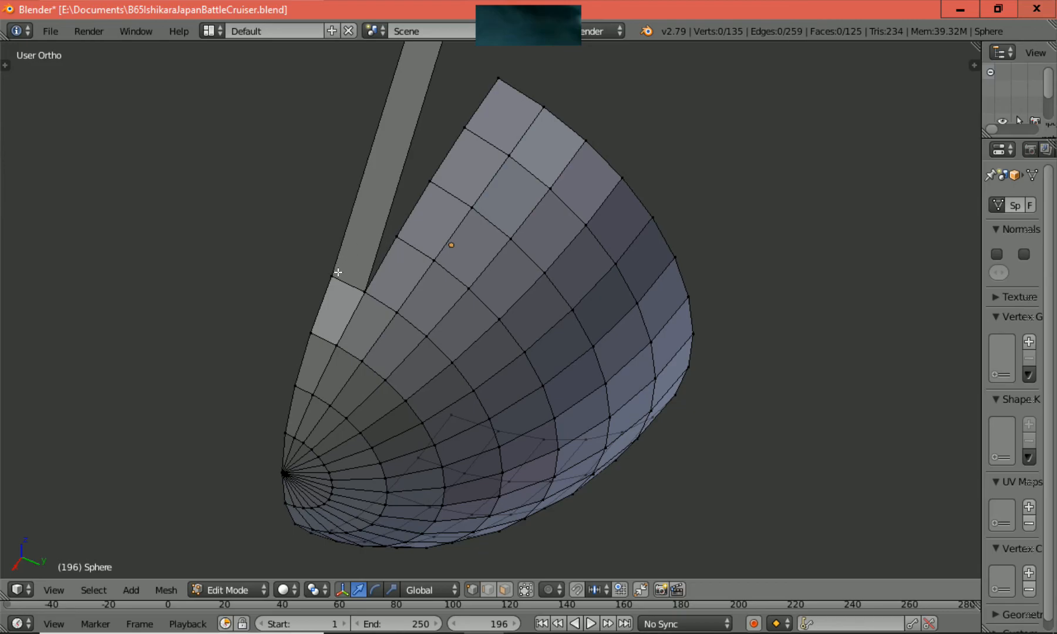
{"action": "scroll", "coordinate": [338, 273], "scroll_direction": "up", "scroll_amount": 4, "text": "shift"}
{"action": "scroll", "coordinate": [338, 272], "scroll_direction": "up", "scroll_amount": 3, "text": "shift"}
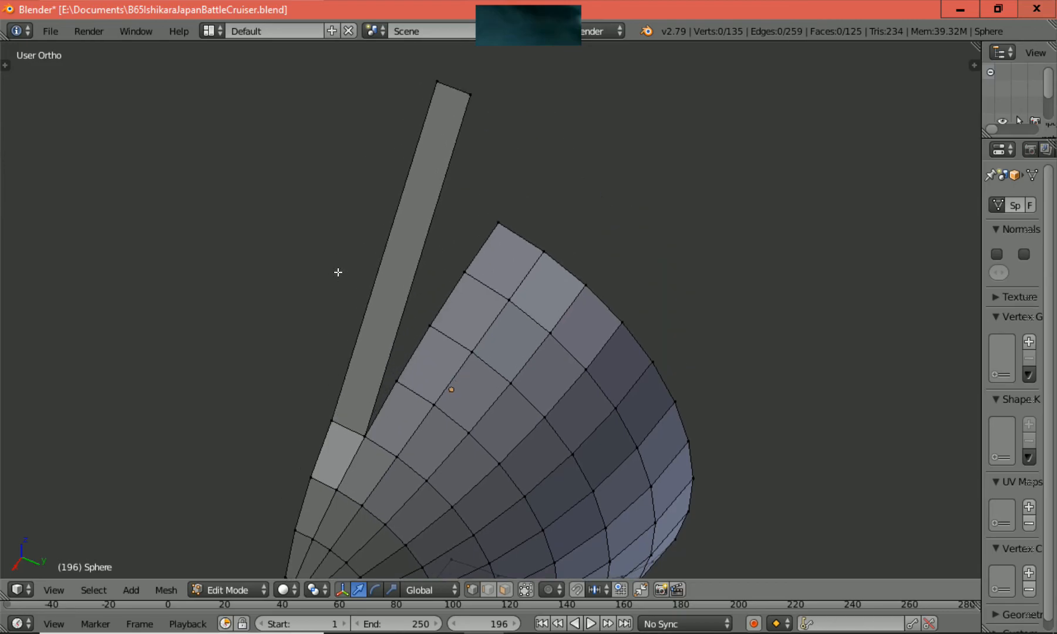
{"action": "scroll", "coordinate": [336, 271], "scroll_direction": "up", "scroll_amount": 2}
{"action": "scroll", "coordinate": [334, 281], "scroll_direction": "down", "scroll_amount": 3, "text": "shift"}
{"action": "scroll", "coordinate": [334, 282], "scroll_direction": "down", "scroll_amount": 3, "text": "shift"}
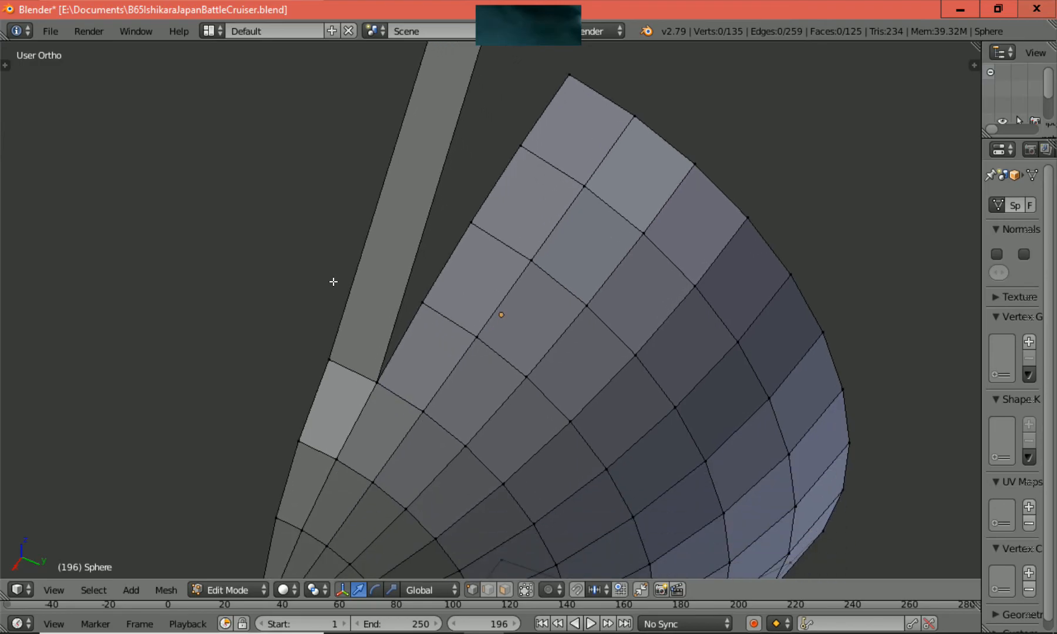
{"action": "scroll", "coordinate": [333, 282], "scroll_direction": "up", "scroll_amount": 2}
{"action": "scroll", "coordinate": [332, 283], "scroll_direction": "down", "scroll_amount": 2, "text": "shift"}
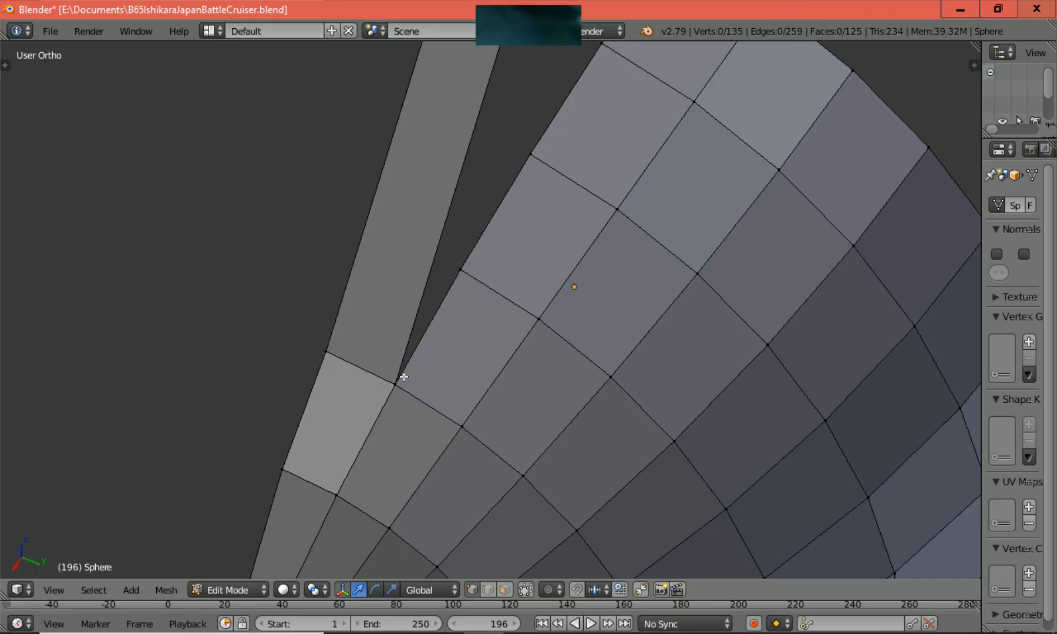
{"action": "scroll", "coordinate": [401, 420], "scroll_direction": "down", "scroll_amount": 6}
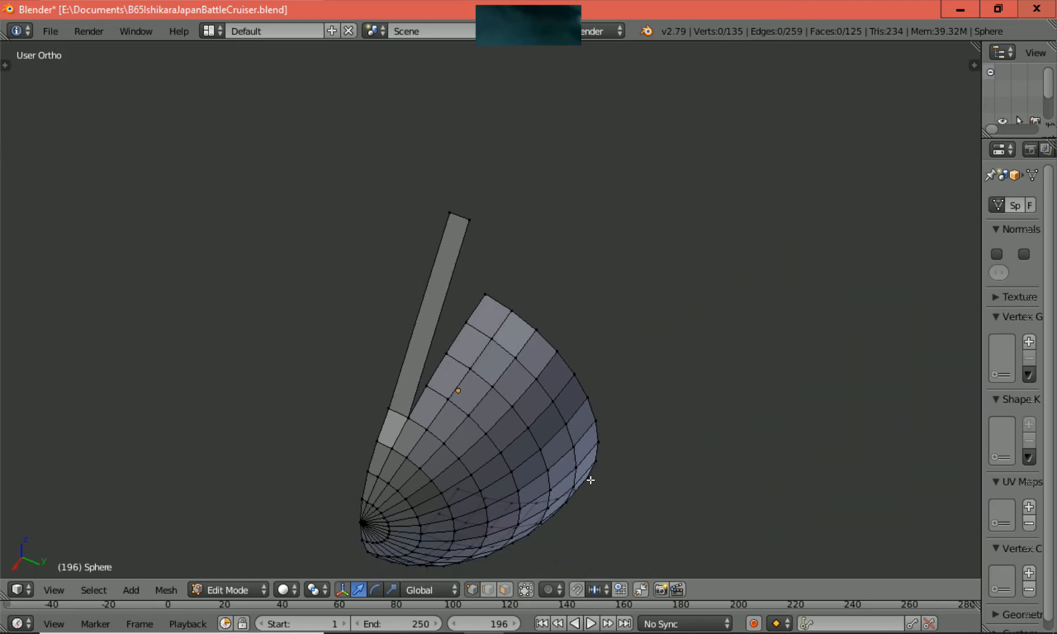
{"action": "scroll", "coordinate": [572, 399], "scroll_direction": "up", "scroll_amount": 4}
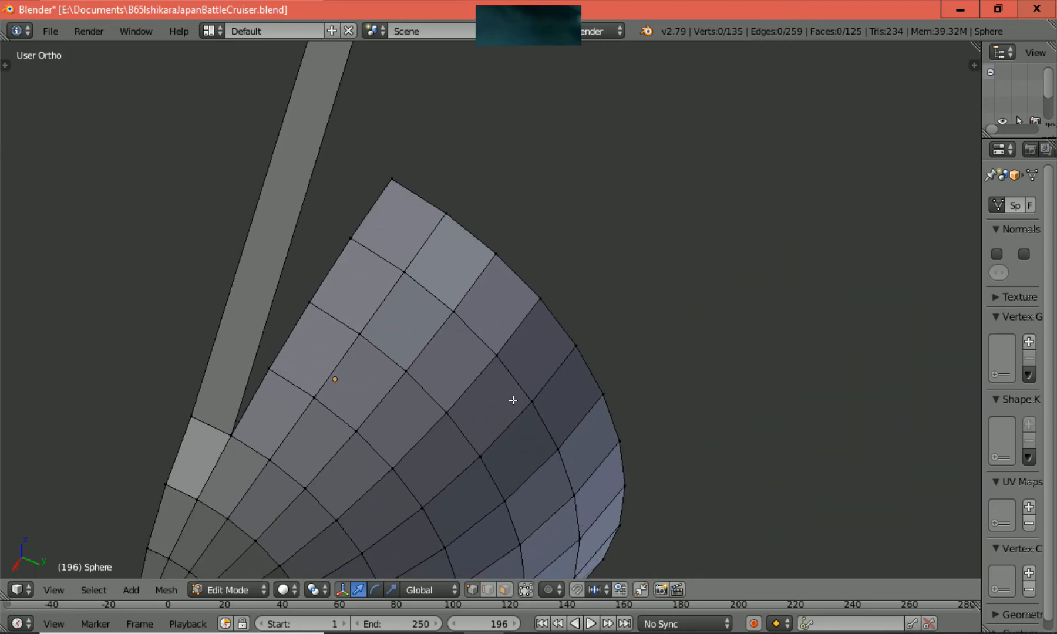
{"action": "scroll", "coordinate": [512, 400], "scroll_direction": "down", "scroll_amount": 8, "text": "ctrl"}
{"action": "scroll", "coordinate": [512, 400], "scroll_direction": "up", "scroll_amount": 2}
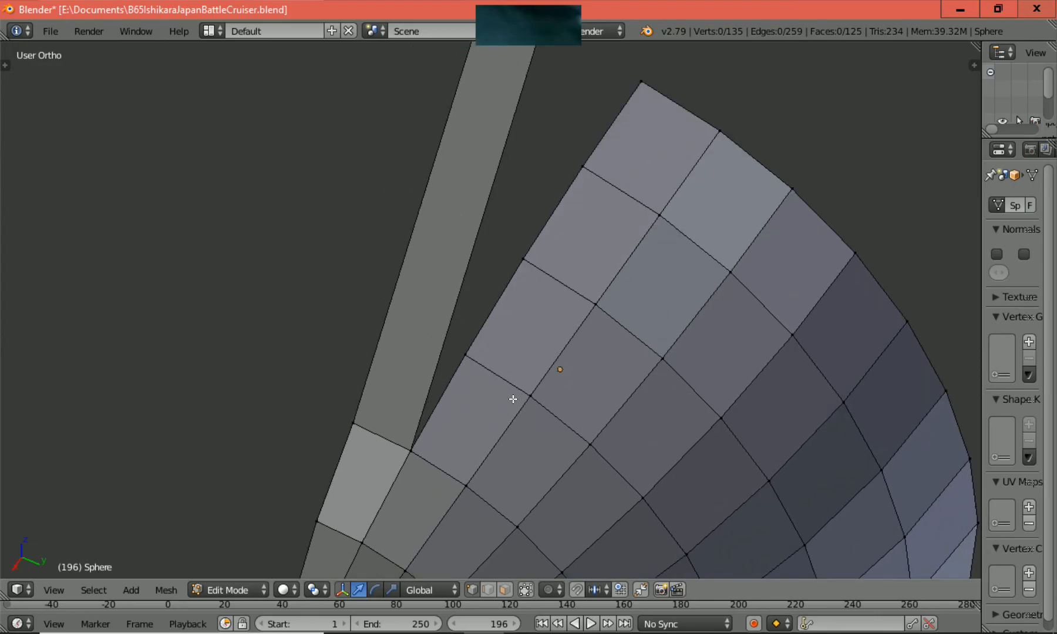
{"action": "scroll", "coordinate": [513, 399], "scroll_direction": "up", "scroll_amount": 1}
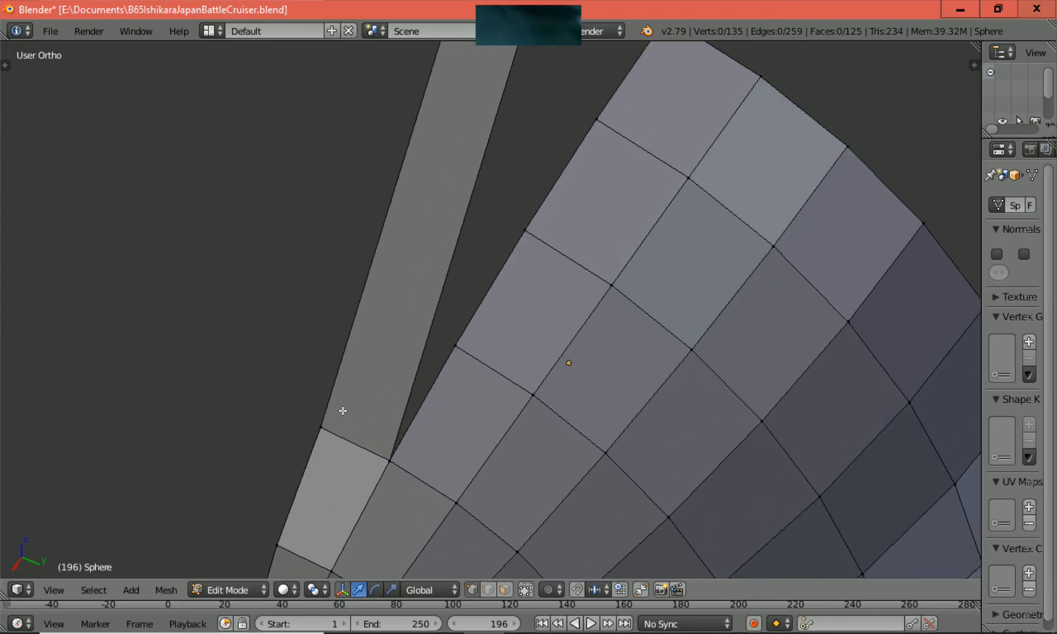
{"action": "scroll", "coordinate": [343, 409], "scroll_direction": "down", "scroll_amount": 1}
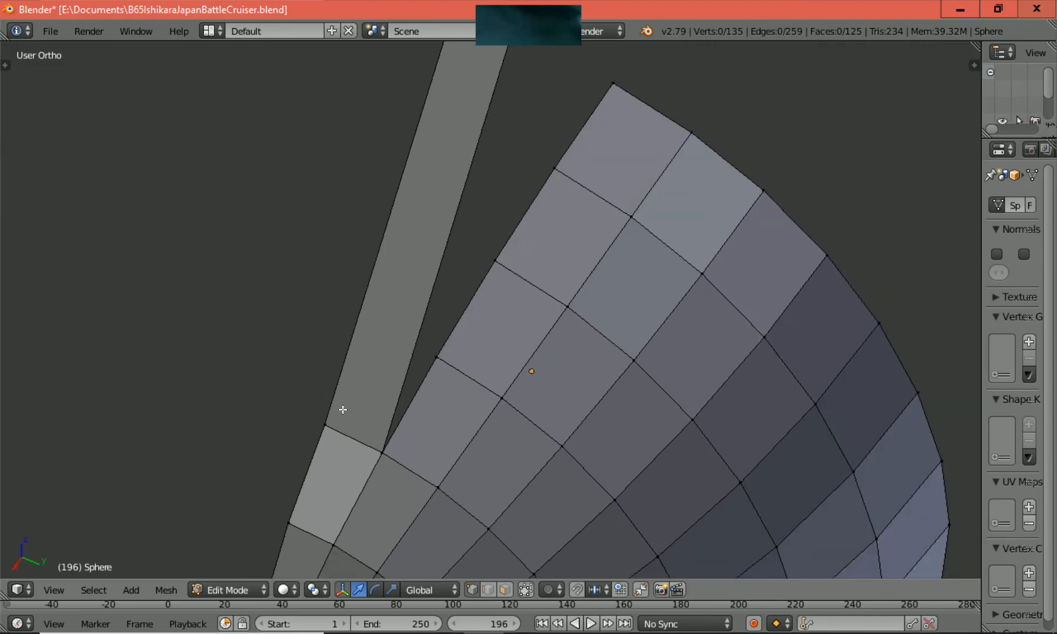
Delete the four vertices along the bulb's upper border beside the wedge-shaped gap.
{"action": "right_click", "coordinate": [434, 356]}
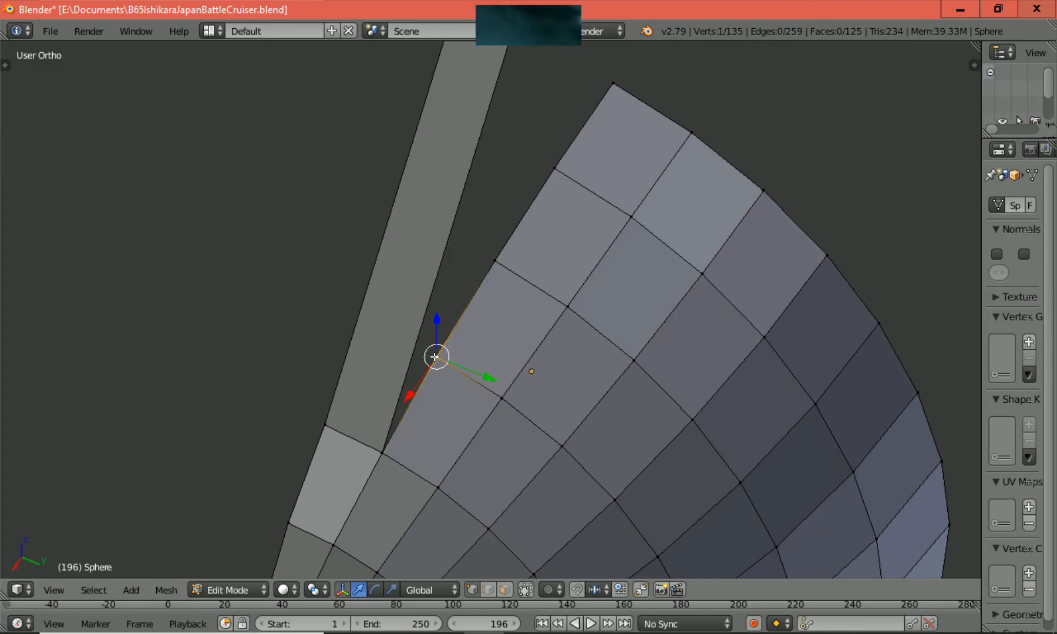
{"action": "right_click", "coordinate": [494, 262], "text": "shift"}
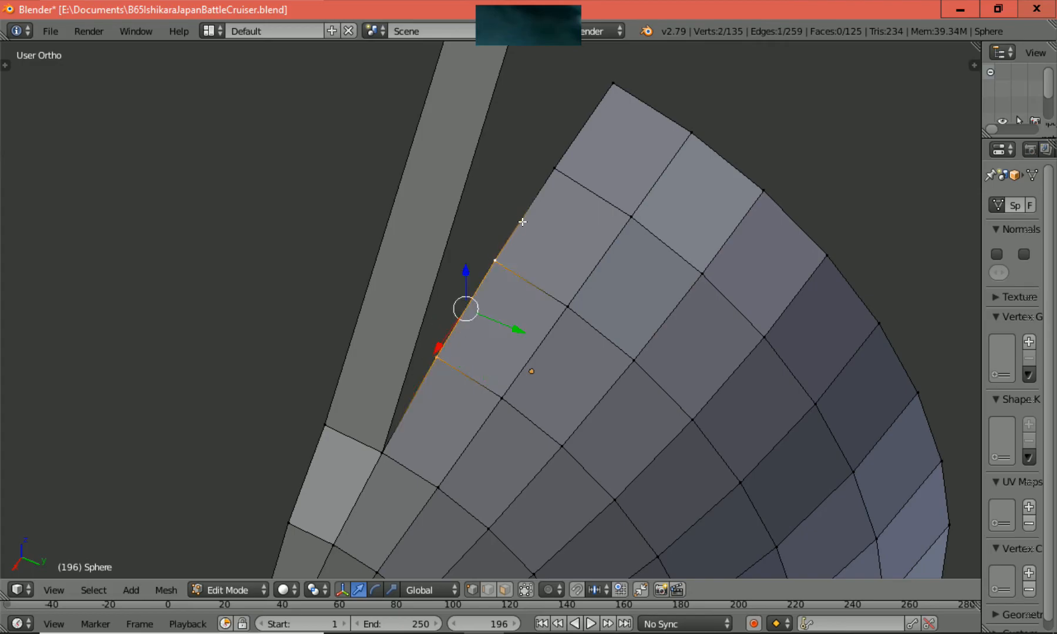
{"action": "right_click", "coordinate": [554, 173], "text": "shift"}
{"action": "right_click", "coordinate": [616, 87], "text": "shift"}
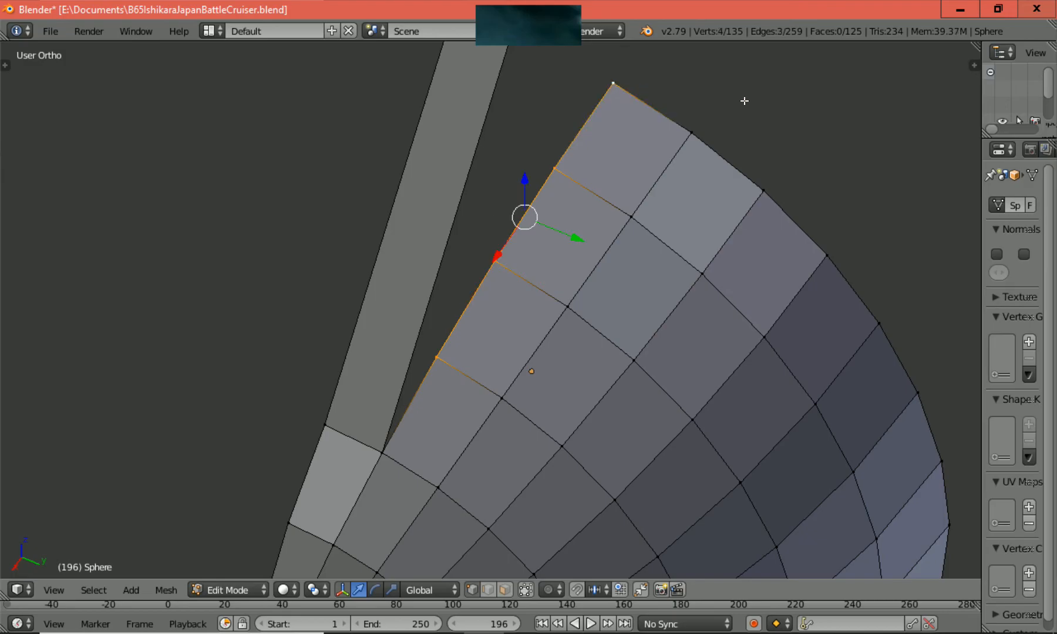
{"action": "key", "text": "x"}
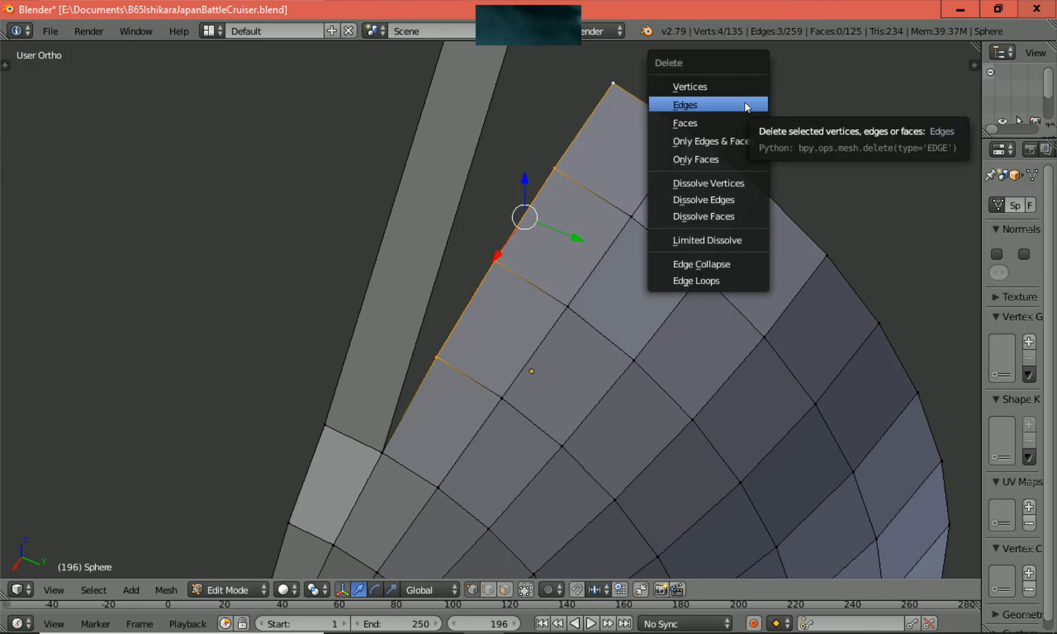
{"action": "left_click", "coordinate": [736, 90]}
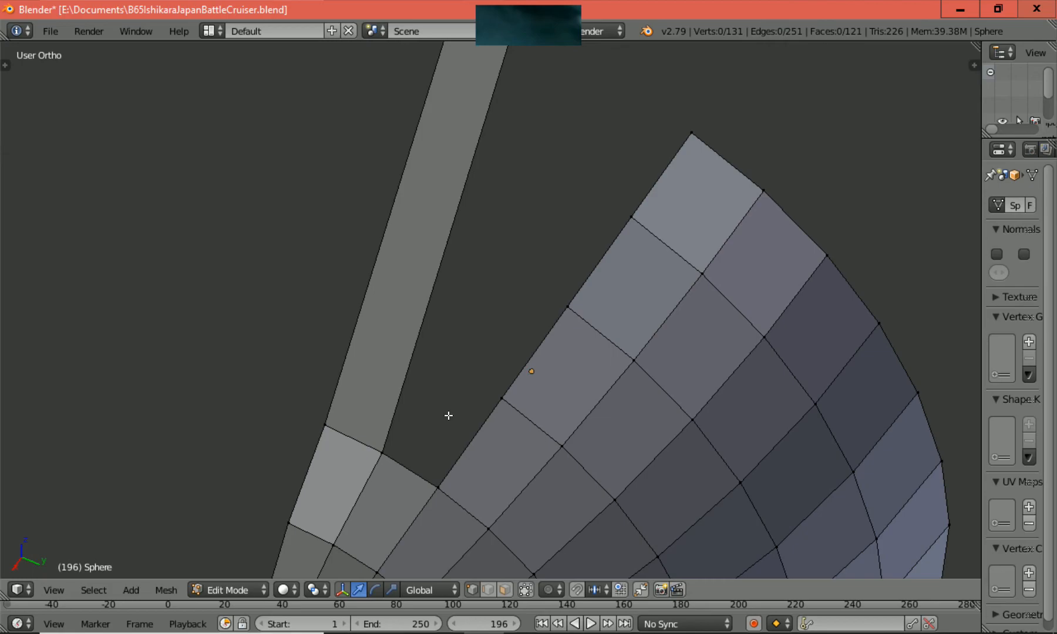
In front view, extrude the second border vertex from the gap's corner about 0.23 up along Z, then move it back along X behind the bow strip's upper end.
{"action": "right_click", "coordinate": [498, 398]}
{"action": "scroll", "coordinate": [500, 421], "scroll_direction": "down", "scroll_amount": 2}
{"action": "scroll", "coordinate": [501, 423], "scroll_direction": "down", "scroll_amount": 2}
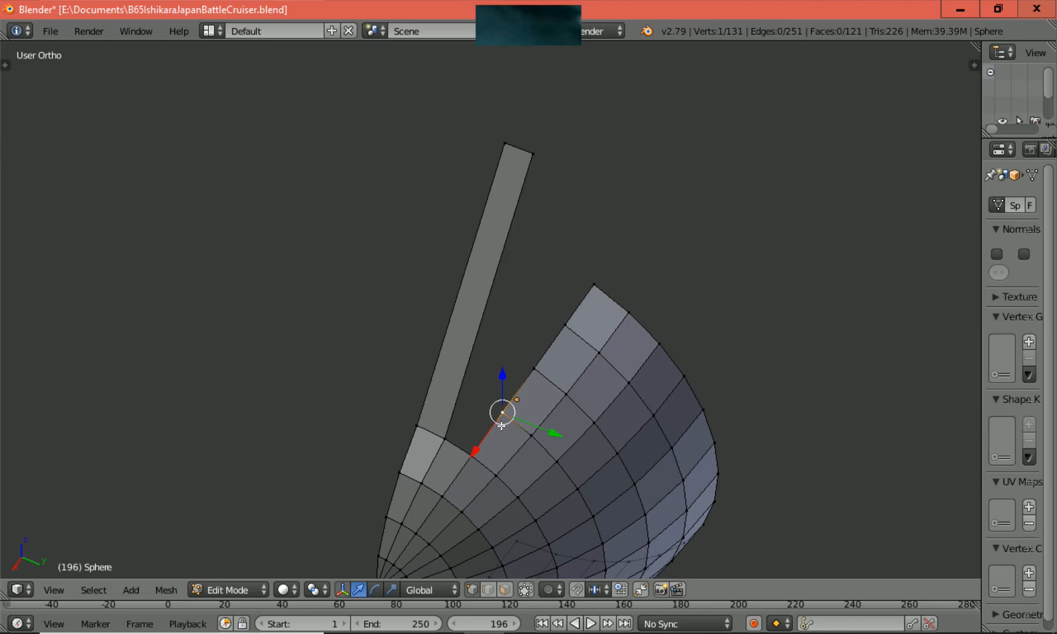
{"action": "key", "text": "KP_1"}
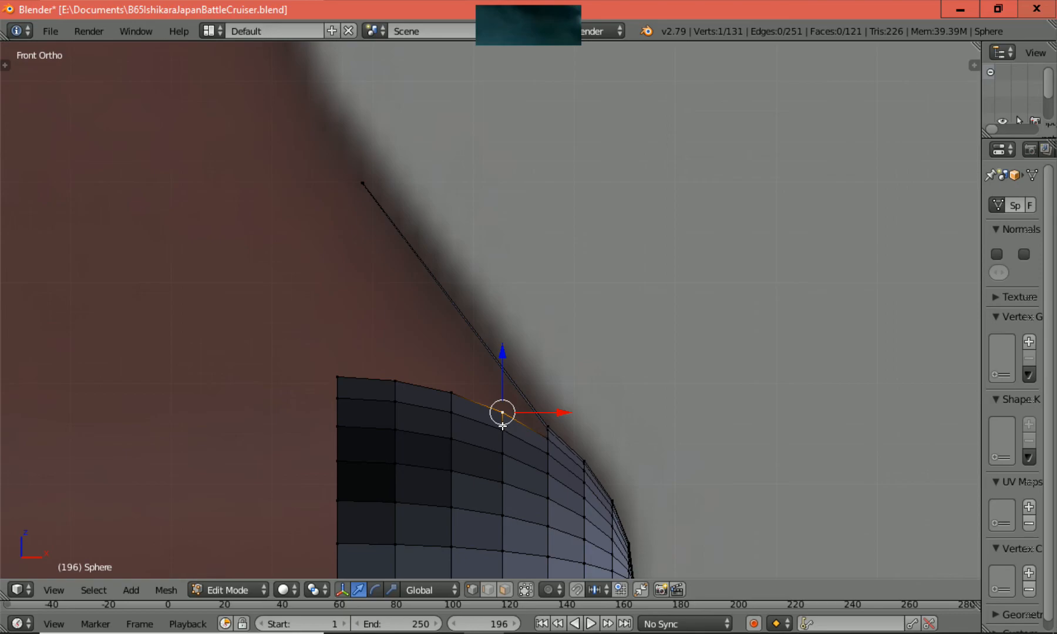
{"action": "key", "text": "e"}
{"action": "key", "text": "z"}
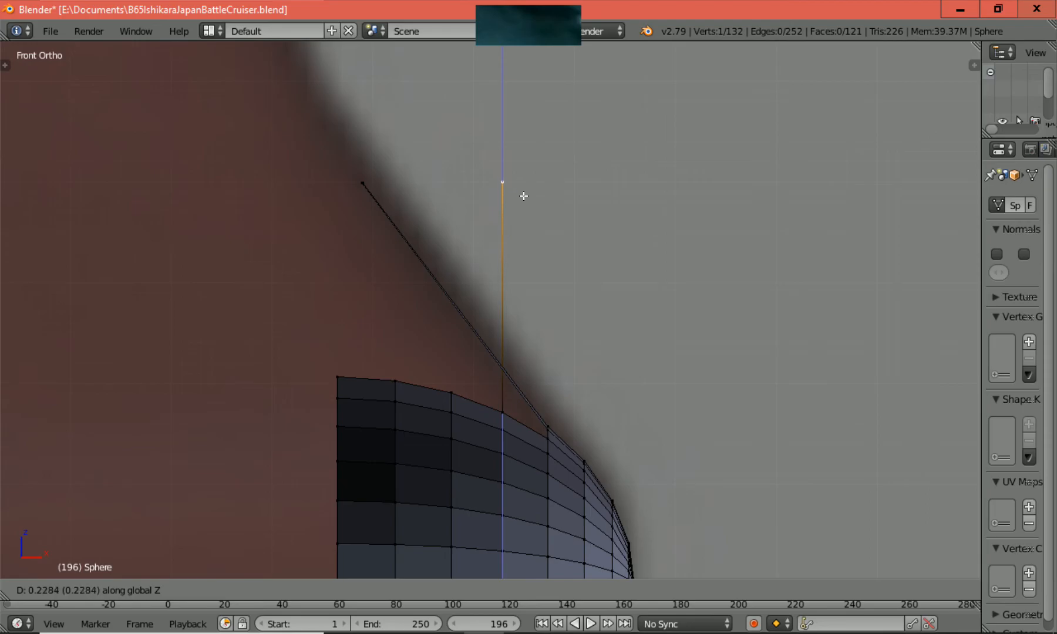
{"action": "left_click", "coordinate": [522, 194]}
{"action": "left_click_drag", "start_coordinate": [563, 182], "coordinate": [378, 202]}
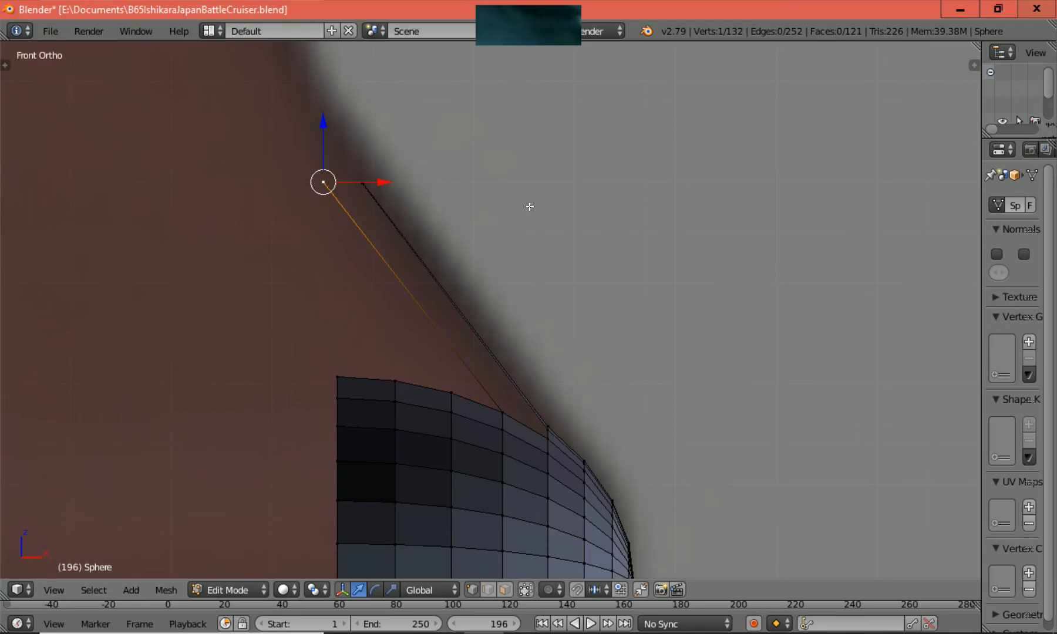
In right view, narrow the bow strip's upper end by moving its outer top vertex along Y to about half the strip's width.
{"action": "middle_click_drag", "start_coordinate": [538, 217], "coordinate": [363, 333]}
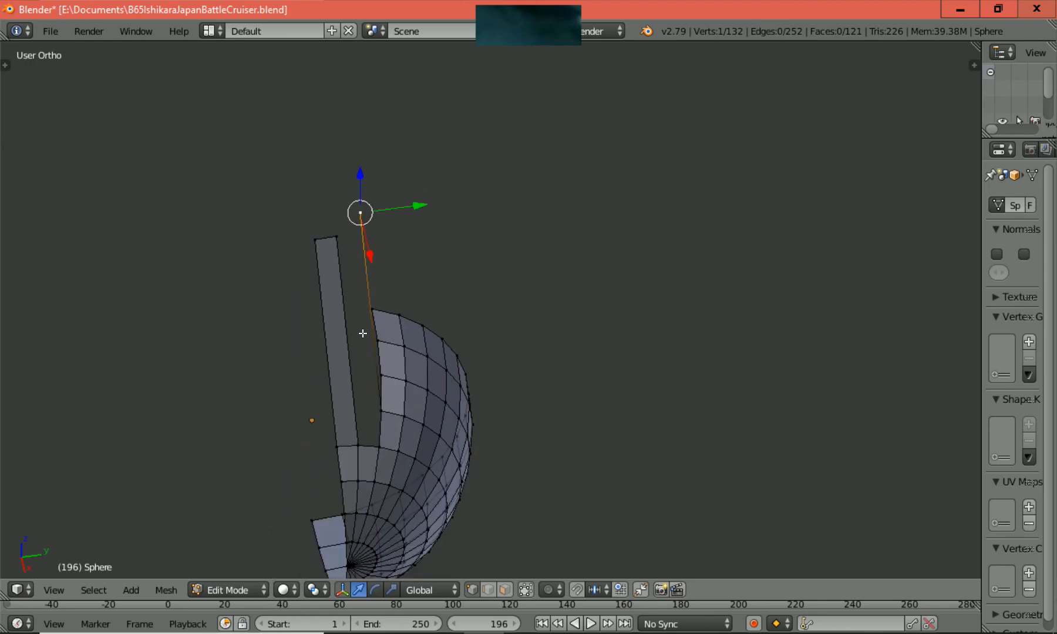
{"action": "scroll", "coordinate": [363, 333], "scroll_direction": "up", "scroll_amount": 1}
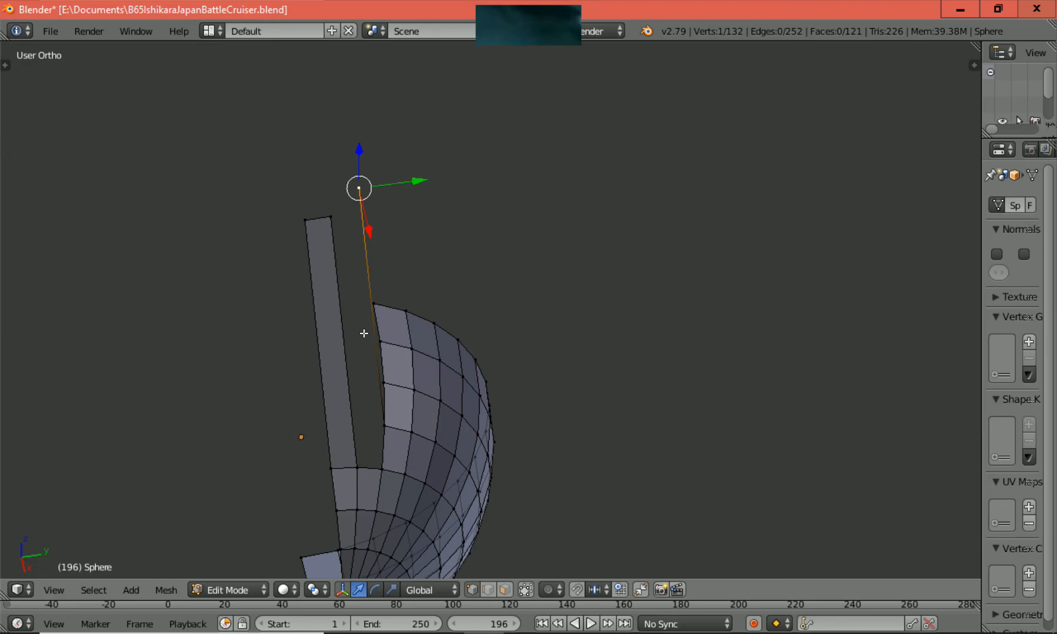
{"action": "key", "text": "KP_3"}
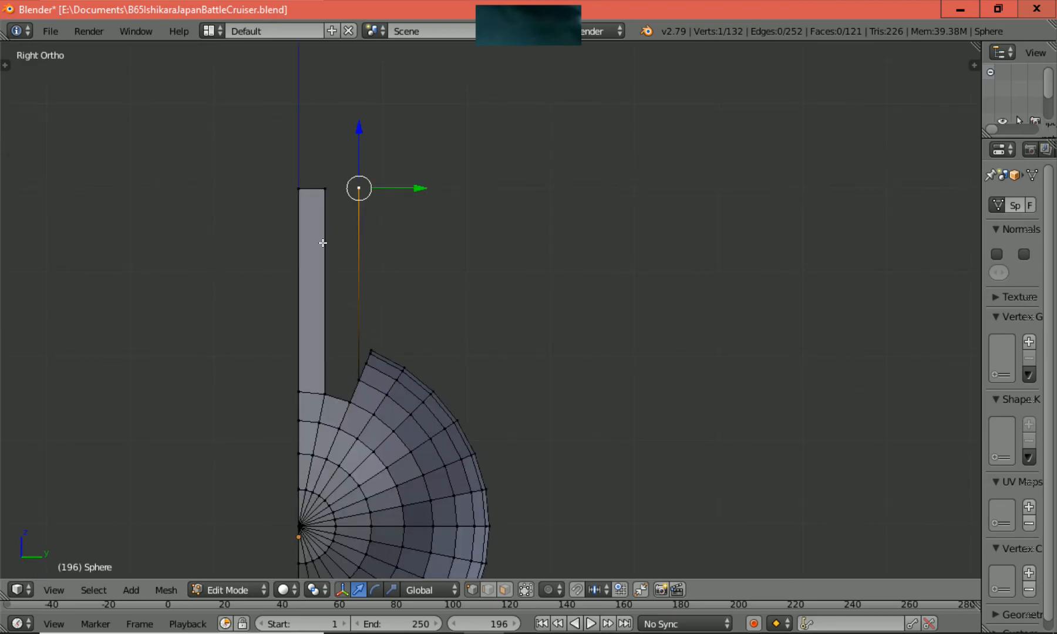
{"action": "right_click", "coordinate": [323, 189]}
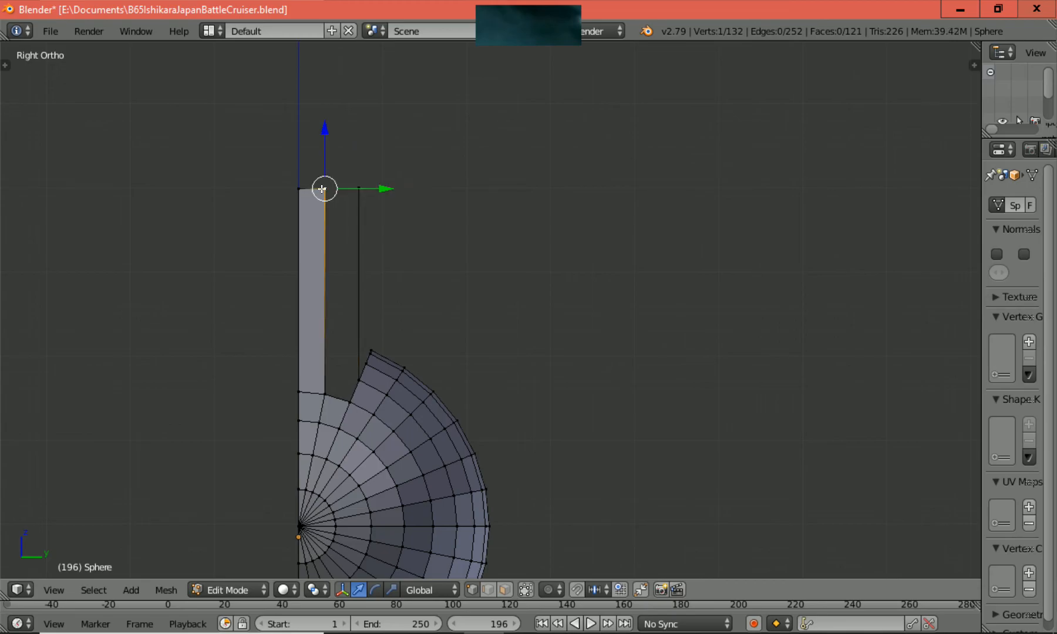
{"action": "left_click_drag", "start_coordinate": [384, 189], "coordinate": [373, 194]}
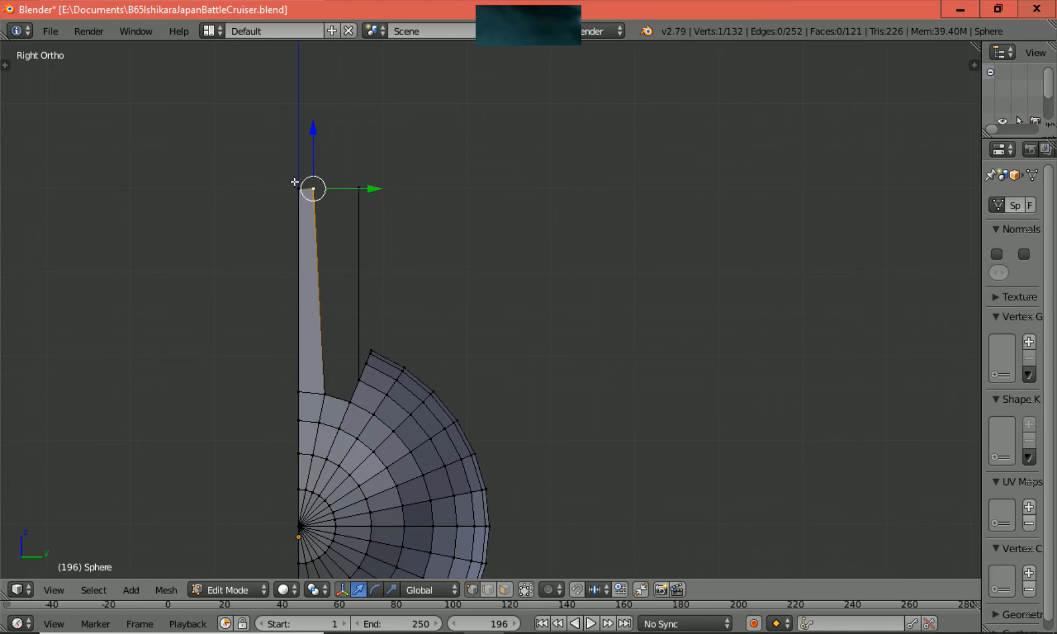
{"action": "right_click", "coordinate": [294, 185]}
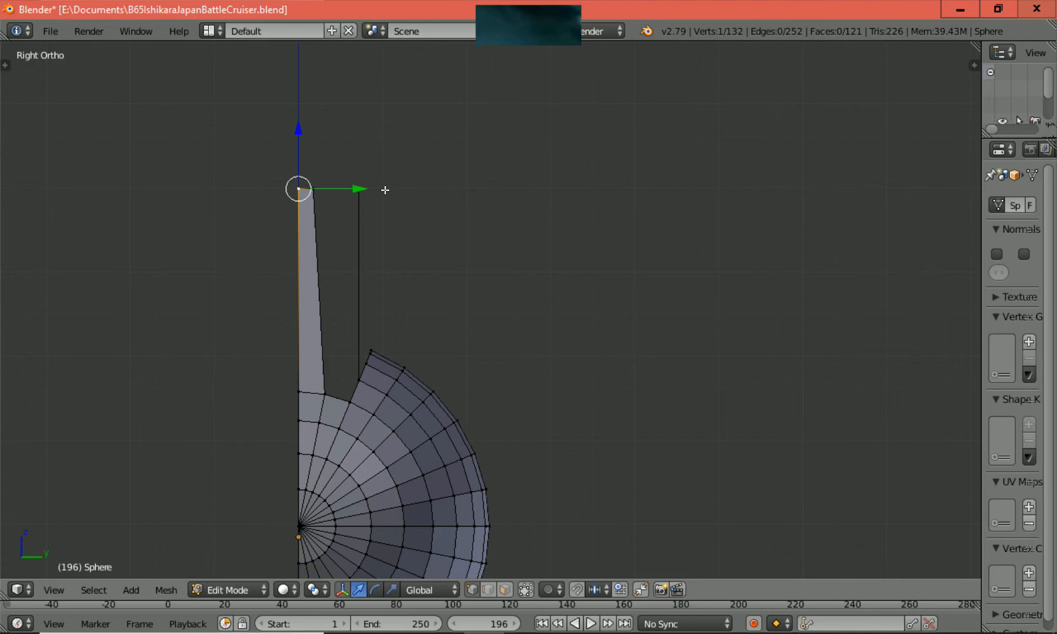
Move the upper vertex of the new loose edge about 0.02 along Y toward the centreline.
{"action": "right_click", "coordinate": [359, 189]}
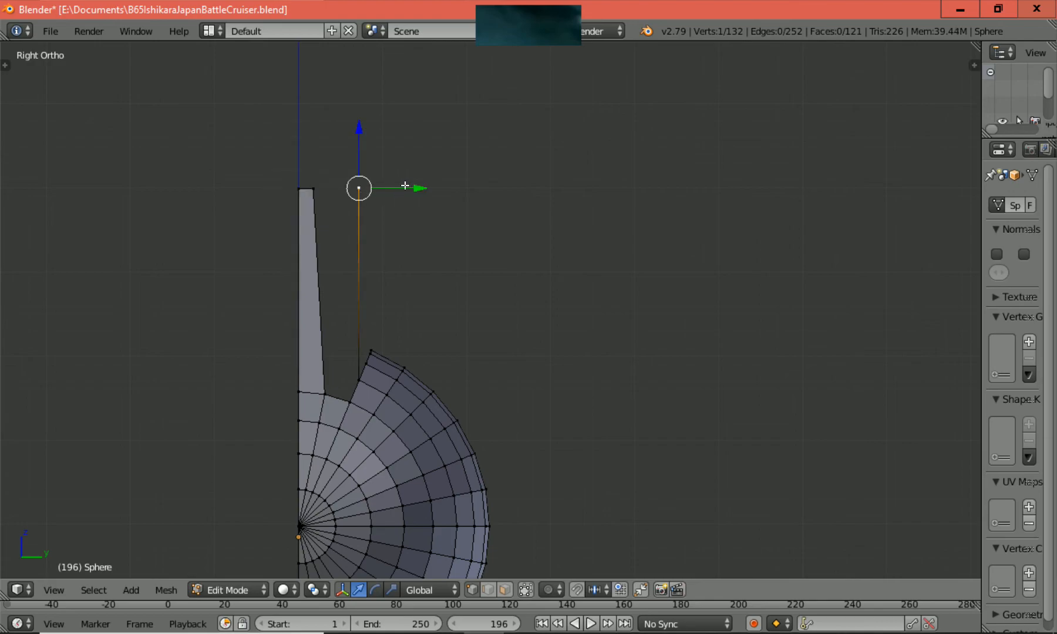
{"action": "key", "text": "g"}
{"action": "key", "text": "y"}
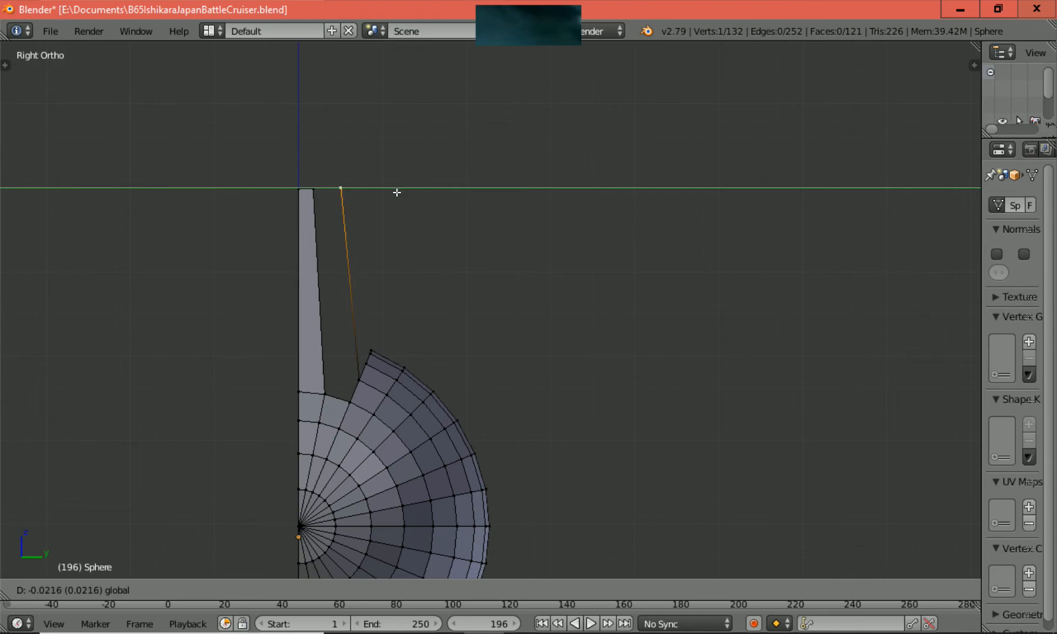
{"action": "left_click", "coordinate": [392, 194]}
Examine the tapered bow strip and the loose edge beside it from several angles around the bulb.
{"action": "middle_click_drag", "start_coordinate": [413, 210], "coordinate": [497, 389]}
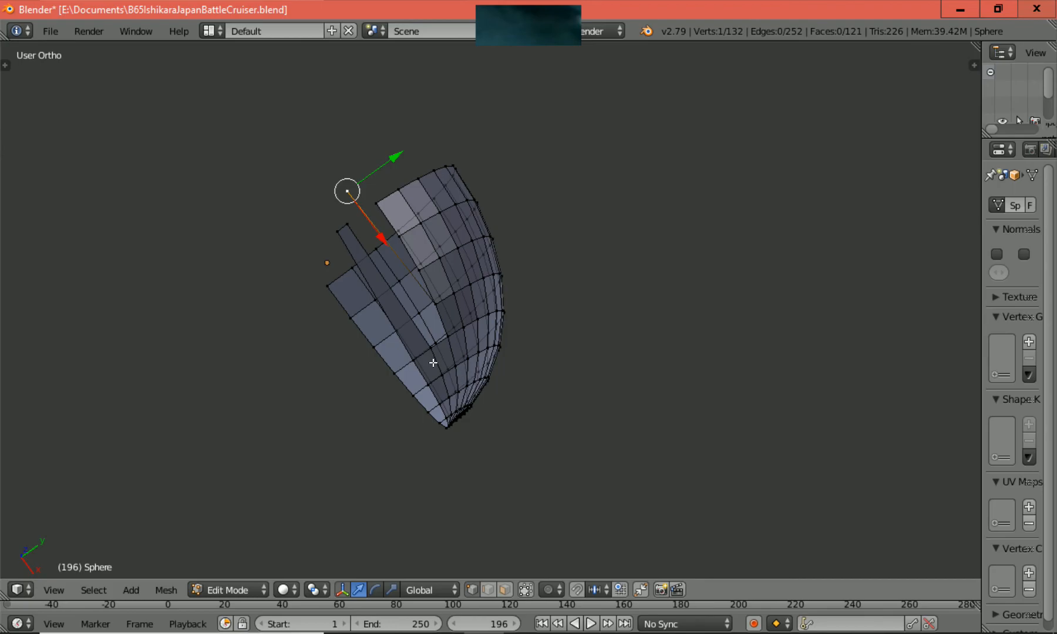
{"action": "middle_click_drag", "start_coordinate": [420, 286], "coordinate": [437, 326]}
{"action": "middle_click_drag", "start_coordinate": [377, 421], "coordinate": [252, 366]}
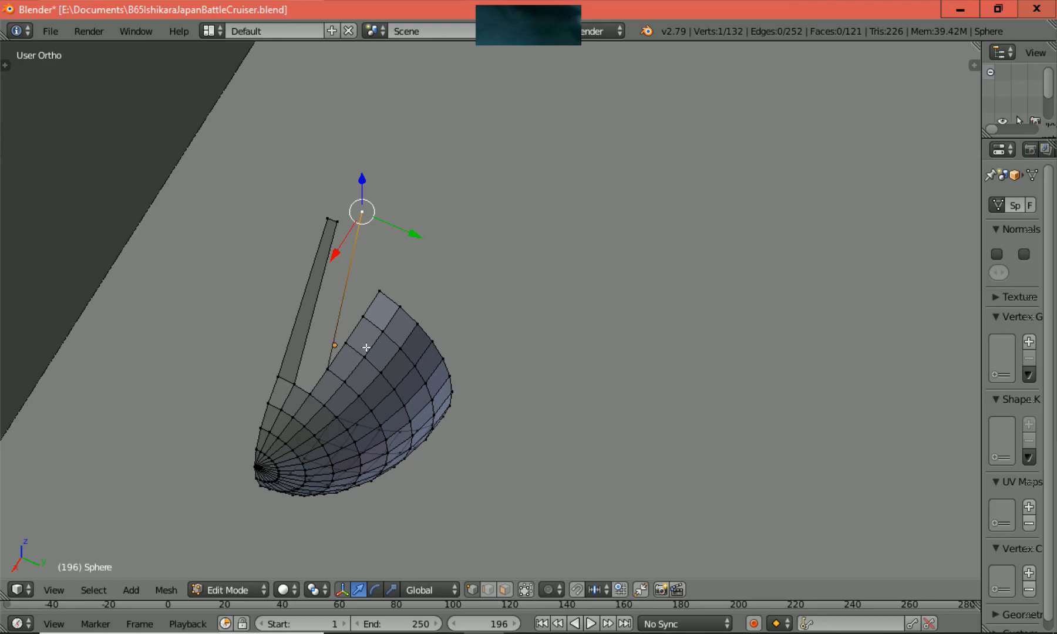
{"action": "middle_click_drag", "start_coordinate": [448, 325], "coordinate": [563, 255]}
{"action": "middle_click_drag", "start_coordinate": [445, 399], "coordinate": [386, 411]}
{"action": "middle_click_drag", "start_coordinate": [542, 388], "coordinate": [378, 415]}
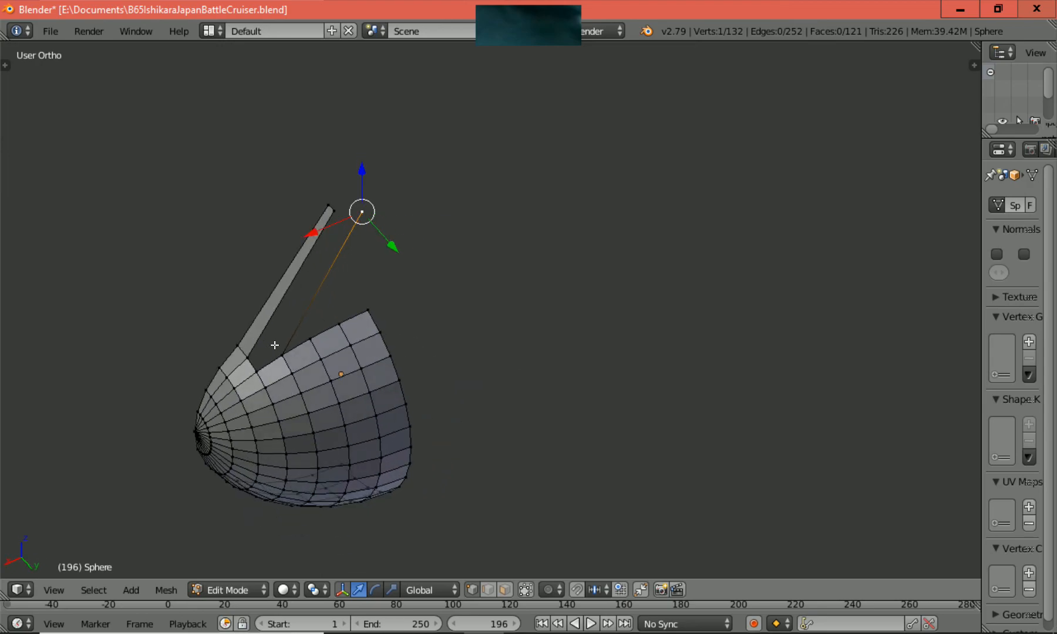
{"action": "middle_click_drag", "start_coordinate": [274, 345], "coordinate": [627, 312]}
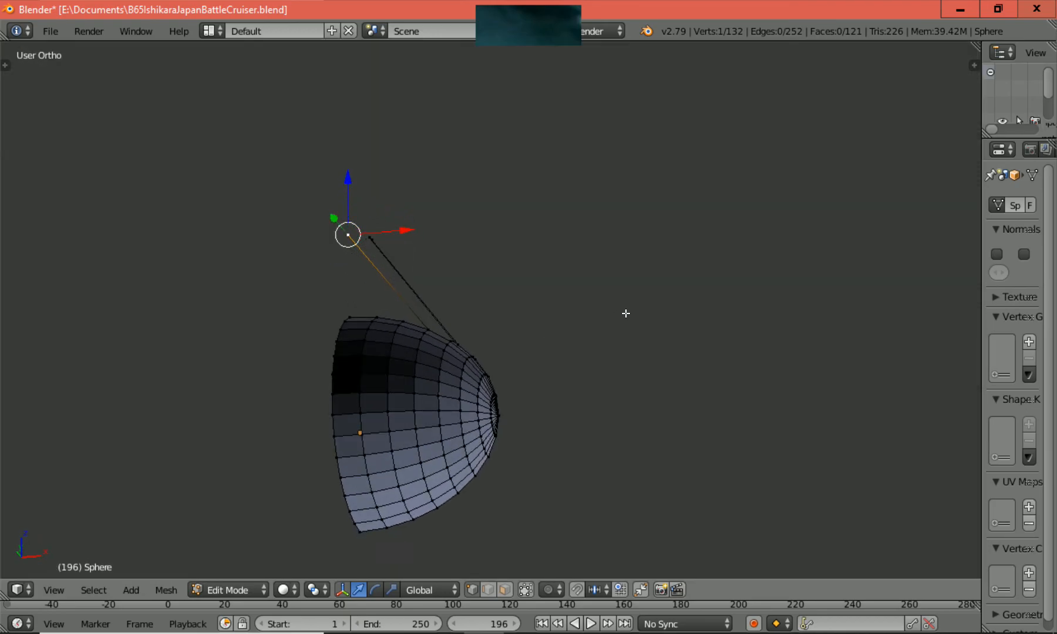
Compare the bow's new edges with the ship blueprint in front view and check their taper in right view.
{"action": "key", "text": "KP_1"}
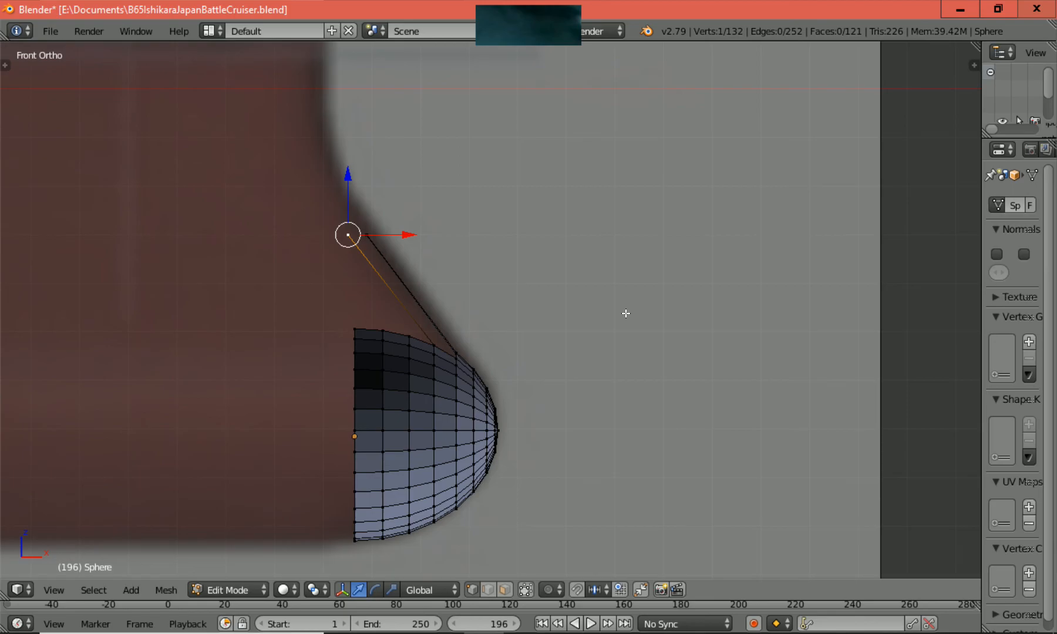
{"action": "scroll", "coordinate": [626, 314], "scroll_direction": "down", "scroll_amount": 2}
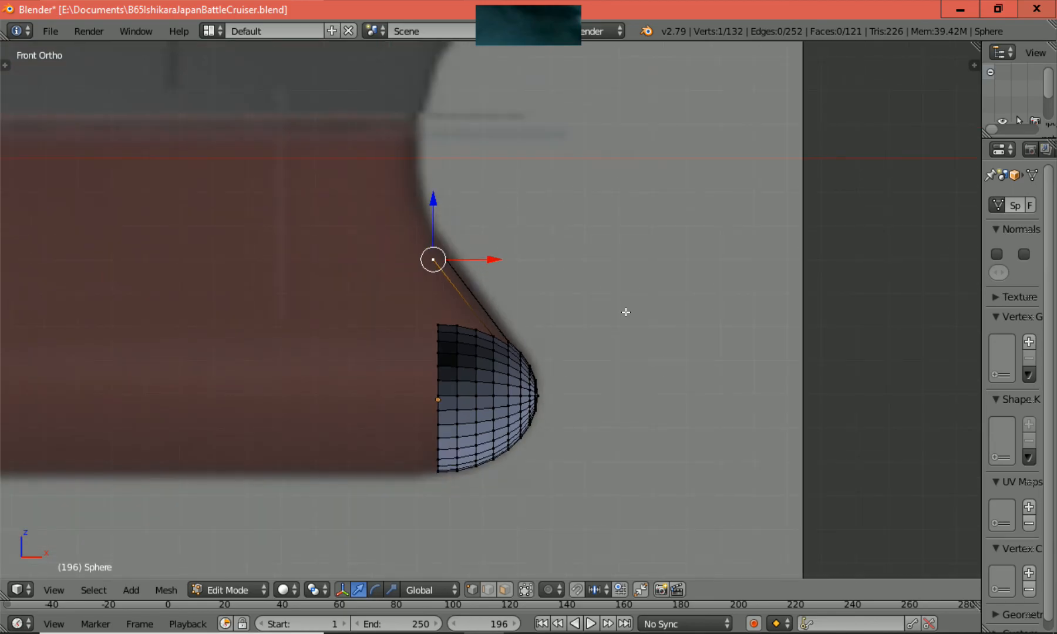
{"action": "scroll", "coordinate": [626, 312], "scroll_direction": "down", "scroll_amount": 1}
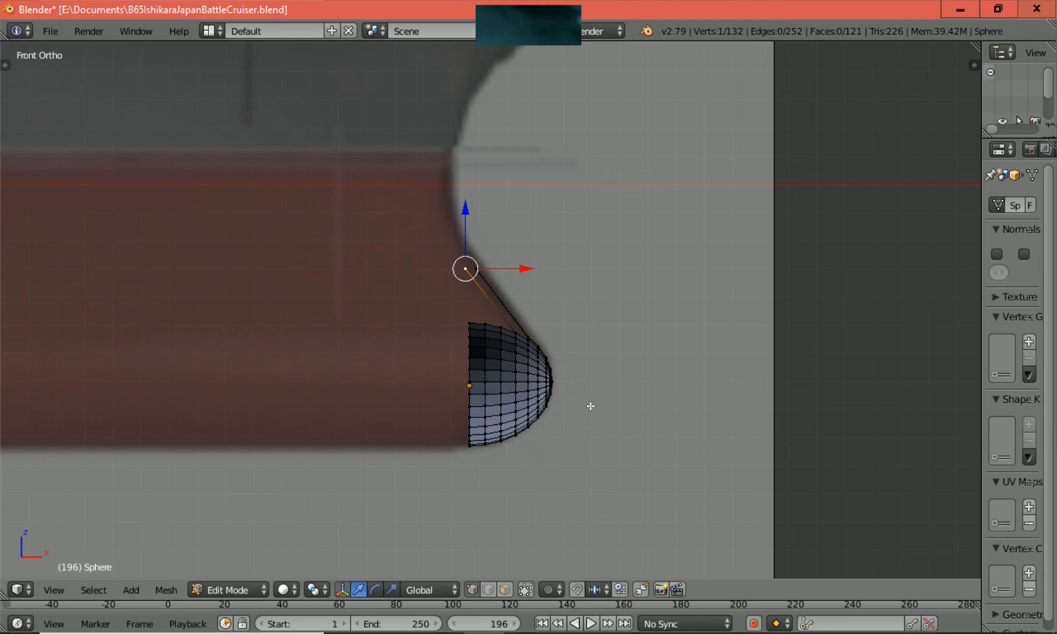
{"action": "scroll", "coordinate": [590, 406], "scroll_direction": "down", "scroll_amount": 8}
{"action": "scroll", "coordinate": [590, 405], "scroll_direction": "up", "scroll_amount": 6}
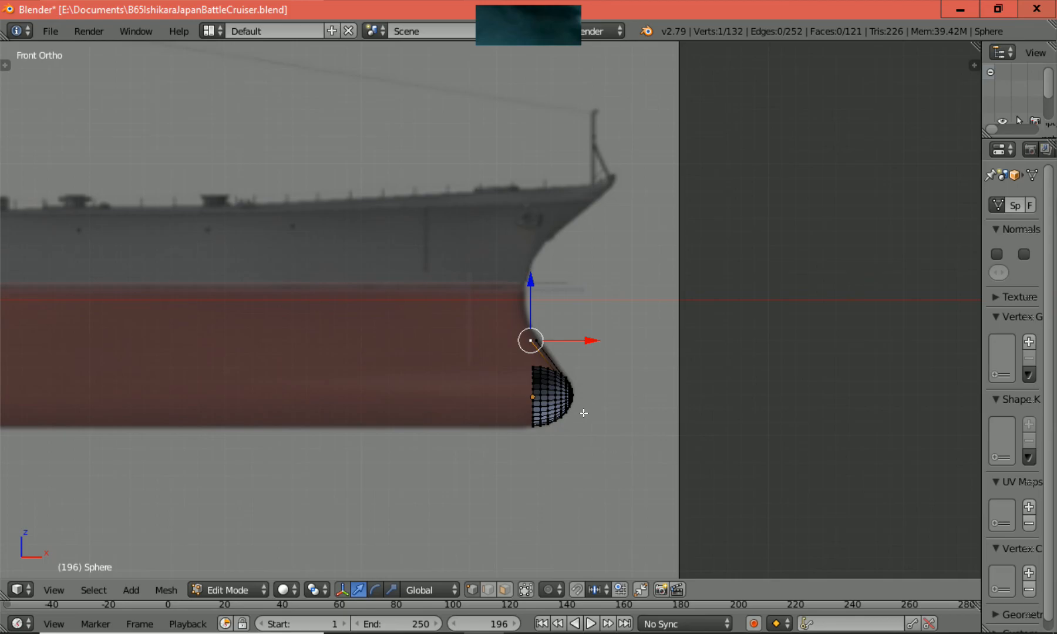
{"action": "key", "text": "KP_3"}
{"action": "scroll", "coordinate": [583, 413], "scroll_direction": "up", "scroll_amount": 1}
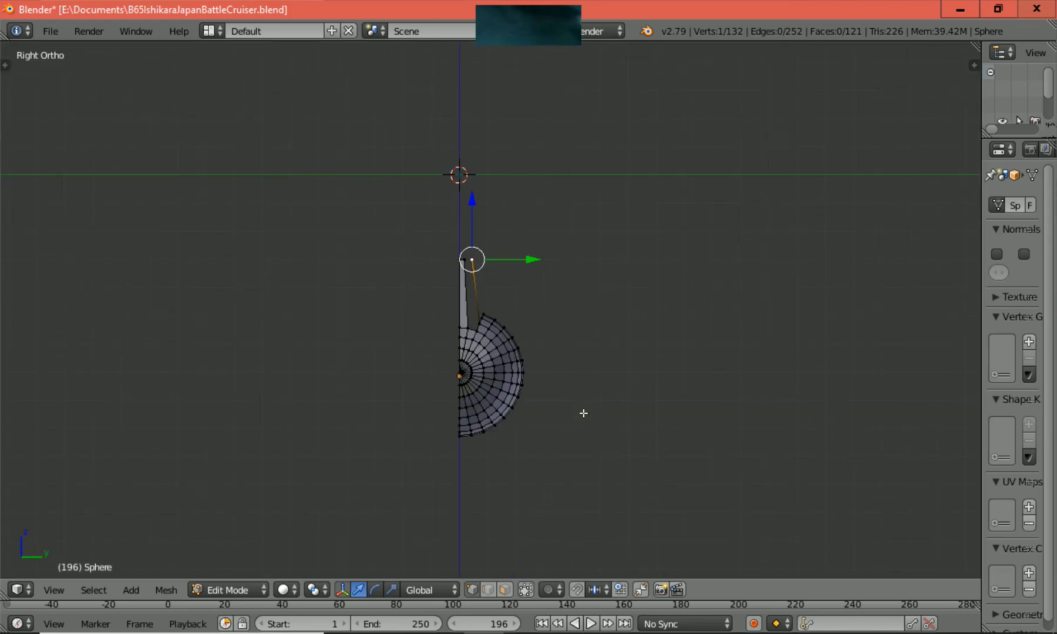
{"action": "scroll", "coordinate": [585, 413], "scroll_direction": "up", "scroll_amount": 5, "text": "shift"}
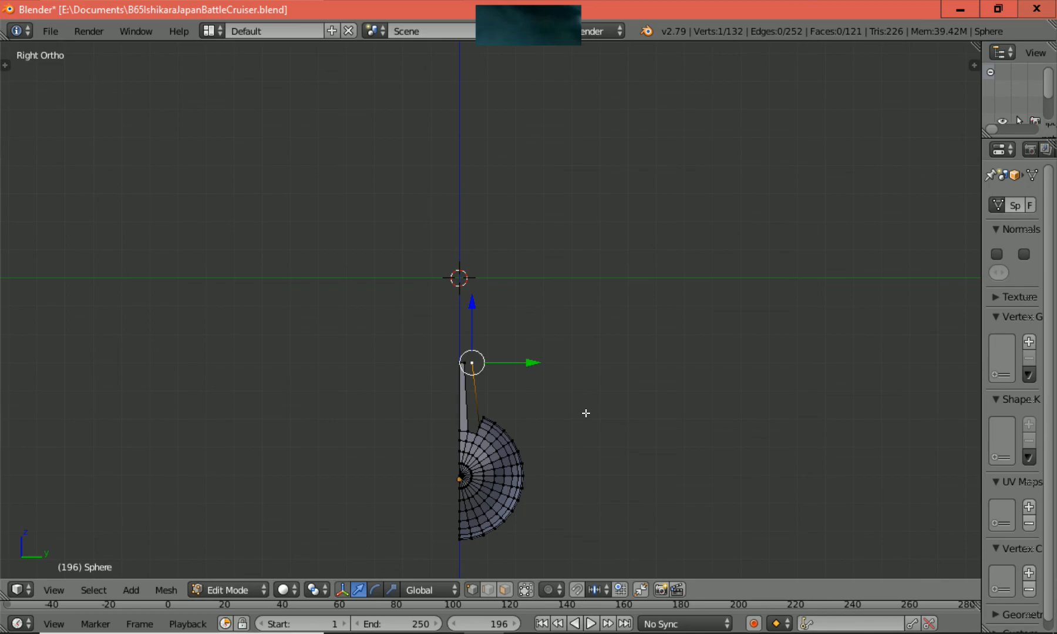
{"action": "scroll", "coordinate": [586, 413], "scroll_direction": "down", "scroll_amount": 4, "text": "shift"}
{"action": "scroll", "coordinate": [586, 414], "scroll_direction": "up", "scroll_amount": 3}
{"action": "scroll", "coordinate": [585, 413], "scroll_direction": "up", "scroll_amount": 2, "text": "shift"}
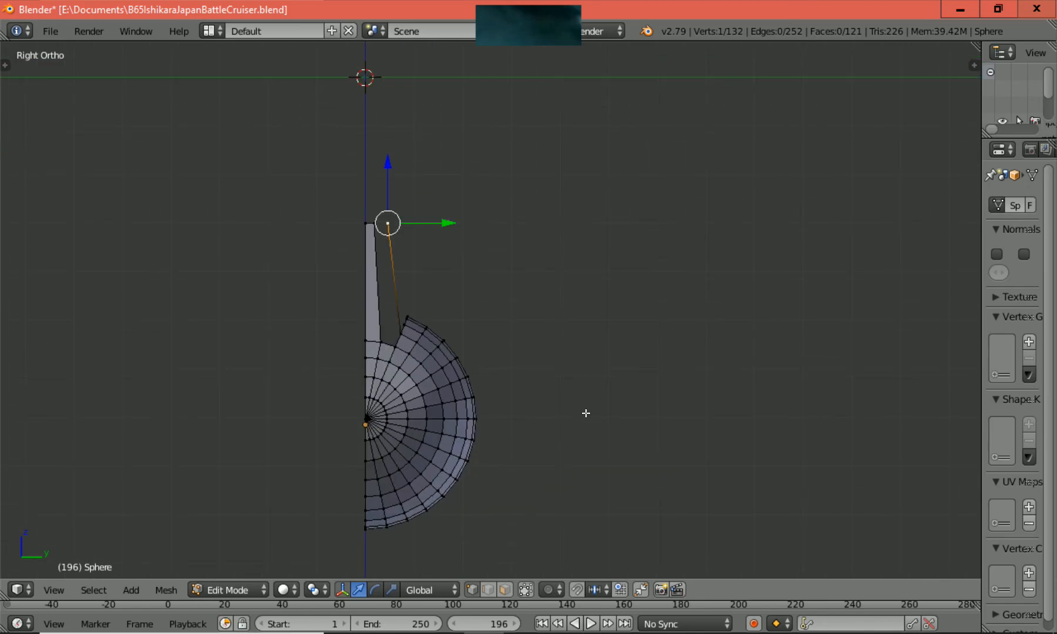
In edge selection mode, fill a face between the bow strip's outer edge and the loose edge, then deselect everything.
{"action": "middle_click_drag", "start_coordinate": [573, 411], "coordinate": [485, 507]}
{"action": "scroll", "coordinate": [485, 507], "scroll_direction": "up", "scroll_amount": 1, "text": "shift"}
{"action": "scroll", "coordinate": [485, 506], "scroll_direction": "down", "scroll_amount": 4, "text": "ctrl"}
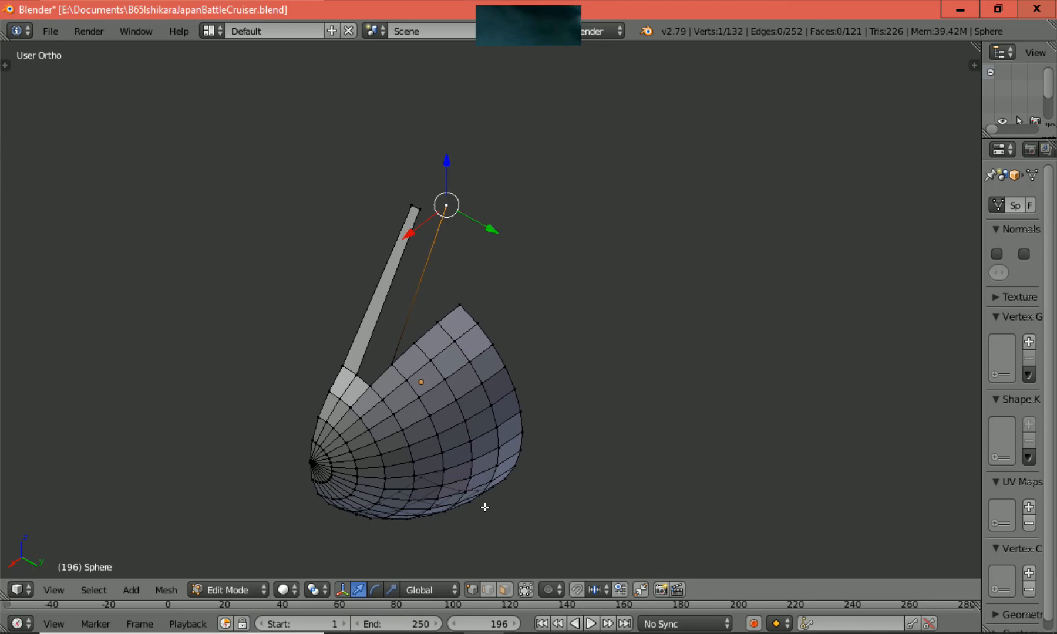
{"action": "key", "text": "a"}
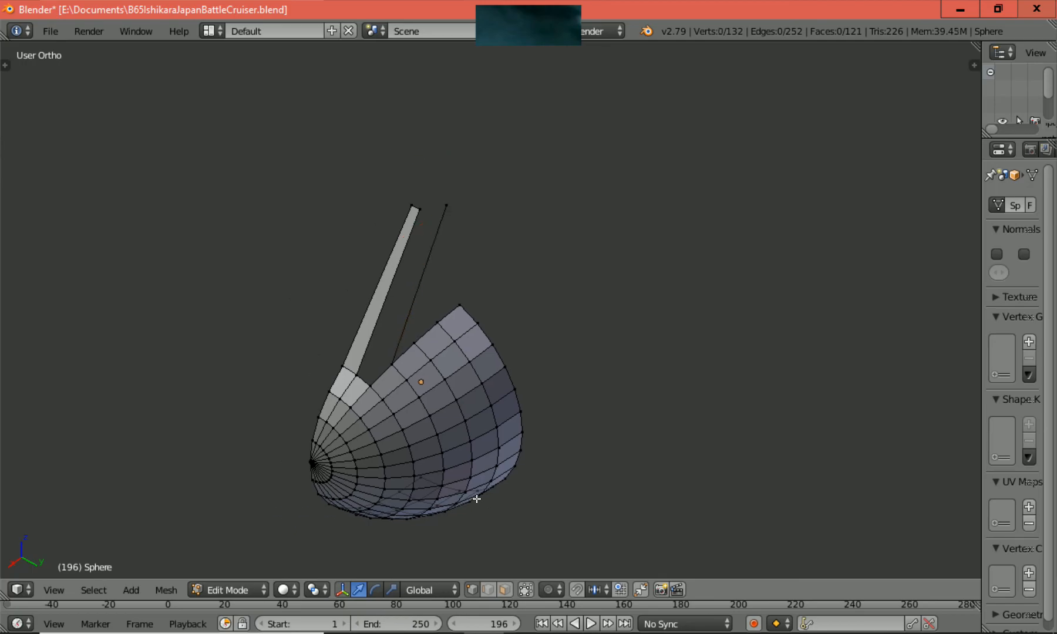
{"action": "scroll", "coordinate": [458, 494], "scroll_direction": "up", "scroll_amount": 2}
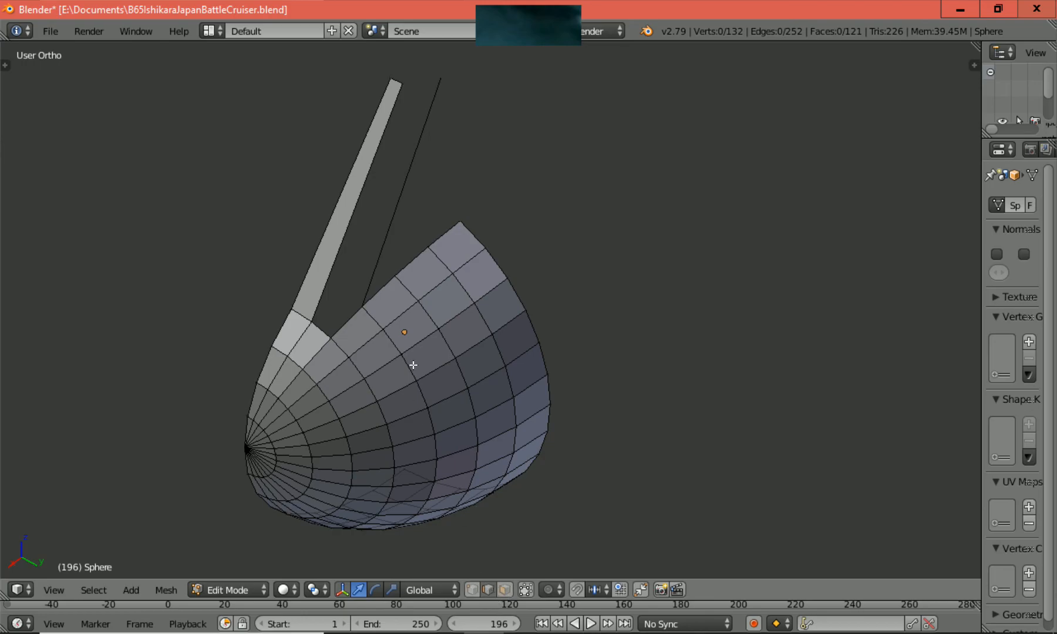
{"action": "right_click", "coordinate": [363, 185]}
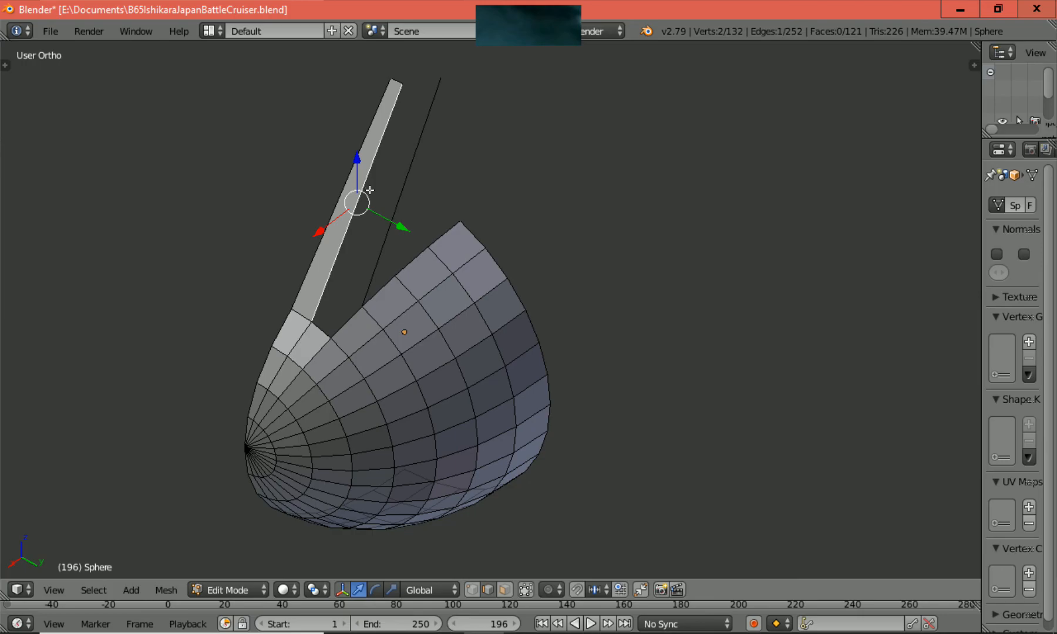
{"action": "right_click", "coordinate": [394, 205], "text": "shift"}
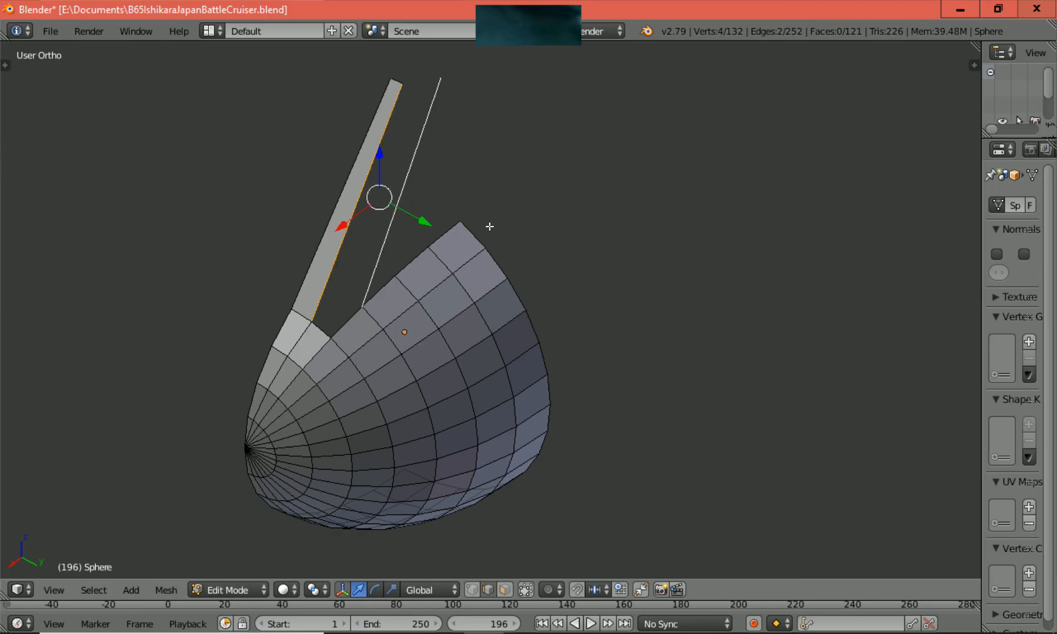
{"action": "key", "text": "f"}
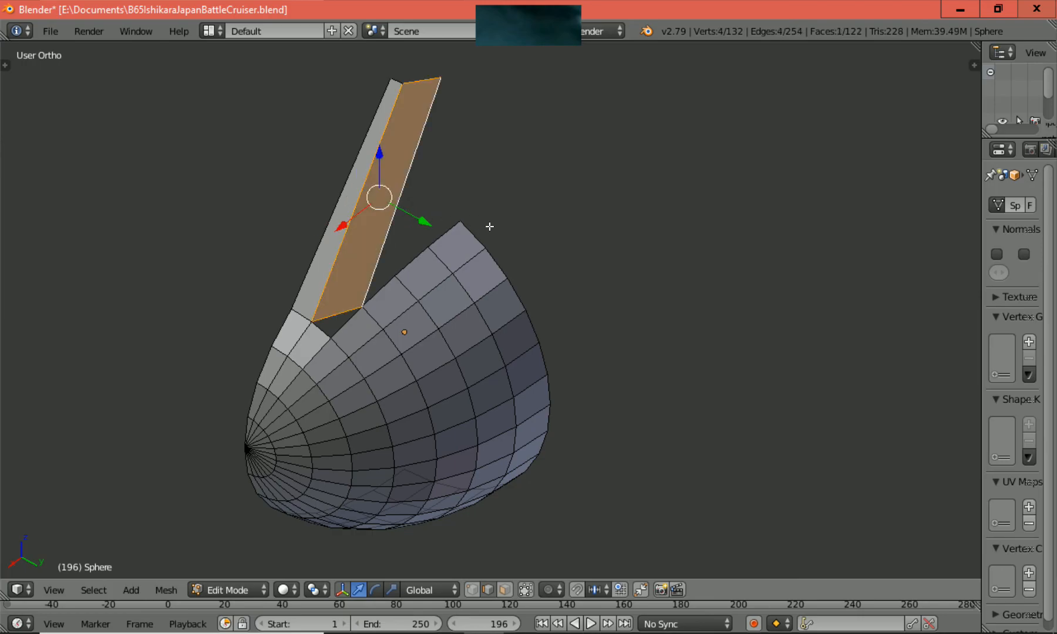
{"action": "key", "text": "a"}
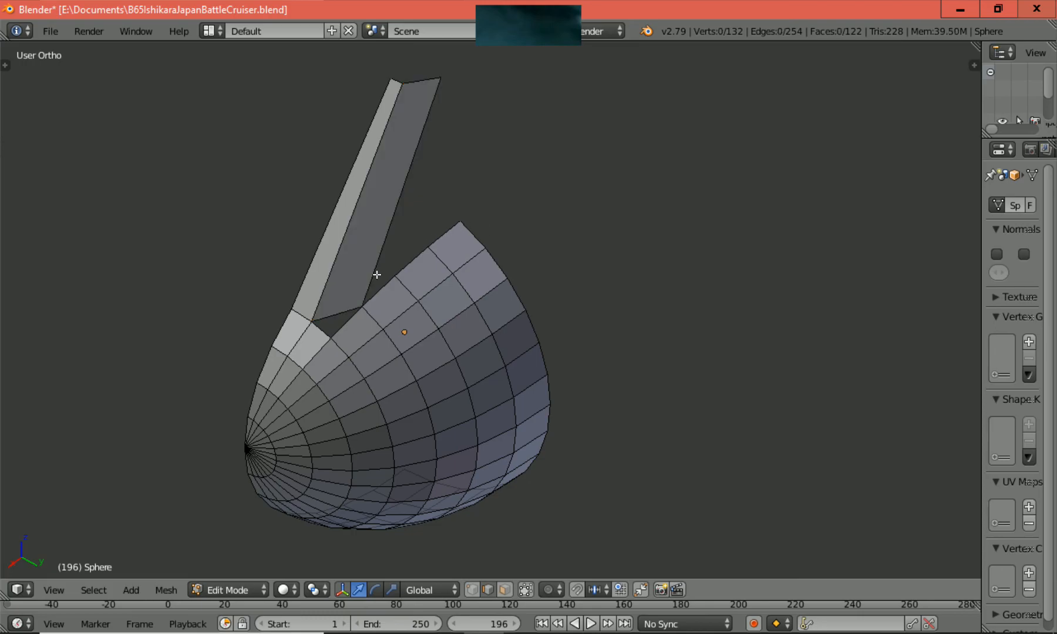
Fill the triangular gap between the base of the bow strip and the bulb with a face from its three edges, then deselect everything.
{"action": "scroll", "coordinate": [337, 301], "scroll_direction": "up", "scroll_amount": 1}
{"action": "scroll", "coordinate": [324, 303], "scroll_direction": "up", "scroll_amount": 2}
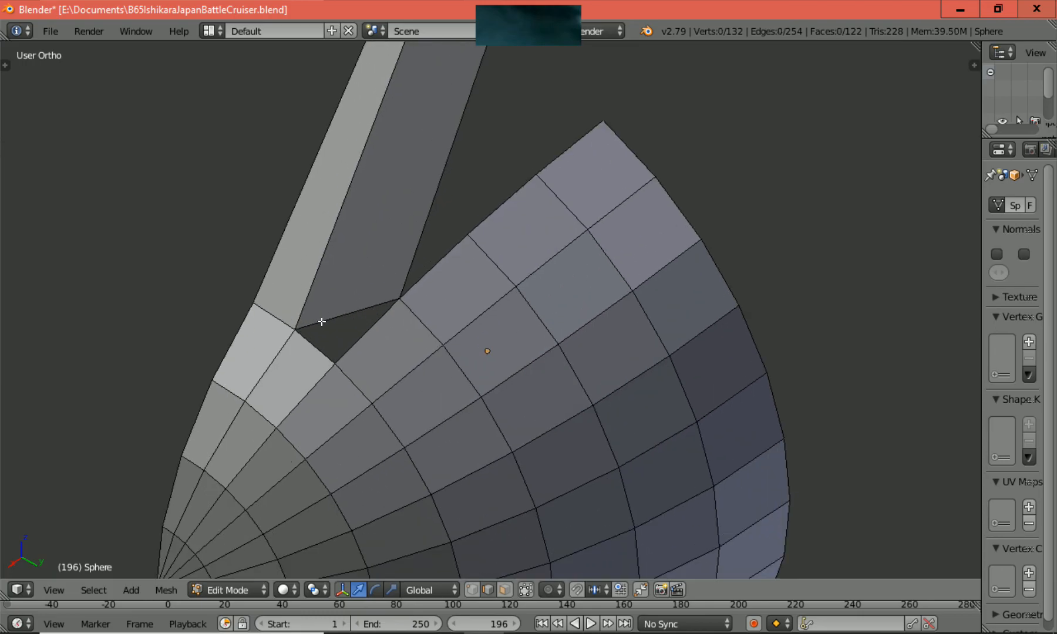
{"action": "right_click", "coordinate": [321, 322]}
{"action": "right_click", "coordinate": [346, 343], "text": "shift"}
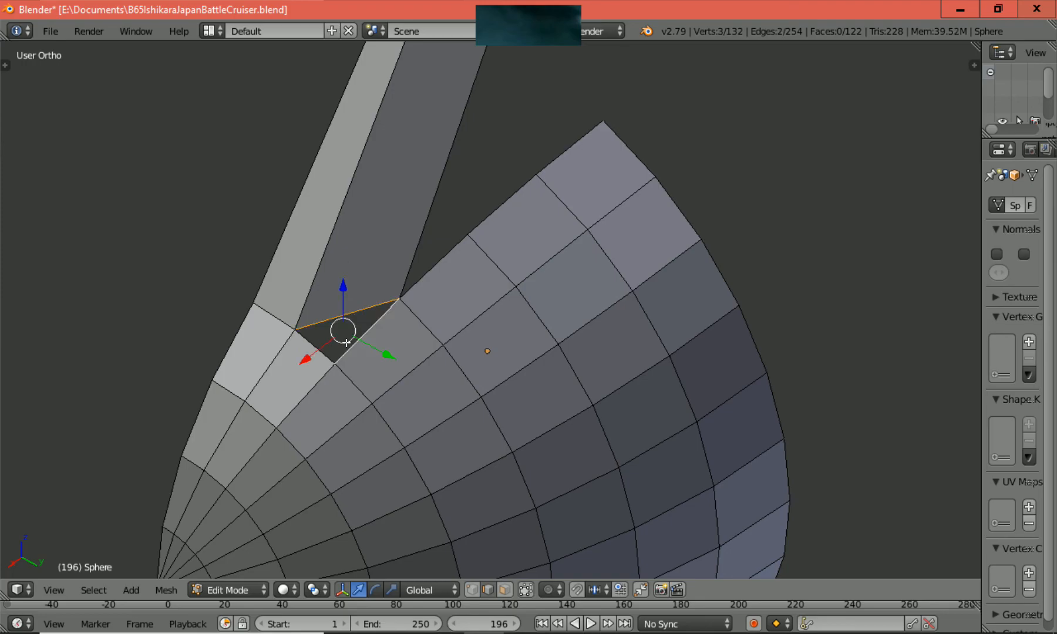
{"action": "right_click", "coordinate": [316, 348], "text": "shift"}
{"action": "scroll", "coordinate": [404, 366], "scroll_direction": "down", "scroll_amount": 3}
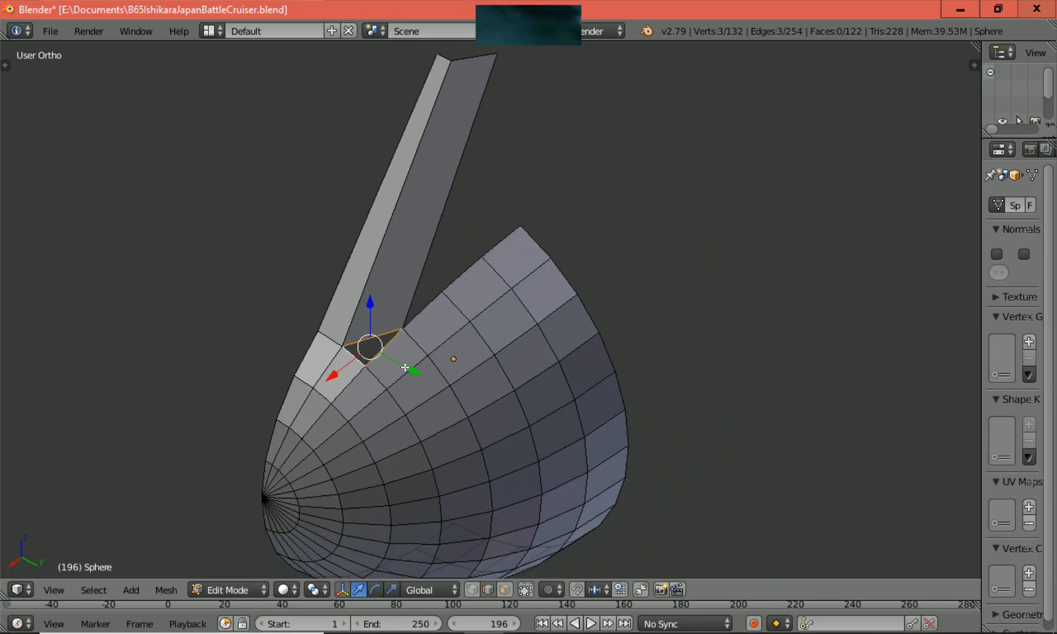
{"action": "key", "text": "f"}
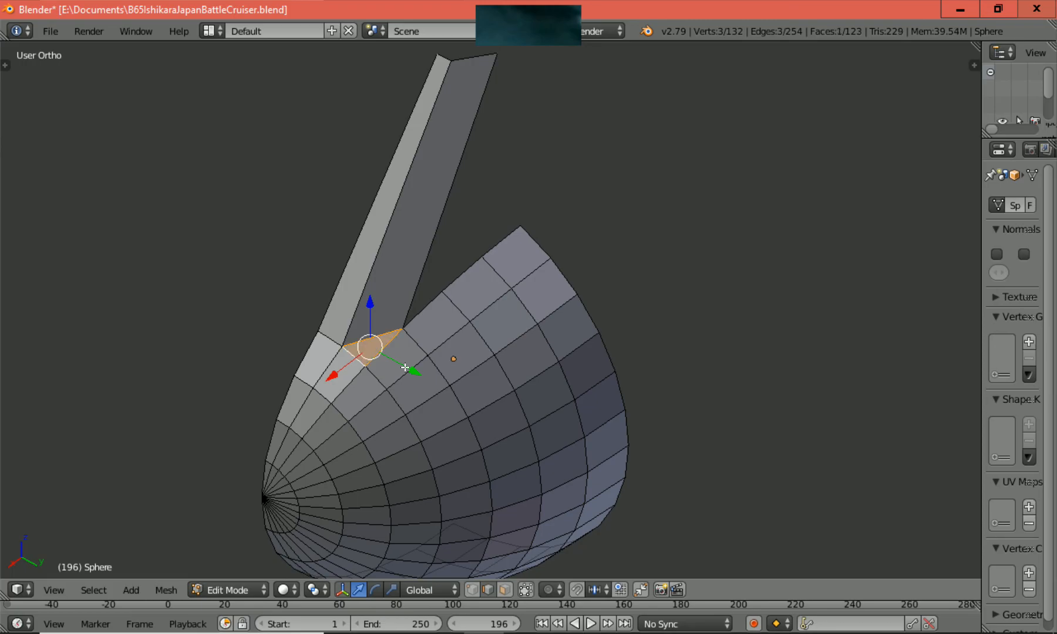
{"action": "scroll", "coordinate": [405, 368], "scroll_direction": "down", "scroll_amount": 2}
{"action": "key", "text": "a"}
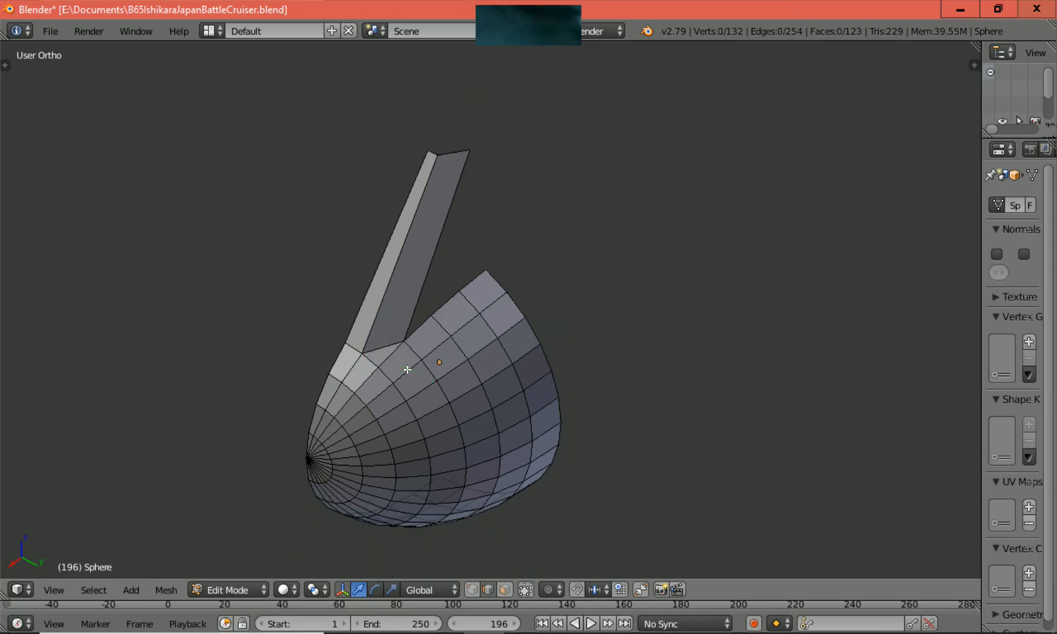
Save the model over the existing file B65IshikaraJapanBattleCruiser.blend in E:\Documents\.
{"action": "scroll", "coordinate": [591, 332], "scroll_direction": "down", "scroll_amount": 1}
{"action": "mouse_move", "coordinate": [611, 352]}
{"action": "middle_mouse_down"}
{"action": "mouse_move", "coordinate": [624, 358]}
{"action": "mouse_move", "coordinate": [623, 330]}
{"action": "mouse_move", "coordinate": [629, 346]}
{"action": "middle_mouse_up"}
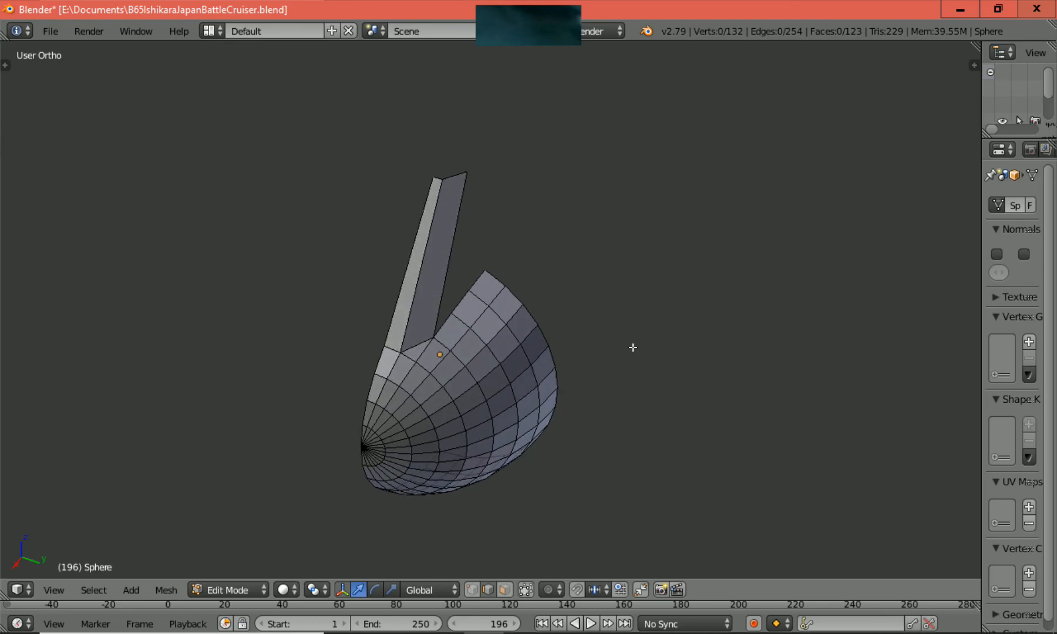
{"action": "scroll", "coordinate": [629, 347], "scroll_direction": "up", "scroll_amount": 1}
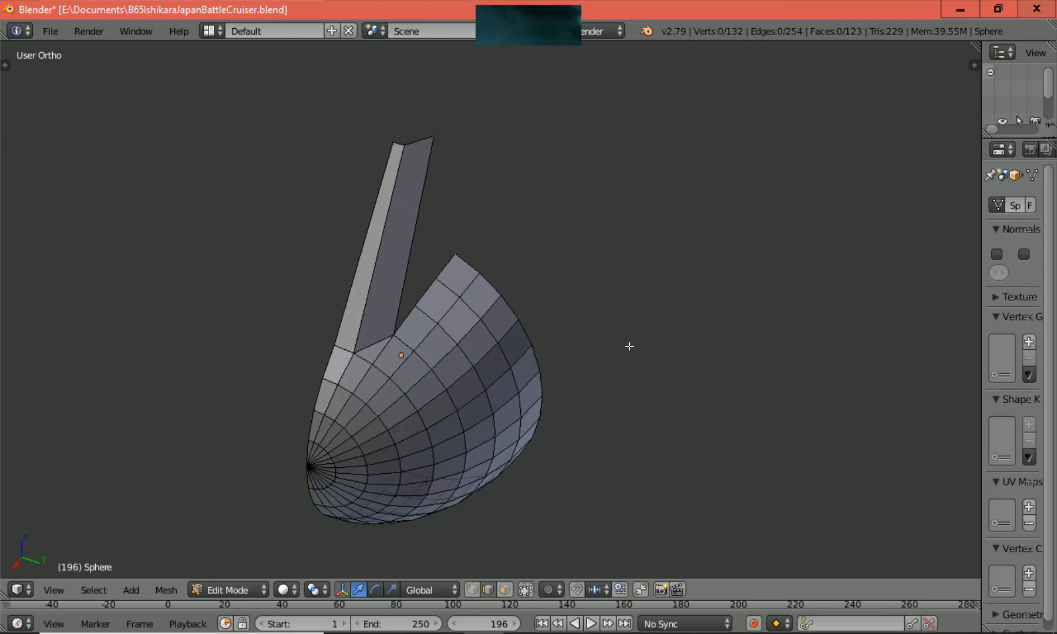
{"action": "scroll", "coordinate": [629, 347], "scroll_direction": "down", "scroll_amount": 2, "text": "ctrl"}
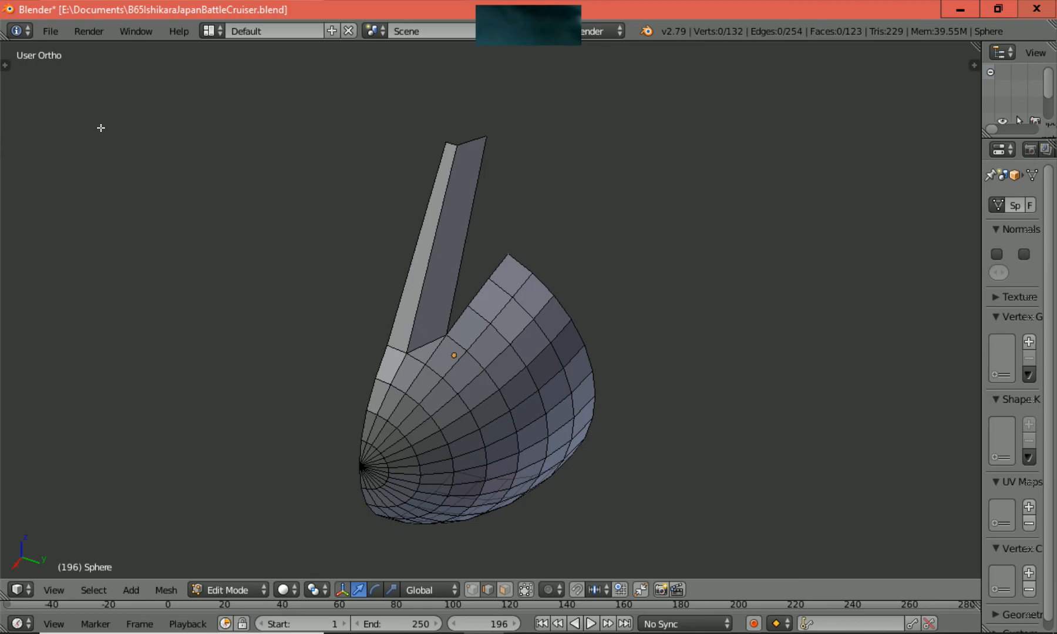
{"action": "left_click", "coordinate": [50, 34]}
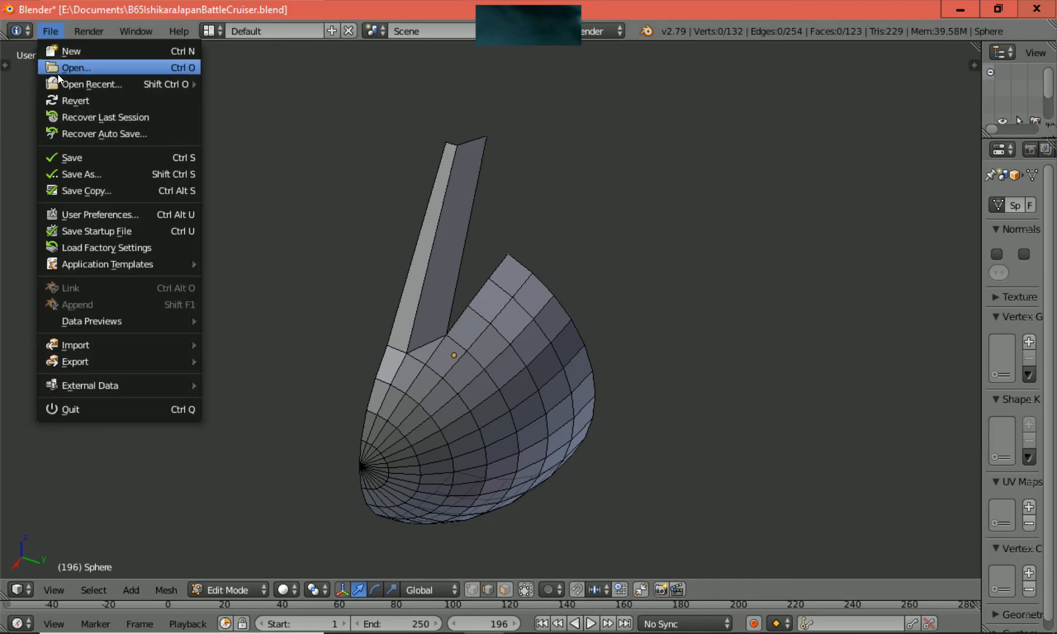
{"action": "left_click", "coordinate": [101, 172]}
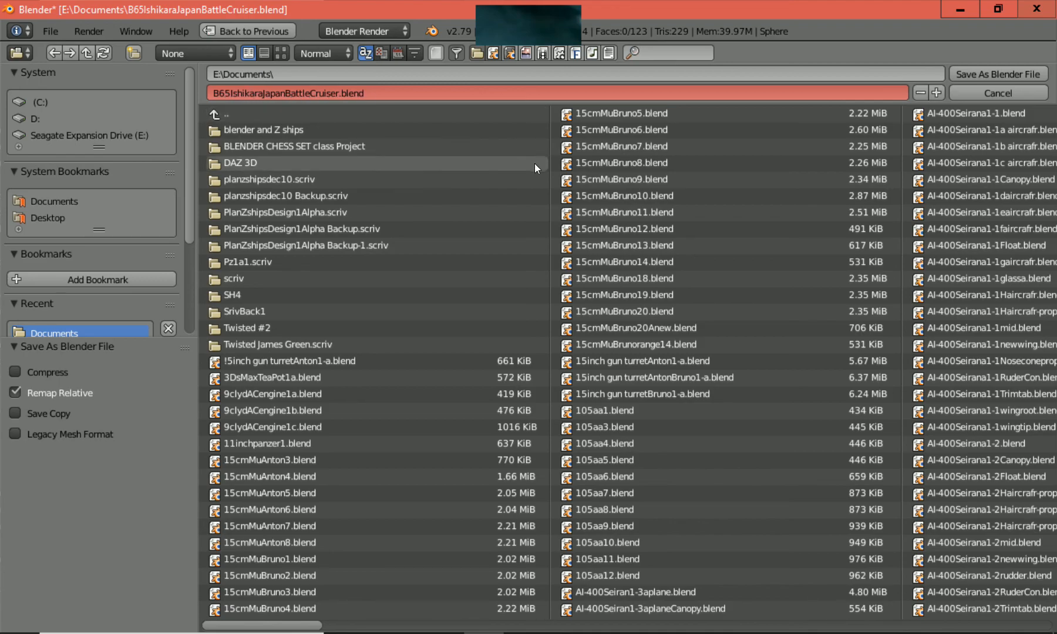
{"action": "left_click", "coordinate": [984, 75]}
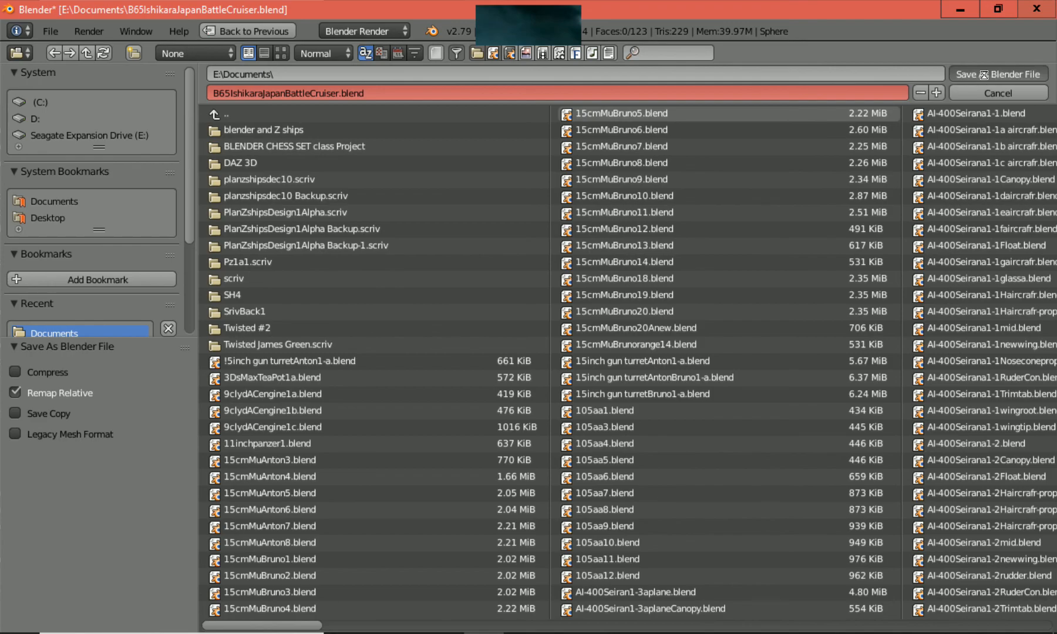